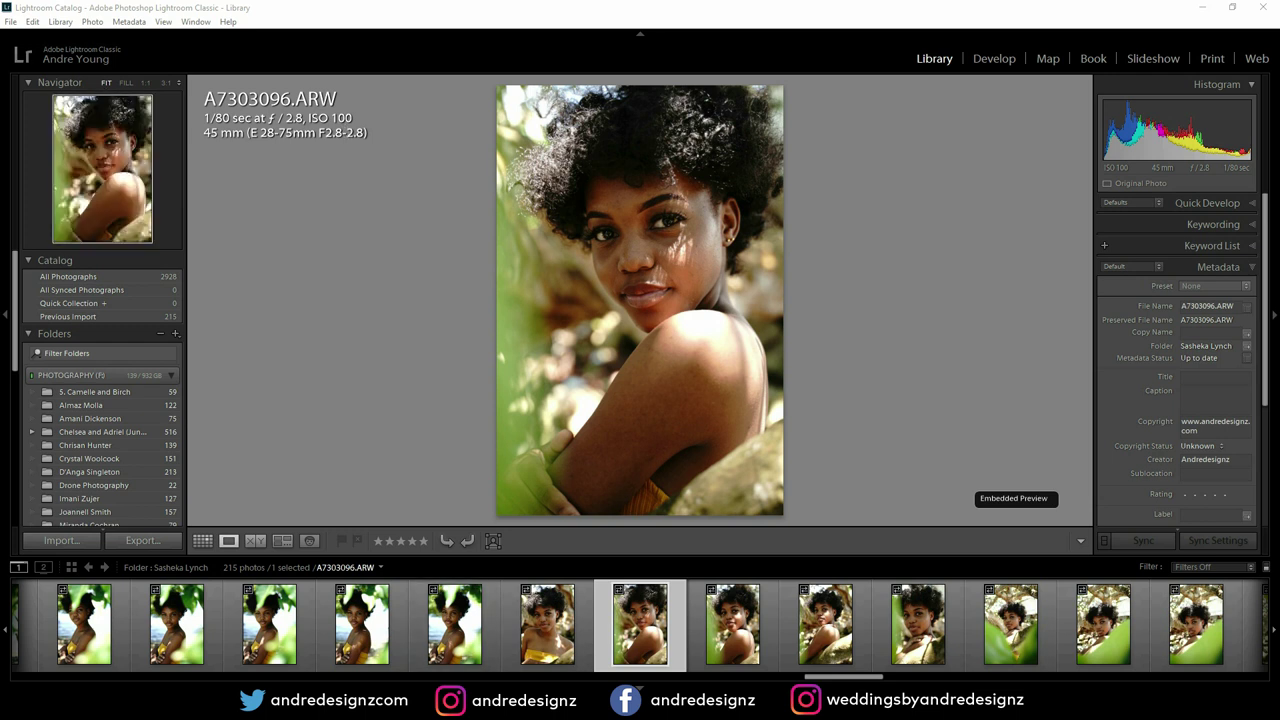
# Switch to the YouTube video in Chrome and open the actions pack download link from its description
pyautogui.click(522, 706)
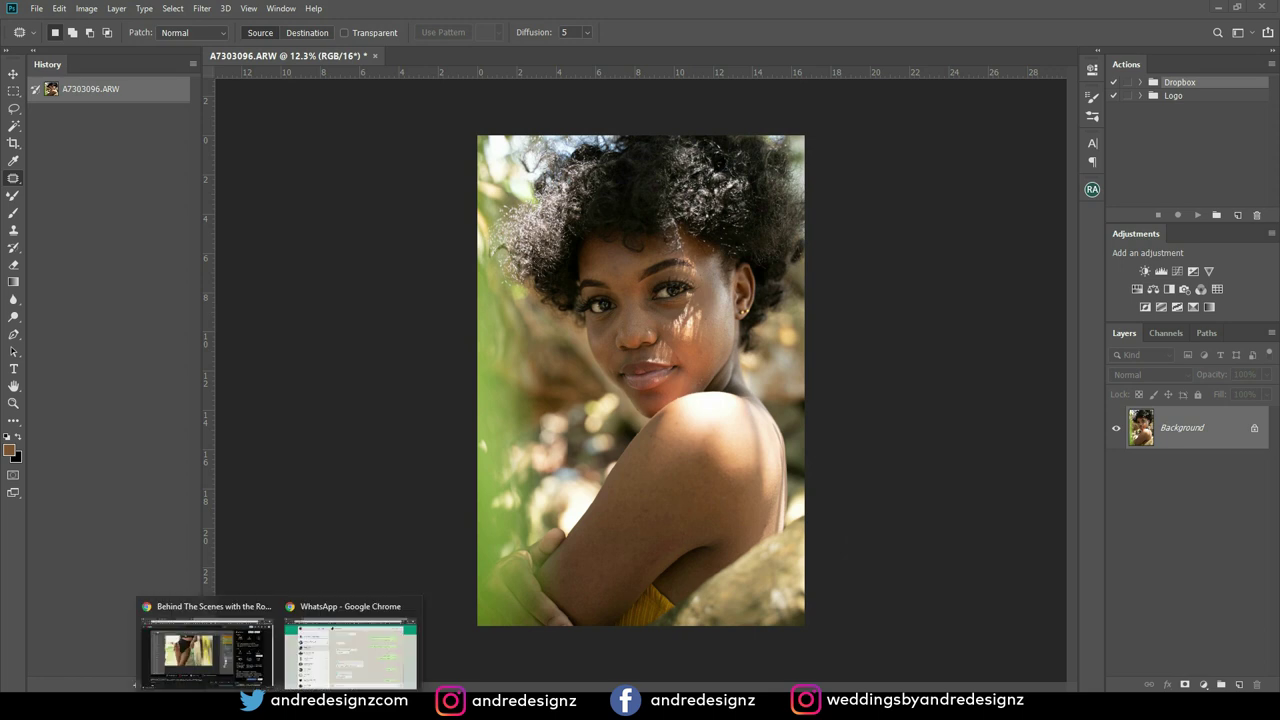
pyautogui.click(205, 635)
pyautogui.scroll(-4, 532, 411)
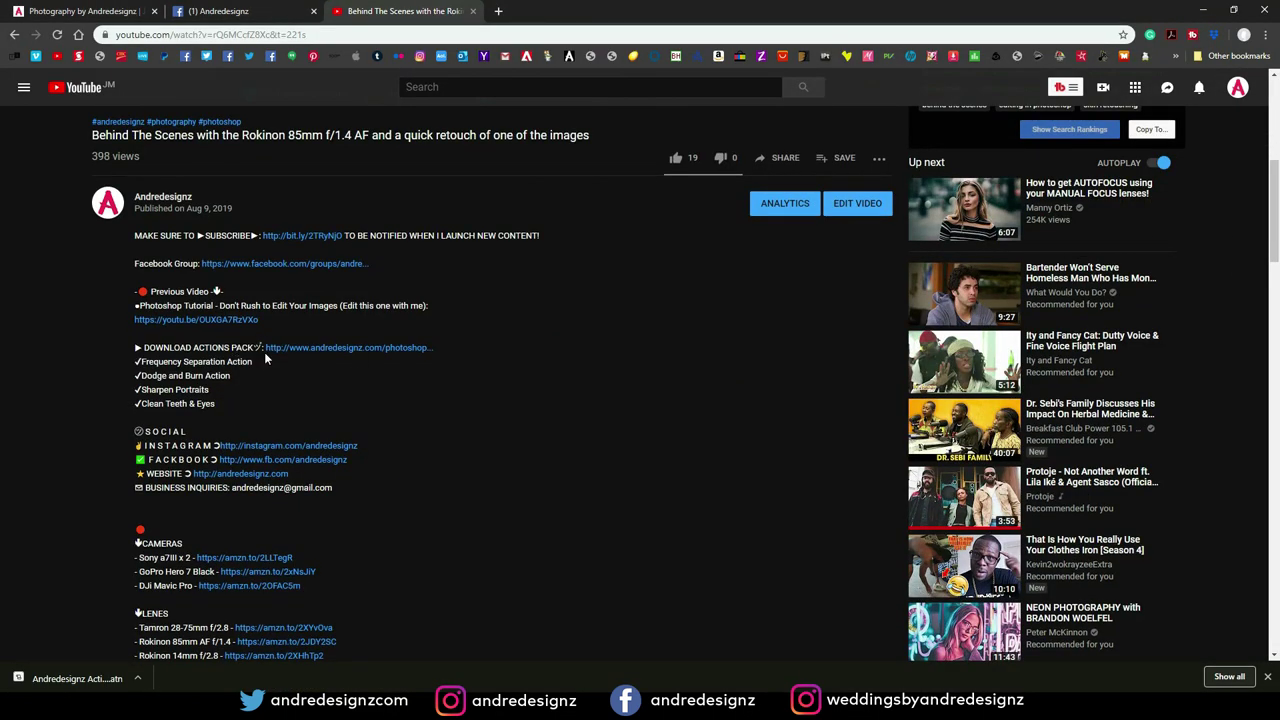
pyautogui.click(340, 349)
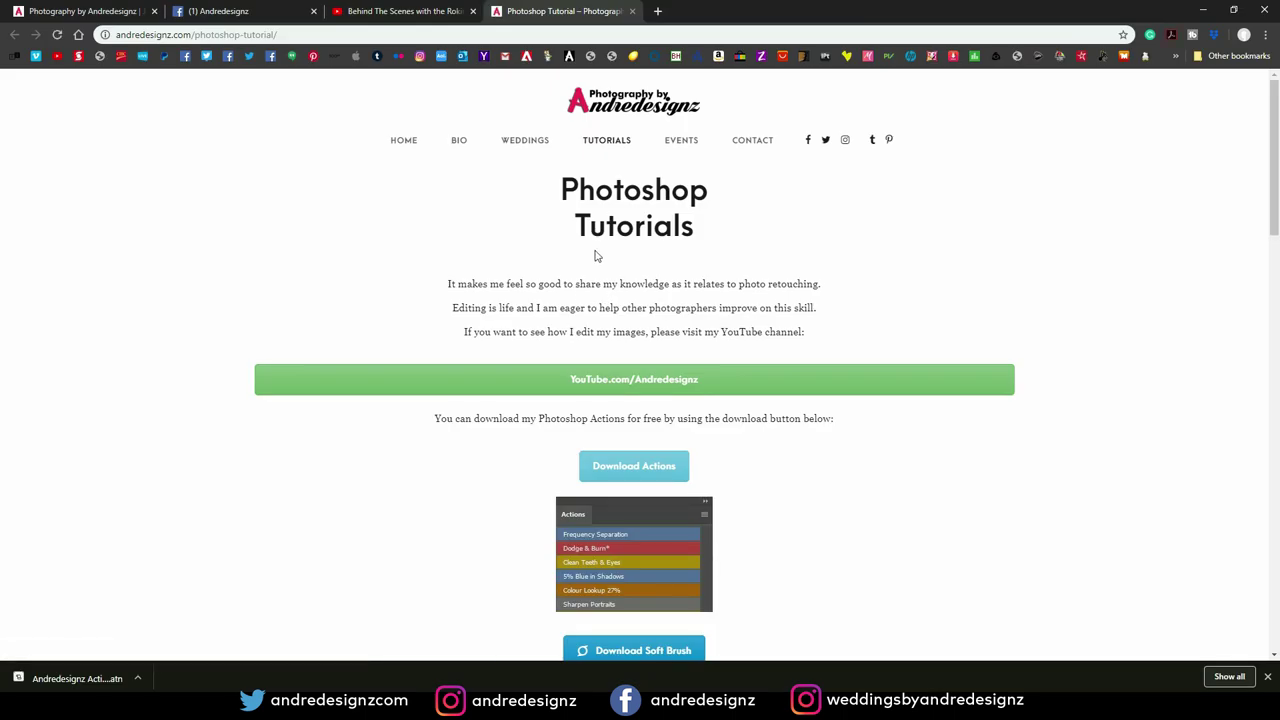
# Examine the Photoshop Tutorials page for its actions and soft brush downloads, brush installation steps and practice images
pyautogui.scroll(-5, 601, 286)
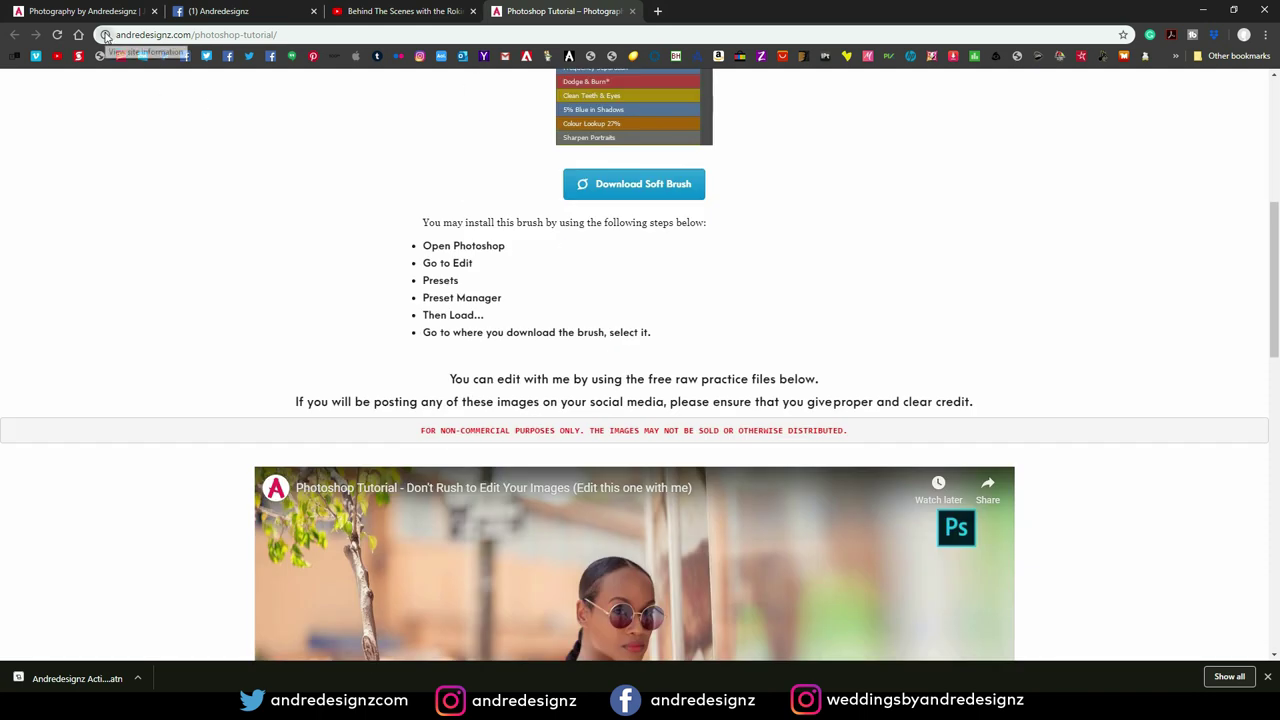
pyautogui.click(106, 35)
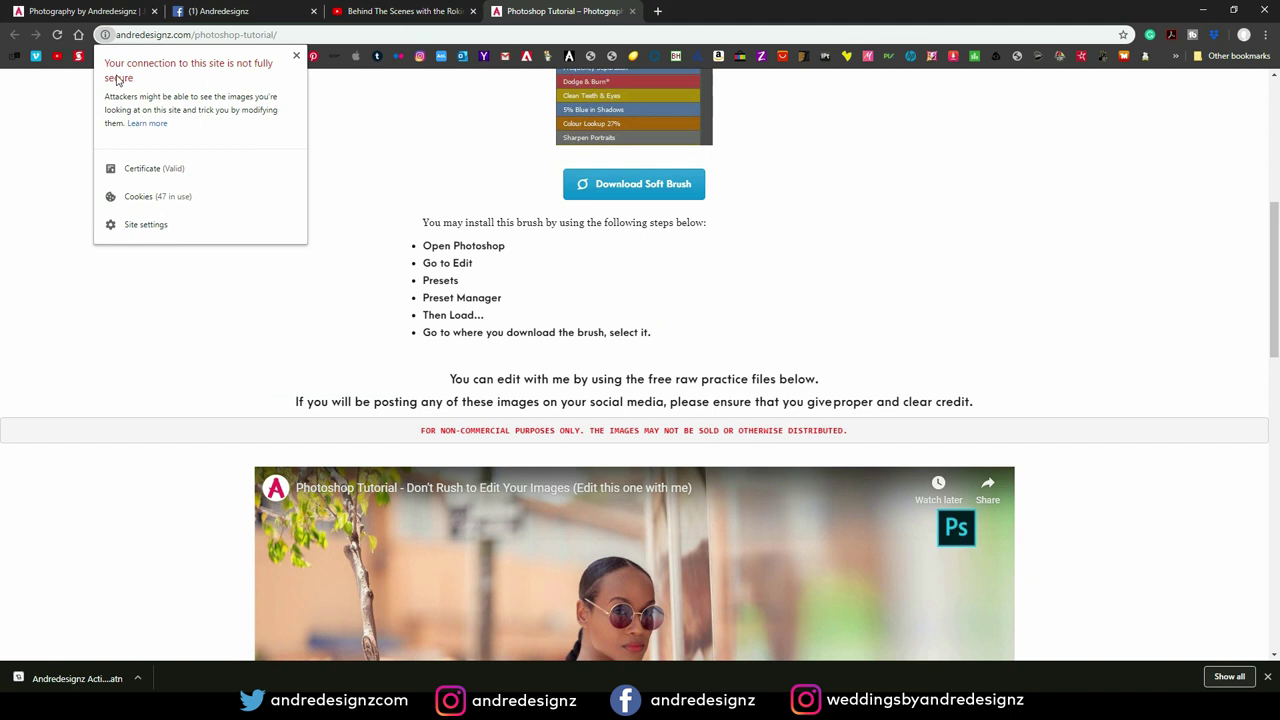
pyautogui.click(380, 136)
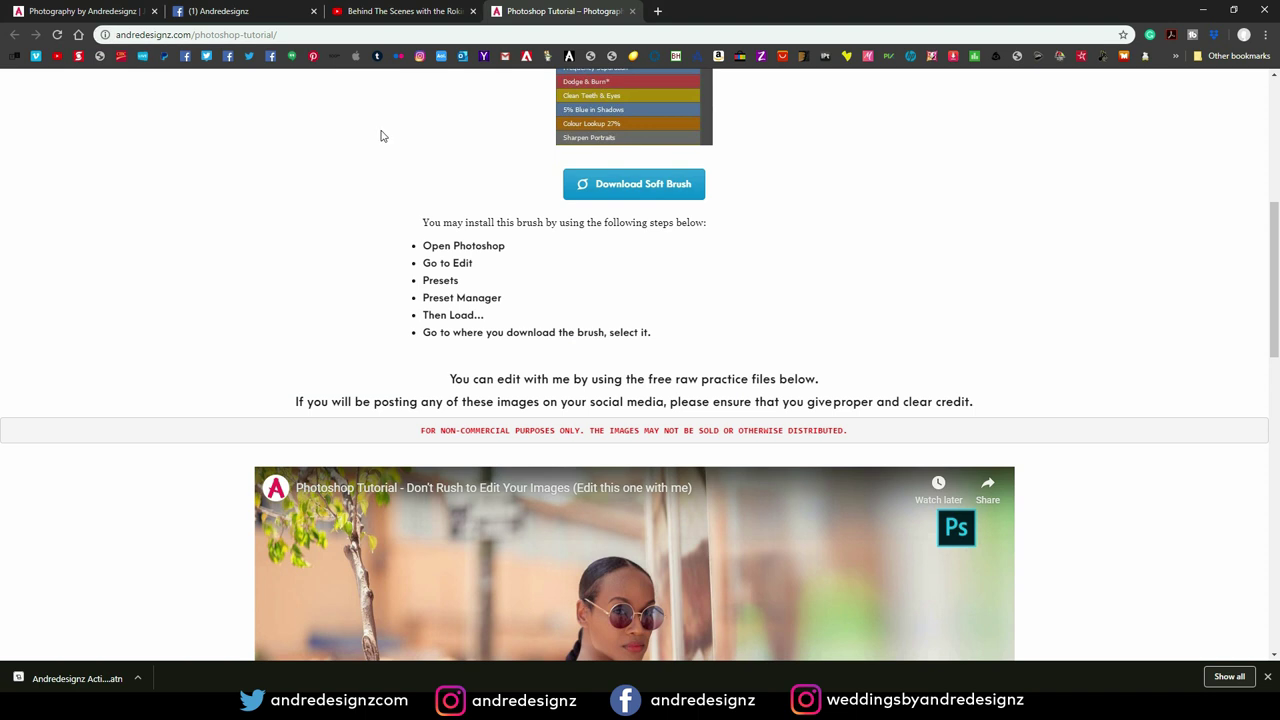
pyautogui.scroll(-2, 580, 285)
pyautogui.scroll(7, 604, 284)
pyautogui.scroll(-9, 623, 286)
pyautogui.scroll(-6, 634, 310)
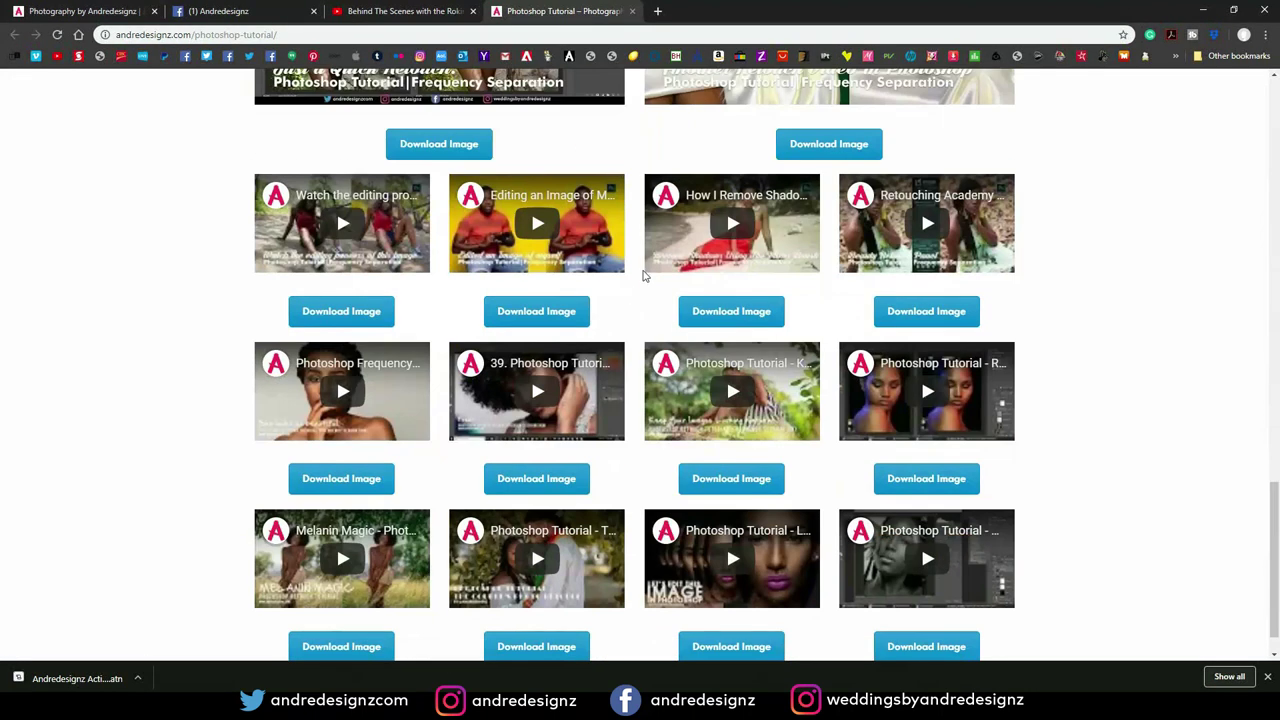
pyautogui.scroll(-1, 654, 277)
pyautogui.scroll(3, 669, 286)
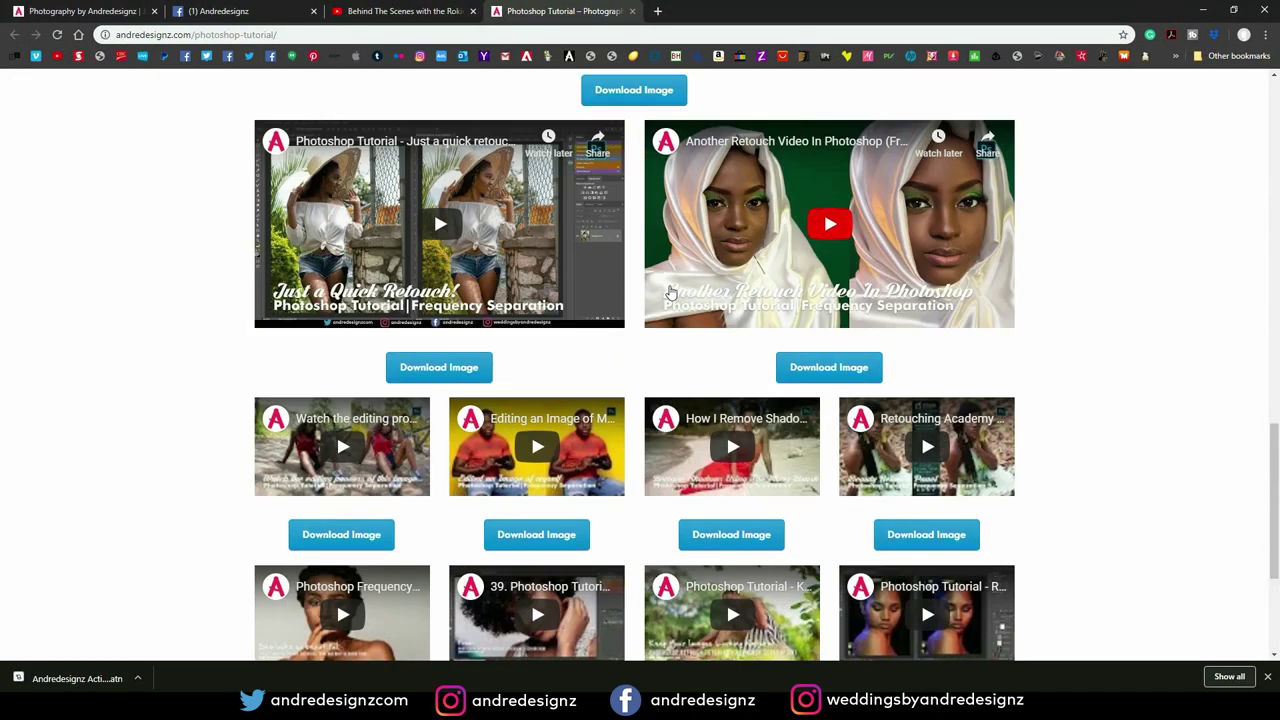
pyautogui.scroll(8, 673, 291)
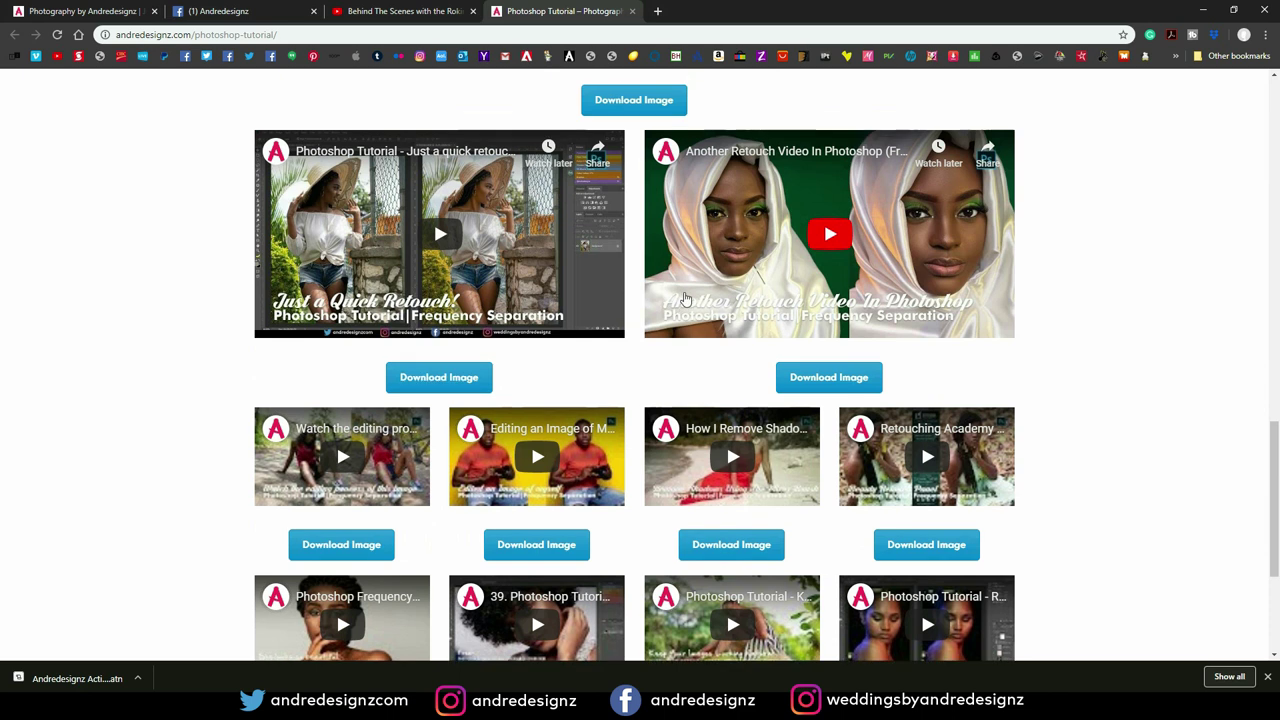
pyautogui.scroll(5, 685, 310)
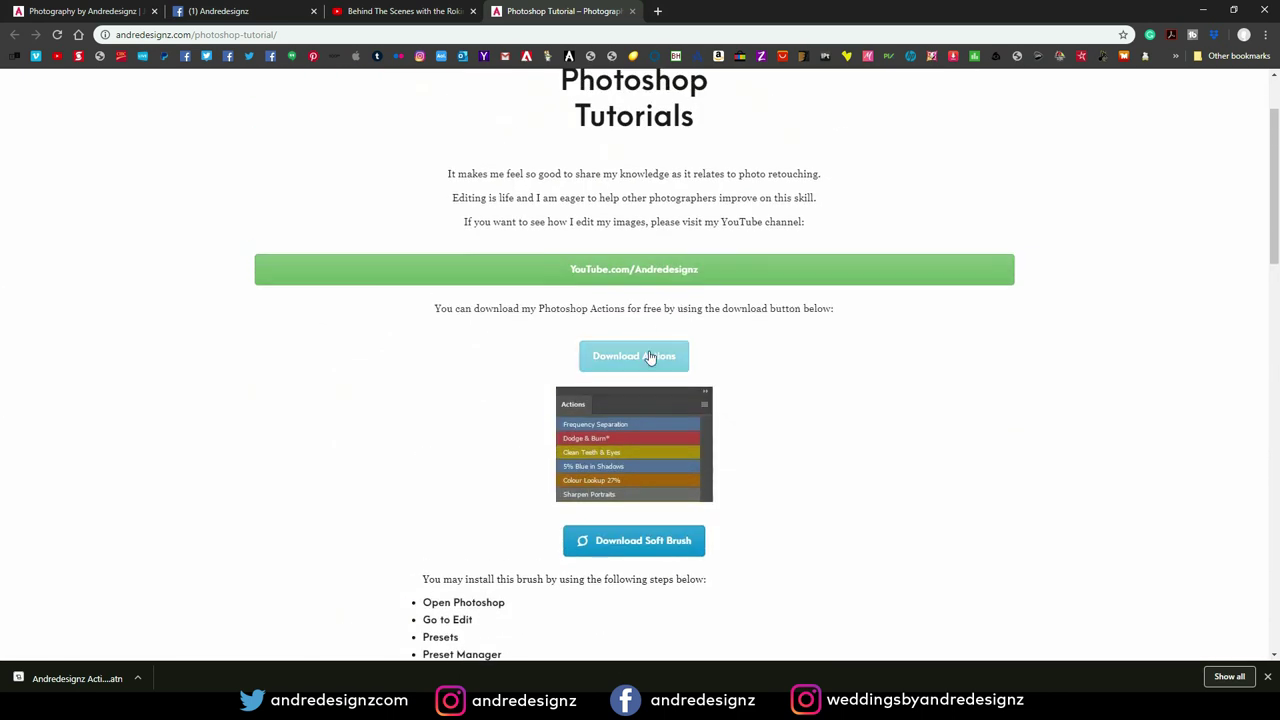
# Open the Photoshop actions download from the tutorials page and save Andredesignz Actions.atn to the Desktop
pyautogui.click(641, 359)
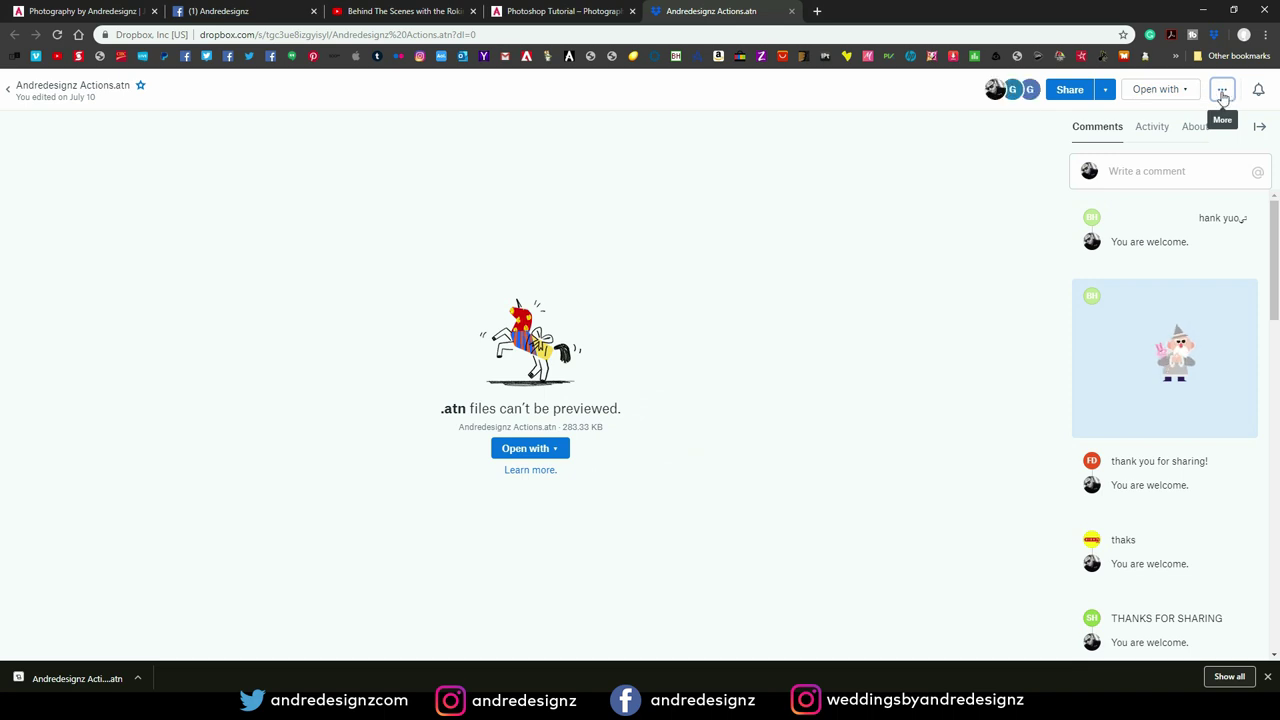
pyautogui.click(1223, 92)
pyautogui.click(1137, 145)
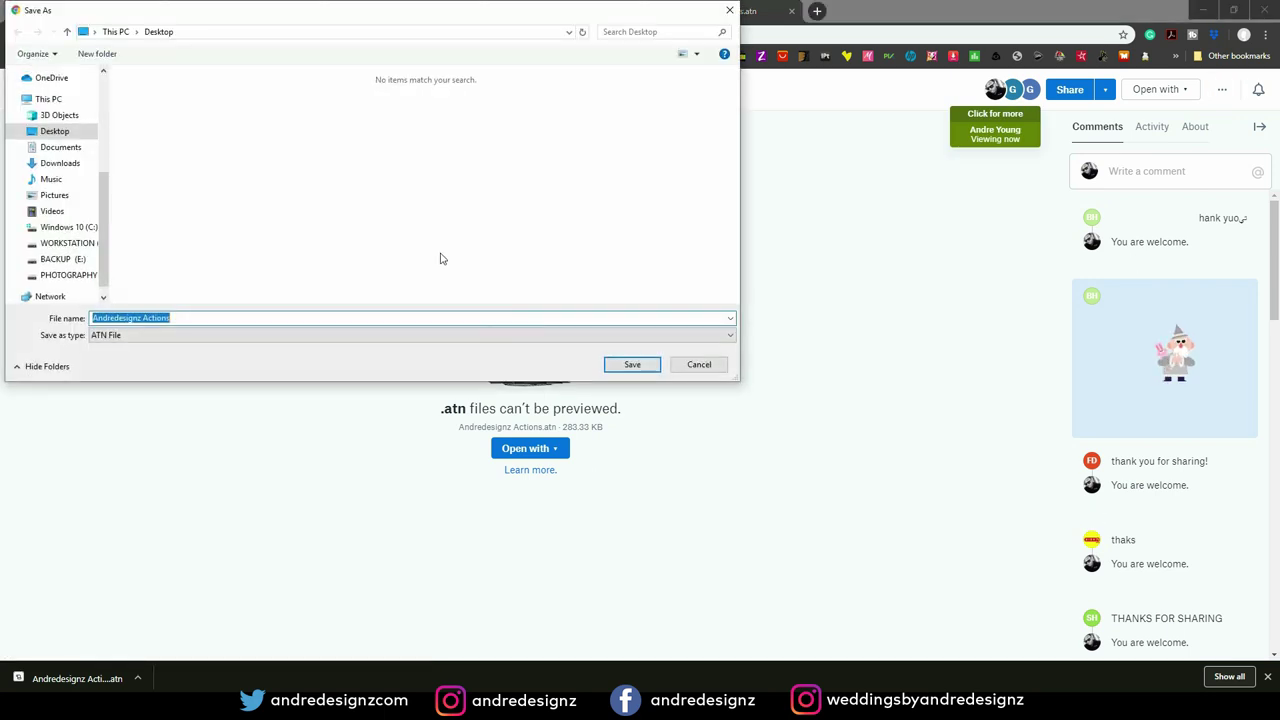
pyautogui.click(632, 365)
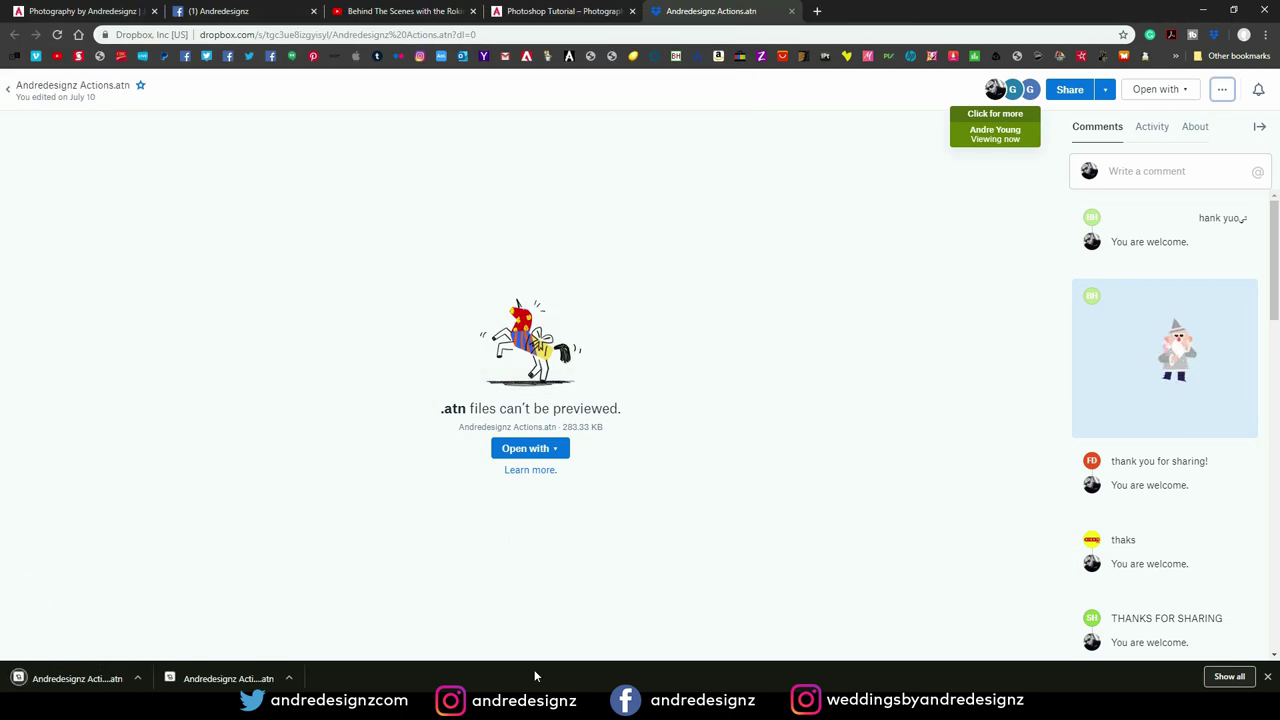
# Switch to Photoshop and detach the Actions panel from the dock so it floats beside the photo
pyautogui.click(1031, 705)
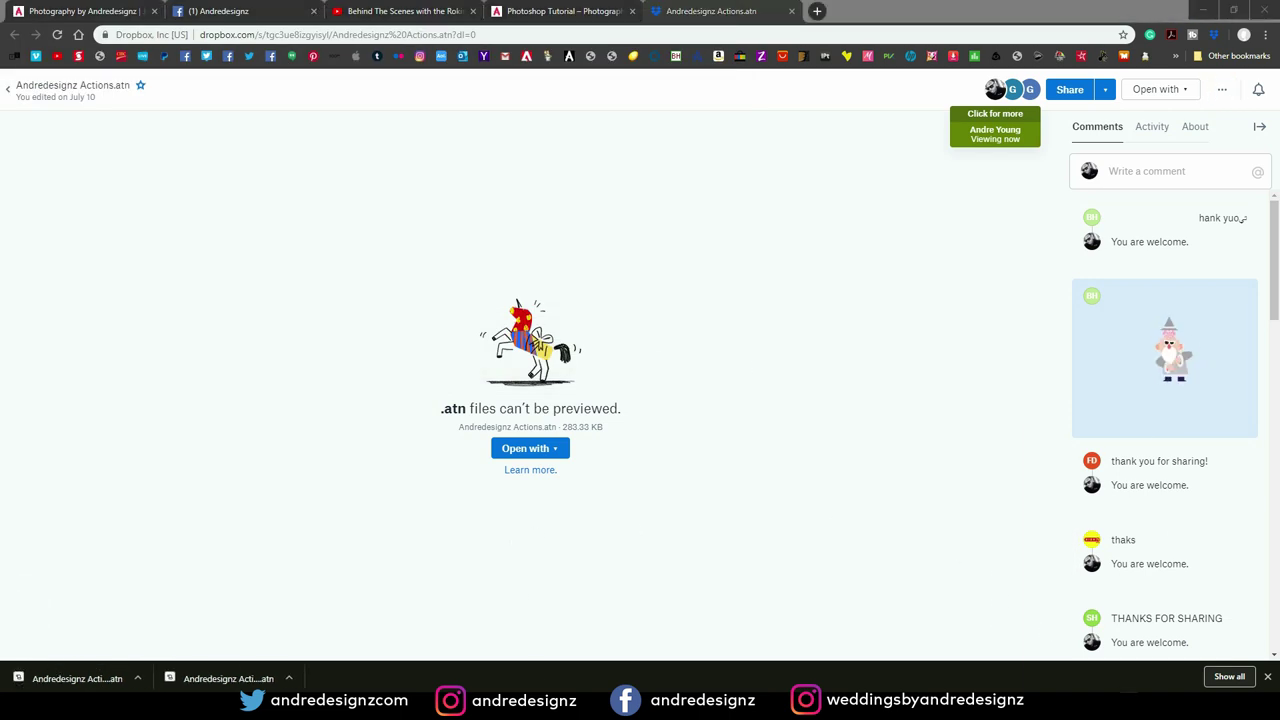
pyautogui.click(412, 705)
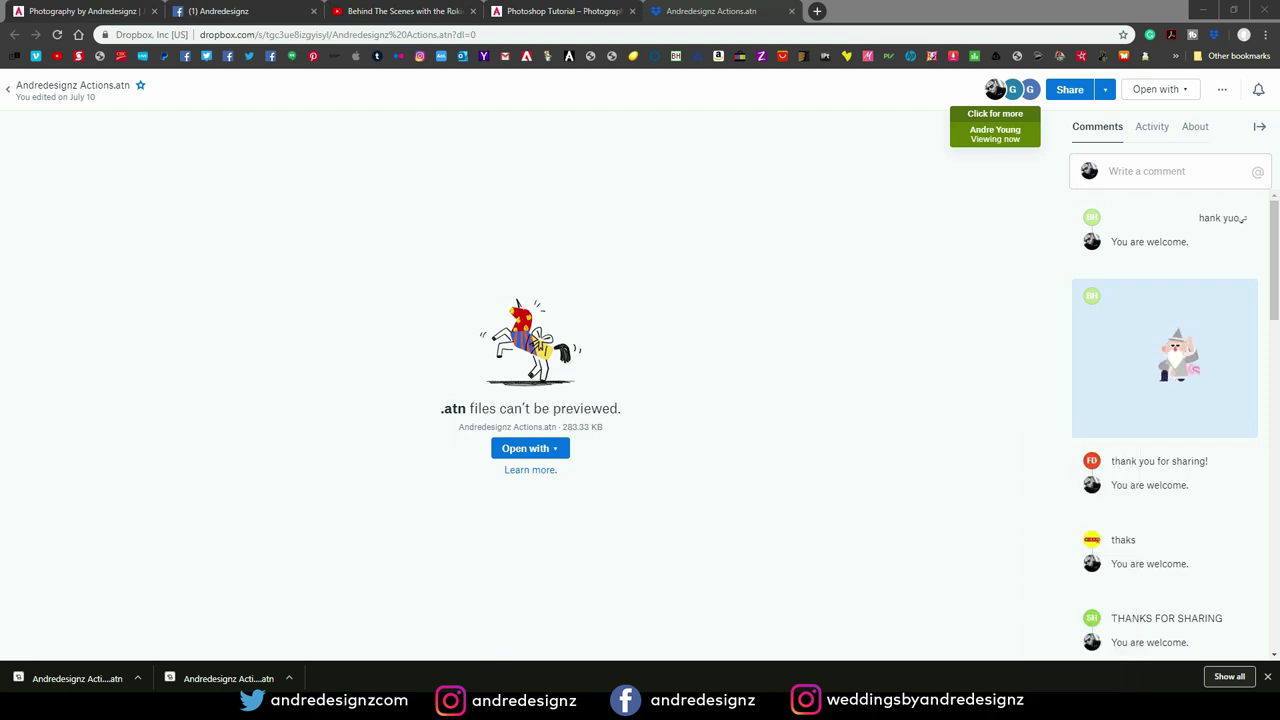
pyautogui.click(412, 705)
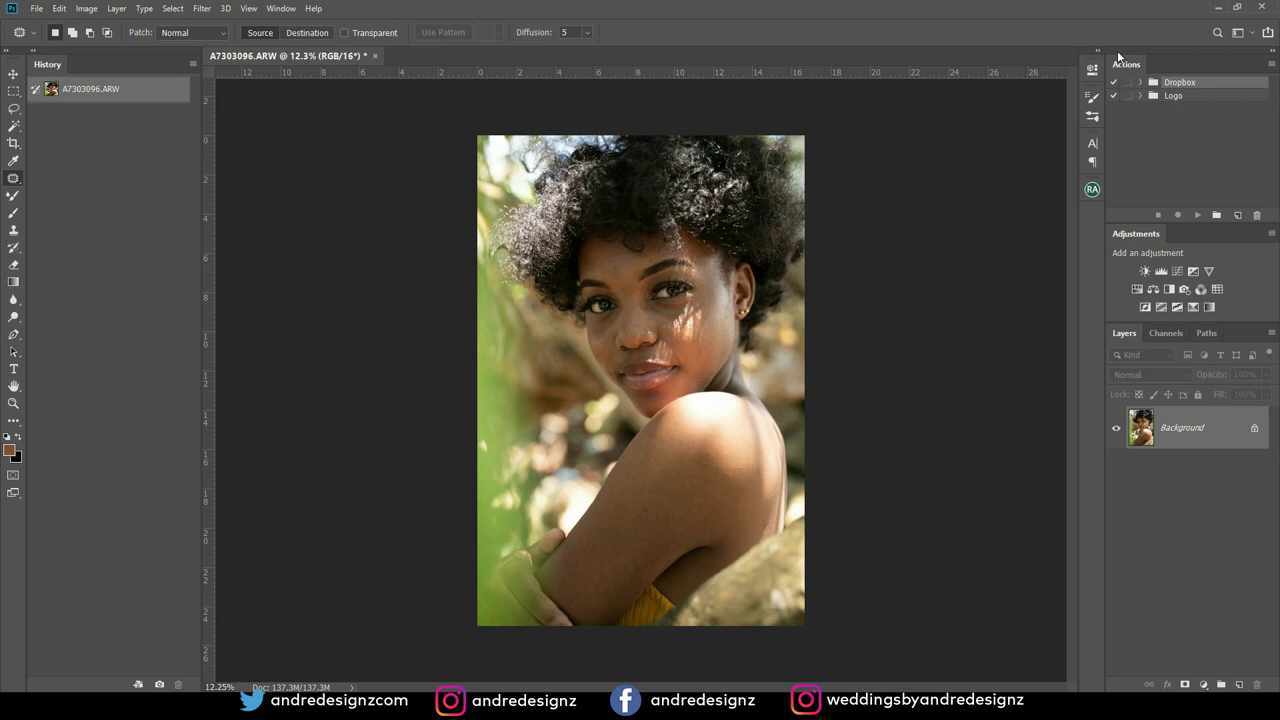
pyautogui.click(281, 8)
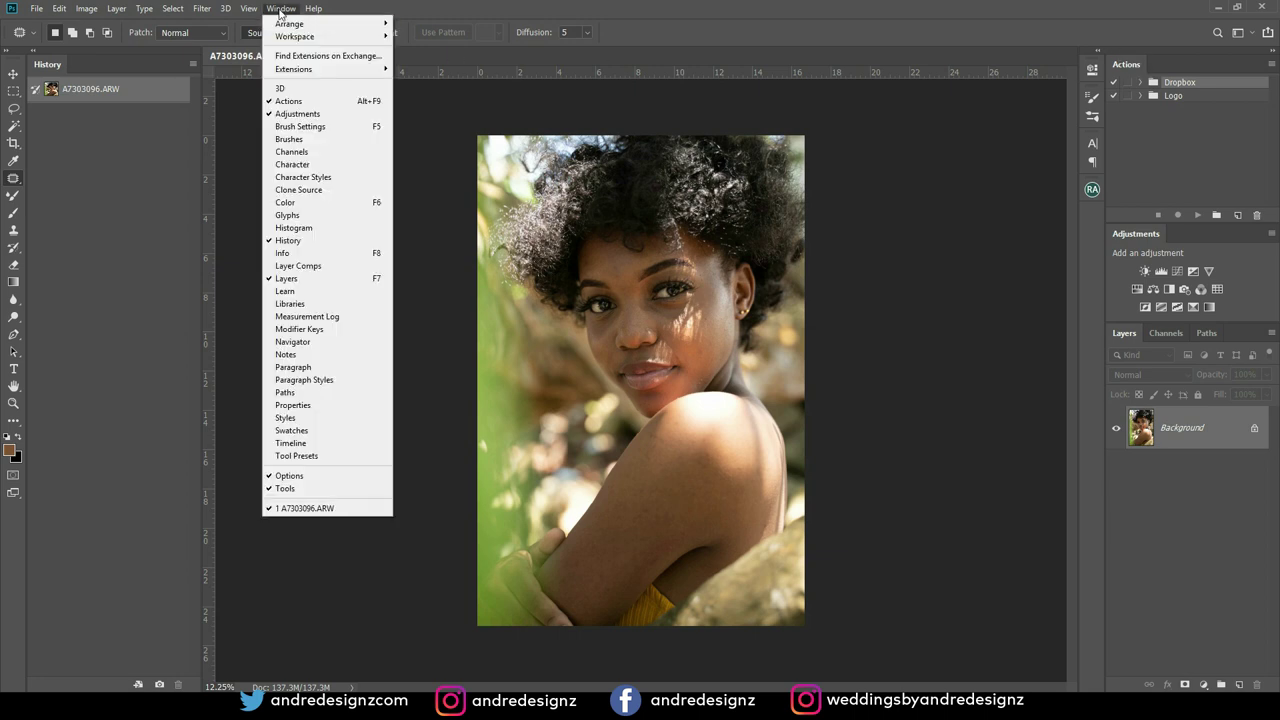
pyautogui.moveTo(300, 23)
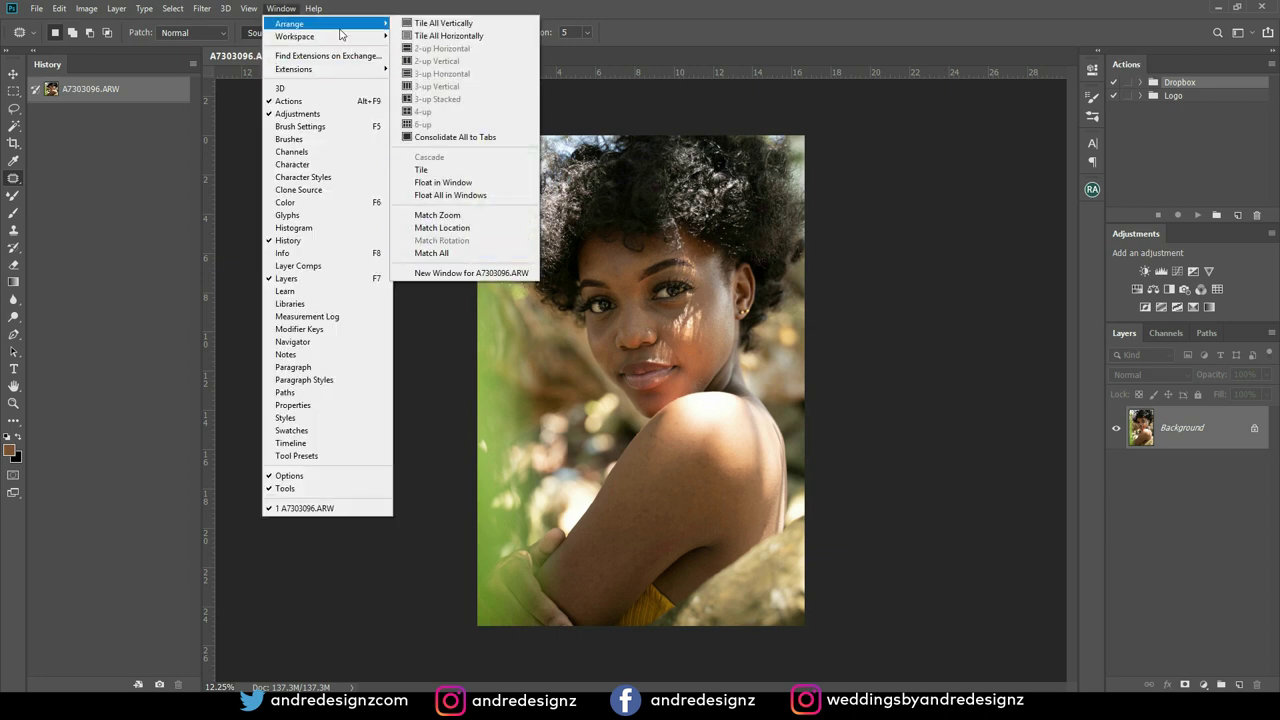
pyautogui.click(432, 211)
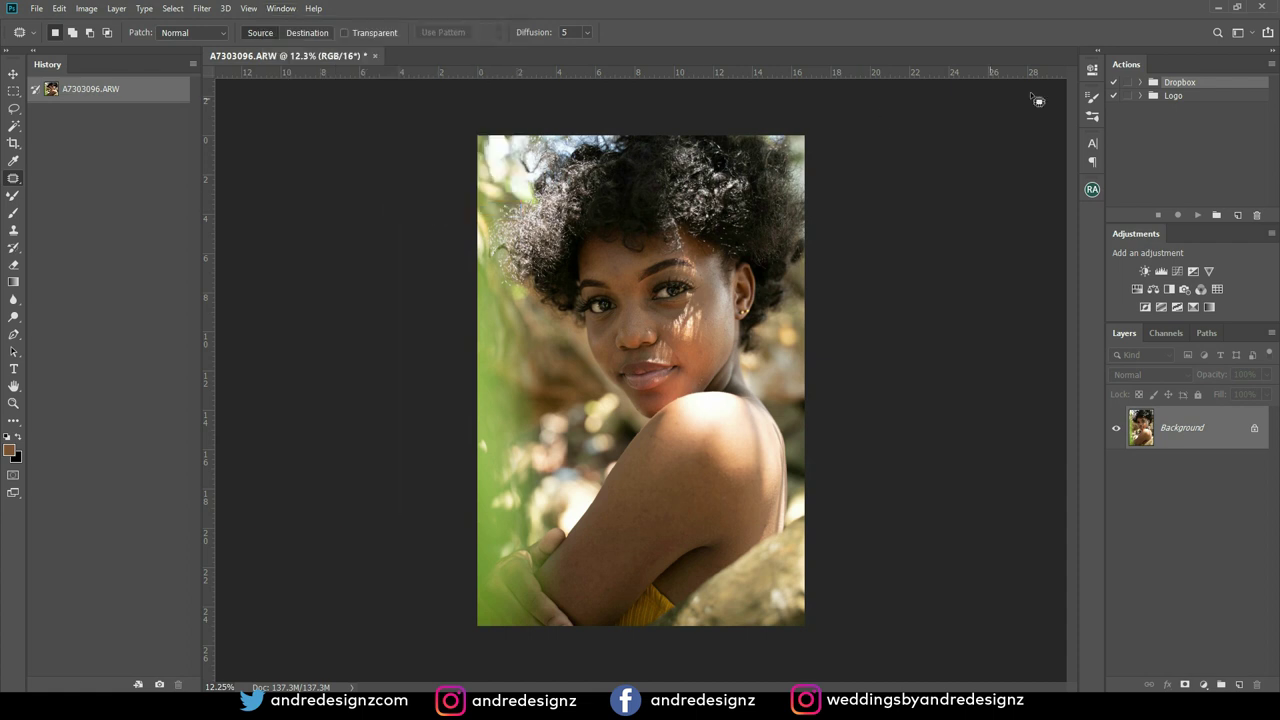
pyautogui.moveTo(1126, 64); pyautogui.dragTo(880, 121)
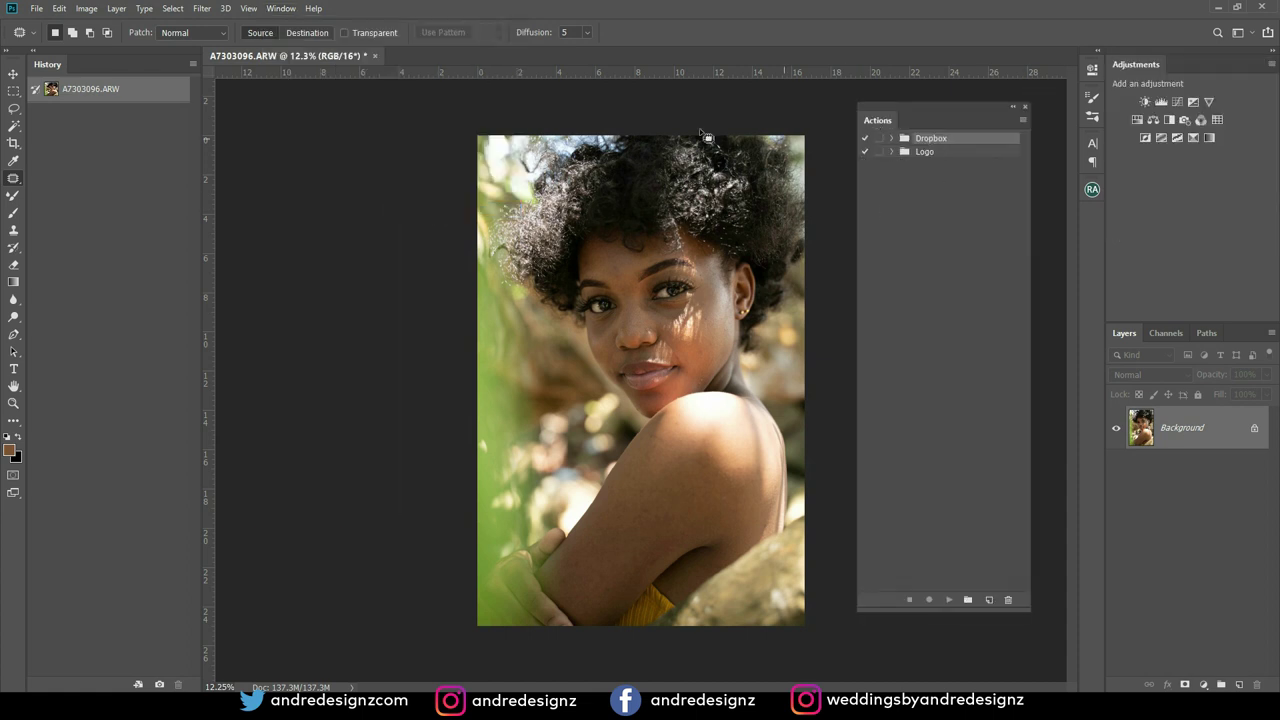
# Examine the actions inside the Dropbox and Logo sets and the commands available for managing actions
pyautogui.click(284, 10)
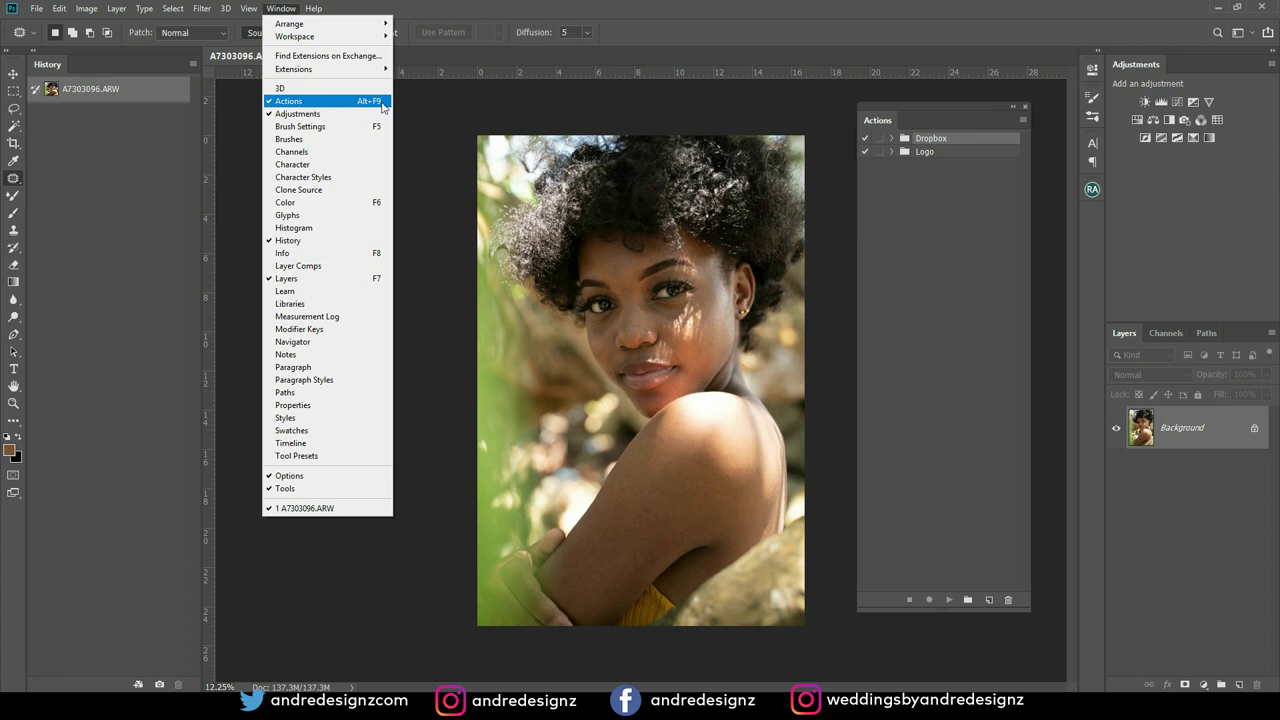
pyautogui.click(966, 203)
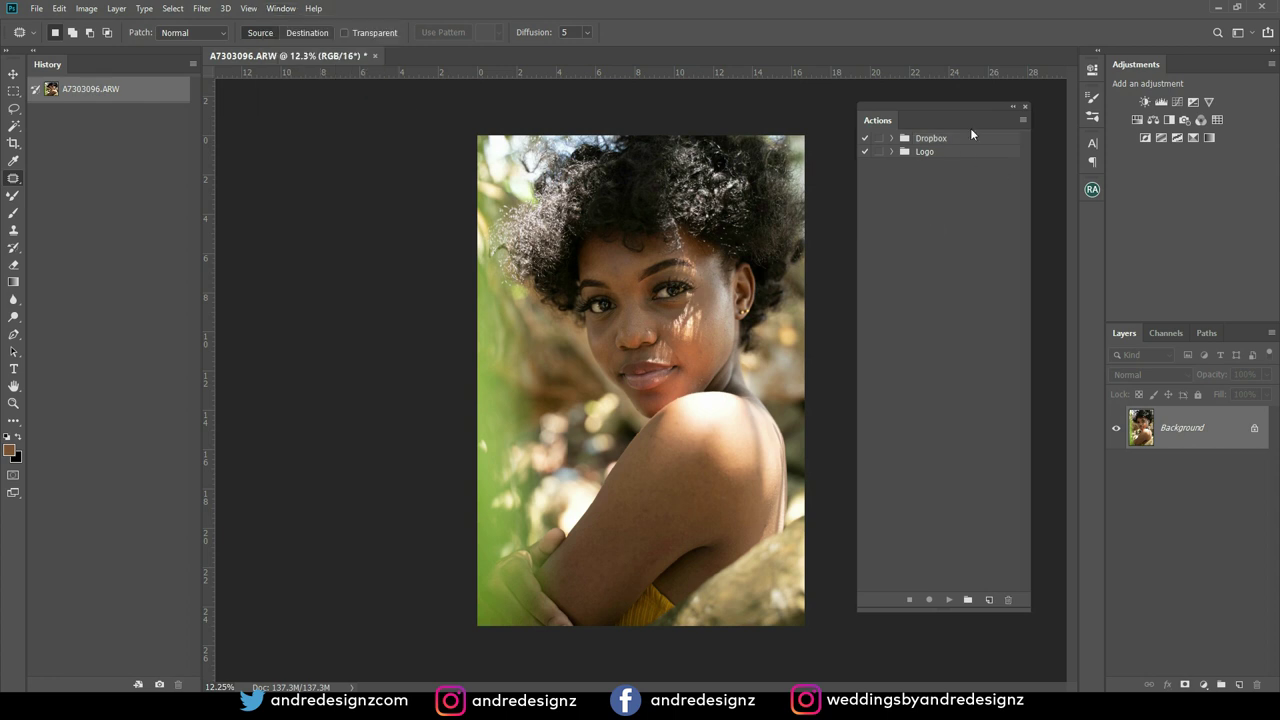
pyautogui.keyDown('alt'); pyautogui.click(891, 138); pyautogui.keyUp('alt')
pyautogui.keyDown('alt'); pyautogui.click(891, 178); pyautogui.keyUp('alt')
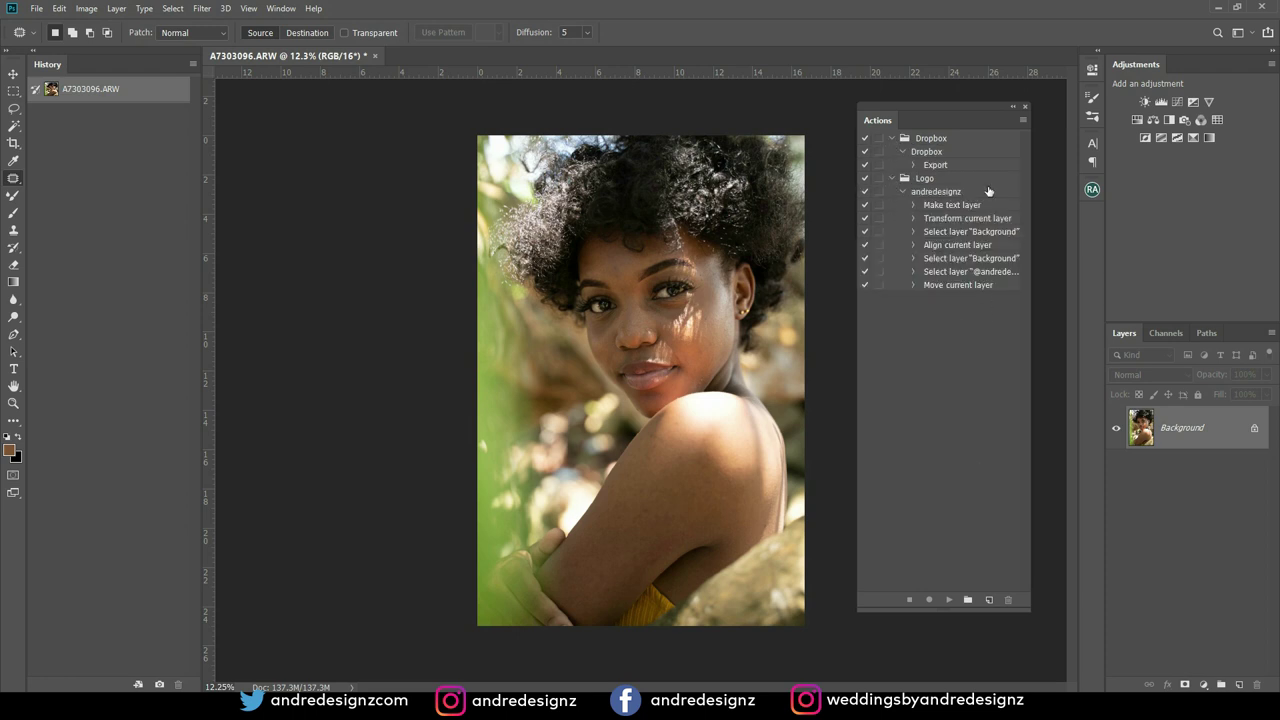
pyautogui.click(1022, 120)
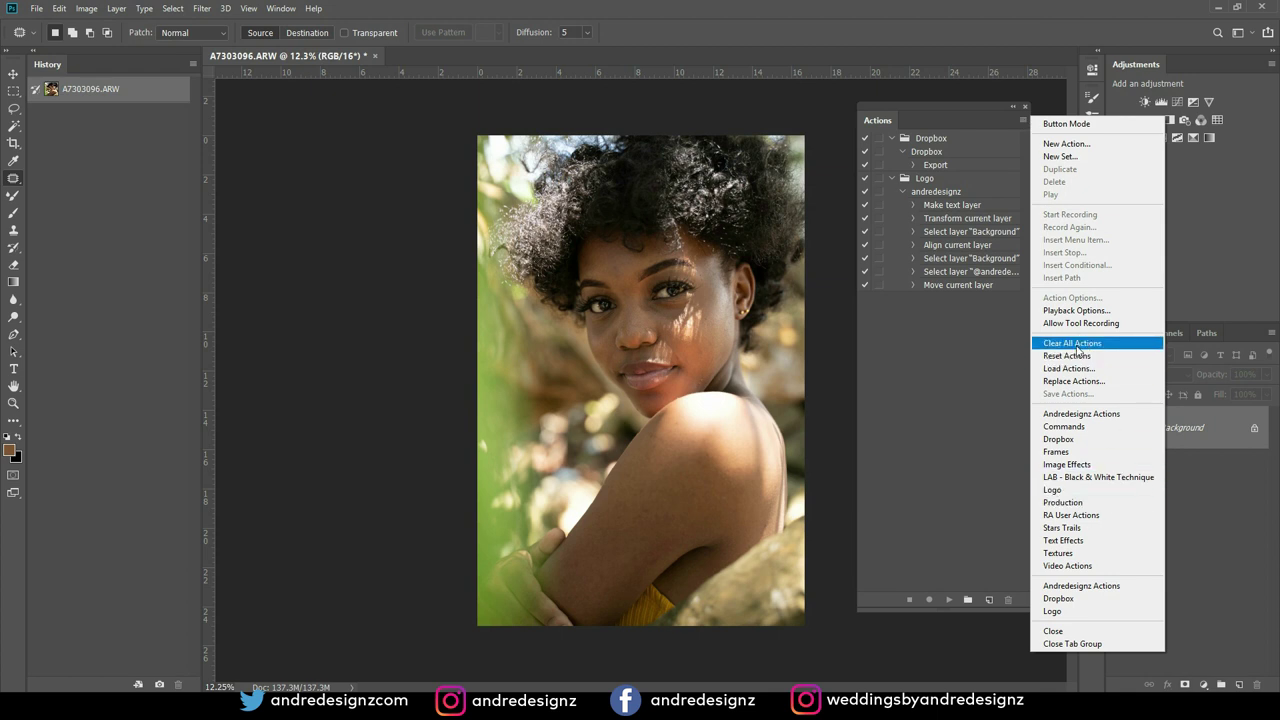
pyautogui.click(958, 345)
pyautogui.click(891, 138)
pyautogui.click(891, 151)
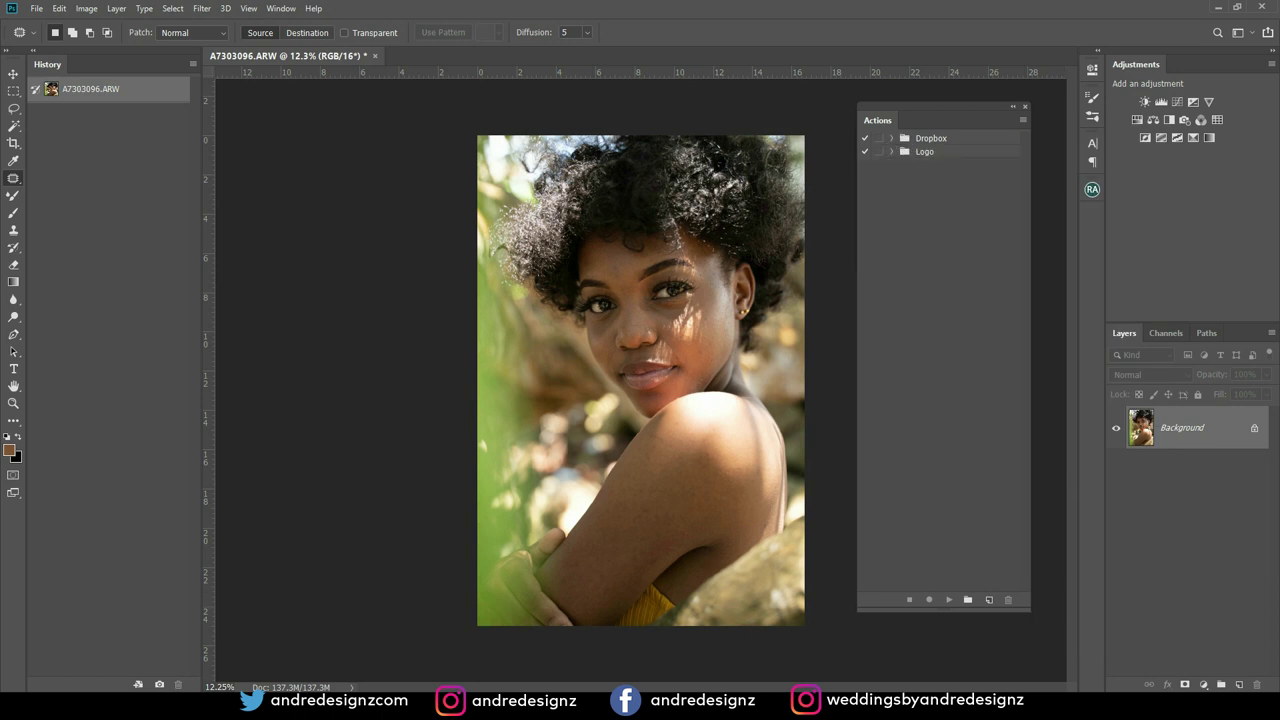
# Load the downloaded Andredesignz Actions file from the Desktop into the Actions panel and display the actions in Button Mode
pyautogui.click(1032, 707)
pyautogui.moveTo(1082, 686); pyautogui.dragTo(939, 262)
pyautogui.click(1023, 120)
pyautogui.click(1046, 122)
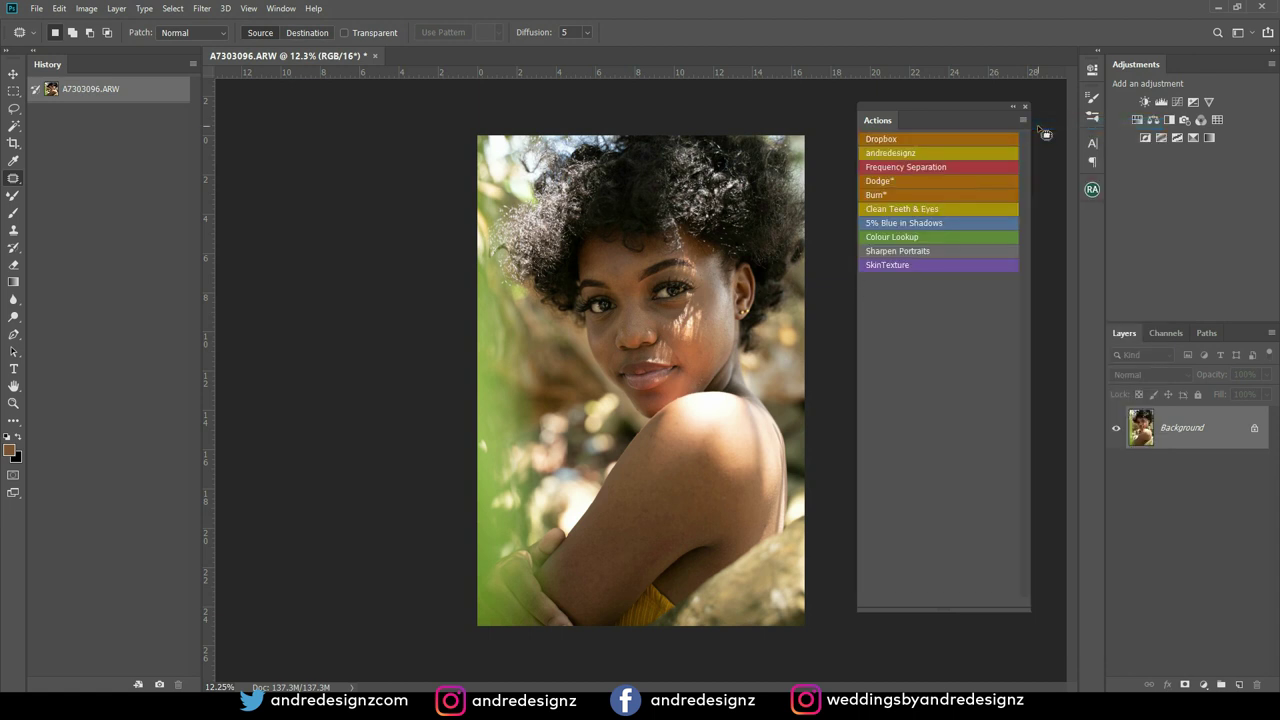
# Move the Andredesignz set above the Dropbox set, dock the Actions panel above Adjustments, and display it in Button Mode
pyautogui.click(1023, 120)
pyautogui.click(1125, 126)
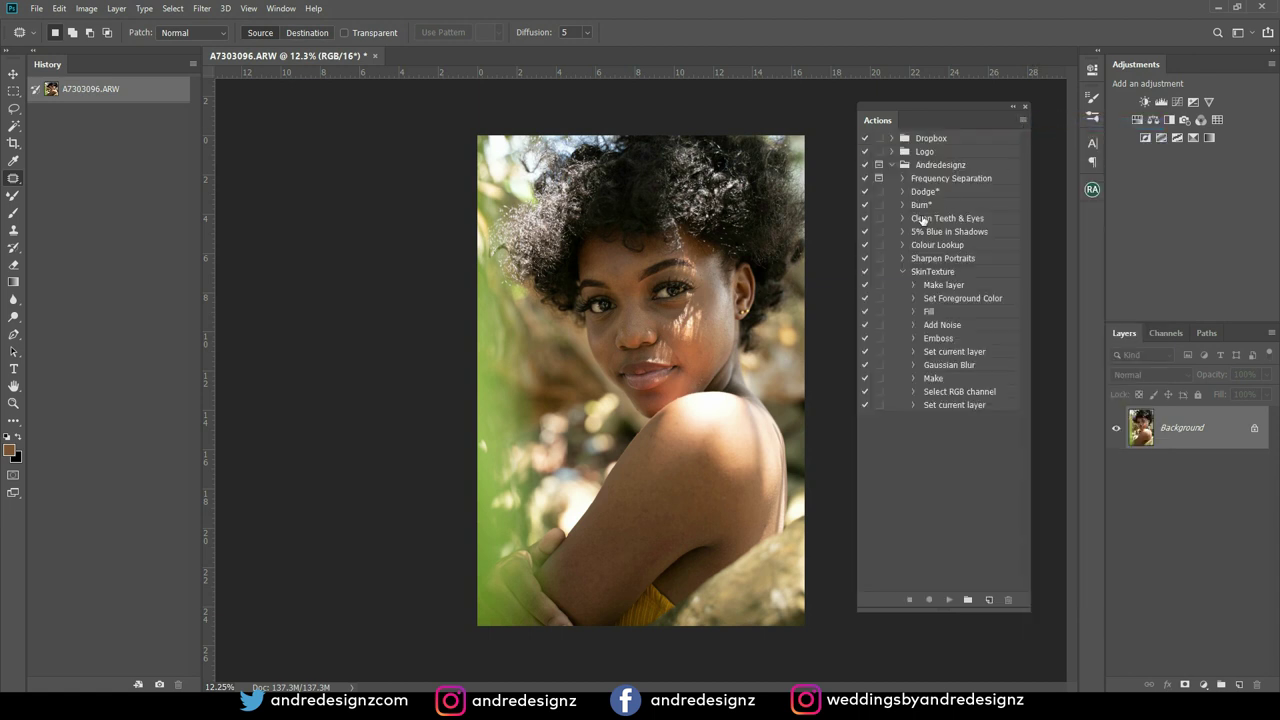
pyautogui.moveTo(928, 167); pyautogui.dragTo(1126, 45)
pyautogui.click(1023, 120)
pyautogui.click(1051, 124)
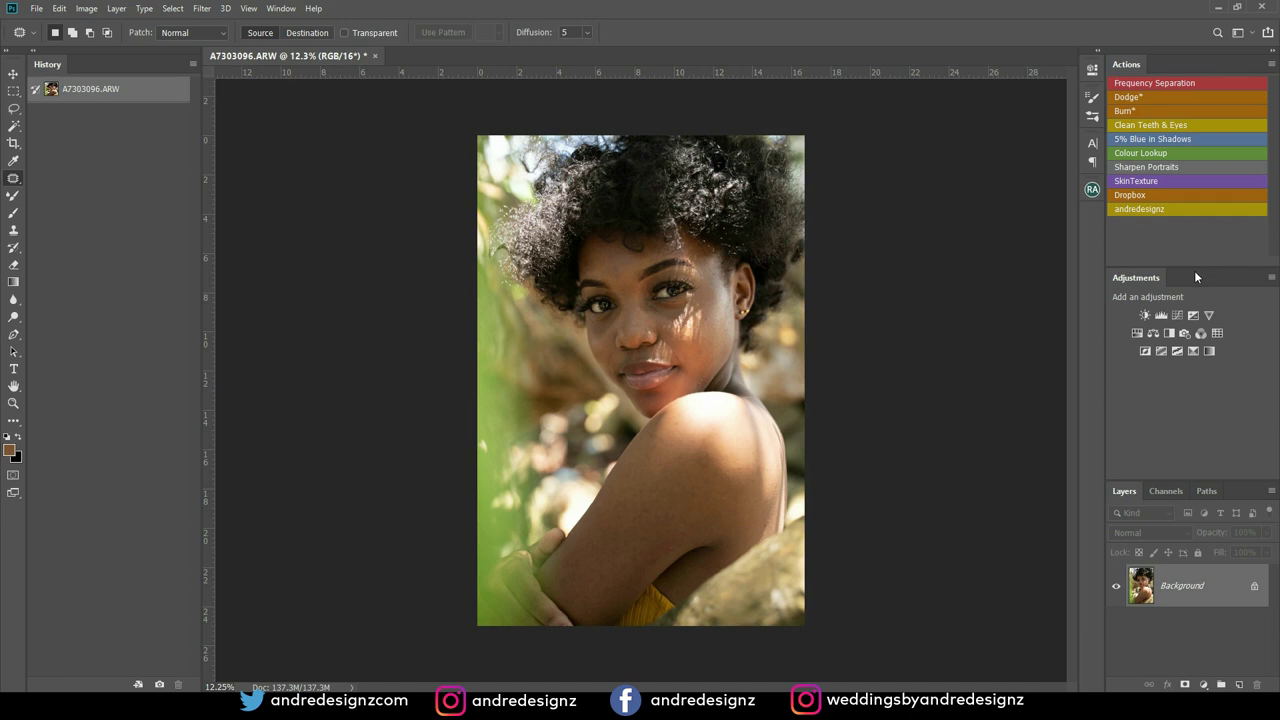
# Shorten the docked Actions and Adjustments panels to fit their contents, giving the Layers panel more room
pyautogui.moveTo(1194, 268); pyautogui.dragTo(1194, 220)
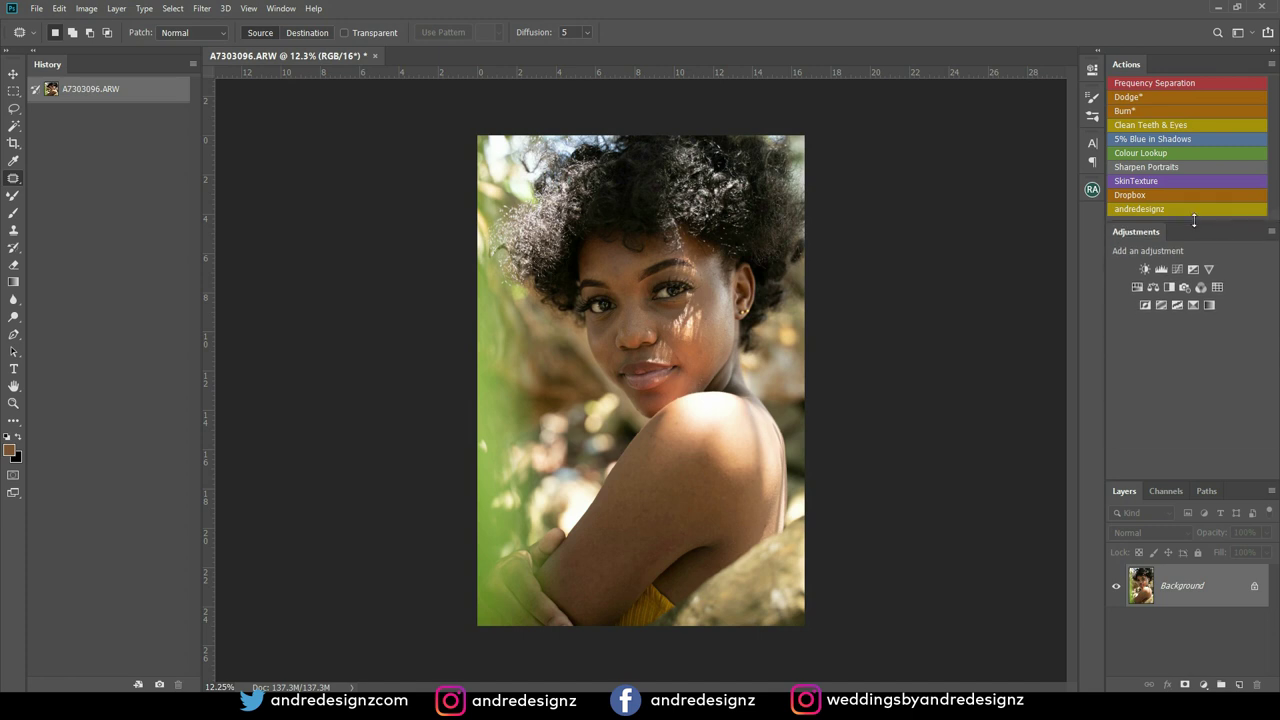
pyautogui.moveTo(1242, 481); pyautogui.dragTo(1243, 325)
pyautogui.click(281, 9)
pyautogui.moveTo(330, 38)
pyautogui.click(445, 209)
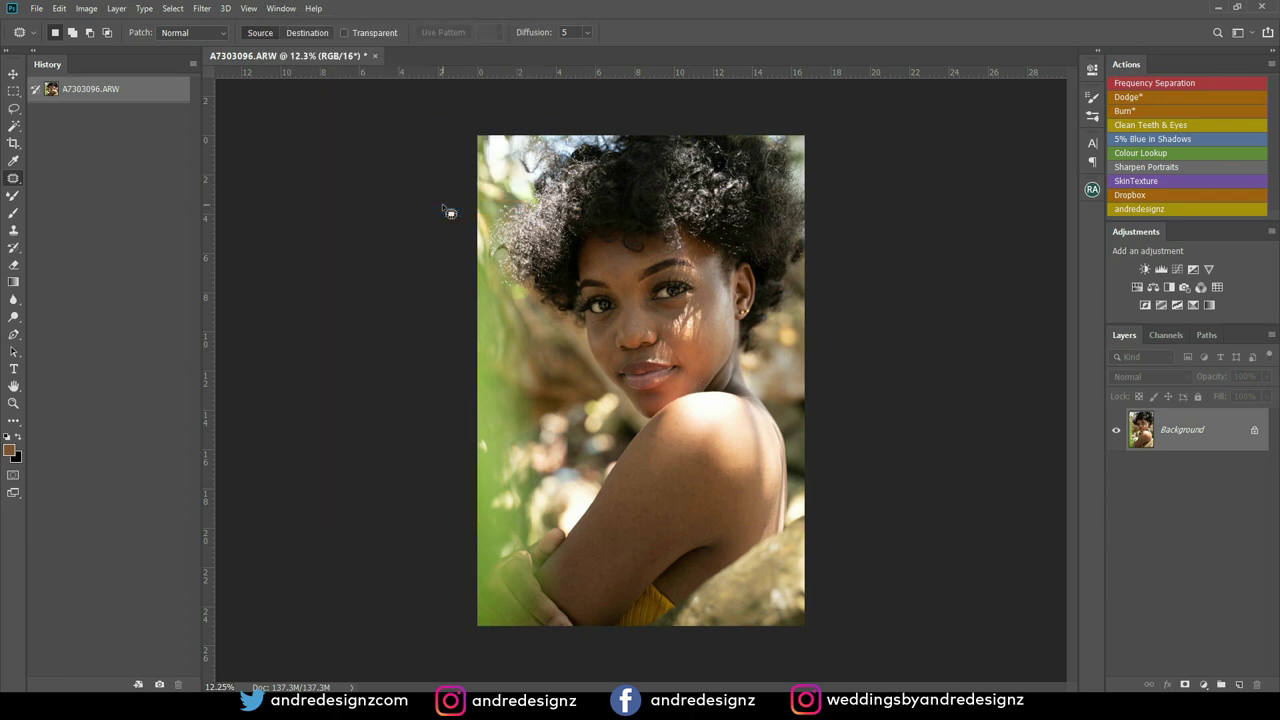
# Duplicate the Background layer of the portrait
pyautogui.scroll(6, 746, 268)
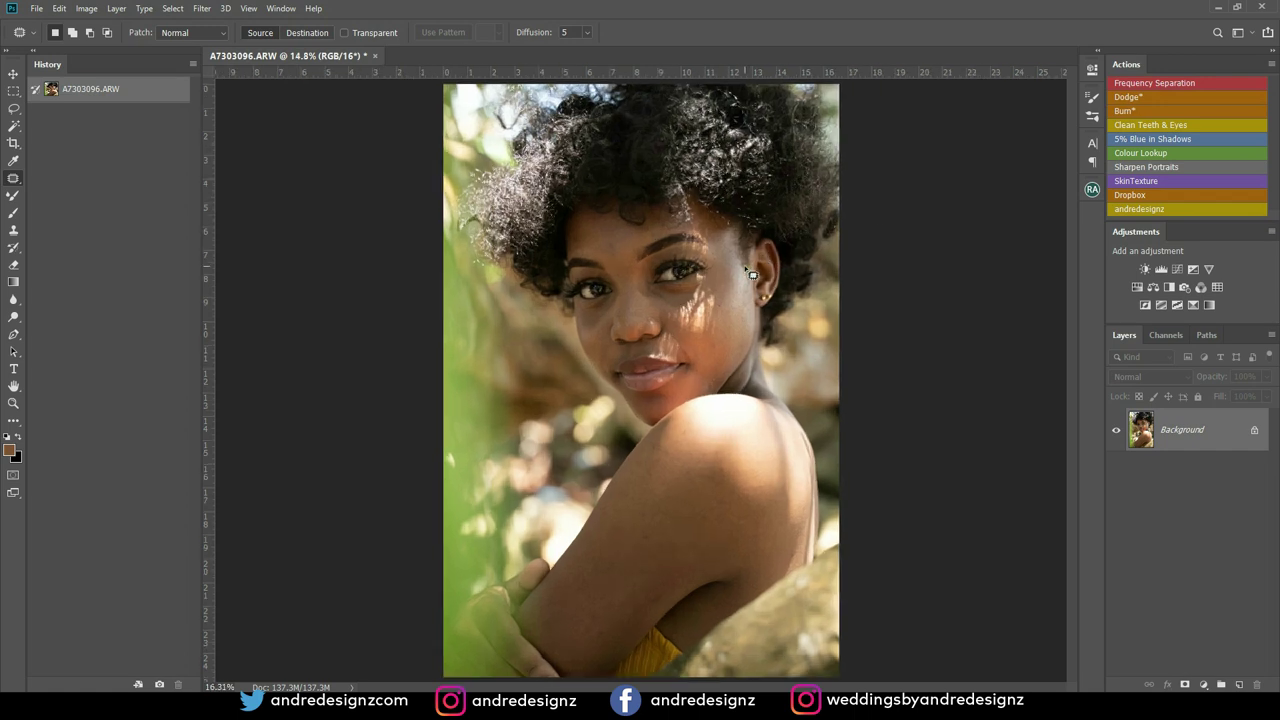
pyautogui.scroll(-8, 746, 268)
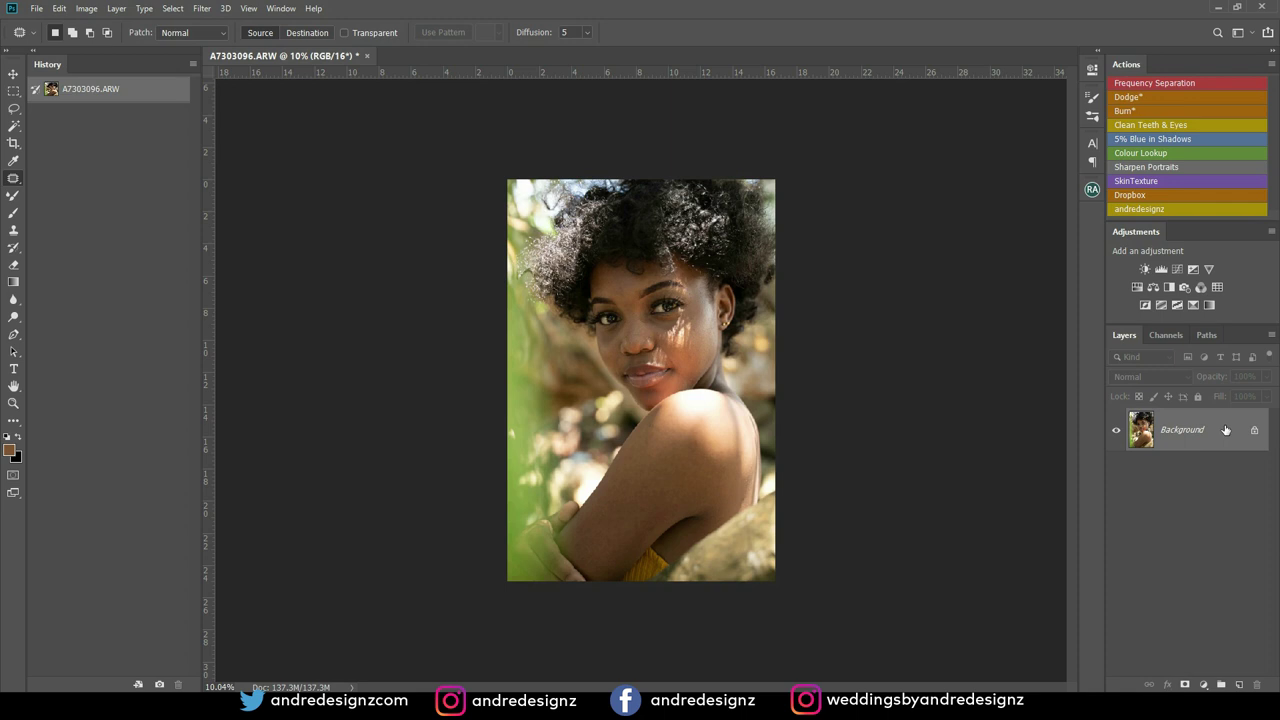
pyautogui.moveTo(1228, 436); pyautogui.dragTo(1239, 684)
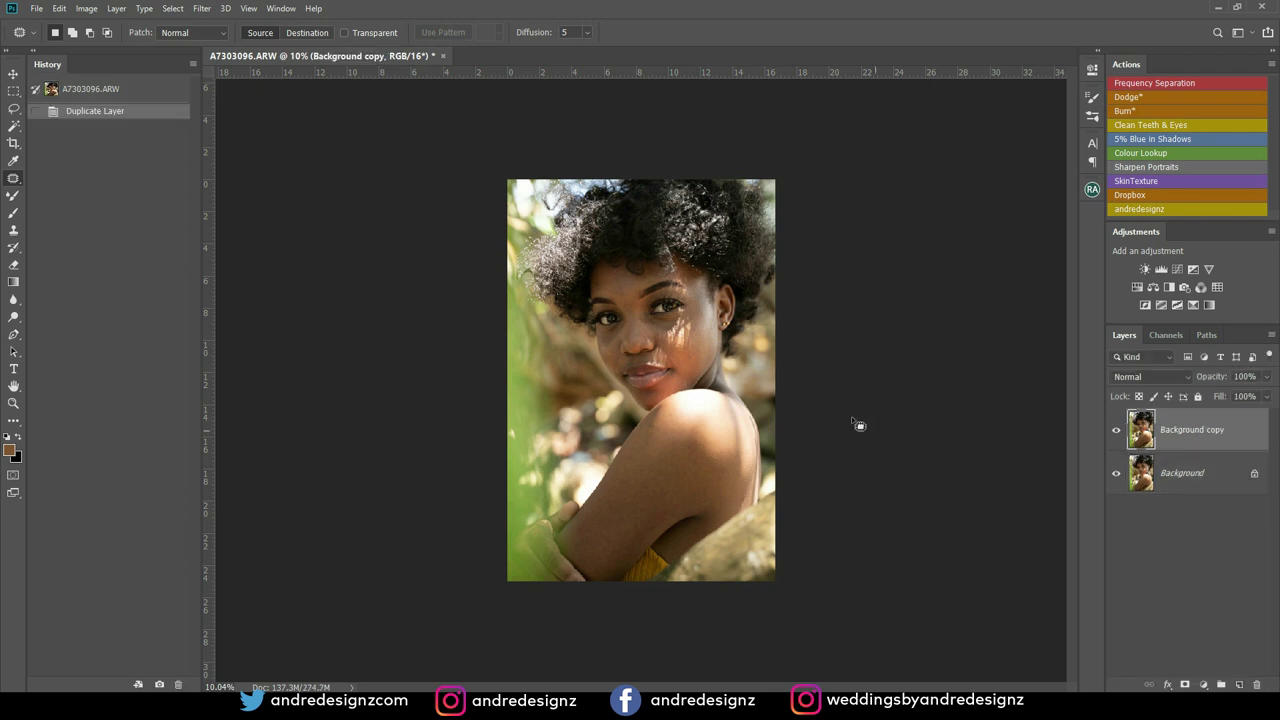
# Patch the small blemishes in the middle of the forehead on the Background copy layer with the Patch Tool
pyautogui.scroll(8, 668, 292)
pyautogui.moveTo(562, 183); pyautogui.dragTo(590, 298)
pyautogui.hotkey('ctrl', 'r')
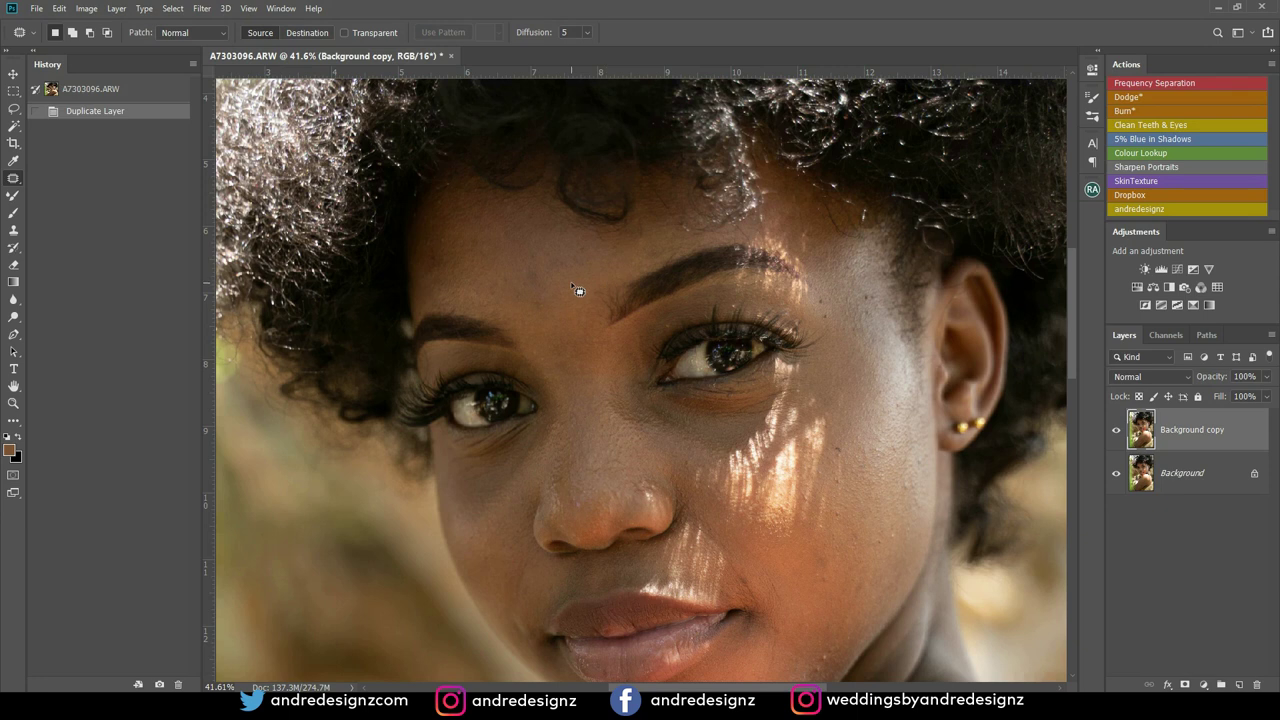
pyautogui.rightClick(14, 180)
pyautogui.click(14, 183)
pyautogui.click(14, 181)
pyautogui.click(95, 179)
pyautogui.moveTo(534, 284)
pyautogui.mouseDown()
pyautogui.moveTo(576, 287)
pyautogui.moveTo(557, 315)
pyautogui.moveTo(565, 288)
pyautogui.mouseUp()
pyautogui.hotkey('ctrl', 'd')
pyautogui.click(574, 293)
pyautogui.moveTo(563, 294)
pyautogui.mouseDown()
pyautogui.moveTo(580, 271)
pyautogui.moveTo(575, 250)
pyautogui.moveTo(554, 250)
pyautogui.moveTo(569, 275)
pyautogui.mouseUp()
pyautogui.click(574, 285)
pyautogui.click(554, 250)
pyautogui.hotkey('ctrl', 'd')
# Patch the uneven spots on the left side of the forehead near the hairline with the Patch Tool
pyautogui.moveTo(522, 310)
pyautogui.mouseDown()
pyautogui.moveTo(537, 330)
pyautogui.moveTo(525, 286)
pyautogui.moveTo(452, 262)
pyautogui.mouseUp()
pyautogui.hotkey('ctrl', 'd')
pyautogui.moveTo(440, 266)
pyautogui.mouseDown()
pyautogui.moveTo(461, 272)
pyautogui.moveTo(433, 249)
pyautogui.mouseUp()
pyautogui.hotkey('ctrl', 'd')
pyautogui.hotkey('ctrl', 'd')
pyautogui.moveTo(436, 249); pyautogui.dragTo(449, 245)
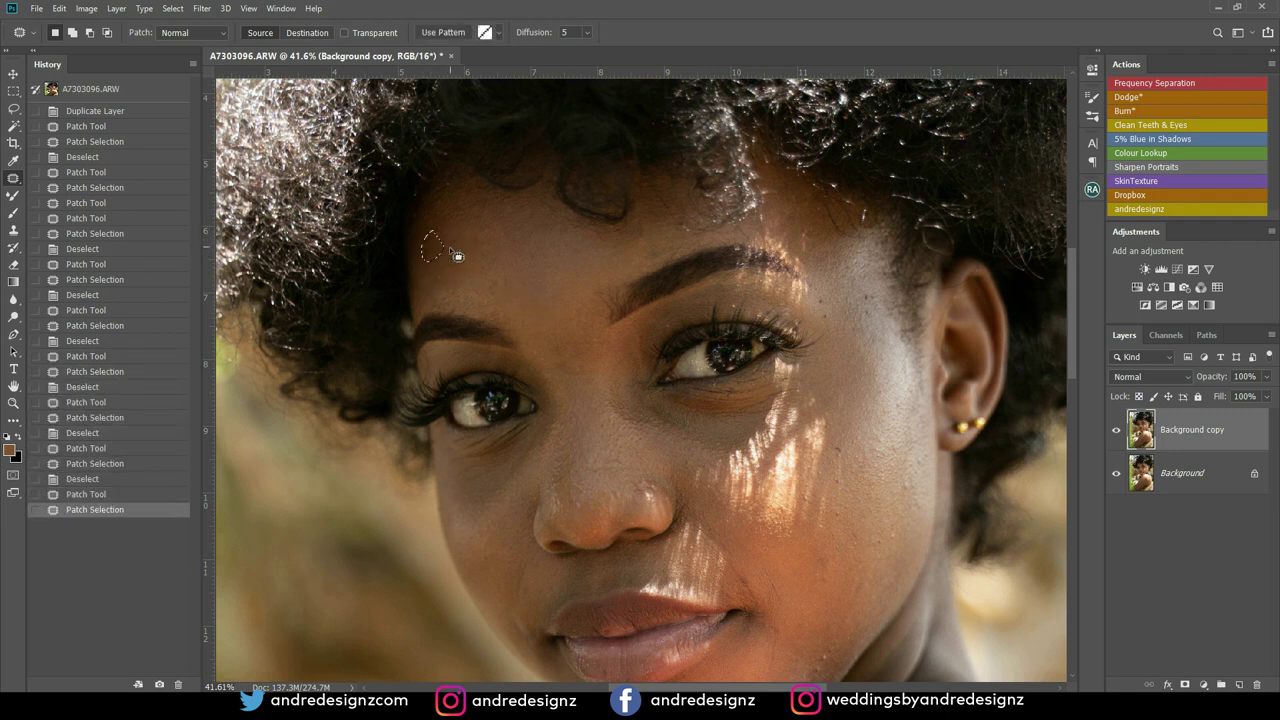
# Patch the spots running from the upper forehead at the hairline down to its centre
pyautogui.hotkey('ctrl', 'd')
pyautogui.moveTo(512, 199); pyautogui.dragTo(521, 214)
pyautogui.moveTo(521, 214); pyautogui.dragTo(553, 266)
pyautogui.hotkey('ctrl', 'd')
pyautogui.moveTo(553, 266); pyautogui.dragTo(547, 293)
# Patch the blemish between the eyebrows using smooth skin from the forehead
pyautogui.hotkey('ctrl', 'd')
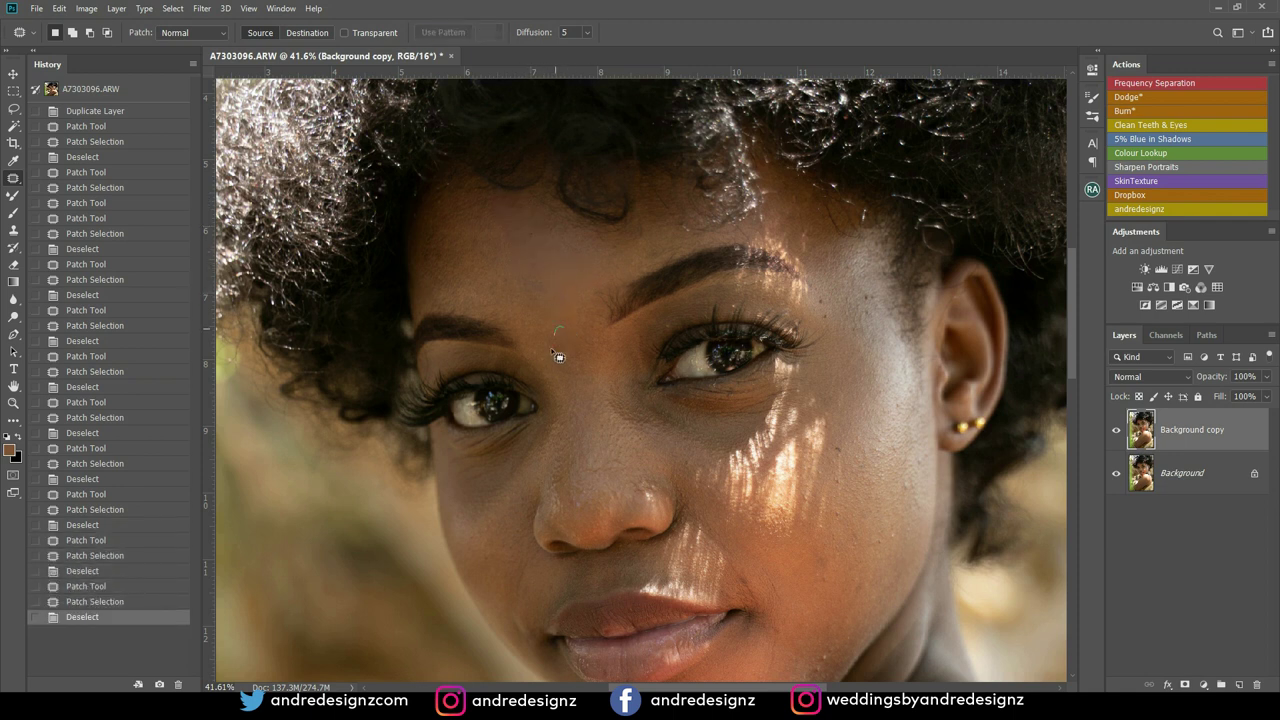
pyautogui.moveTo(577, 355); pyautogui.dragTo(582, 362)
pyautogui.moveTo(582, 362); pyautogui.dragTo(563, 294)
pyautogui.hotkey('ctrl', 'd')
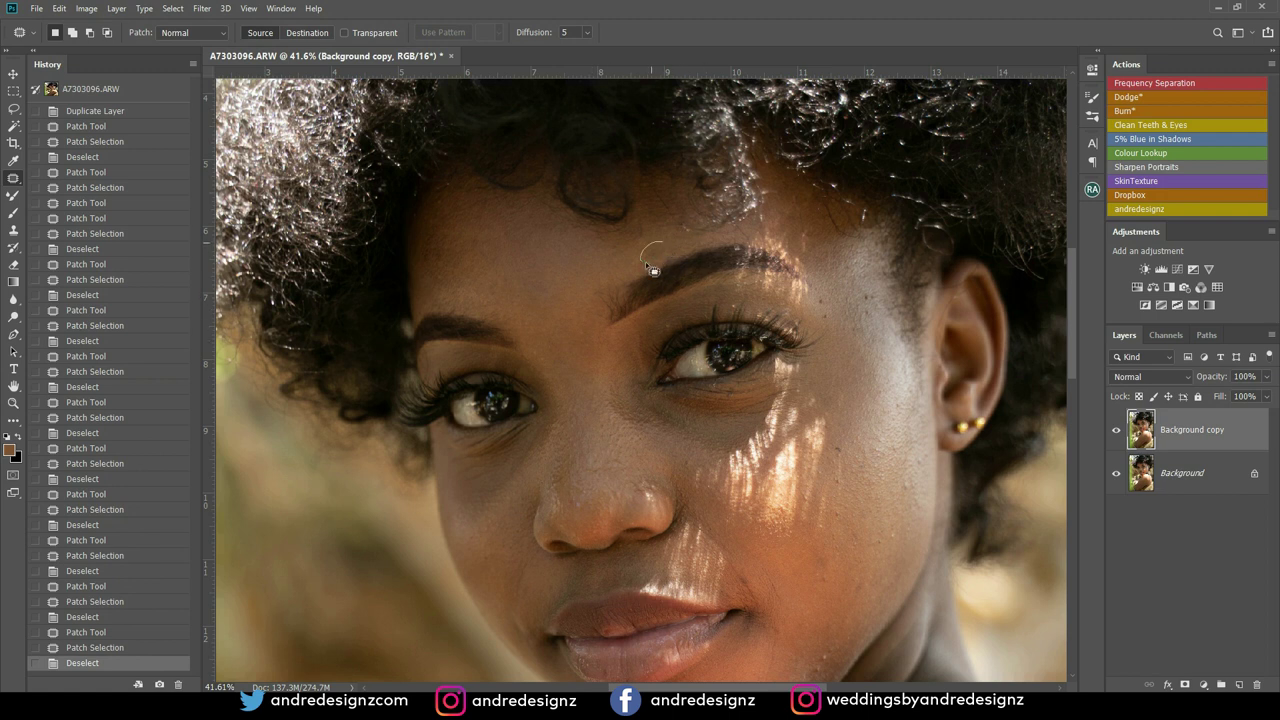
# Patch the spots around the right eyebrow, on the forehead above it and the eyelid below it
pyautogui.moveTo(697, 251)
pyautogui.mouseDown()
pyautogui.moveTo(585, 285)
pyautogui.moveTo(591, 298)
pyautogui.moveTo(608, 272)
pyautogui.mouseUp()
pyautogui.hotkey('ctrl', 'd')
pyautogui.hotkey('ctrl', 'd')
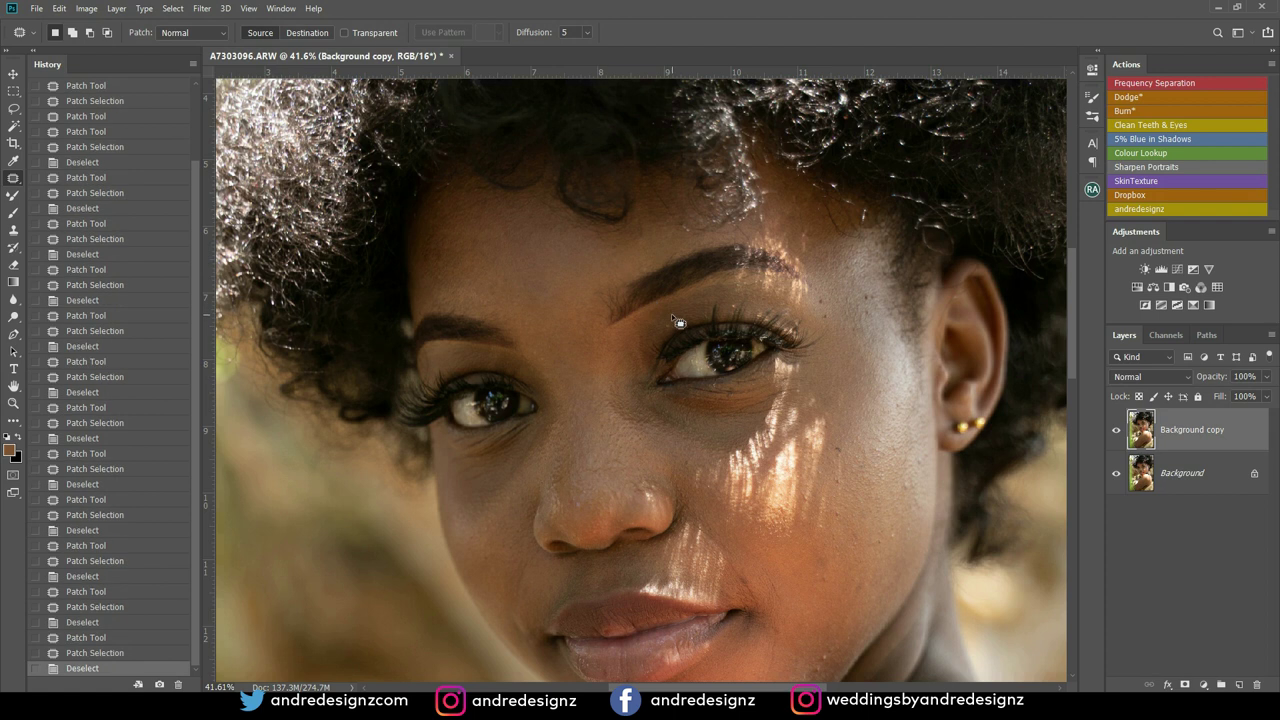
pyautogui.moveTo(672, 325); pyautogui.dragTo(661, 324)
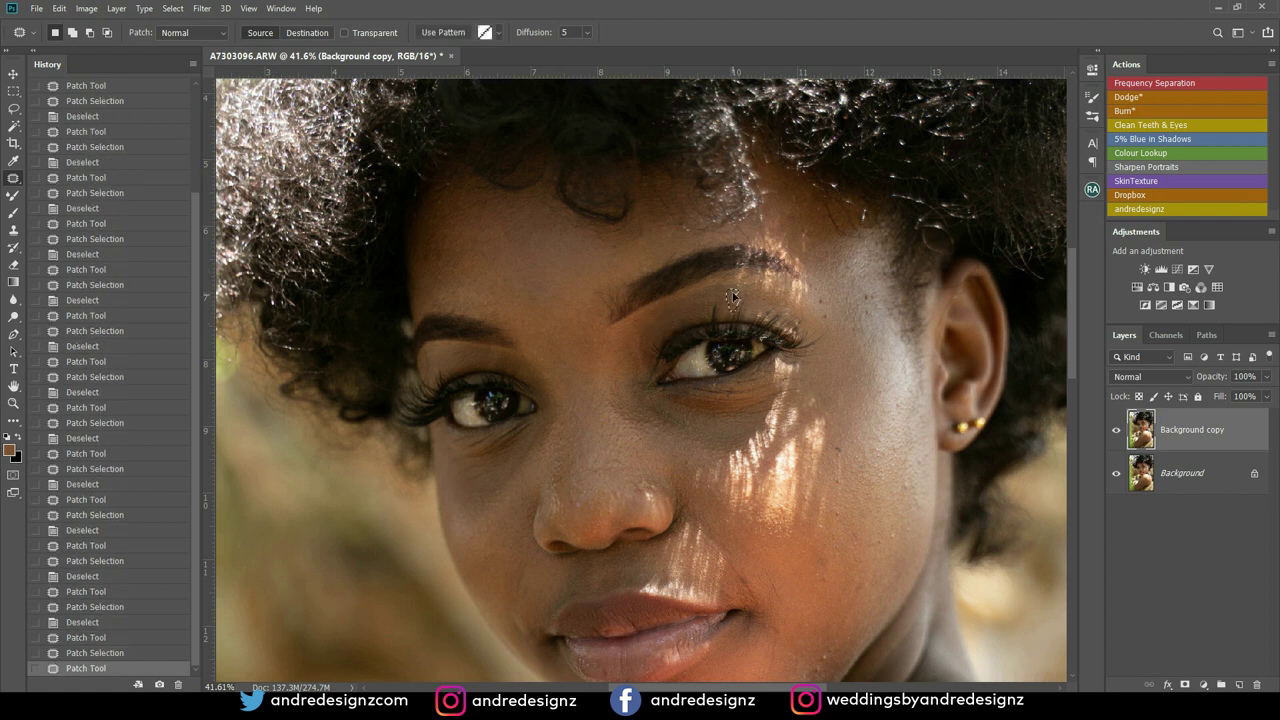
pyautogui.hotkey('ctrl', 'd')
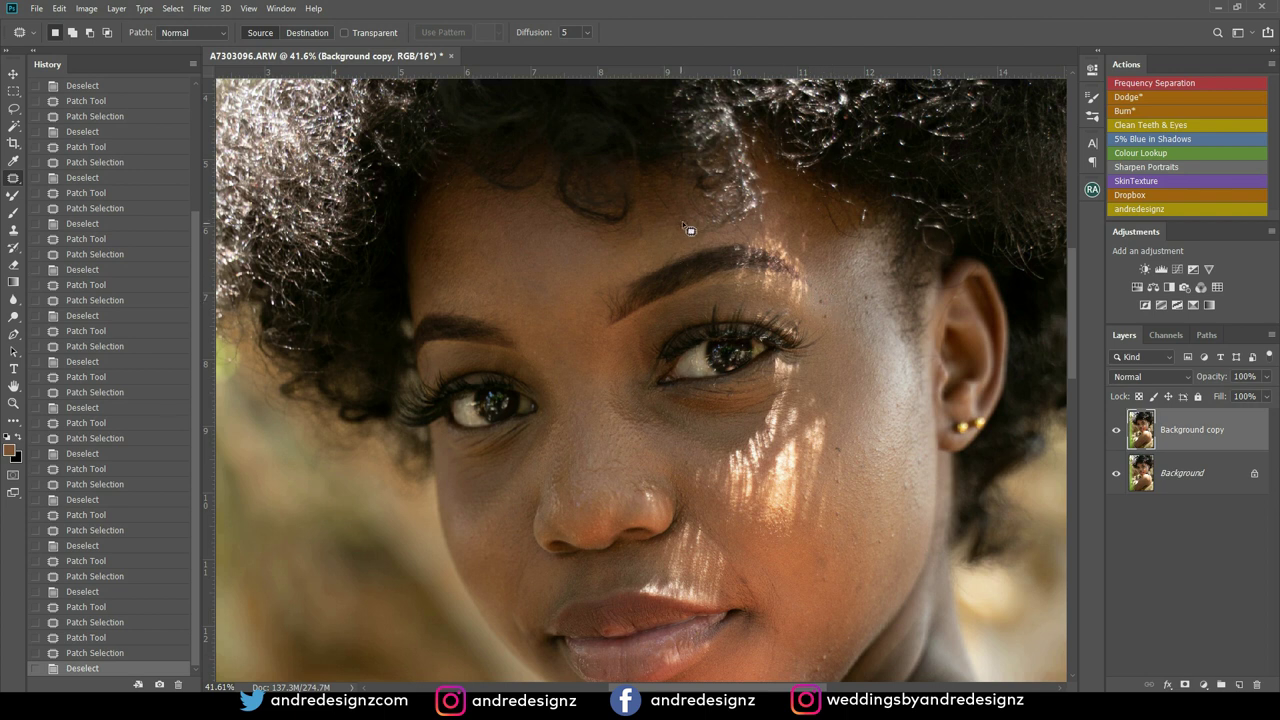
pyautogui.moveTo(697, 227); pyautogui.dragTo(678, 224)
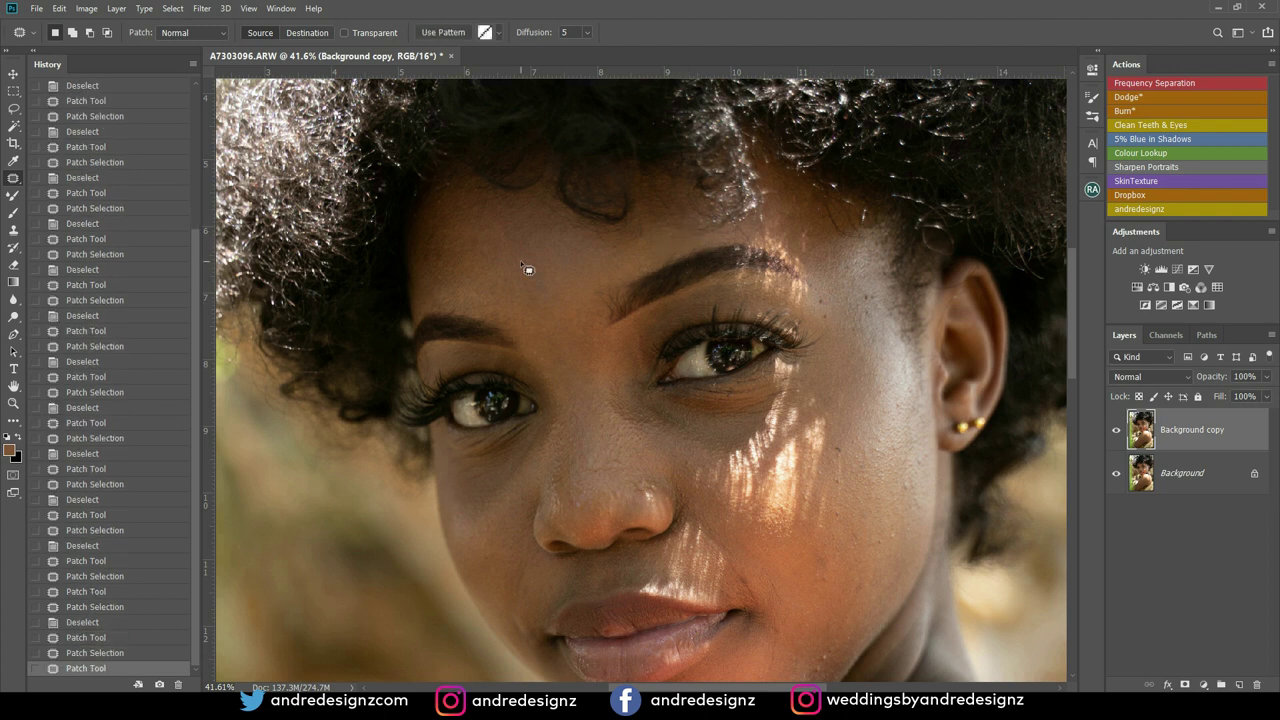
# Patch the blemishes on the forehead just above the inner half of the left eyebrow
pyautogui.moveTo(490, 301); pyautogui.dragTo(498, 284)
pyautogui.moveTo(495, 291)
pyautogui.mouseDown()
pyautogui.moveTo(518, 292)
pyautogui.moveTo(509, 283)
pyautogui.mouseUp()
pyautogui.hotkey('ctrl', 'd')
pyautogui.moveTo(508, 287)
pyautogui.mouseDown()
pyautogui.moveTo(528, 276)
pyautogui.moveTo(526, 303)
pyautogui.moveTo(511, 293)
pyautogui.moveTo(541, 306)
pyautogui.mouseUp()
pyautogui.hotkey('ctrl', 'd')
pyautogui.hotkey('ctrl', 'd')
# Patch the remaining marks between the eyebrows, beside the inner end of the left eyebrow
pyautogui.hotkey('ctrl', 'd')
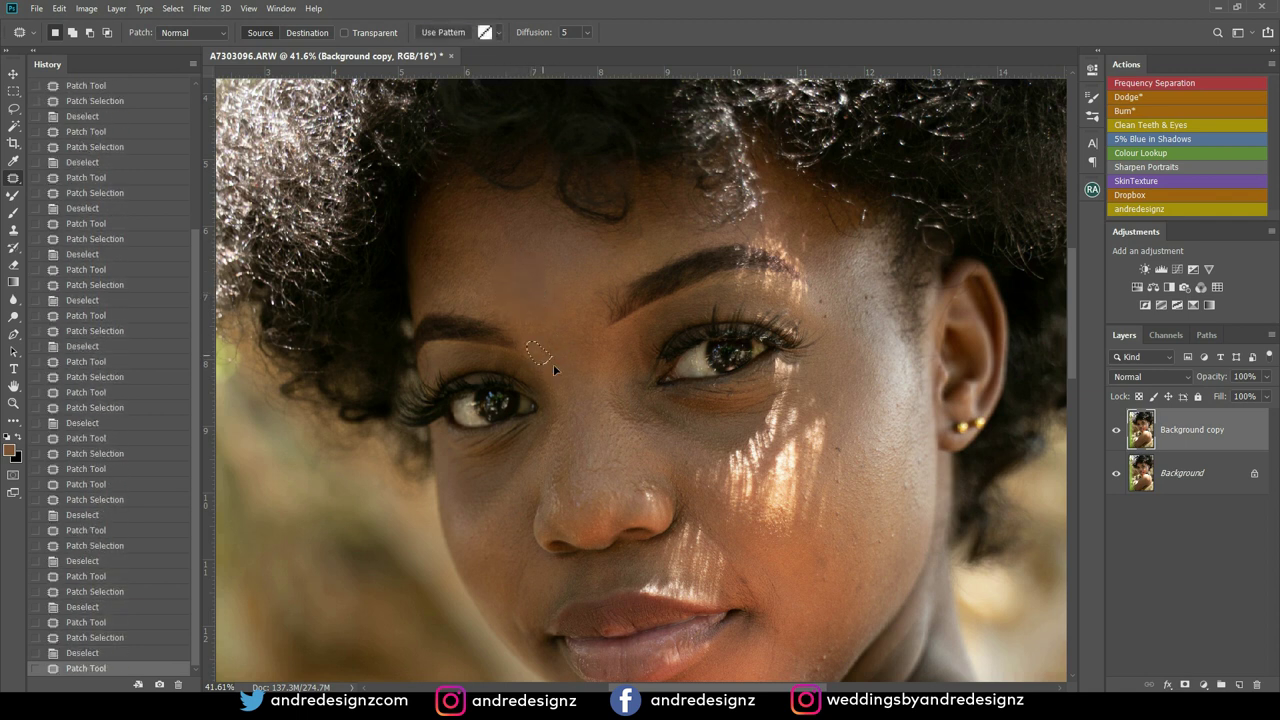
pyautogui.moveTo(563, 353)
pyautogui.mouseDown()
pyautogui.moveTo(557, 376)
pyautogui.moveTo(577, 399)
pyautogui.moveTo(567, 353)
pyautogui.mouseUp()
pyautogui.moveTo(574, 371); pyautogui.dragTo(580, 344)
pyautogui.moveTo(555, 345); pyautogui.dragTo(556, 346)
pyautogui.moveTo(554, 352); pyautogui.dragTo(561, 319)
pyautogui.hotkey('ctrl', 'd')
# Patch the leftover spots above the inner end of the right eyebrow and on the left forehead
pyautogui.moveTo(660, 246); pyautogui.dragTo(649, 261)
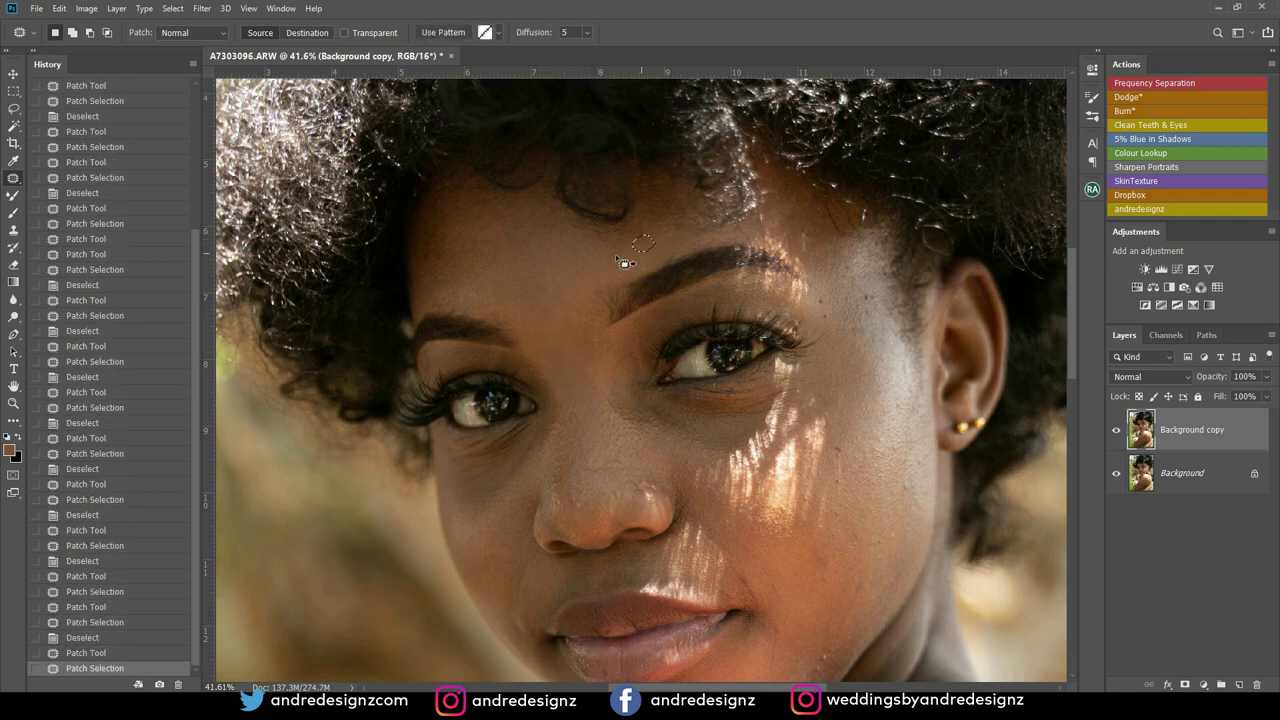
pyautogui.moveTo(439, 274)
pyautogui.mouseDown()
pyautogui.moveTo(446, 233)
pyautogui.moveTo(482, 257)
pyautogui.mouseUp()
pyautogui.hotkey('ctrl', 'd')
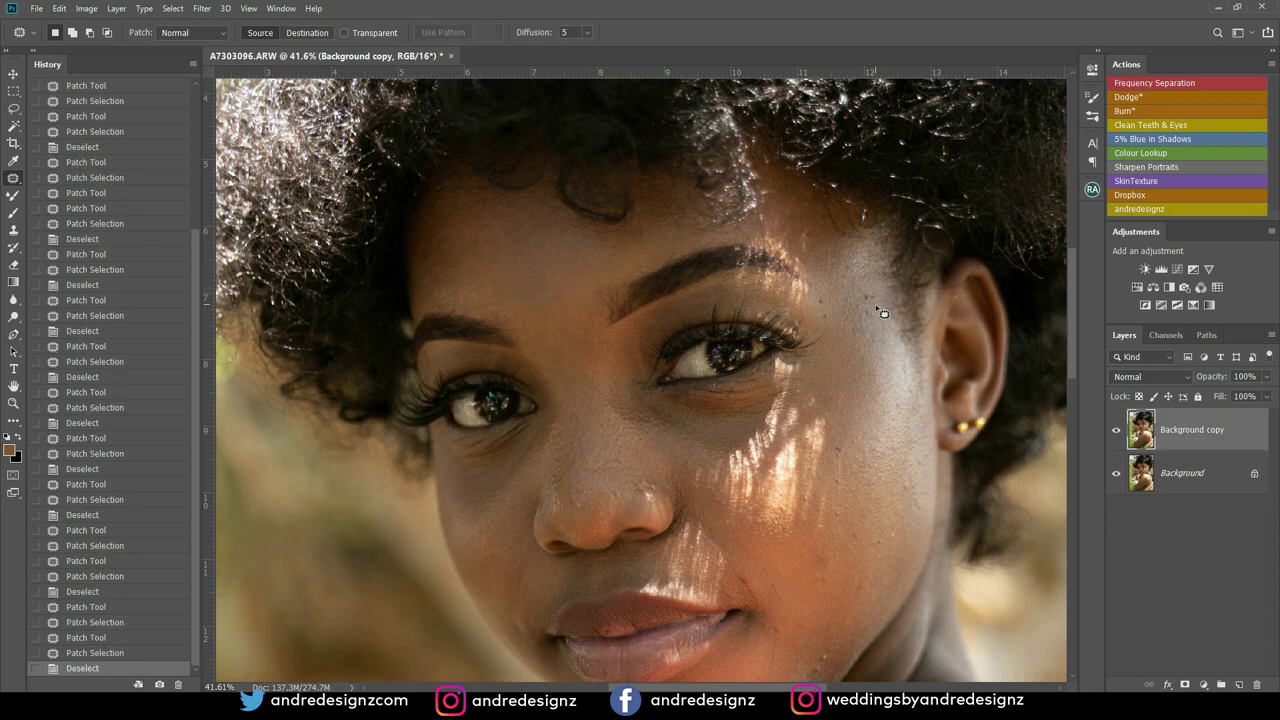
# Patch the bumps on the outer right cheek below the ear
pyautogui.moveTo(885, 440); pyautogui.dragTo(827, 287)
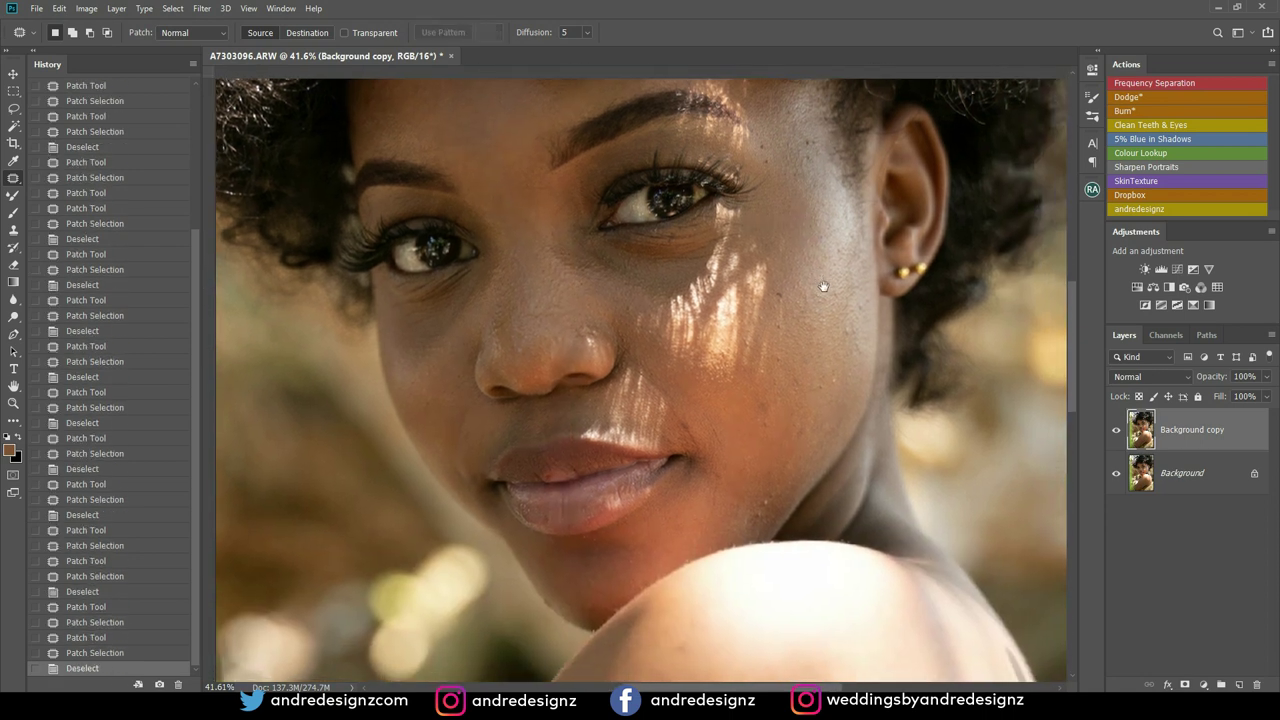
pyautogui.moveTo(850, 346)
pyautogui.mouseDown()
pyautogui.moveTo(828, 397)
pyautogui.moveTo(847, 371)
pyautogui.moveTo(861, 376)
pyautogui.moveTo(832, 383)
pyautogui.moveTo(787, 465)
pyautogui.moveTo(824, 413)
pyautogui.moveTo(793, 386)
pyautogui.mouseUp()
pyautogui.hotkey('ctrl', 'd')
# Patch the remaining small bumps on the right cheek between the light streaks and the edge of the face
pyautogui.hotkey('ctrl', 'd')
pyautogui.hotkey('ctrl', 'd')
pyautogui.hotkey('ctrl', 'd')
# Patch the blemishes along the right jawline just above the shoulder
pyautogui.hotkey('ctrl', 'd')
pyautogui.moveTo(794, 388); pyautogui.dragTo(802, 370)
pyautogui.hotkey('ctrl', 'd')
# Patch the remaining spots from the right jawline up into the lower cheek
pyautogui.hotkey('ctrl', 'd')
pyautogui.moveTo(812, 326)
pyautogui.mouseDown()
pyautogui.moveTo(817, 315)
pyautogui.moveTo(829, 337)
pyautogui.moveTo(870, 318)
pyautogui.moveTo(852, 388)
pyautogui.mouseUp()
# Patch the blemishes in the middle of the right cheek below the light streaks
pyautogui.hotkey('ctrl', 'd')
pyautogui.hotkey('ctrl', 'd')
pyautogui.moveTo(868, 342); pyautogui.dragTo(876, 347)
# Patch the spots at the right temple and along the outer cheek beside the earring
pyautogui.hotkey('ctrl', 'd')
pyautogui.moveTo(780, 497)
pyautogui.mouseDown()
pyautogui.moveTo(770, 493)
pyautogui.moveTo(806, 460)
pyautogui.mouseUp()
pyautogui.hotkey('ctrl', 'd')
pyautogui.moveTo(762, 514); pyautogui.dragTo(767, 512)
pyautogui.moveTo(767, 512); pyautogui.dragTo(792, 480)
pyautogui.hotkey('ctrl', 'd')
pyautogui.moveTo(787, 492); pyautogui.dragTo(778, 484)
pyautogui.moveTo(772, 500); pyautogui.dragTo(787, 468)
pyautogui.moveTo(785, 471); pyautogui.dragTo(799, 446)
pyautogui.moveTo(797, 470); pyautogui.dragTo(802, 436)
pyautogui.moveTo(797, 454)
pyautogui.mouseDown()
pyautogui.moveTo(817, 416)
pyautogui.moveTo(769, 435)
pyautogui.moveTo(765, 424)
pyautogui.mouseUp()
pyautogui.hotkey('ctrl', 'd')
pyautogui.moveTo(766, 430)
pyautogui.mouseDown()
pyautogui.moveTo(753, 403)
pyautogui.moveTo(771, 425)
pyautogui.mouseUp()
pyautogui.hotkey('ctrl', 'd')
pyautogui.hotkey('ctrl', 'd')
pyautogui.moveTo(755, 376)
pyautogui.mouseDown()
pyautogui.moveTo(760, 392)
pyautogui.moveTo(795, 358)
pyautogui.moveTo(750, 346)
pyautogui.moveTo(765, 316)
pyautogui.moveTo(753, 311)
pyautogui.moveTo(744, 321)
pyautogui.moveTo(790, 342)
pyautogui.mouseUp()
pyautogui.hotkey('ctrl', 'd')
pyautogui.hotkey('ctrl', 'd')
pyautogui.hotkey('ctrl', 'd')
pyautogui.hotkey('ctrl', 'd')
pyautogui.hotkey('ctrl', 'd')
pyautogui.hotkey('ctrl', 'd')
pyautogui.moveTo(812, 157)
pyautogui.mouseDown()
pyautogui.moveTo(803, 173)
pyautogui.moveTo(814, 164)
pyautogui.mouseUp()
pyautogui.hotkey('ctrl', 'd')
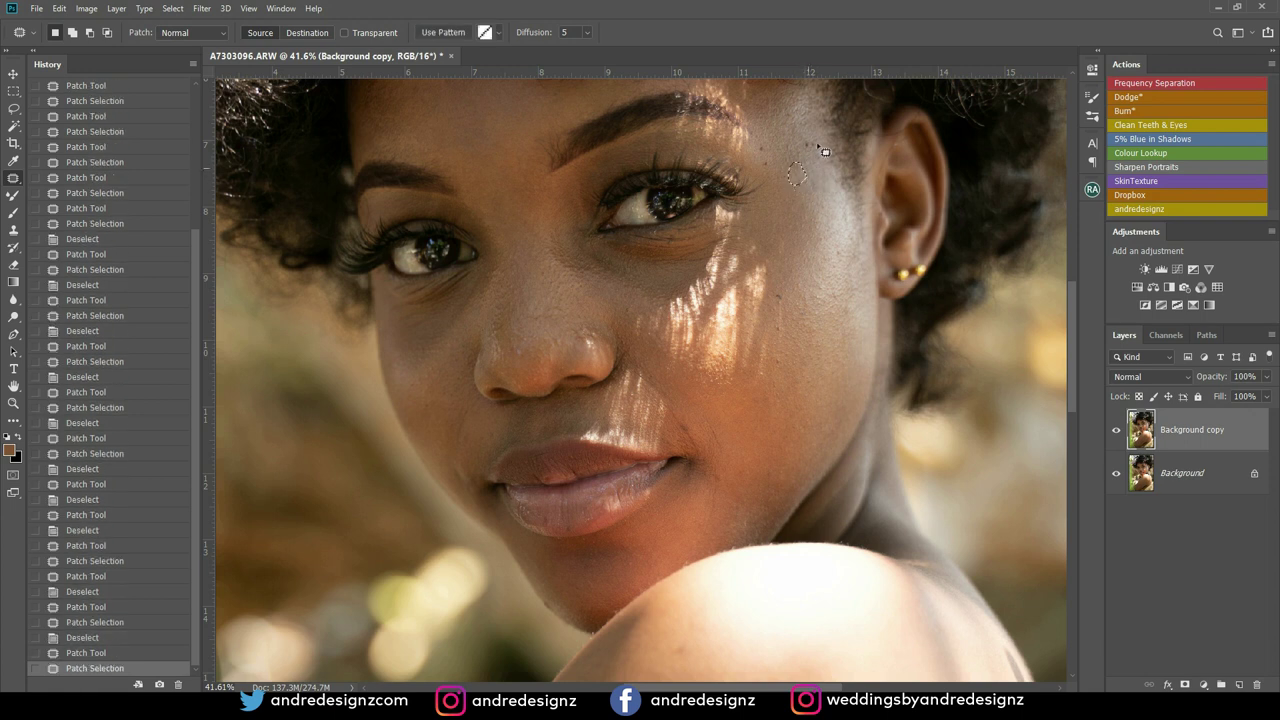
pyautogui.moveTo(838, 262); pyautogui.dragTo(841, 250)
pyautogui.moveTo(838, 252)
pyautogui.mouseDown()
pyautogui.moveTo(839, 271)
pyautogui.moveTo(818, 238)
pyautogui.mouseUp()
pyautogui.moveTo(815, 240); pyautogui.dragTo(817, 259)
pyautogui.hotkey('ctrl', 'd')
pyautogui.moveTo(843, 311); pyautogui.dragTo(846, 316)
pyautogui.moveTo(847, 315); pyautogui.dragTo(847, 334)
pyautogui.hotkey('ctrl', 'd')
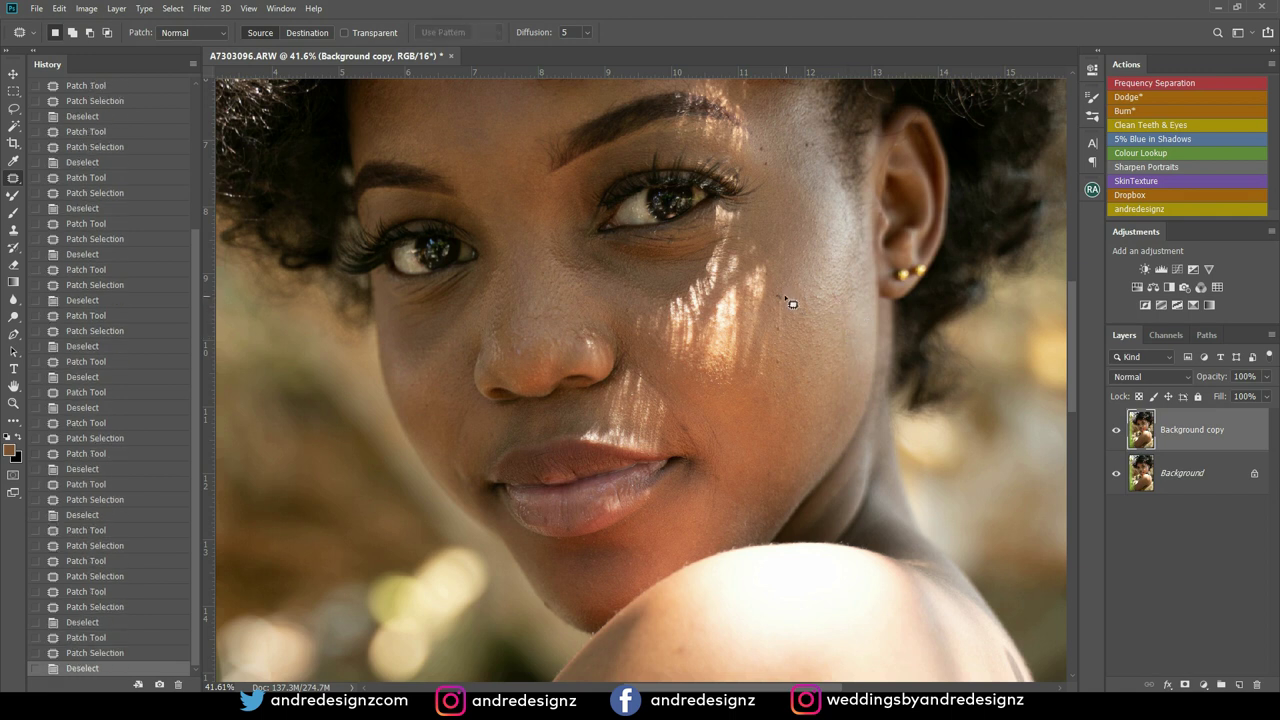
# Patch the dark spot on the right cheek just beside the sunlight streaks
pyautogui.scroll(8, 789, 300)
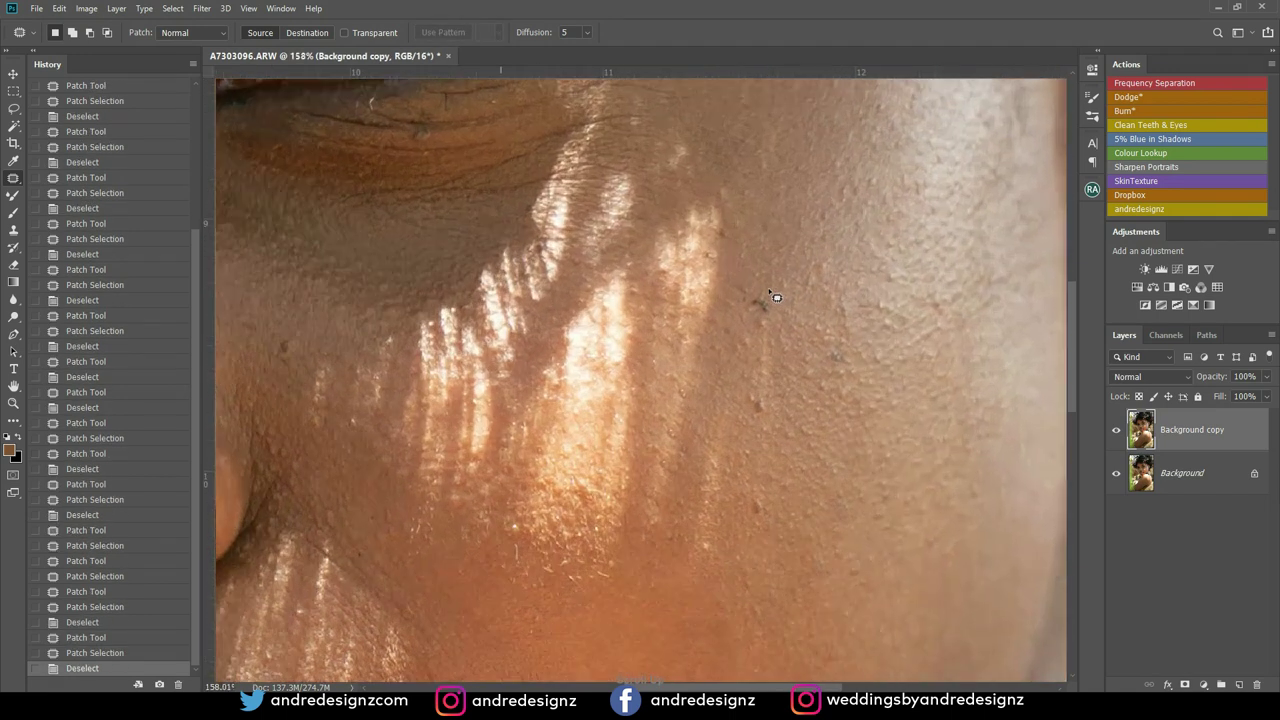
pyautogui.scroll(1, 770, 299)
pyautogui.moveTo(790, 316); pyautogui.dragTo(781, 297)
pyautogui.moveTo(780, 307)
pyautogui.mouseDown()
pyautogui.moveTo(779, 273)
pyautogui.moveTo(754, 309)
pyautogui.moveTo(890, 382)
pyautogui.mouseUp()
pyautogui.hotkey('ctrl', 'd')
pyautogui.hotkey('ctrl', 'd')
pyautogui.scroll(-12, 850, 340)
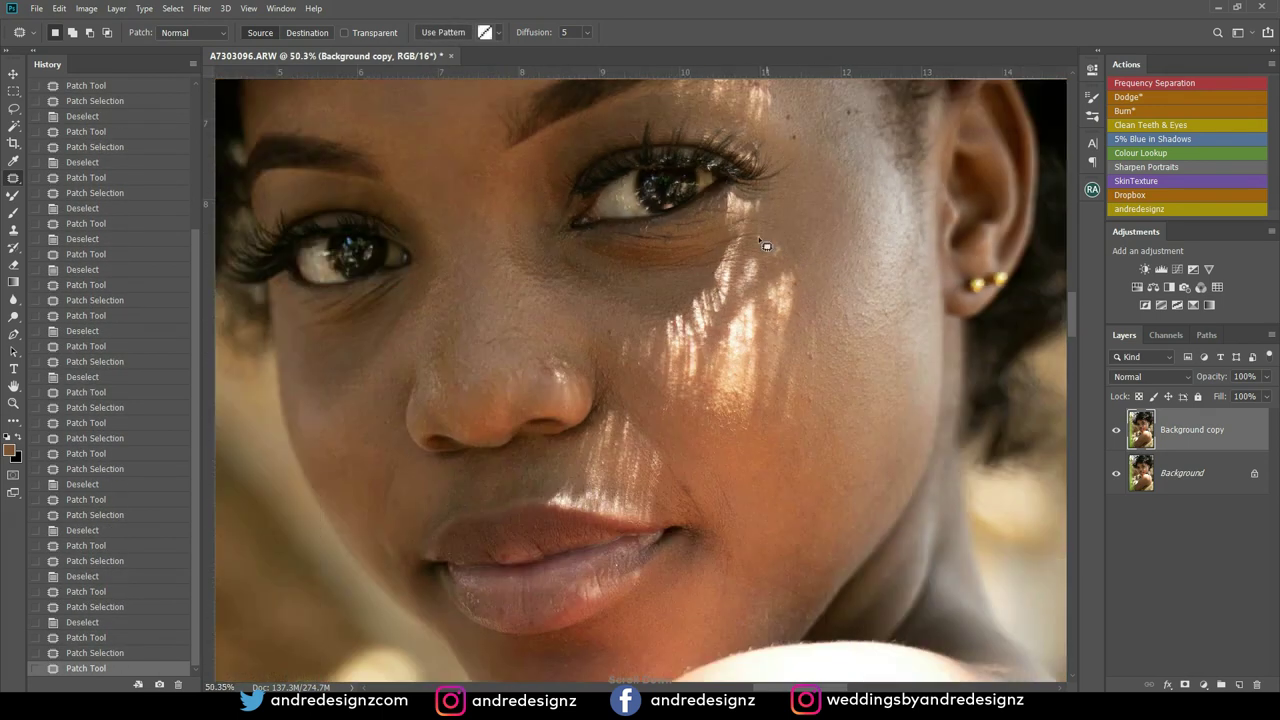
pyautogui.scroll(-6, 778, 256)
pyautogui.scroll(1, 808, 441)
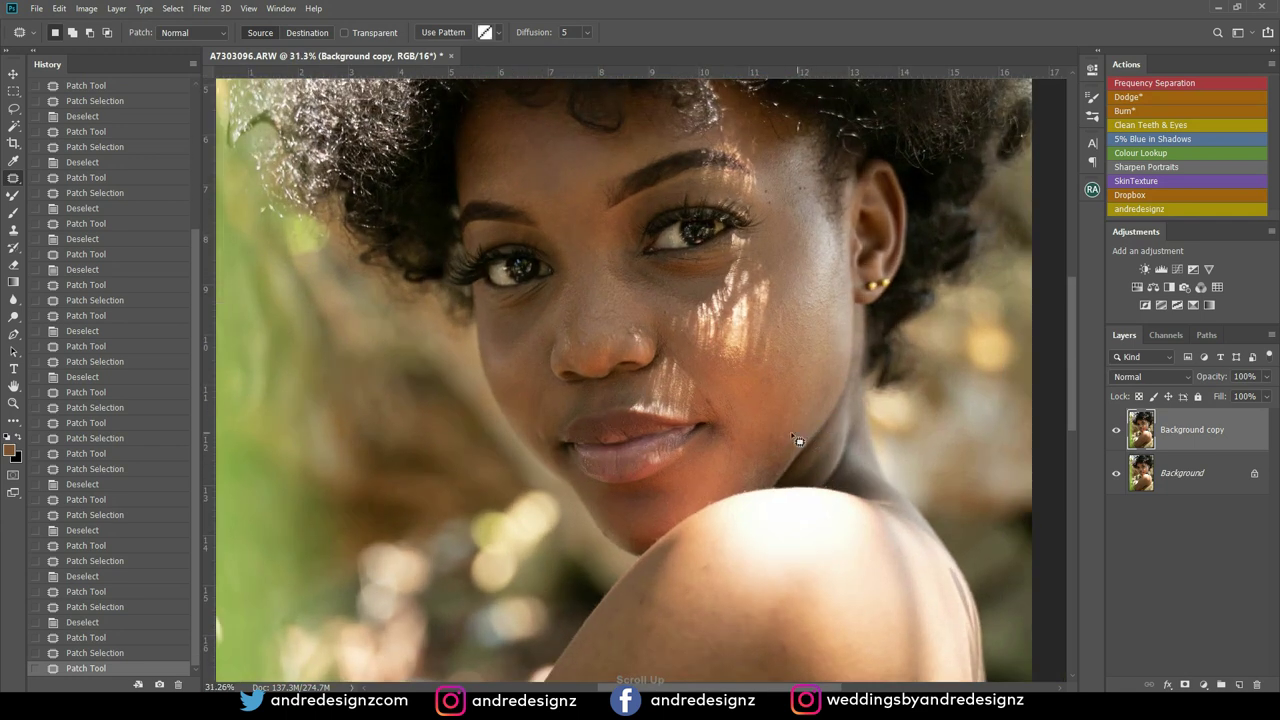
pyautogui.hotkey('ctrl', 'd')
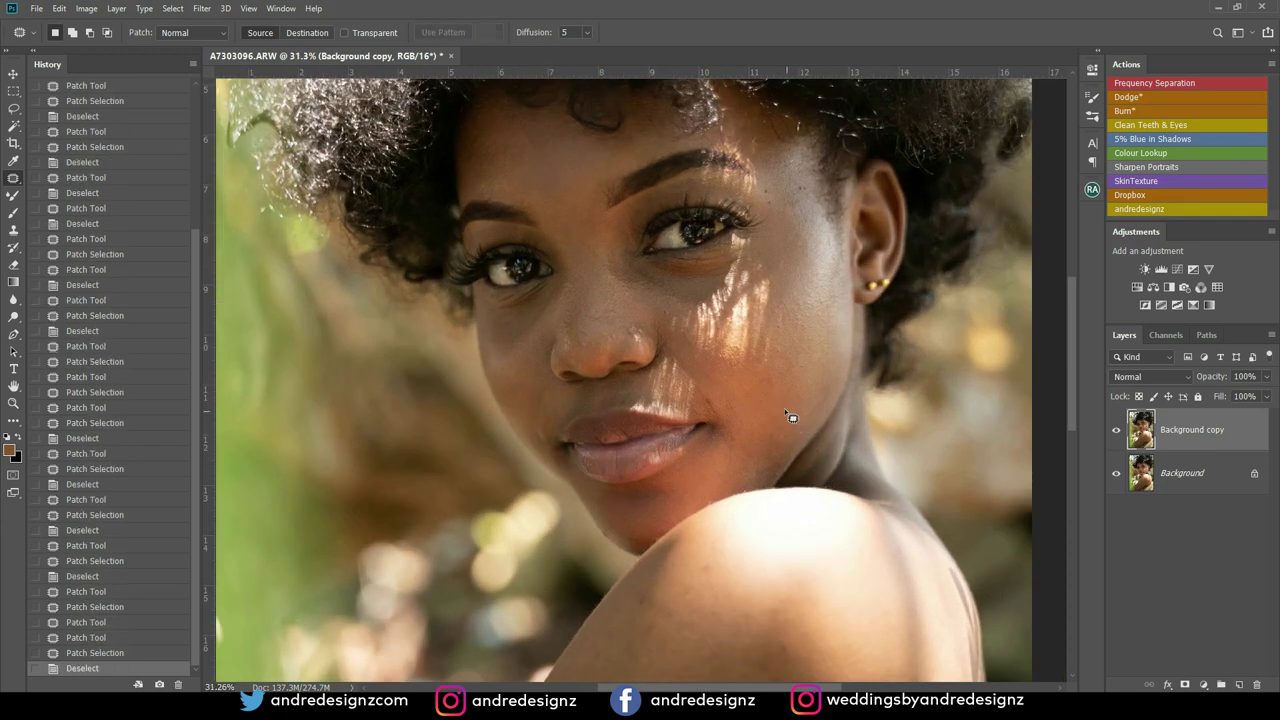
# Patch the uneven spots on the lower right cheek beside the mouth and on the upper cheek near the ear
pyautogui.moveTo(757, 418); pyautogui.dragTo(769, 444)
pyautogui.hotkey('ctrl', 'd')
pyautogui.moveTo(774, 440); pyautogui.dragTo(785, 418)
pyautogui.hotkey('ctrl', 'd')
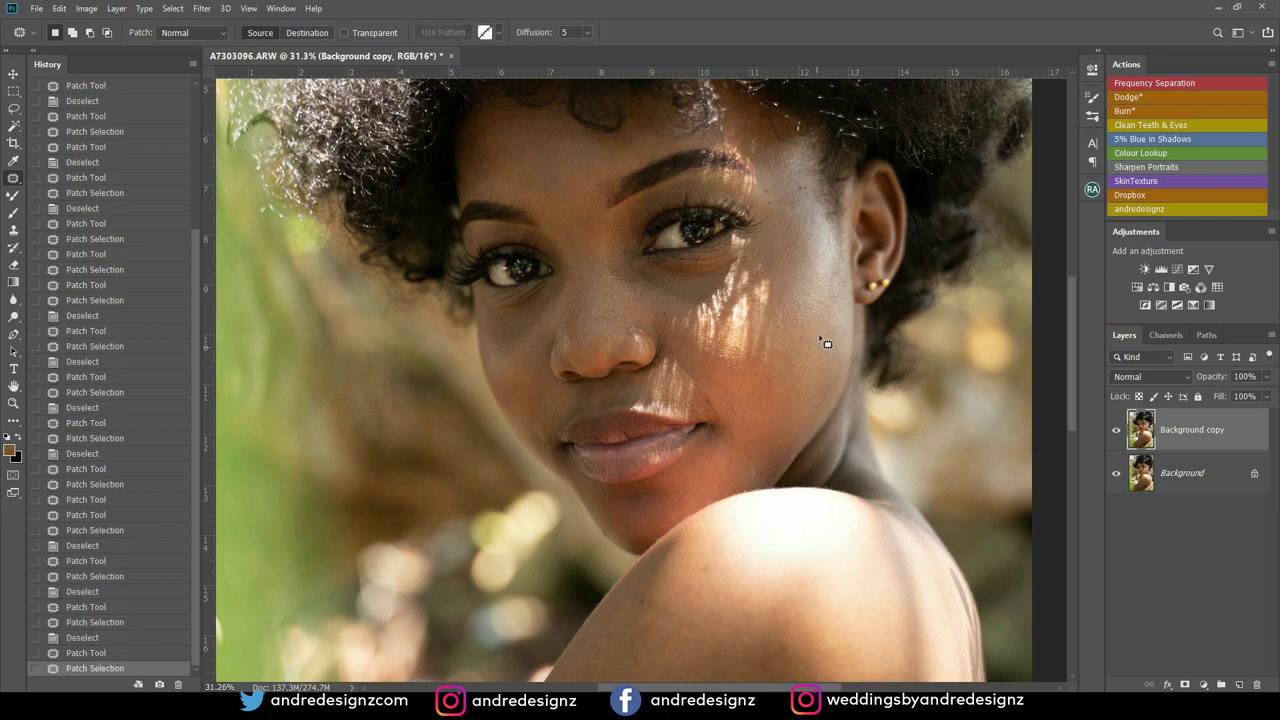
pyautogui.scroll(-1, 810, 297)
pyautogui.moveTo(818, 256); pyautogui.dragTo(826, 281)
pyautogui.hotkey('ctrl', 'd')
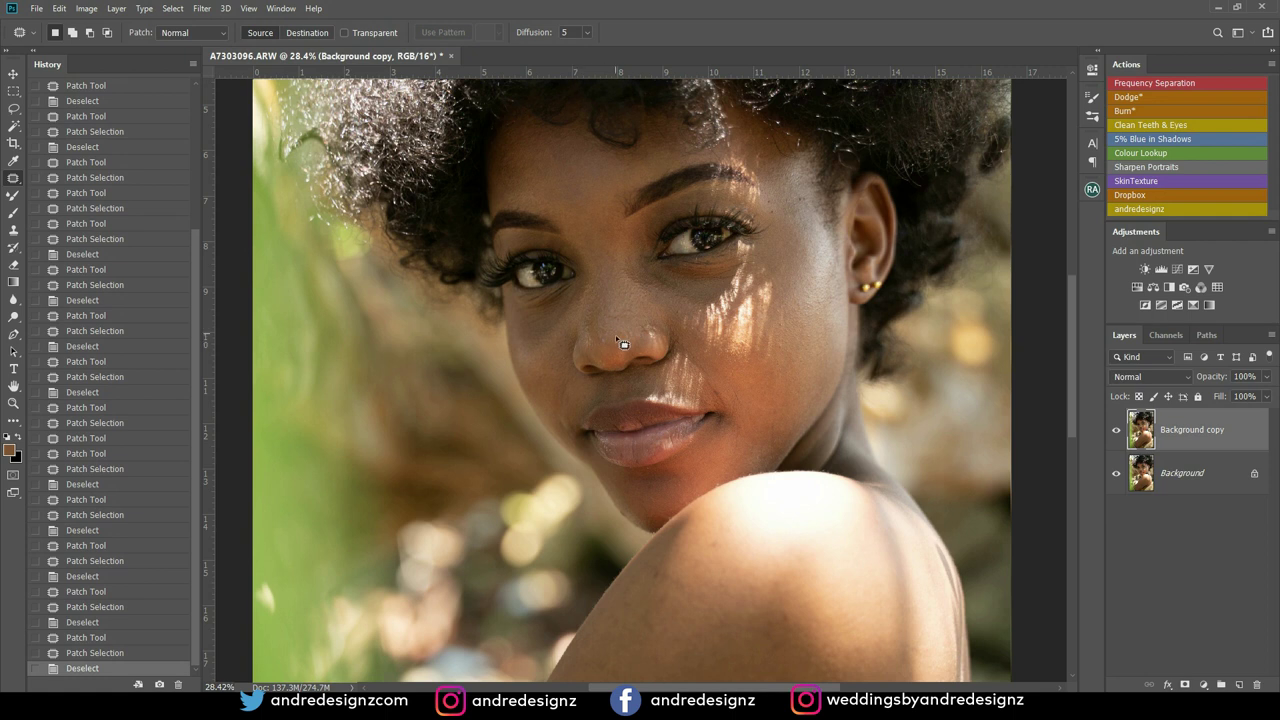
# Patch the spots on the tip of the nose and on the cheek beside it
pyautogui.moveTo(617, 350)
pyautogui.mouseDown()
pyautogui.moveTo(604, 348)
pyautogui.moveTo(650, 330)
pyautogui.mouseUp()
pyautogui.hotkey('ctrl', 'd')
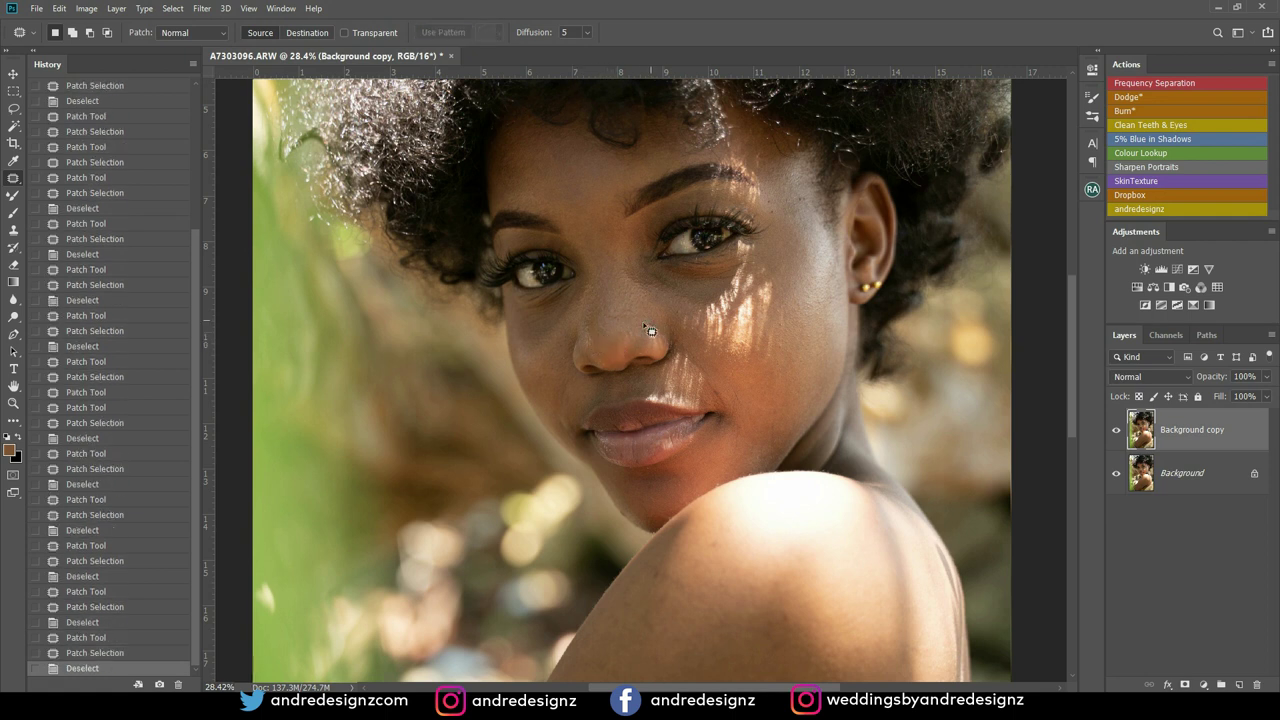
pyautogui.moveTo(684, 311)
pyautogui.mouseDown()
pyautogui.moveTo(670, 306)
pyautogui.moveTo(693, 316)
pyautogui.mouseUp()
pyautogui.hotkey('ctrl', 'd')
pyautogui.hotkey('ctrl', 'd')
# Patch the mark on the front of the shoulder below the chin
pyautogui.scroll(-3, 777, 240)
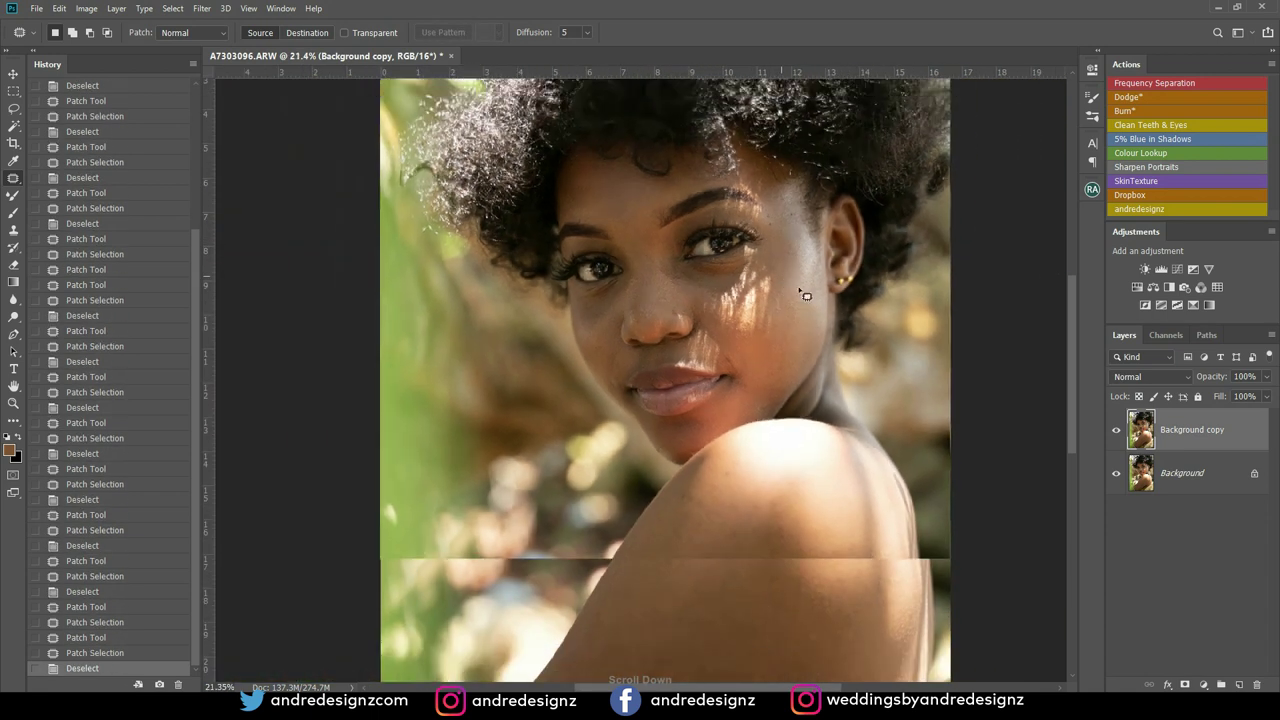
pyautogui.scroll(-2, 806, 295)
pyautogui.moveTo(710, 480); pyautogui.dragTo(707, 476)
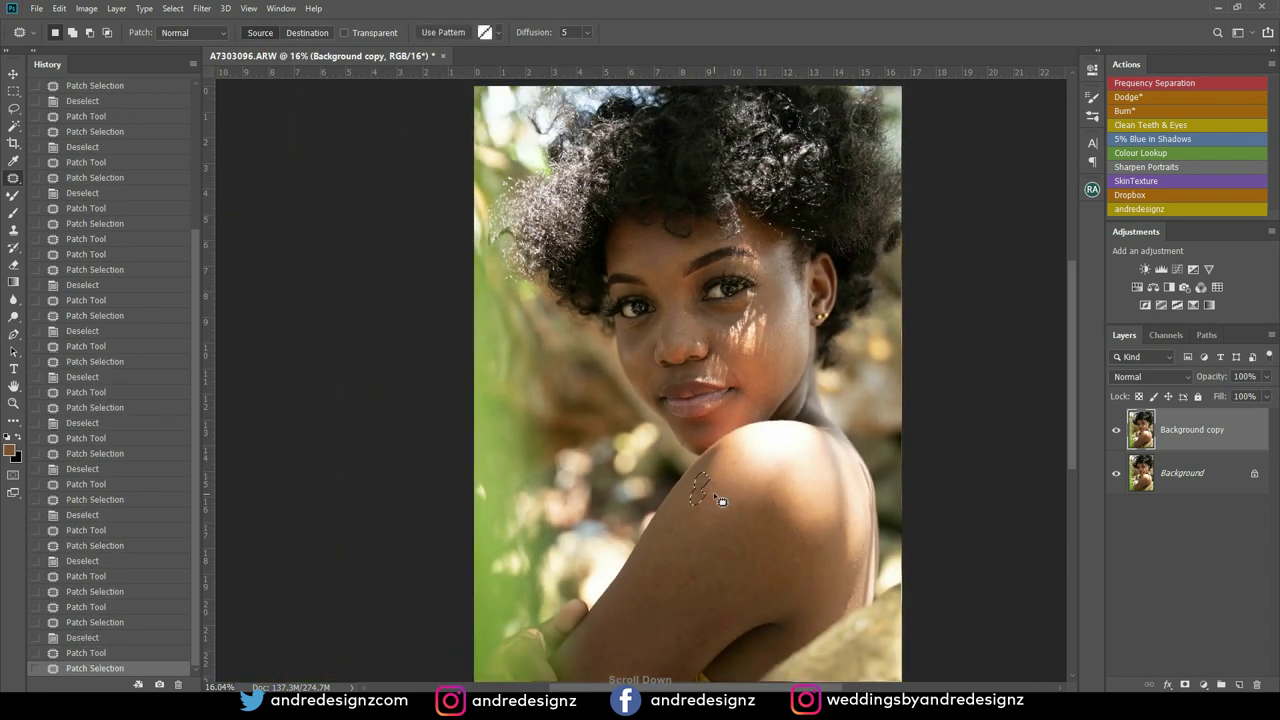
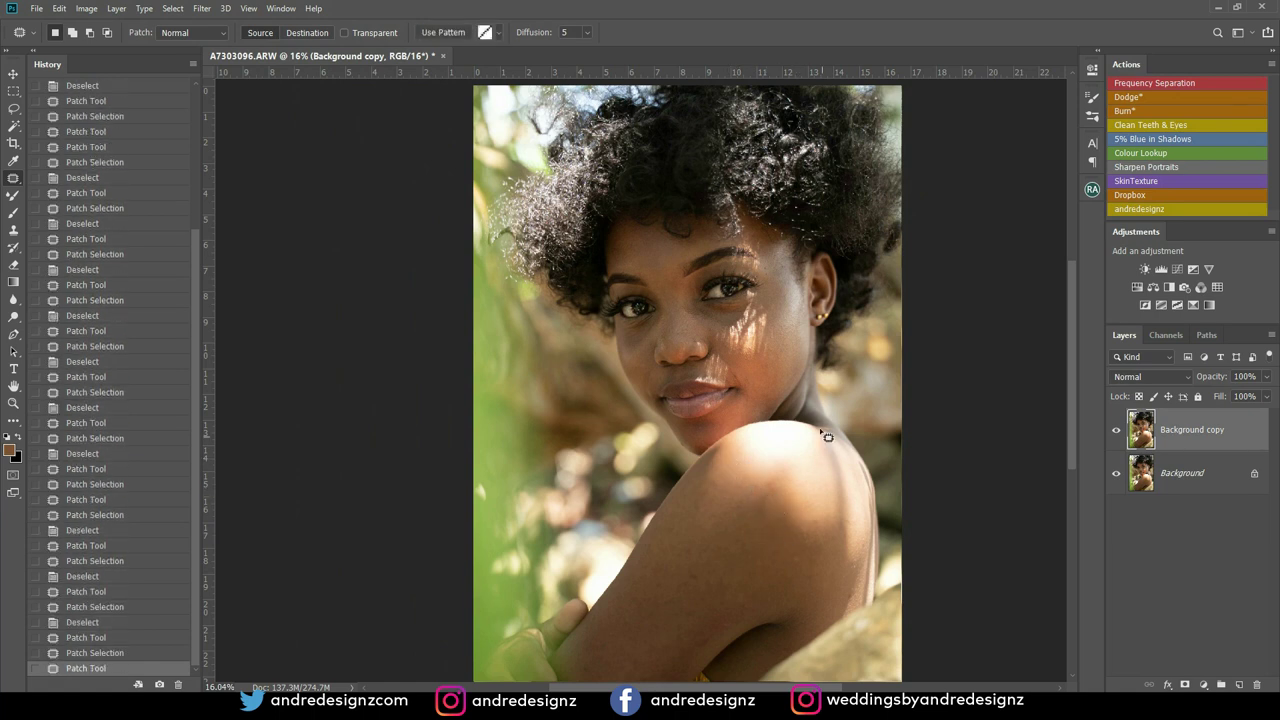
# Step back in the history to before the last shoulder patch
pyautogui.scroll(1, 794, 376)
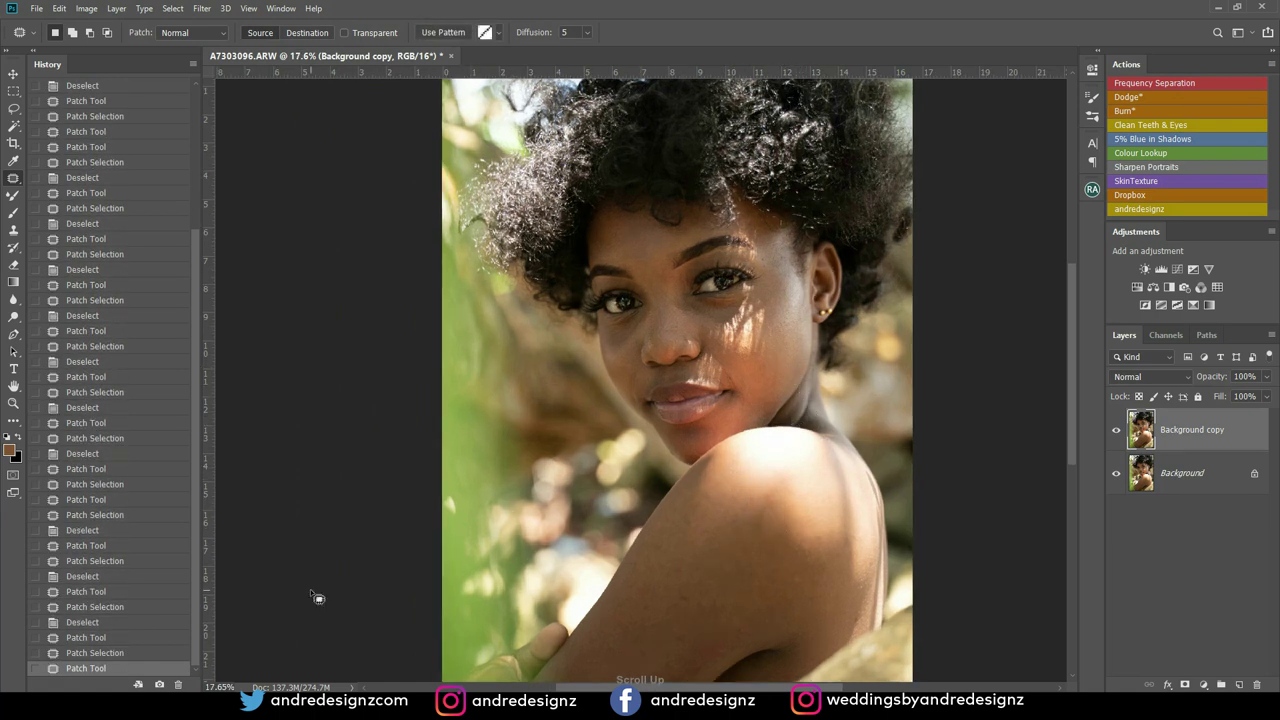
pyautogui.click(163, 652)
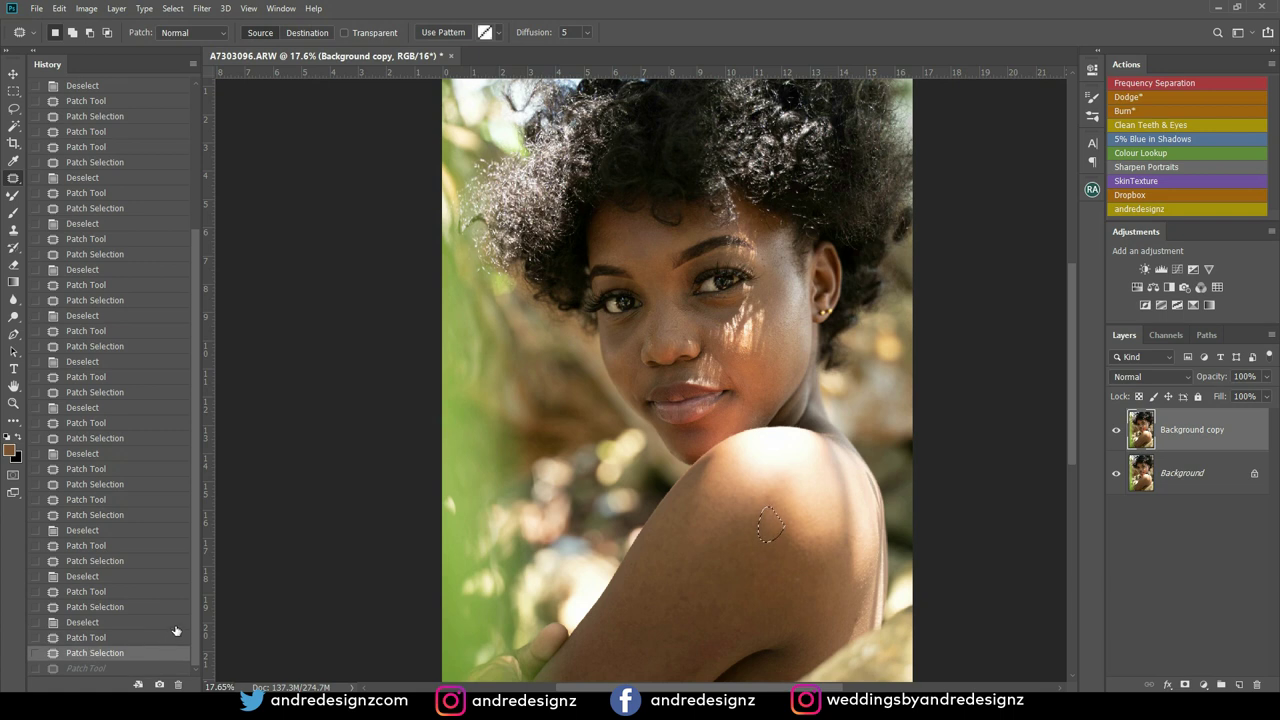
pyautogui.click(166, 627)
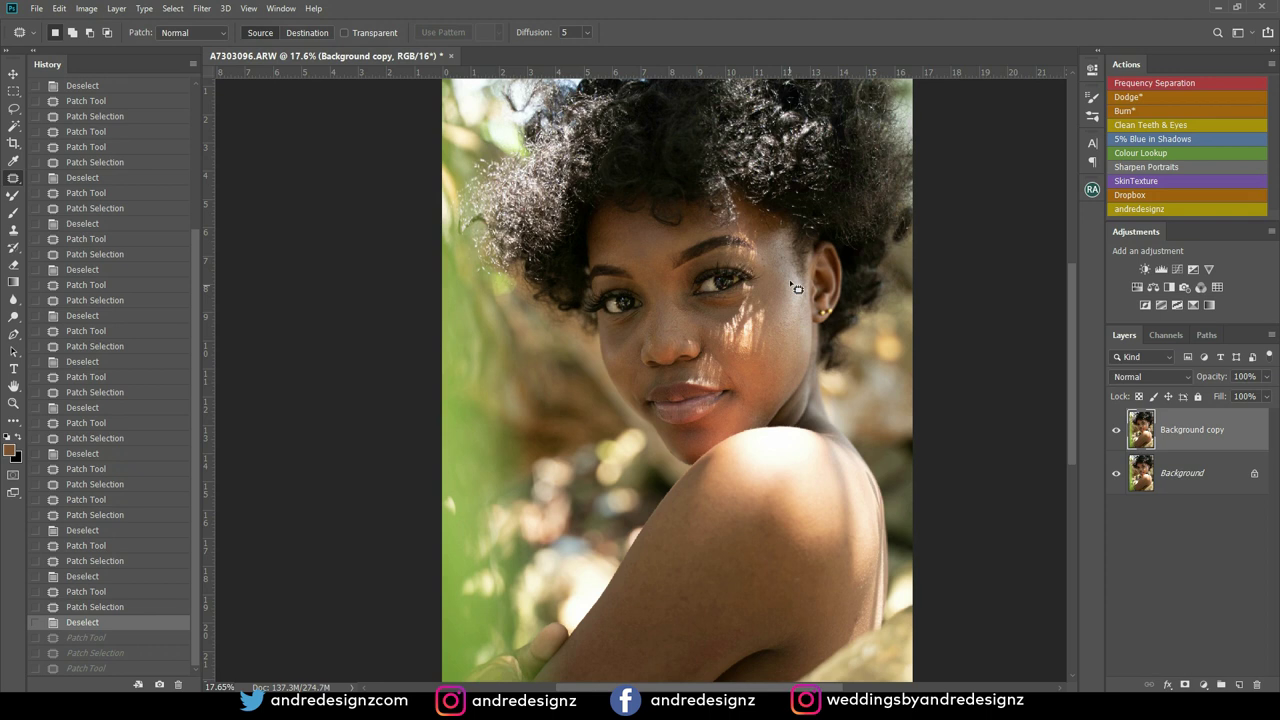
# Patch the small spot on the cheek between the sunlight streaks and the ear
pyautogui.scroll(5, 795, 288)
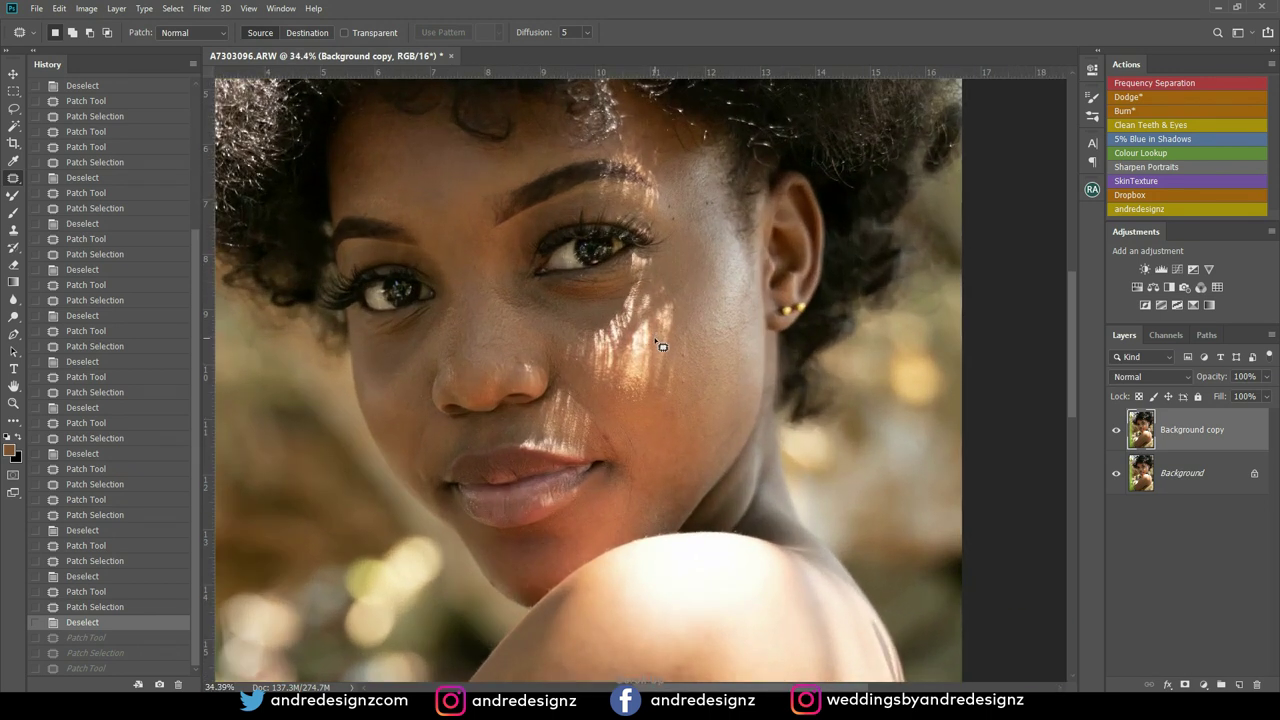
pyautogui.moveTo(644, 362); pyautogui.dragTo(746, 258)
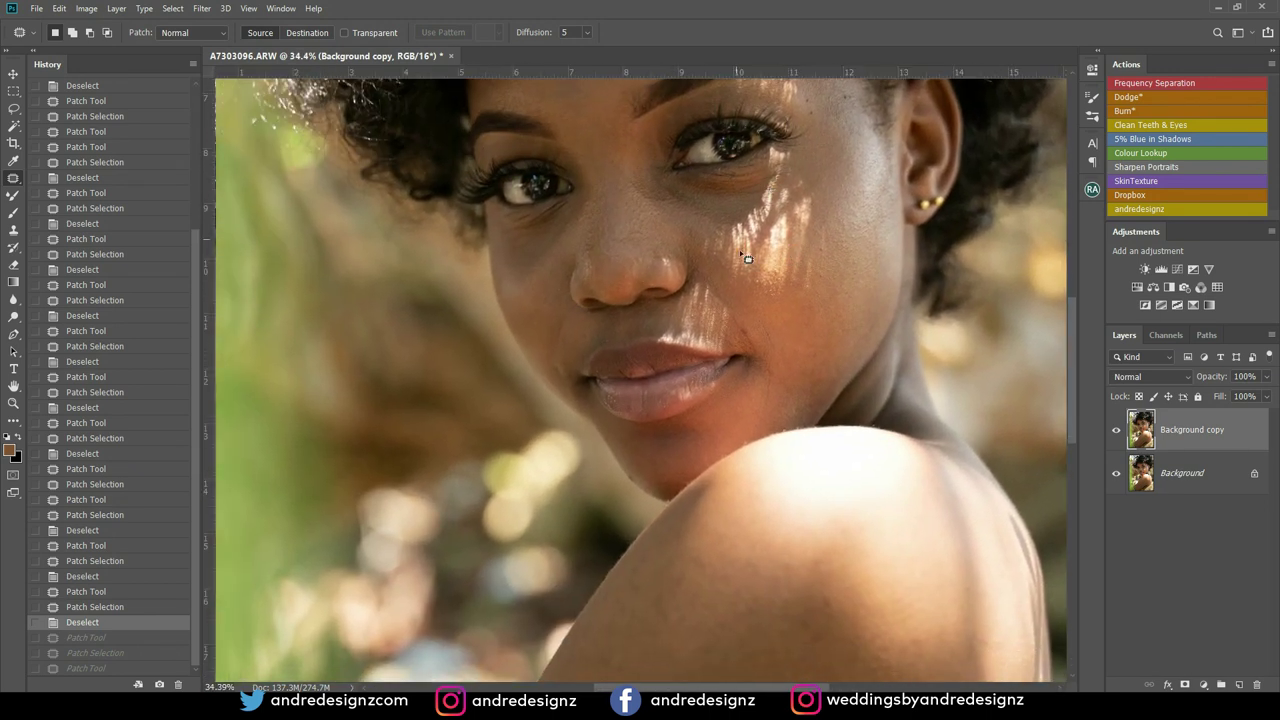
pyautogui.moveTo(825, 247); pyautogui.dragTo(827, 249)
pyautogui.click(841, 249)
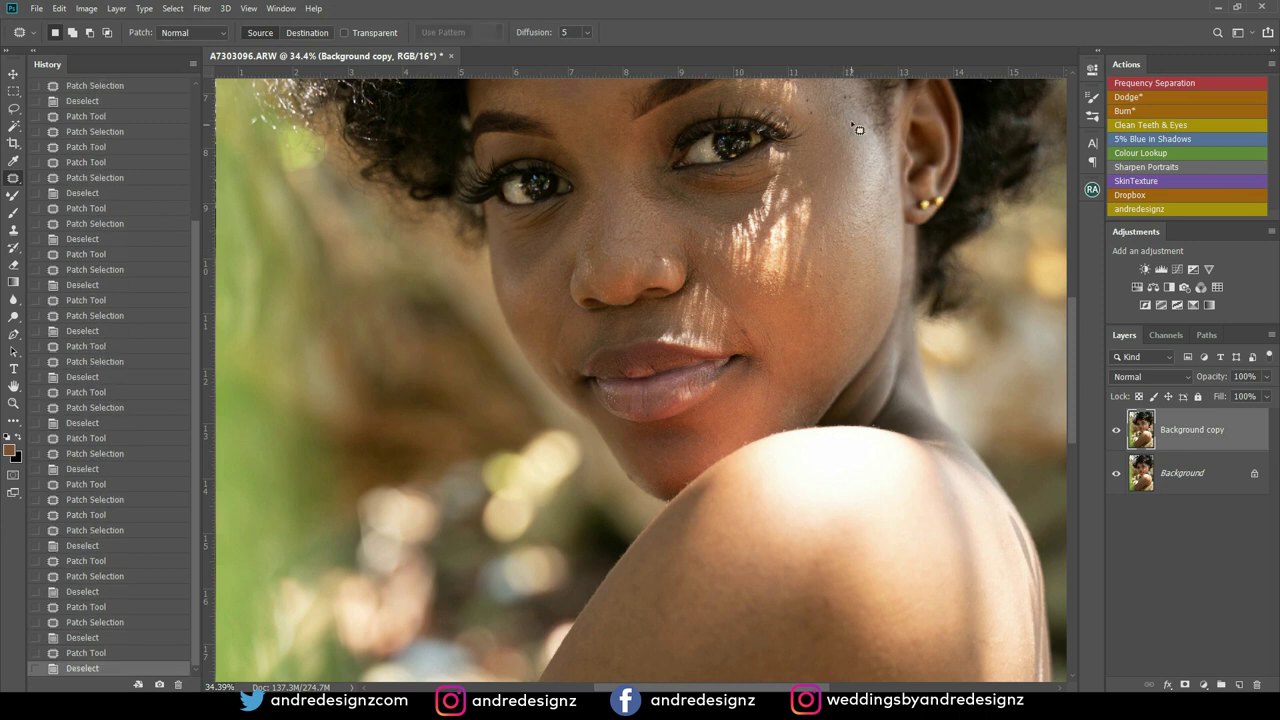
# Patch the dark mark on the shoulder just below the bright highlight, then clear the selection
pyautogui.moveTo(766, 350); pyautogui.dragTo(734, 206)
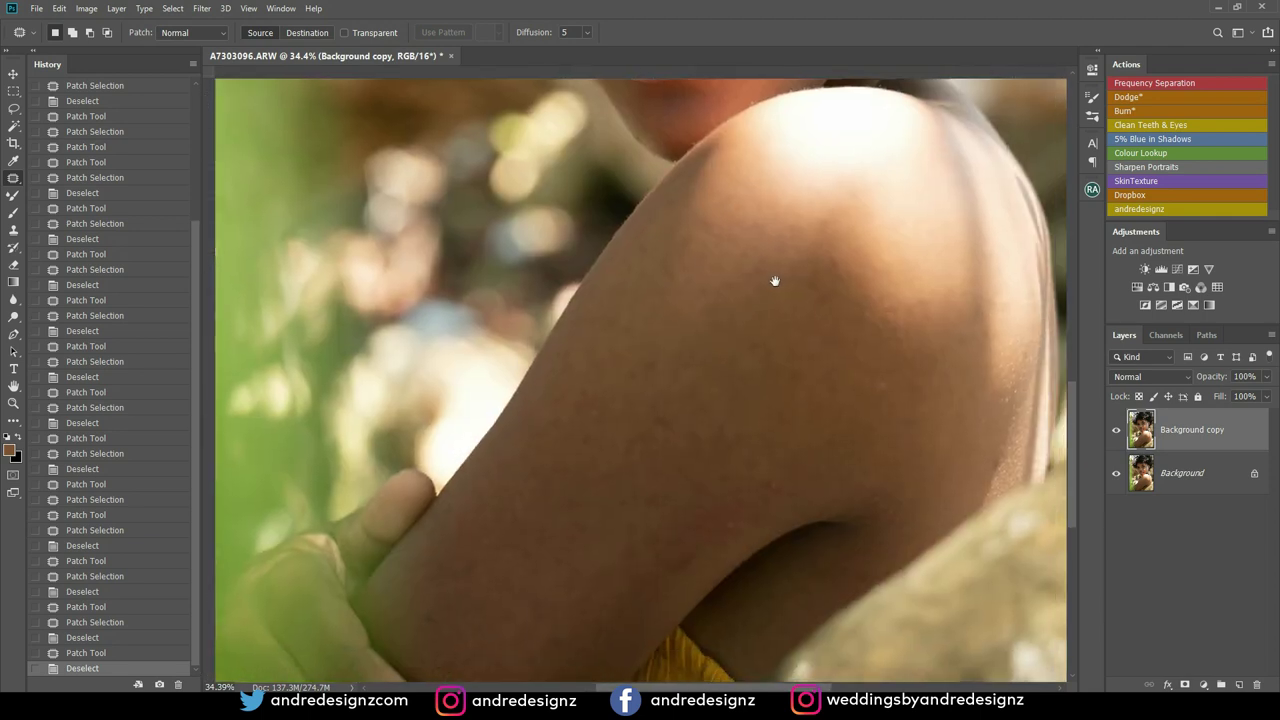
pyautogui.moveTo(774, 281); pyautogui.dragTo(758, 270)
pyautogui.moveTo(842, 278); pyautogui.dragTo(840, 274)
pyautogui.moveTo(836, 280)
pyautogui.mouseDown()
pyautogui.moveTo(840, 305)
pyautogui.moveTo(806, 277)
pyautogui.moveTo(877, 366)
pyautogui.mouseUp()
pyautogui.hotkey('ctrl', 'd')
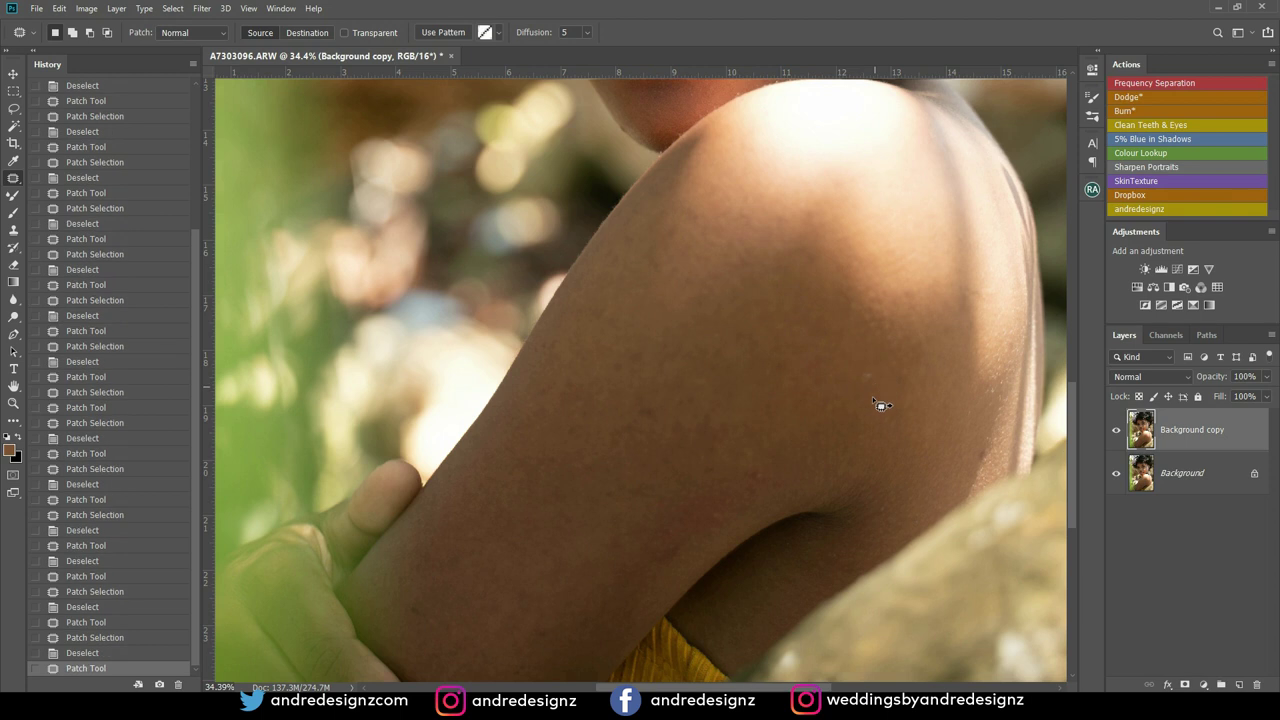
pyautogui.hotkey('ctrl', 'd')
# Patch the reddish spots on the upper arm just above the armpit crease
pyautogui.moveTo(736, 501)
pyautogui.mouseDown()
pyautogui.moveTo(717, 523)
pyautogui.moveTo(734, 508)
pyautogui.mouseUp()
pyautogui.moveTo(732, 512); pyautogui.dragTo(757, 492)
pyautogui.moveTo(765, 464)
pyautogui.mouseDown()
pyautogui.moveTo(788, 476)
pyautogui.moveTo(781, 466)
pyautogui.mouseUp()
pyautogui.moveTo(767, 479); pyautogui.dragTo(817, 451)
pyautogui.hotkey('ctrl', 'd')
pyautogui.moveTo(691, 503)
pyautogui.mouseDown()
pyautogui.moveTo(724, 520)
pyautogui.moveTo(635, 590)
pyautogui.mouseUp()
pyautogui.hotkey('ctrl', 'd')
pyautogui.moveTo(701, 504)
pyautogui.mouseDown()
pyautogui.moveTo(687, 565)
pyautogui.moveTo(723, 527)
pyautogui.moveTo(692, 555)
pyautogui.mouseUp()
# Patch the dark spot on the lower arm near the elbow with clean skin from higher up the arm
pyautogui.click(425, 598)
pyautogui.moveTo(423, 597); pyautogui.dragTo(446, 605)
pyautogui.moveTo(445, 609); pyautogui.dragTo(736, 346)
pyautogui.hotkey('ctrl', 'd')
# Patch the uneven spots across the middle of the upper arm
pyautogui.moveTo(619, 433); pyautogui.dragTo(664, 408)
pyautogui.moveTo(626, 471); pyautogui.dragTo(712, 424)
pyautogui.click(780, 367)
pyautogui.moveTo(780, 367)
pyautogui.mouseDown()
pyautogui.moveTo(796, 371)
pyautogui.moveTo(792, 358)
pyautogui.mouseUp()
pyautogui.moveTo(786, 378); pyautogui.dragTo(814, 388)
pyautogui.click(814, 388)
# Patch the blotches on the front of the upper arm below the shoulder and clear the selection
pyautogui.moveTo(928, 283); pyautogui.dragTo(793, 416)
pyautogui.moveTo(706, 351); pyautogui.dragTo(680, 328)
pyautogui.moveTo(680, 350); pyautogui.dragTo(709, 368)
pyautogui.click(637, 350)
pyautogui.moveTo(645, 334)
pyautogui.mouseDown()
pyautogui.moveTo(652, 342)
pyautogui.moveTo(590, 390)
pyautogui.moveTo(541, 384)
pyautogui.mouseUp()
pyautogui.click(551, 371)
pyautogui.moveTo(540, 380)
pyautogui.mouseDown()
pyautogui.moveTo(563, 370)
pyautogui.moveTo(549, 450)
pyautogui.mouseUp()
pyautogui.click(566, 376)
pyautogui.hotkey('ctrl', 'd')
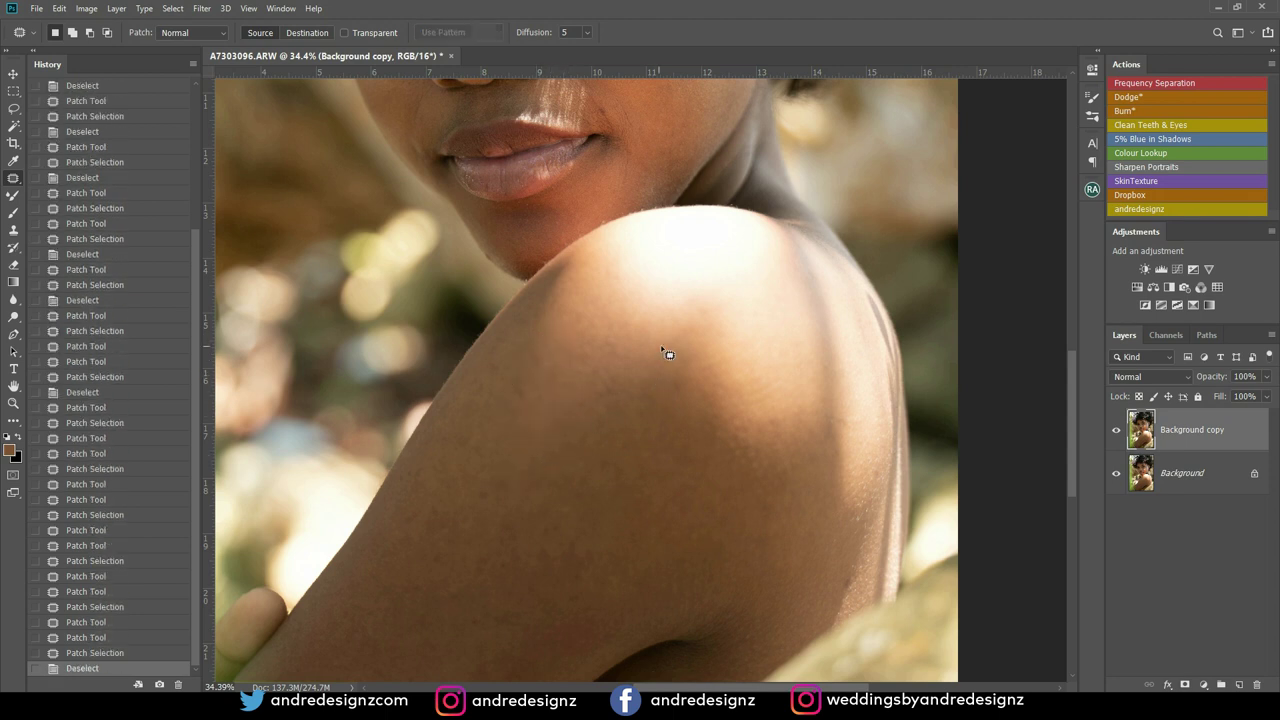
# Inspect the patched skin and compare it with the original by hiding and reshowing the Background copy layer
pyautogui.scroll(5, 666, 351)
pyautogui.scroll(-4, 690, 309)
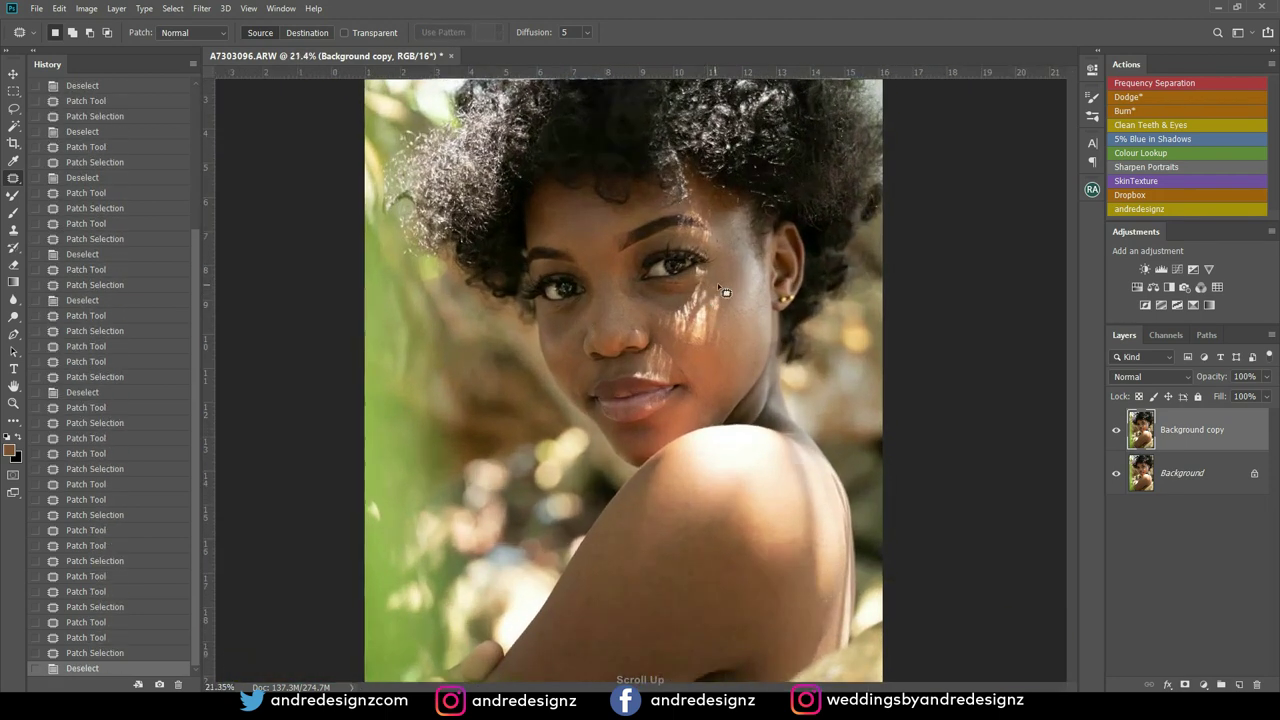
pyautogui.scroll(-5, 722, 296)
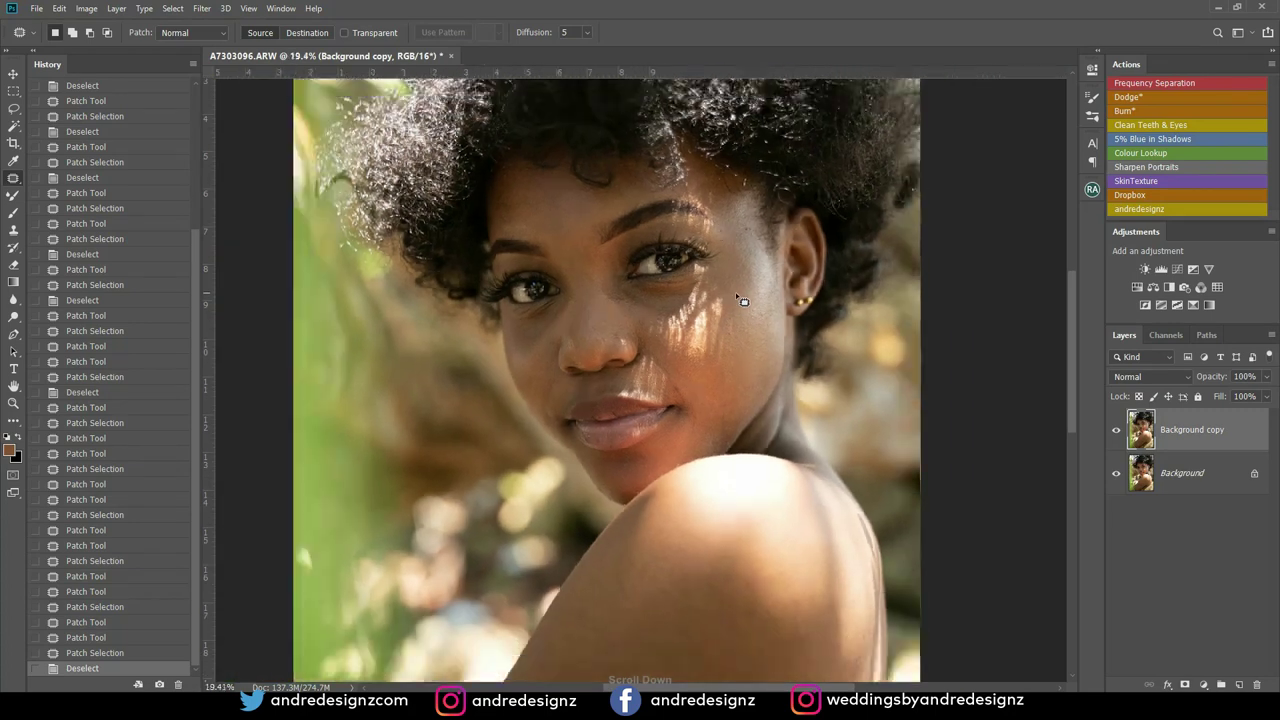
pyautogui.scroll(5, 745, 308)
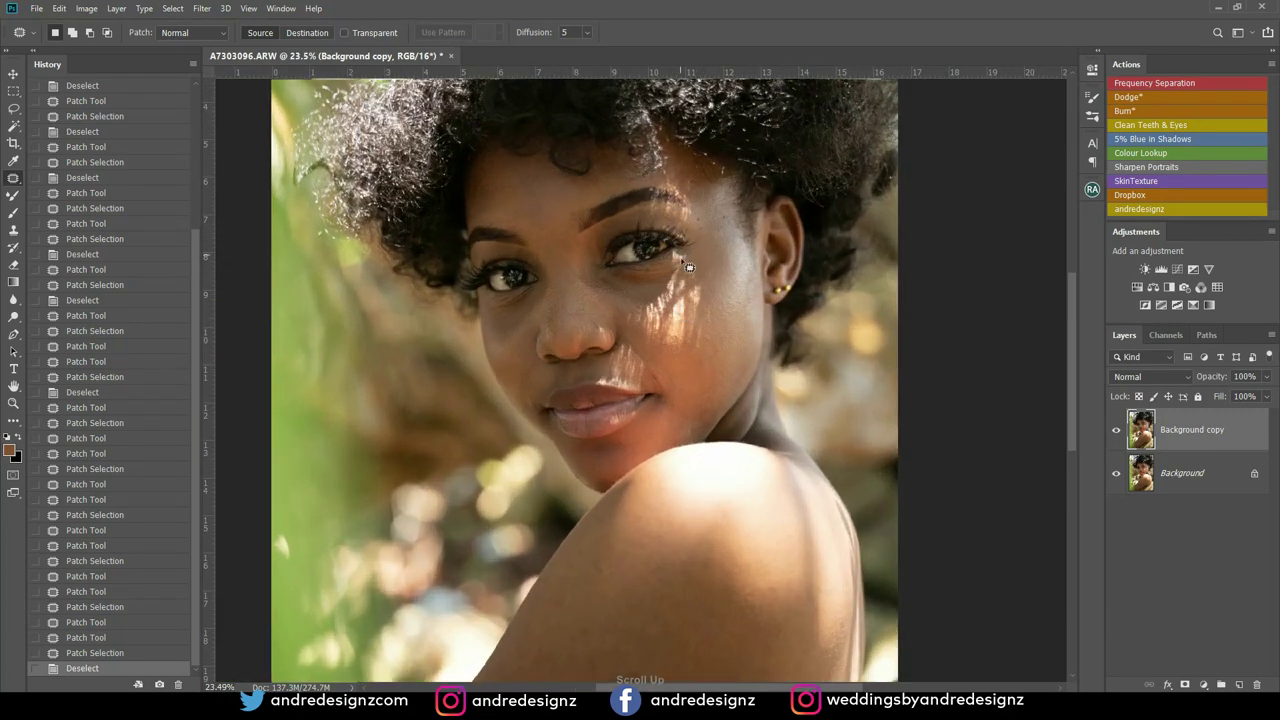
pyautogui.scroll(-2, 668, 490)
pyautogui.scroll(6, 689, 362)
pyautogui.scroll(-5, 651, 267)
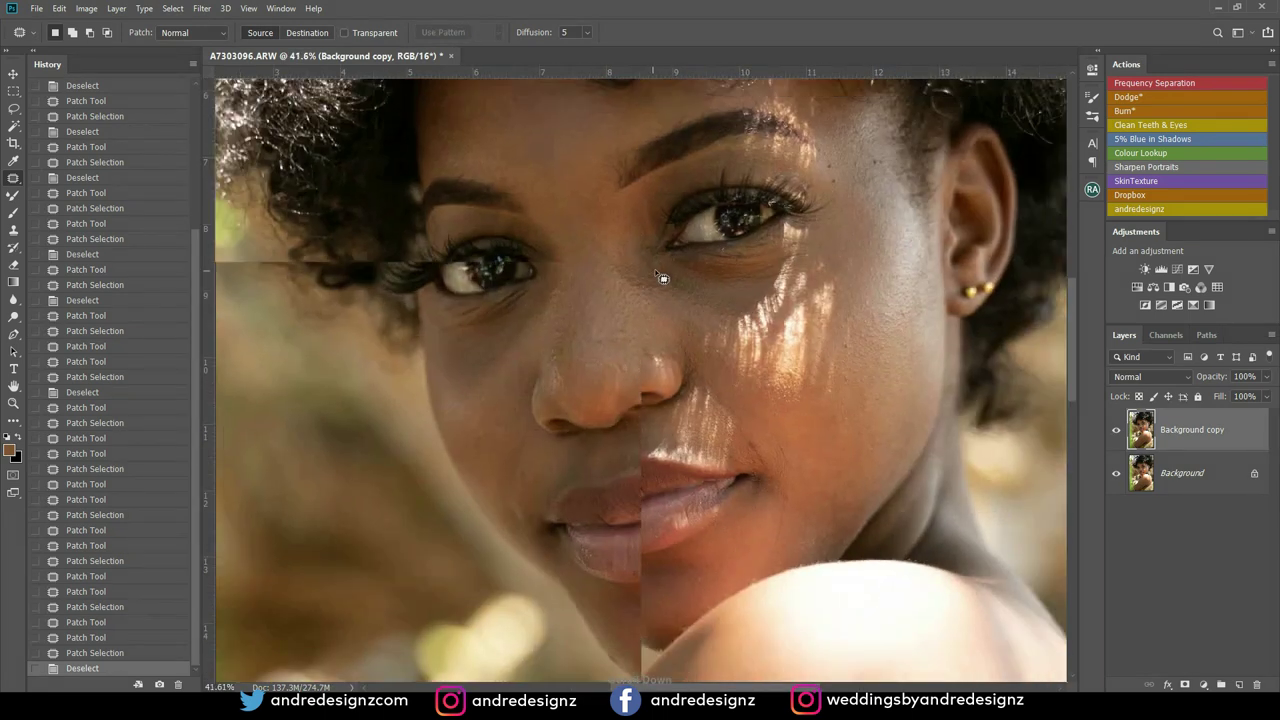
pyautogui.click(1117, 431)
pyautogui.click(1117, 431)
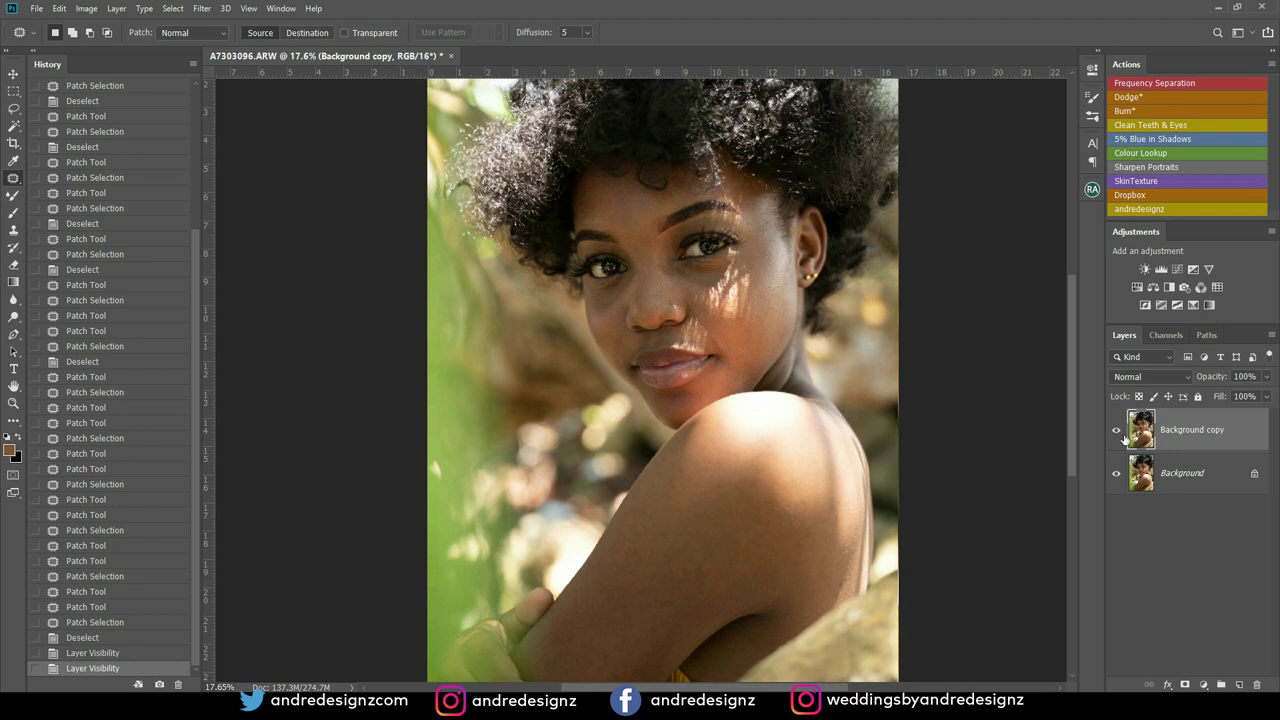
# Add a new layer and brush sampled skin tone at 1% flow, size 150, under the eye beside the sunlight streaks
pyautogui.click(1239, 685)
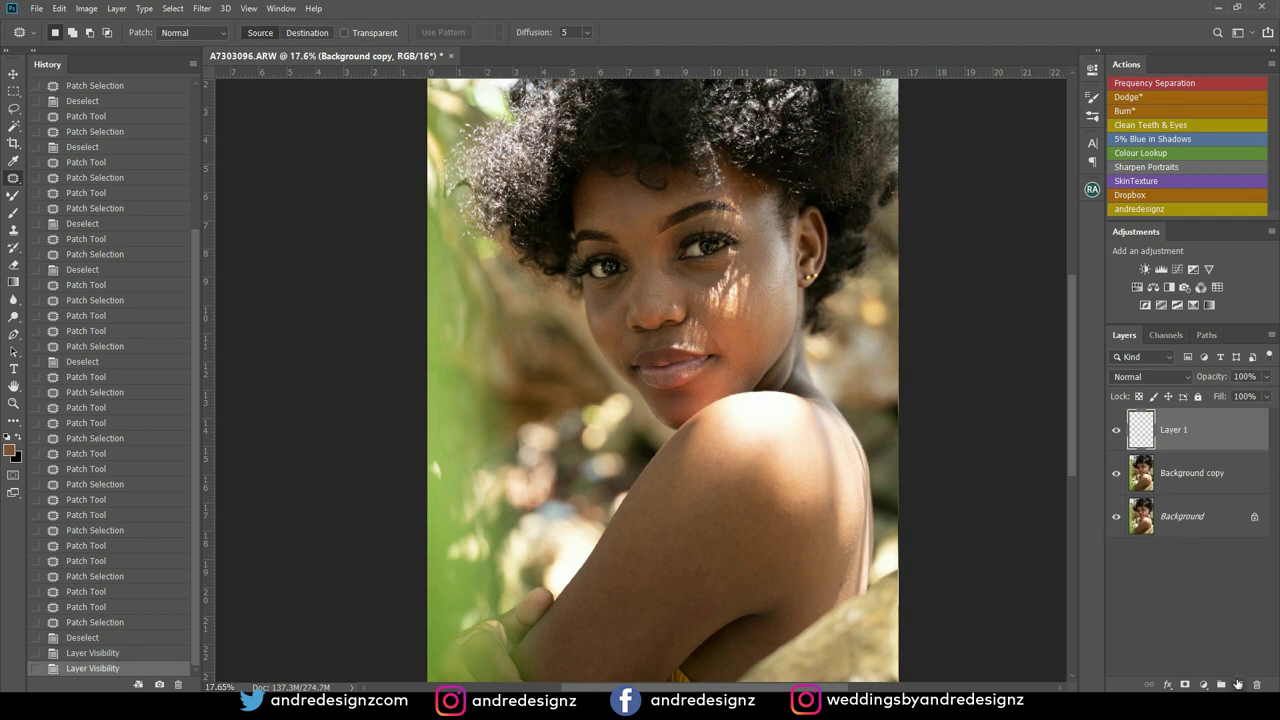
pyautogui.scroll(5, 722, 291)
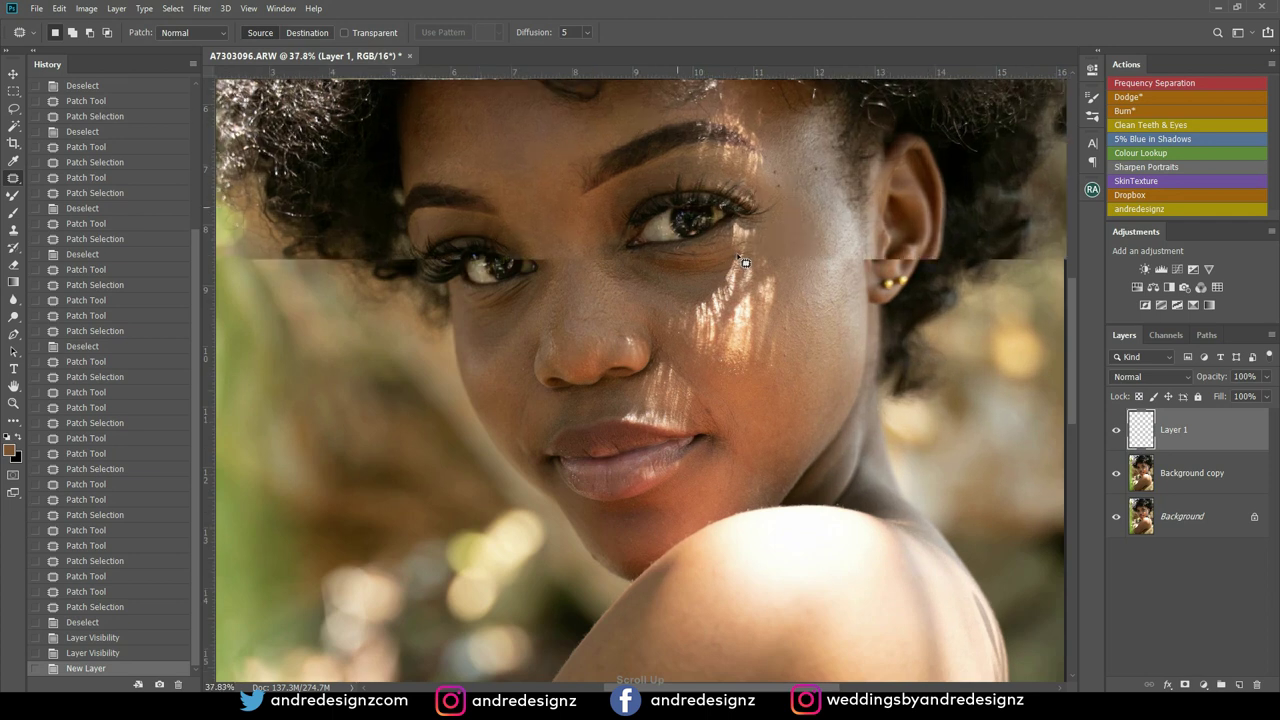
pyautogui.scroll(1, 744, 262)
pyautogui.moveTo(738, 250); pyautogui.dragTo(748, 321)
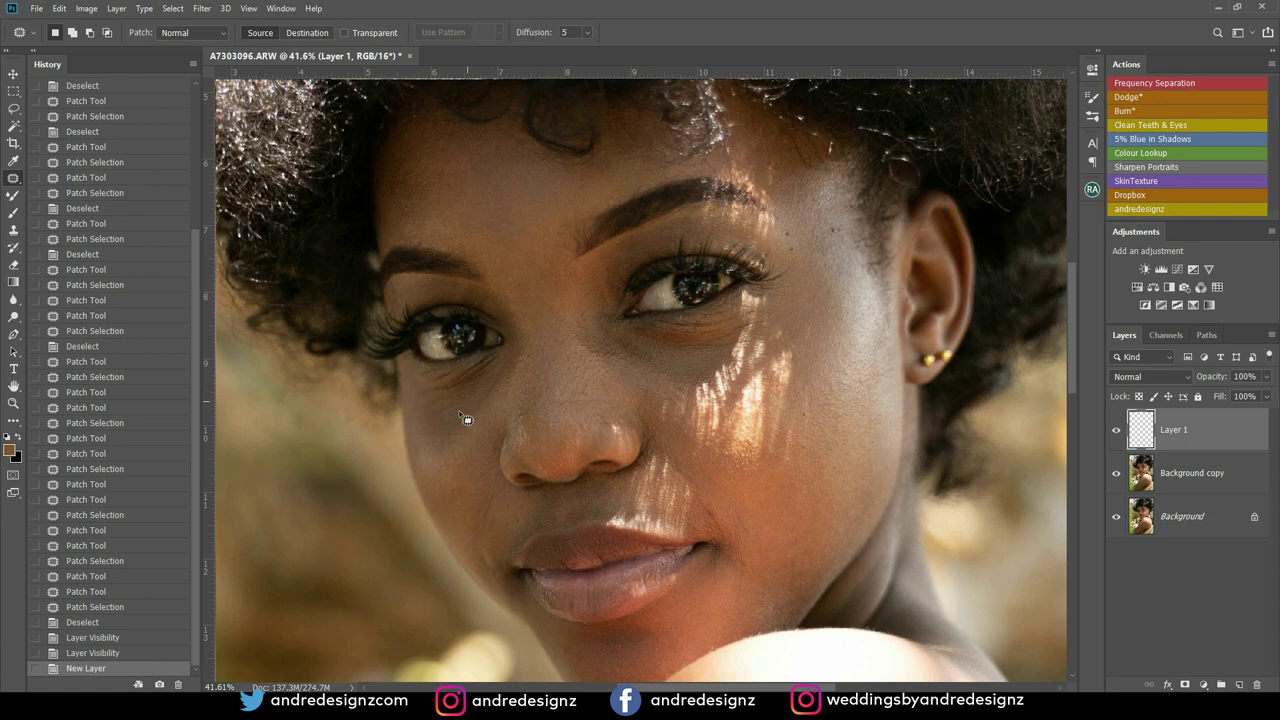
pyautogui.press('b')
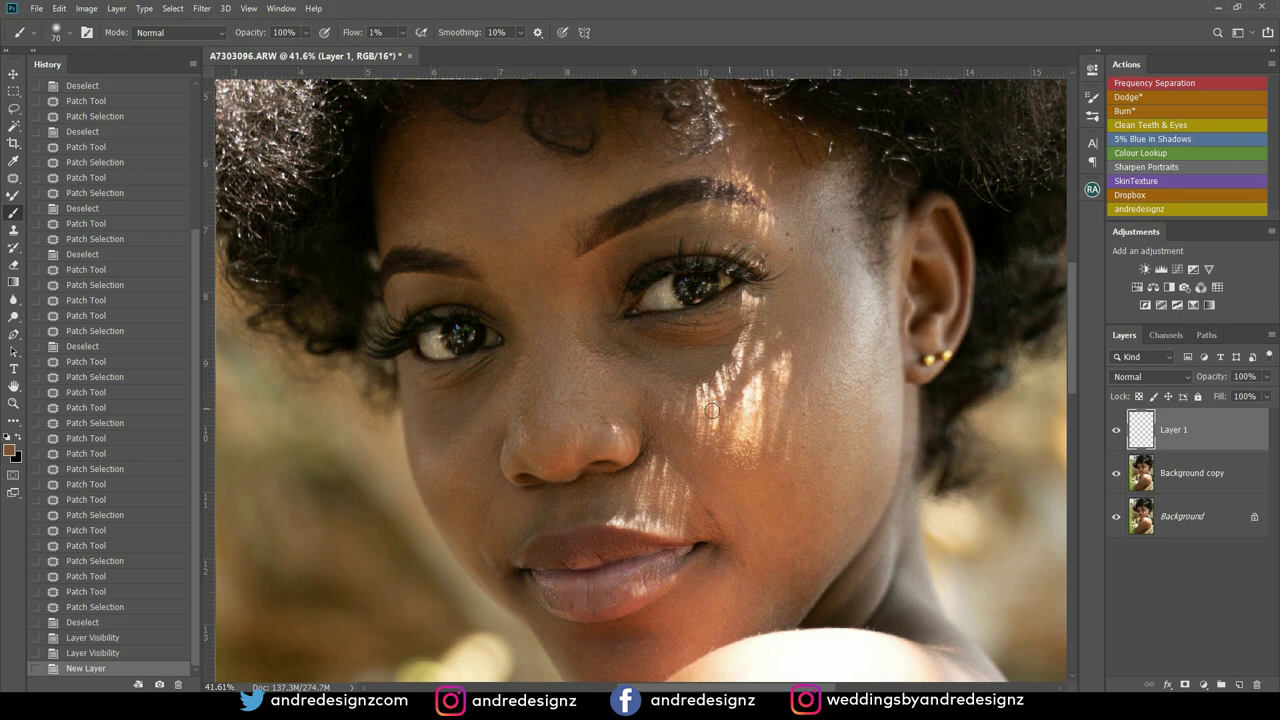
pyautogui.press('alt')
pyautogui.keyDown('alt'); pyautogui.click(617, 389); pyautogui.keyUp('alt')
pyautogui.press(']')
pyautogui.moveTo(605, 338)
pyautogui.mouseDown()
pyautogui.moveTo(673, 377)
pyautogui.moveTo(603, 341)
pyautogui.moveTo(635, 371)
pyautogui.moveTo(595, 332)
pyautogui.moveTo(609, 361)
pyautogui.moveTo(589, 316)
pyautogui.moveTo(642, 356)
pyautogui.moveTo(717, 358)
pyautogui.moveTo(674, 366)
pyautogui.moveTo(727, 345)
pyautogui.moveTo(699, 369)
pyautogui.moveTo(649, 346)
pyautogui.moveTo(734, 327)
pyautogui.moveTo(663, 334)
pyautogui.moveTo(737, 314)
pyautogui.moveTo(713, 348)
pyautogui.moveTo(663, 358)
pyautogui.moveTo(685, 368)
pyautogui.moveTo(626, 337)
pyautogui.moveTo(661, 367)
pyautogui.mouseUp()
pyautogui.moveTo(741, 314)
pyautogui.mouseDown()
pyautogui.moveTo(698, 351)
pyautogui.moveTo(636, 342)
pyautogui.moveTo(659, 359)
pyautogui.moveTo(612, 334)
pyautogui.moveTo(663, 372)
pyautogui.moveTo(728, 335)
pyautogui.moveTo(678, 373)
pyautogui.moveTo(644, 356)
pyautogui.mouseUp()
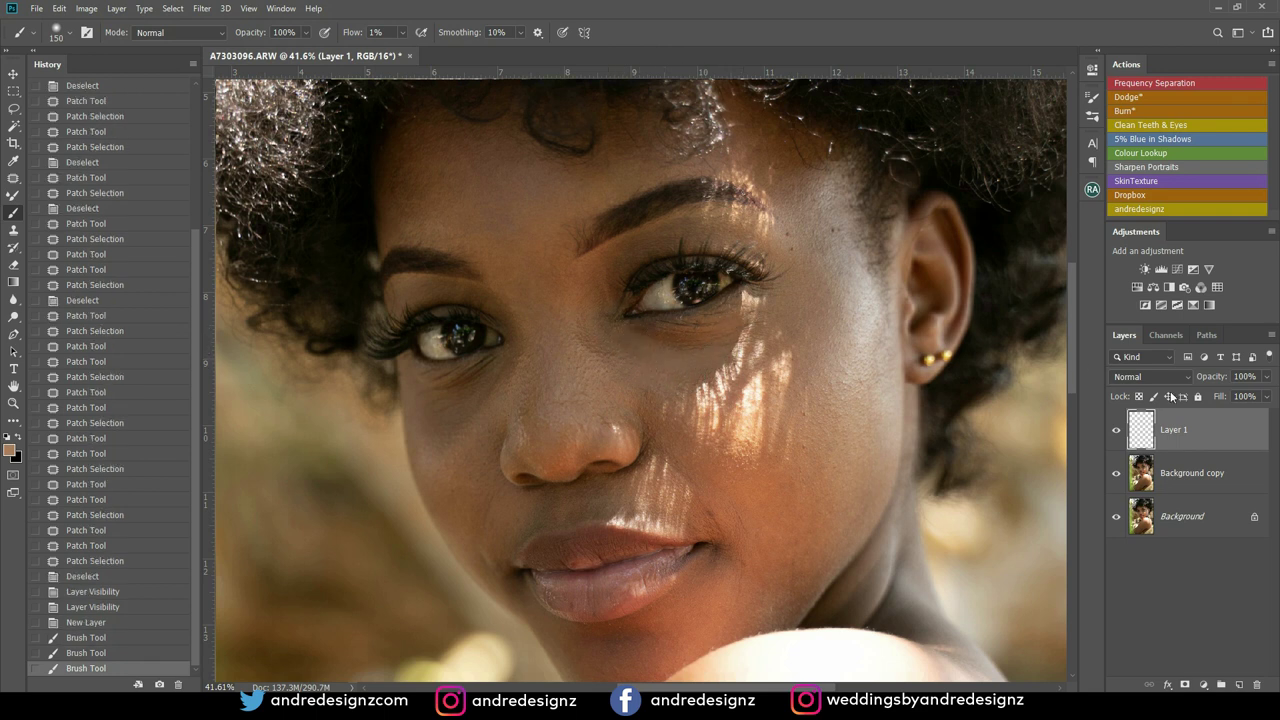
# Compare with the painted layer hidden and shown, and build up more skin tone under the same eye
pyautogui.click(1116, 431)
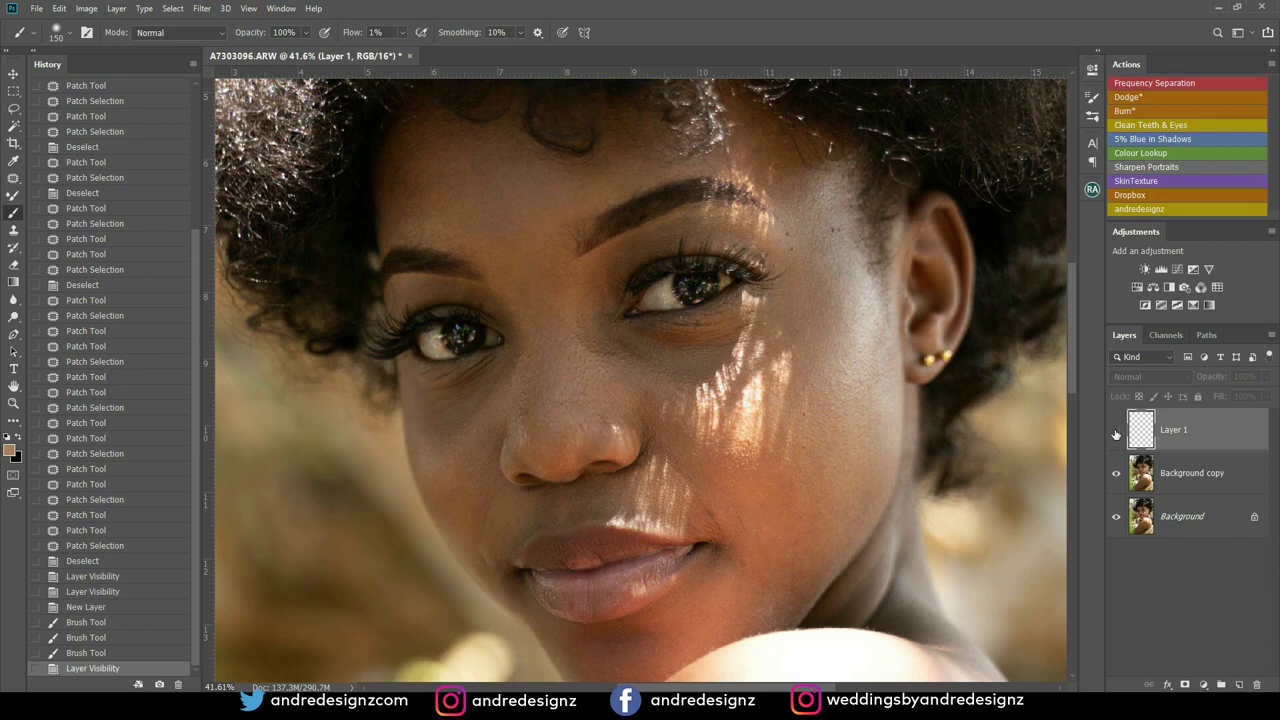
pyautogui.click(1116, 431)
pyautogui.moveTo(700, 380); pyautogui.dragTo(686, 386)
pyautogui.moveTo(608, 345)
pyautogui.mouseDown()
pyautogui.moveTo(600, 296)
pyautogui.moveTo(628, 262)
pyautogui.moveTo(606, 338)
pyautogui.moveTo(682, 368)
pyautogui.mouseUp()
pyautogui.moveTo(759, 311)
pyautogui.mouseDown()
pyautogui.moveTo(666, 418)
pyautogui.moveTo(681, 399)
pyautogui.mouseUp()
pyautogui.moveTo(700, 350)
pyautogui.mouseDown()
pyautogui.moveTo(670, 383)
pyautogui.moveTo(700, 360)
pyautogui.mouseUp()
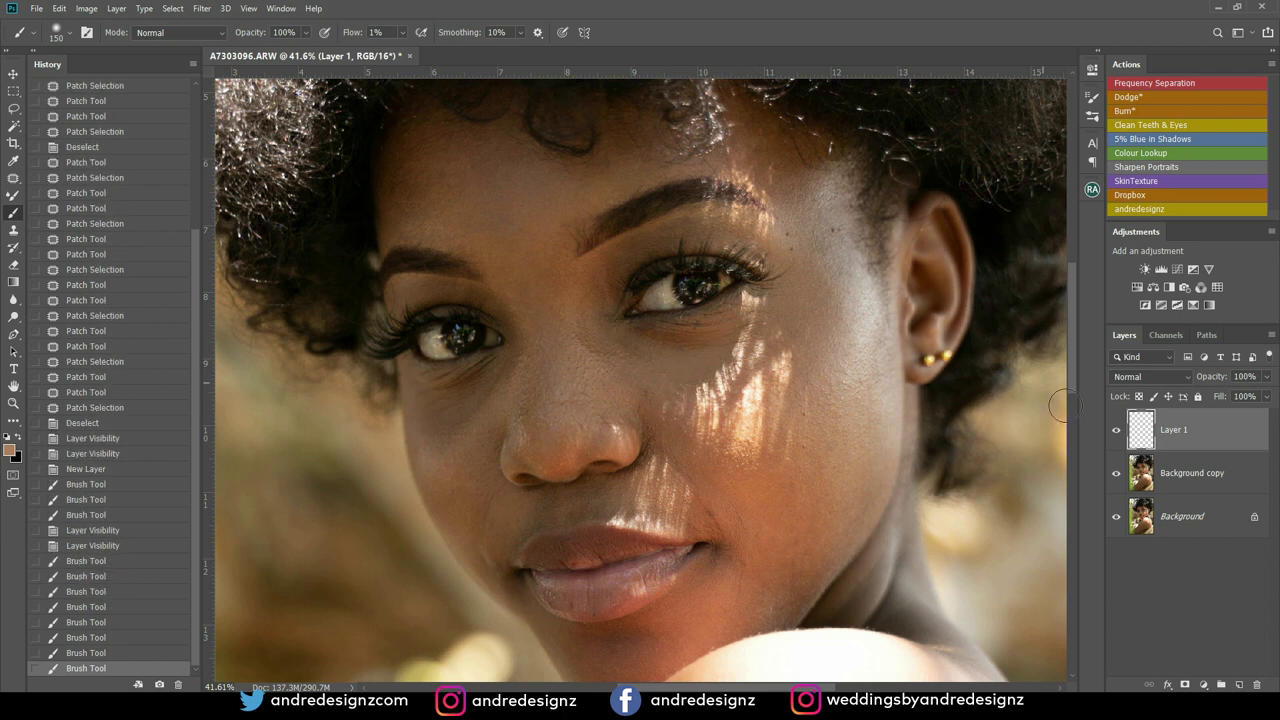
# Add another new layer, sample the cheek colour beside the nose and brush it under the other eye
pyautogui.click(1238, 686)
pyautogui.press('alt')
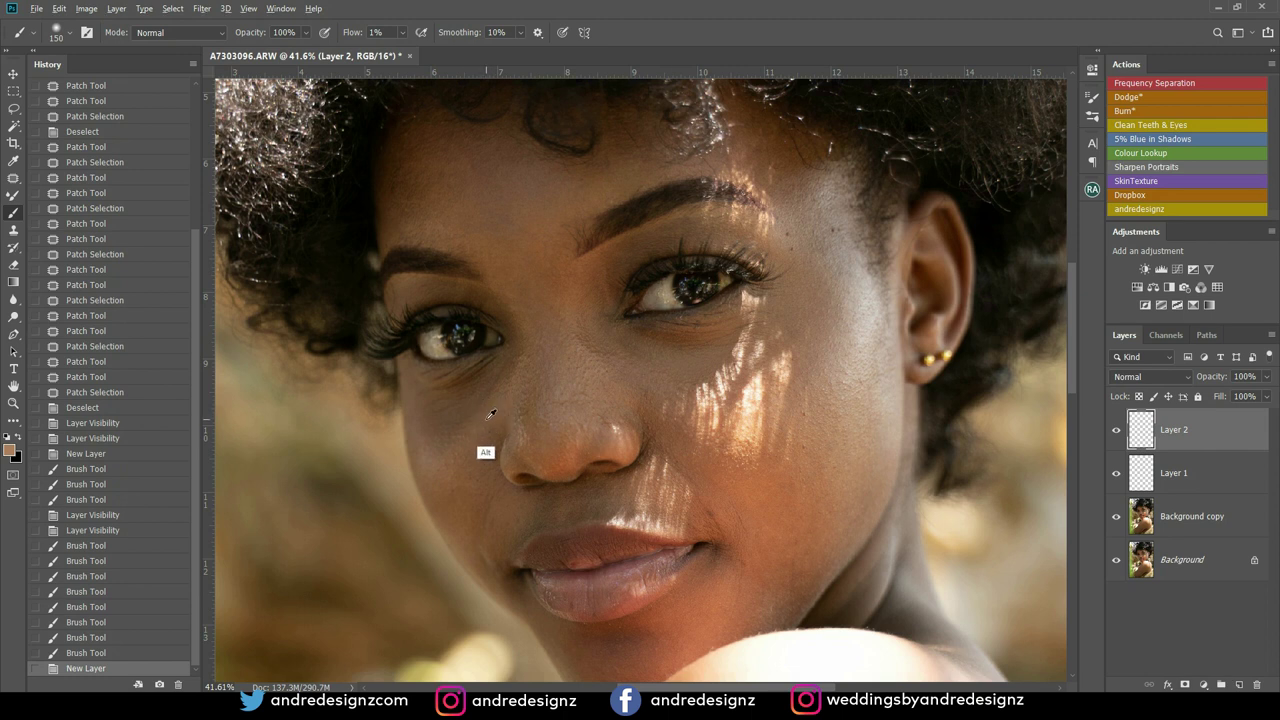
pyautogui.keyDown('alt'); pyautogui.click(491, 413); pyautogui.keyUp('alt')
pyautogui.moveTo(487, 378)
pyautogui.mouseDown()
pyautogui.moveTo(442, 427)
pyautogui.moveTo(489, 437)
pyautogui.mouseUp()
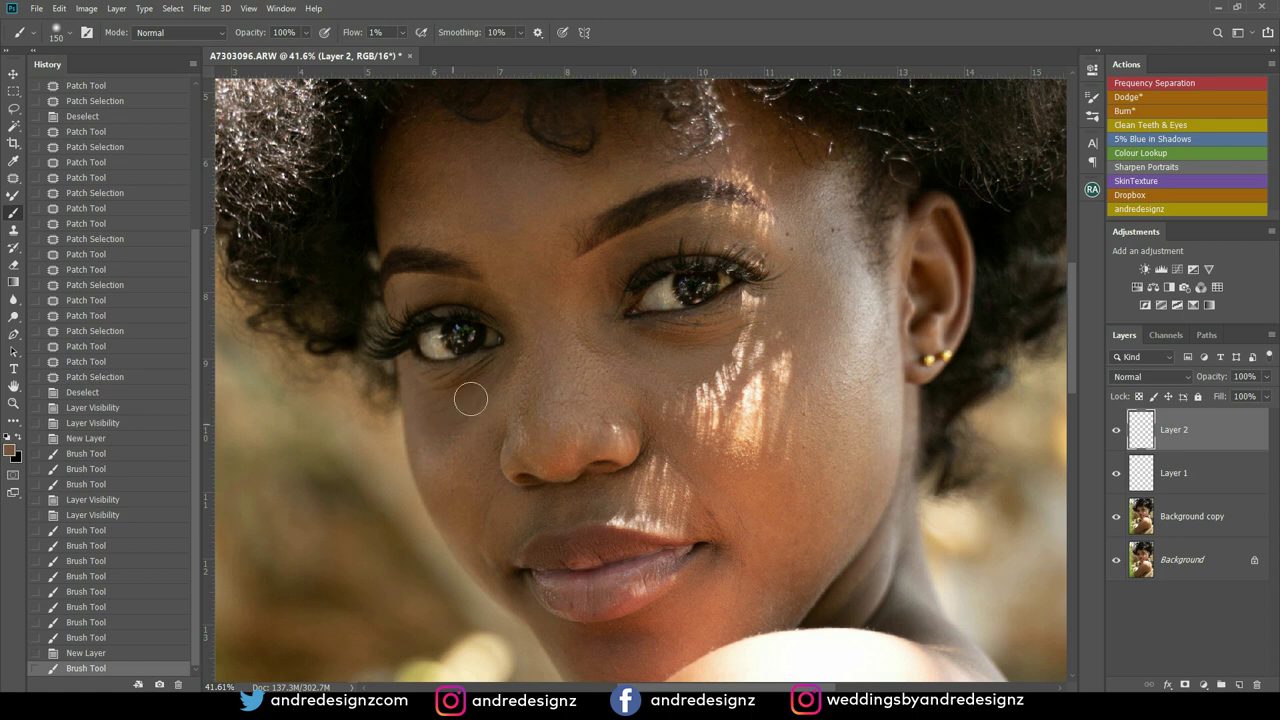
pyautogui.click(491, 373)
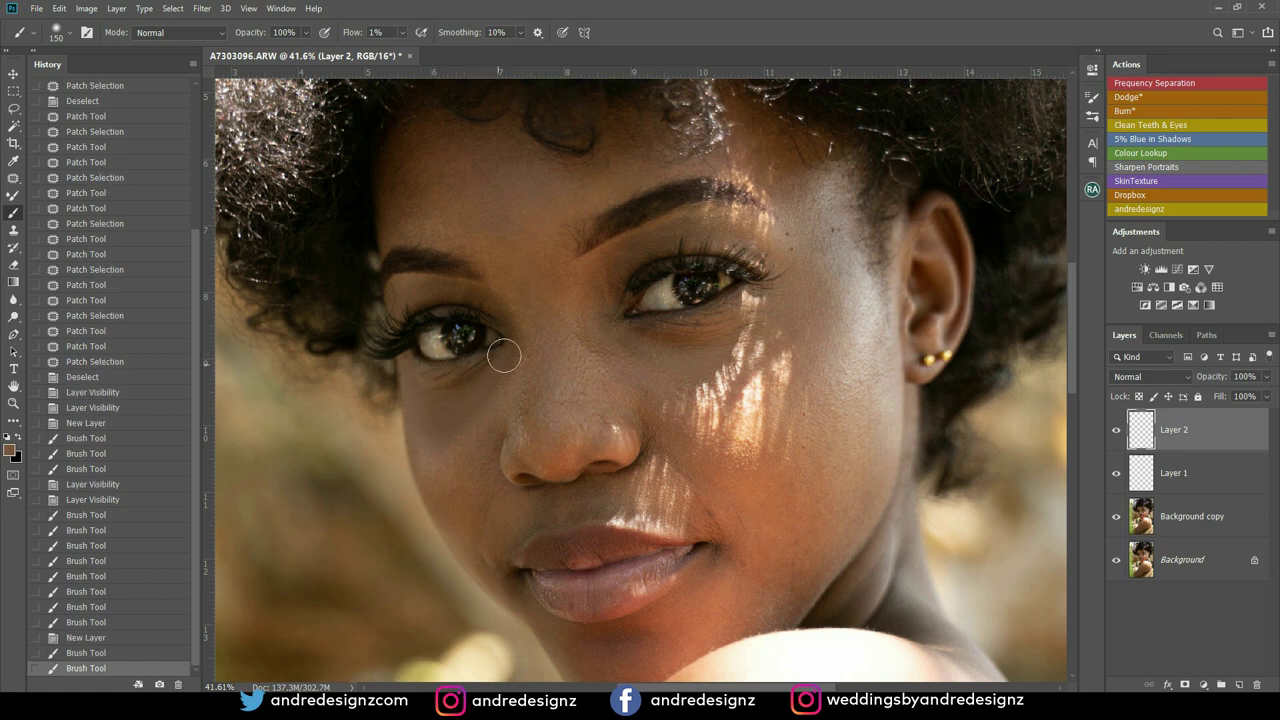
pyautogui.moveTo(491, 381)
pyautogui.mouseDown()
pyautogui.moveTo(443, 431)
pyautogui.moveTo(423, 420)
pyautogui.moveTo(484, 418)
pyautogui.mouseUp()
# Toggle the second painted layer to compare, and brush more cheek colour around that eye and the upper cheek
pyautogui.click(1117, 432)
pyautogui.click(1117, 432)
pyautogui.moveTo(463, 401)
pyautogui.mouseDown()
pyautogui.moveTo(429, 391)
pyautogui.moveTo(440, 390)
pyautogui.mouseUp()
pyautogui.moveTo(448, 443); pyautogui.dragTo(488, 397)
pyautogui.moveTo(512, 348)
pyautogui.mouseDown()
pyautogui.moveTo(486, 303)
pyautogui.moveTo(453, 290)
pyautogui.mouseUp()
pyautogui.moveTo(446, 416)
pyautogui.mouseDown()
pyautogui.moveTo(469, 382)
pyautogui.moveTo(418, 420)
pyautogui.moveTo(480, 386)
pyautogui.moveTo(461, 418)
pyautogui.moveTo(596, 389)
pyautogui.mouseUp()
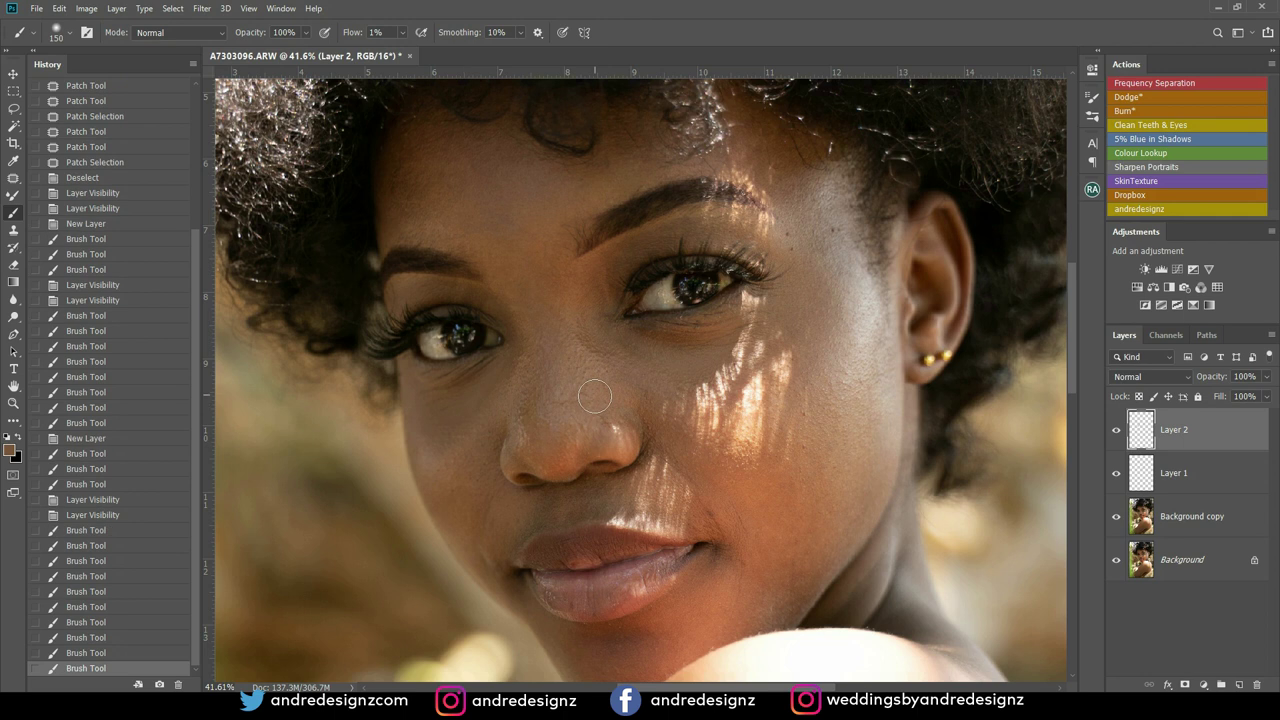
# Add a third new layer and brush sampled skin tone at size 100 above the upper lip and around the mouth corners
pyautogui.scroll(-5, 594, 397)
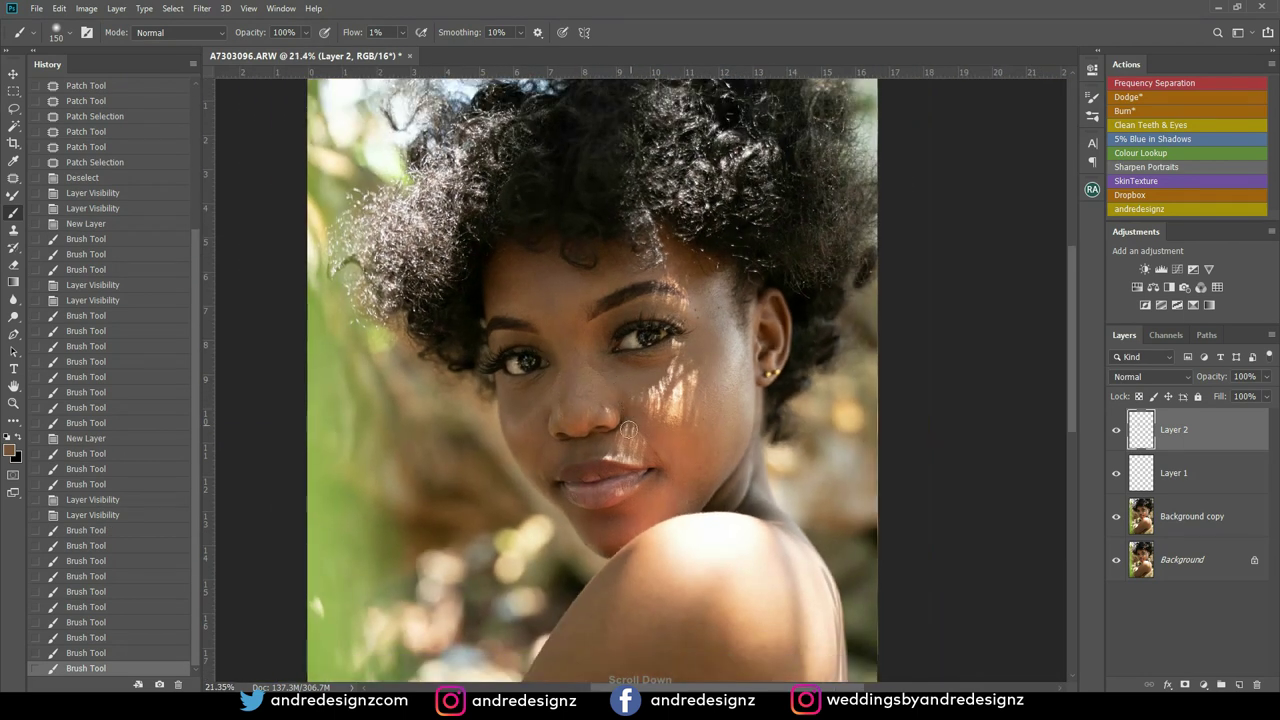
pyautogui.moveTo(606, 523); pyautogui.dragTo(624, 298)
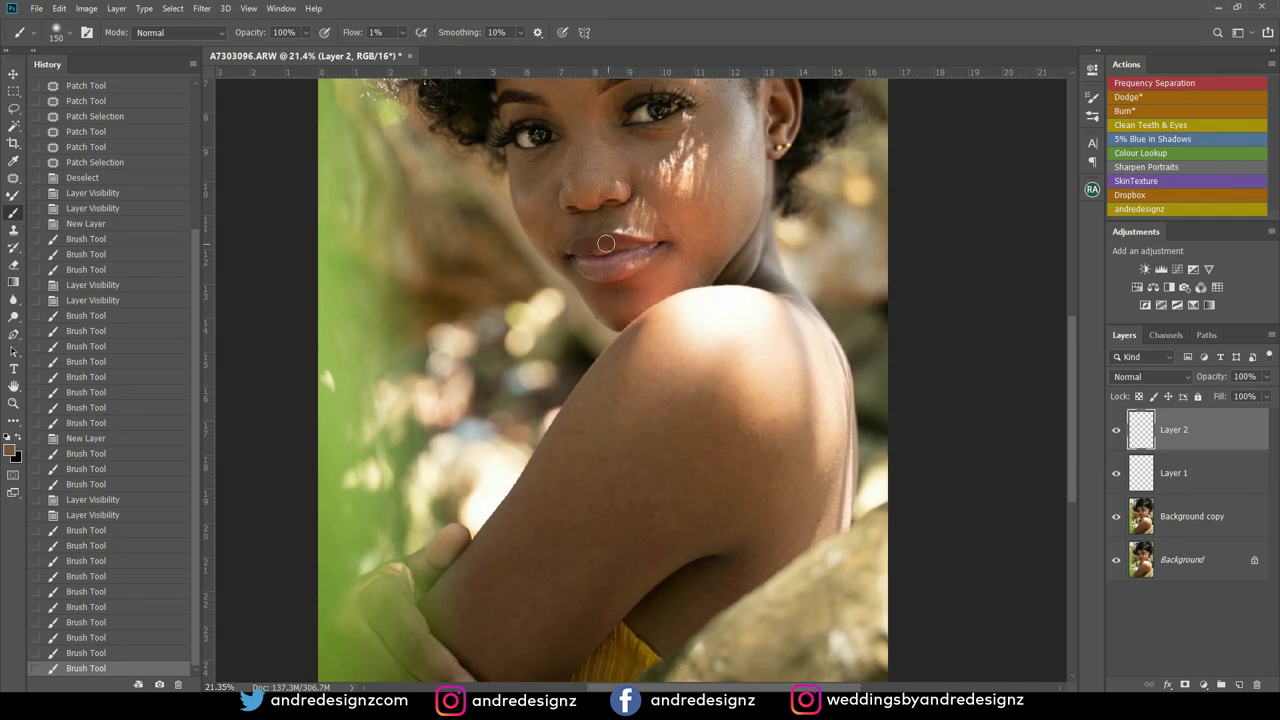
pyautogui.scroll(5, 606, 243)
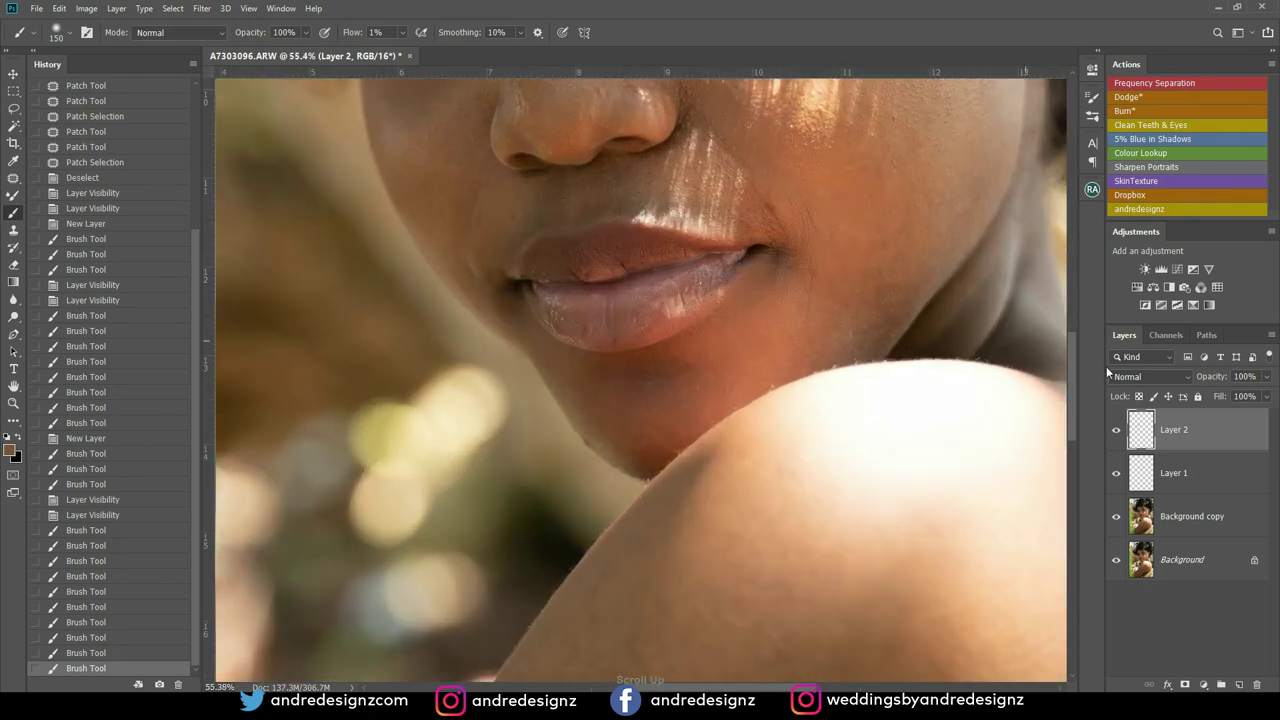
pyautogui.click(1238, 685)
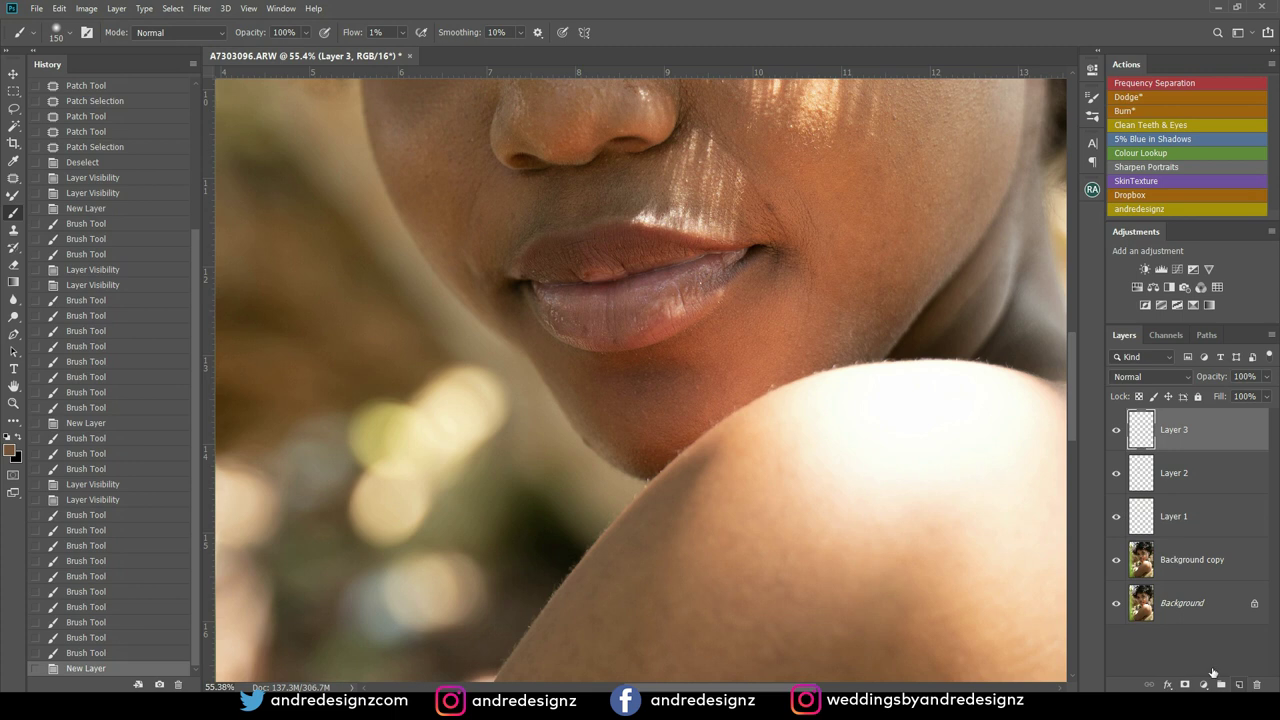
pyautogui.press('alt')
pyautogui.press('[')
pyautogui.press('[')
pyautogui.press('[')
pyautogui.moveTo(506, 250)
pyautogui.mouseDown()
pyautogui.moveTo(543, 223)
pyautogui.moveTo(646, 200)
pyautogui.moveTo(590, 193)
pyautogui.moveTo(503, 243)
pyautogui.moveTo(629, 194)
pyautogui.moveTo(609, 214)
pyautogui.moveTo(559, 185)
pyautogui.moveTo(591, 204)
pyautogui.mouseUp()
pyautogui.moveTo(637, 164); pyautogui.dragTo(624, 208)
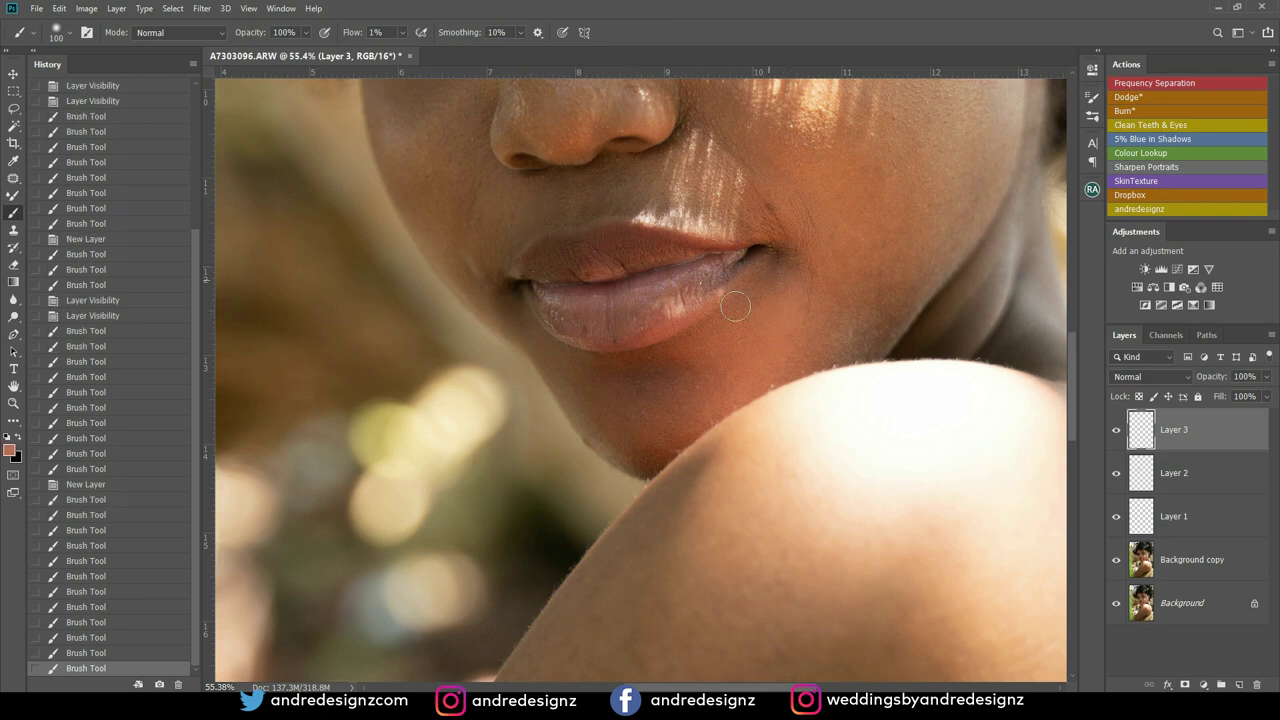
pyautogui.moveTo(727, 311)
pyautogui.mouseDown()
pyautogui.moveTo(772, 259)
pyautogui.moveTo(769, 277)
pyautogui.moveTo(740, 289)
pyautogui.moveTo(798, 263)
pyautogui.moveTo(747, 298)
pyautogui.moveTo(770, 262)
pyautogui.mouseUp()
# Check the face at several magnifications and group the three painted layers, Layer 1 to Layer 3
pyautogui.scroll(-5, 773, 254)
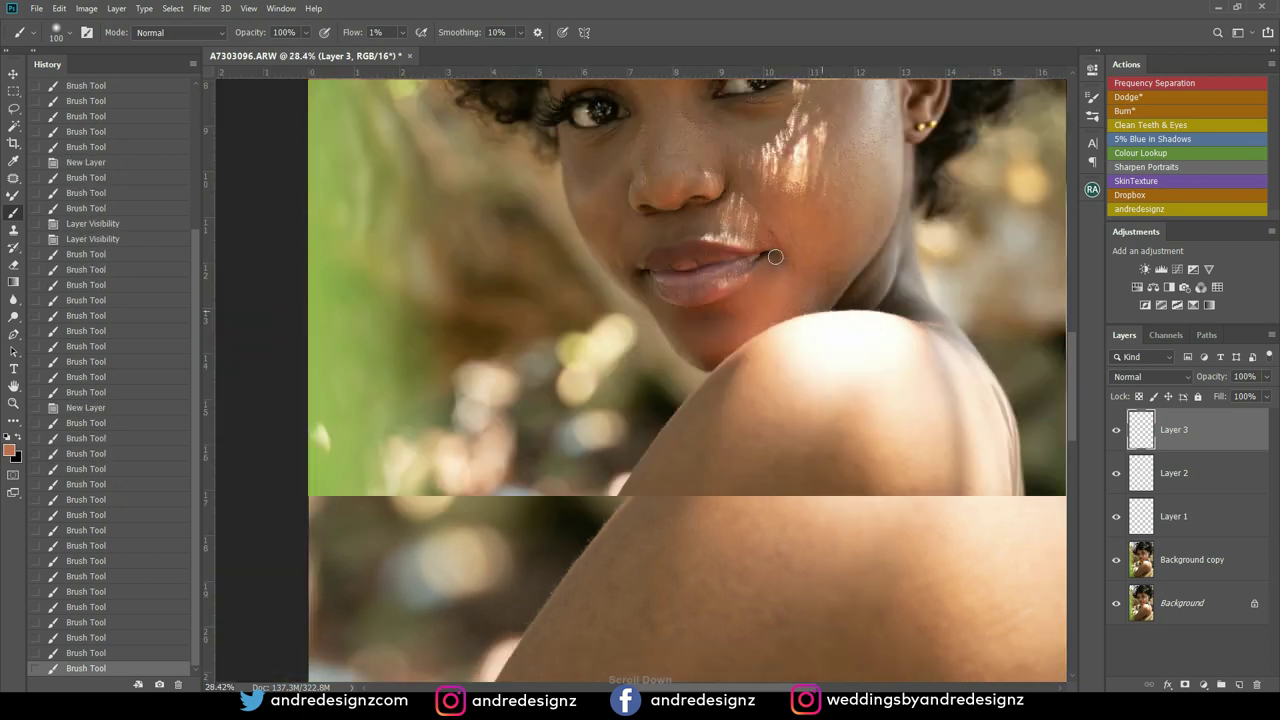
pyautogui.scroll(-1, 773, 254)
pyautogui.scroll(1, 680, 477)
pyautogui.scroll(-1, 660, 510)
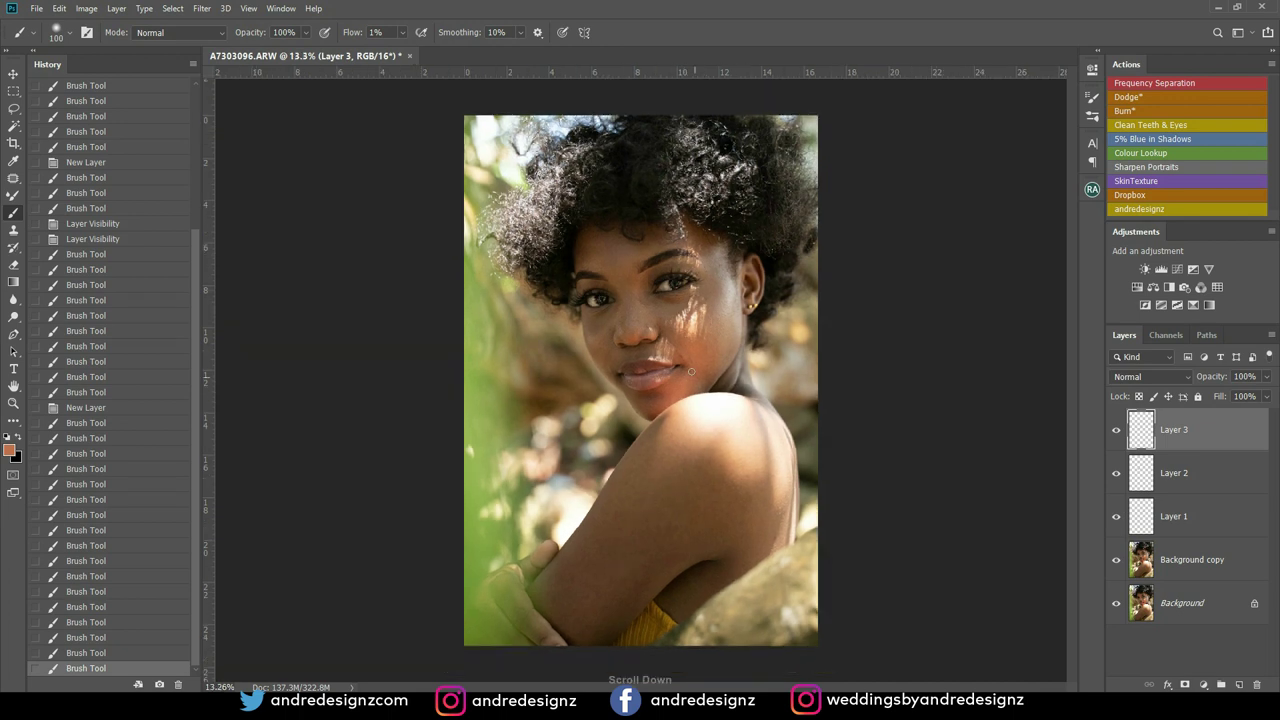
pyautogui.scroll(4, 690, 372)
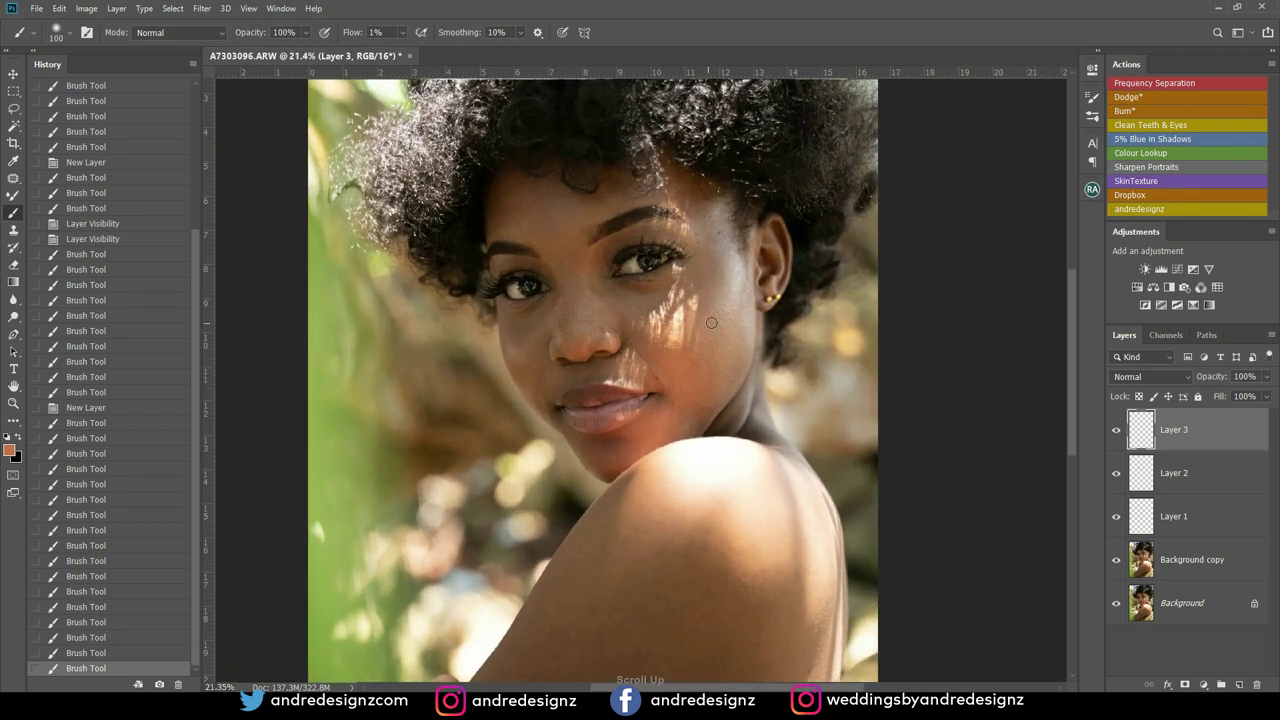
pyautogui.scroll(-1, 711, 322)
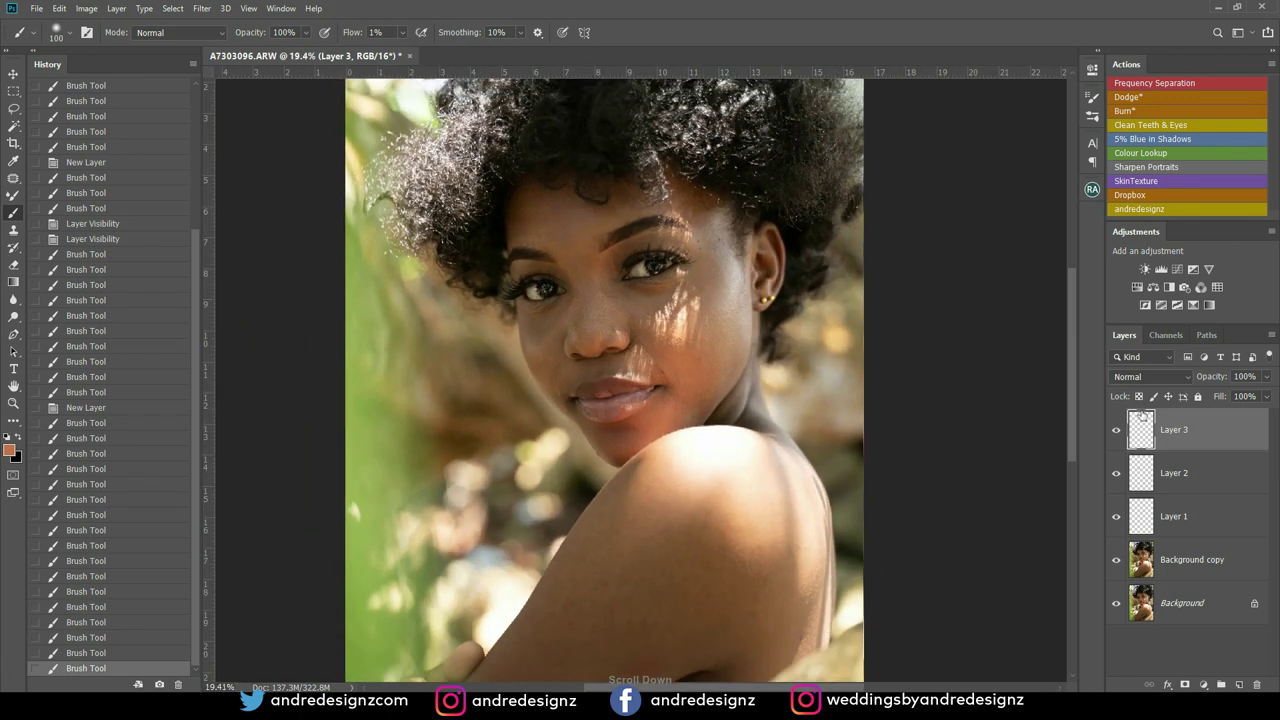
pyautogui.keyDown('shift'); pyautogui.click(1195, 520); pyautogui.keyUp('shift')
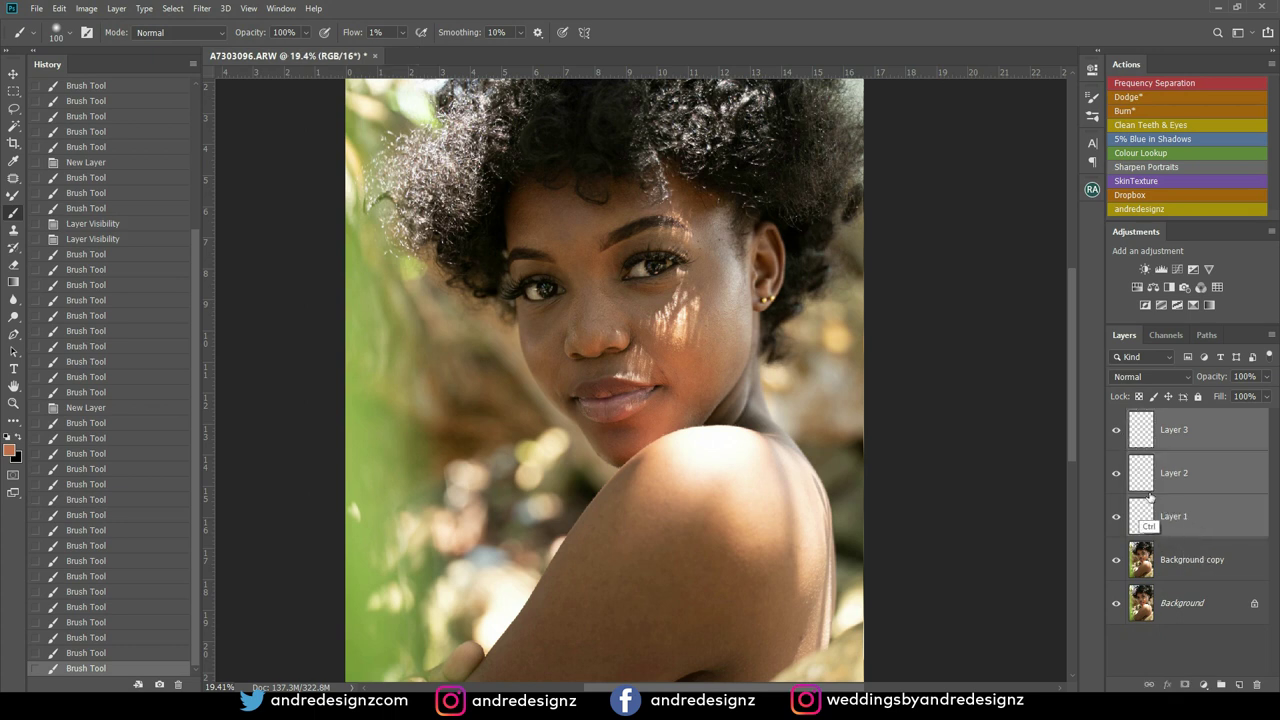
pyautogui.hotkey('ctrl', 'g')
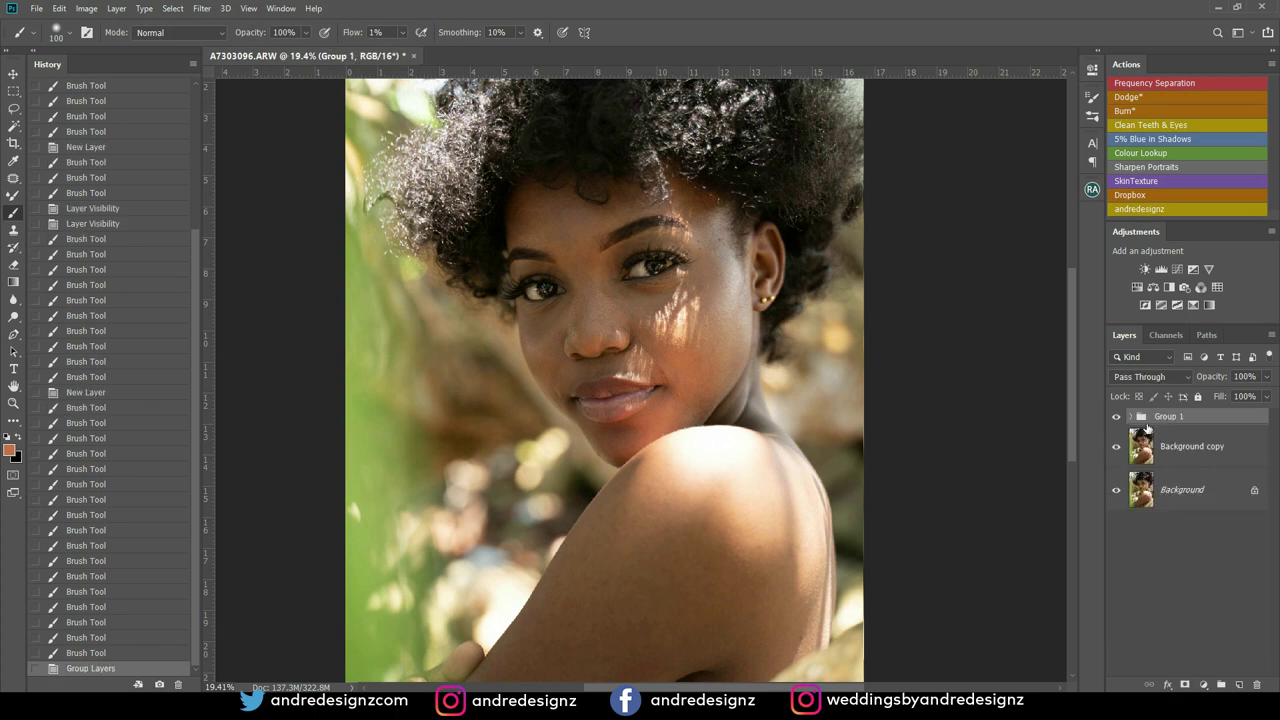
# Look through the layers inside the new group and rename the group "Skin tone"
pyautogui.click(1130, 418)
pyautogui.click(1197, 458)
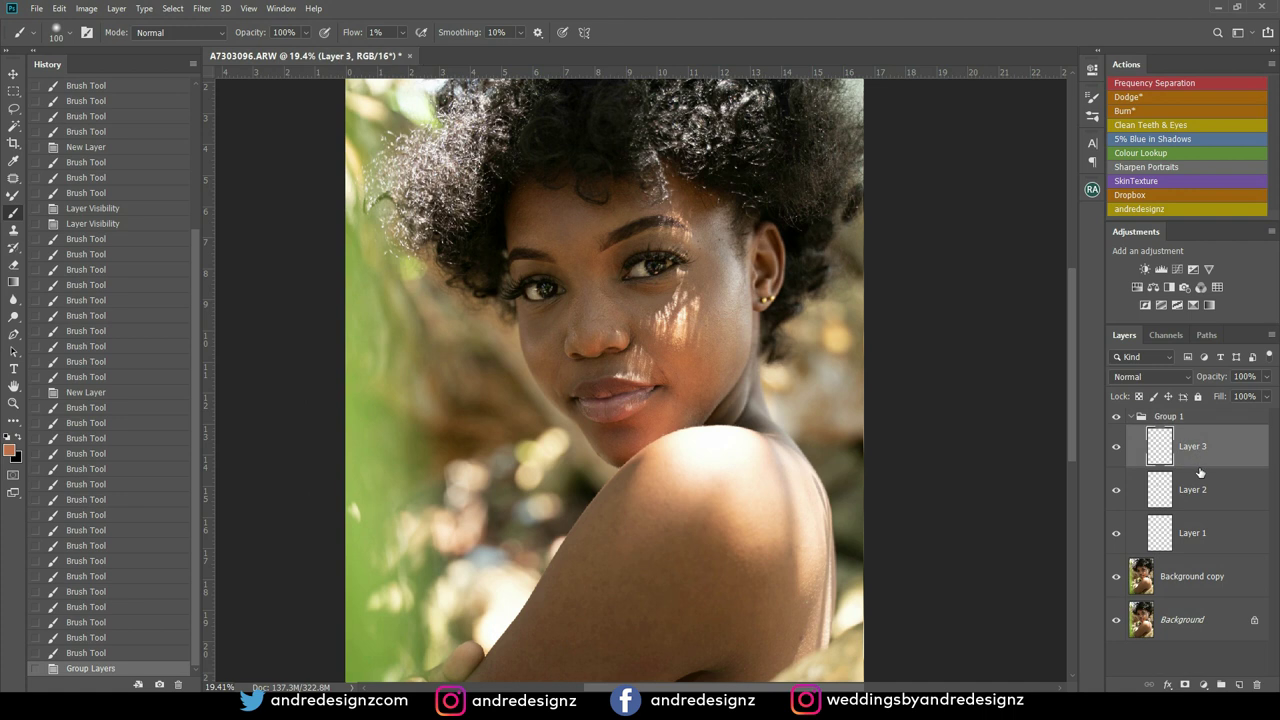
pyautogui.keyDown('shift'); pyautogui.click(1203, 531); pyautogui.keyUp('shift')
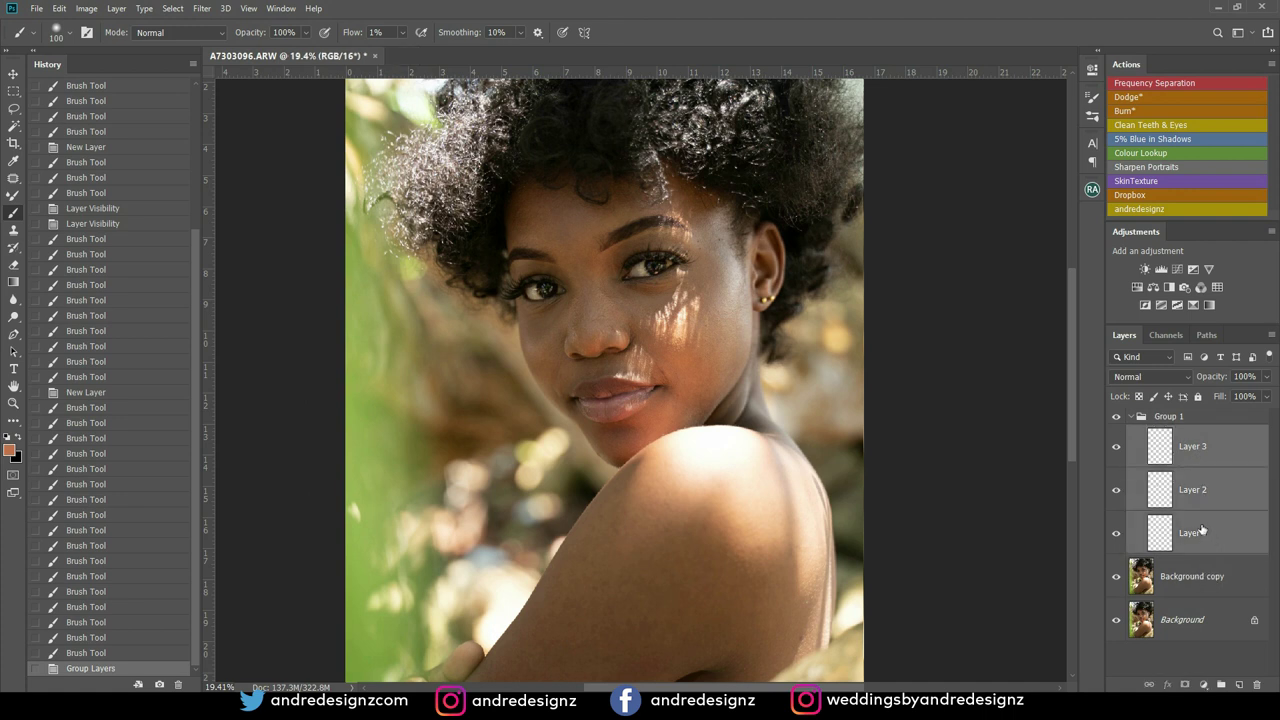
pyautogui.click(1130, 417)
pyautogui.doubleClick(1168, 417)
pyautogui.write('Skin tone')
pyautogui.press('Return')
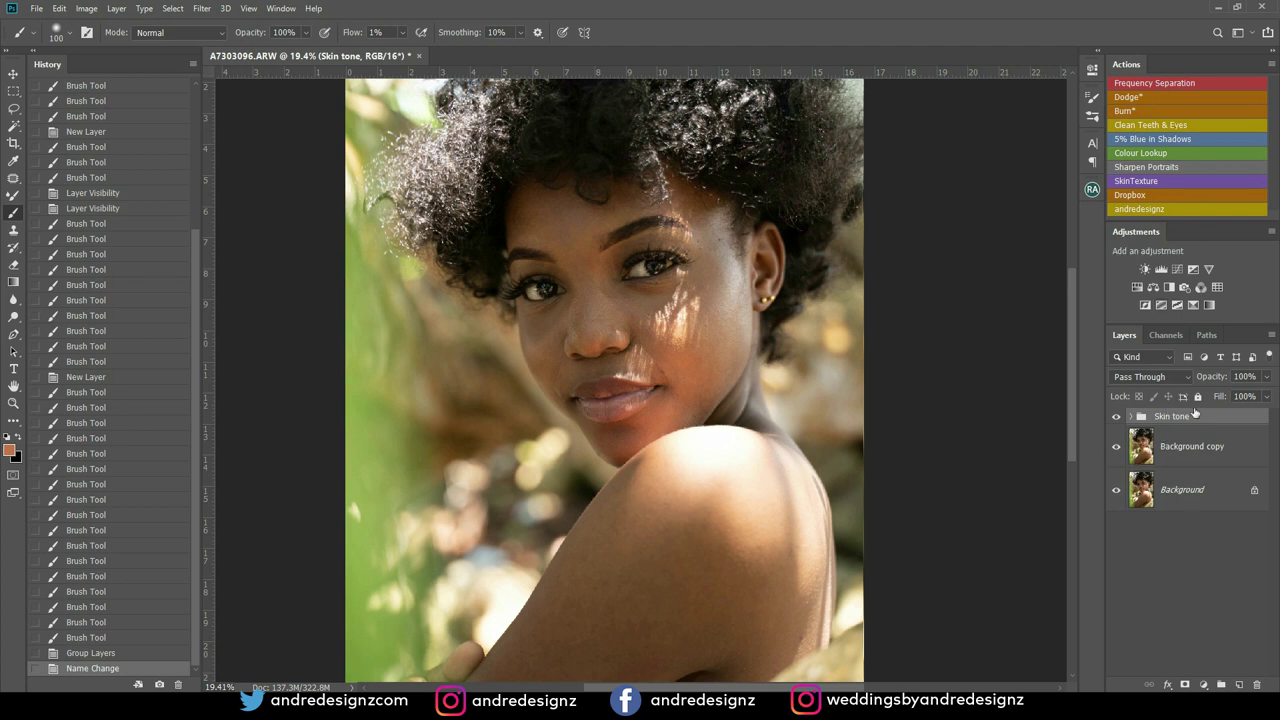
# Run the Frequency Separation action with a Gaussian Blur radius of 6.4 pixels and make its Low* layer active
pyautogui.click(1157, 80)
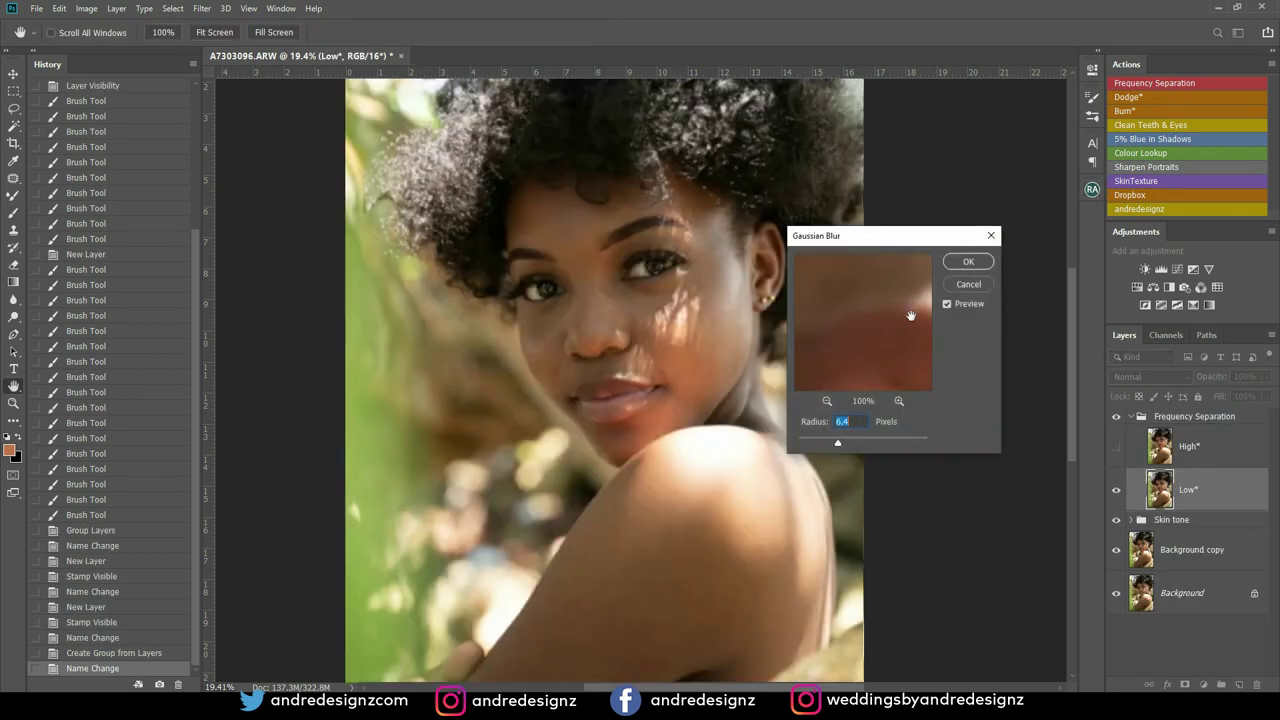
pyautogui.click(968, 262)
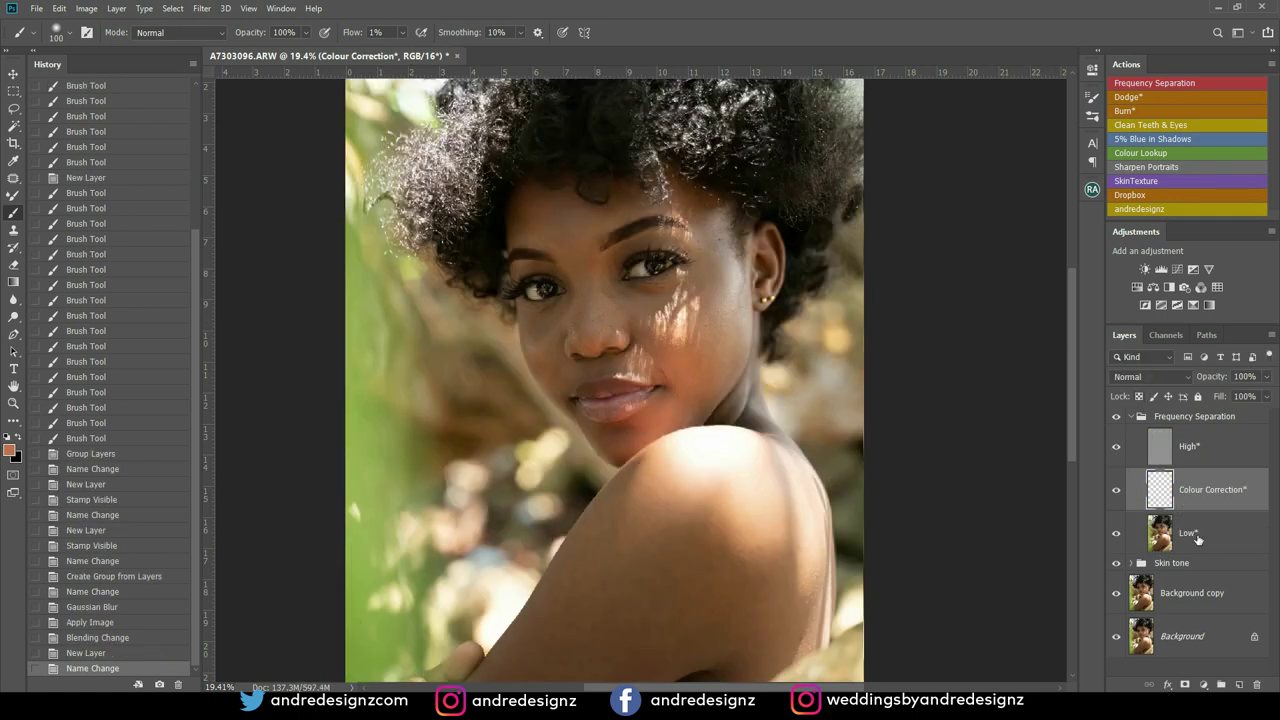
pyautogui.click(1199, 541)
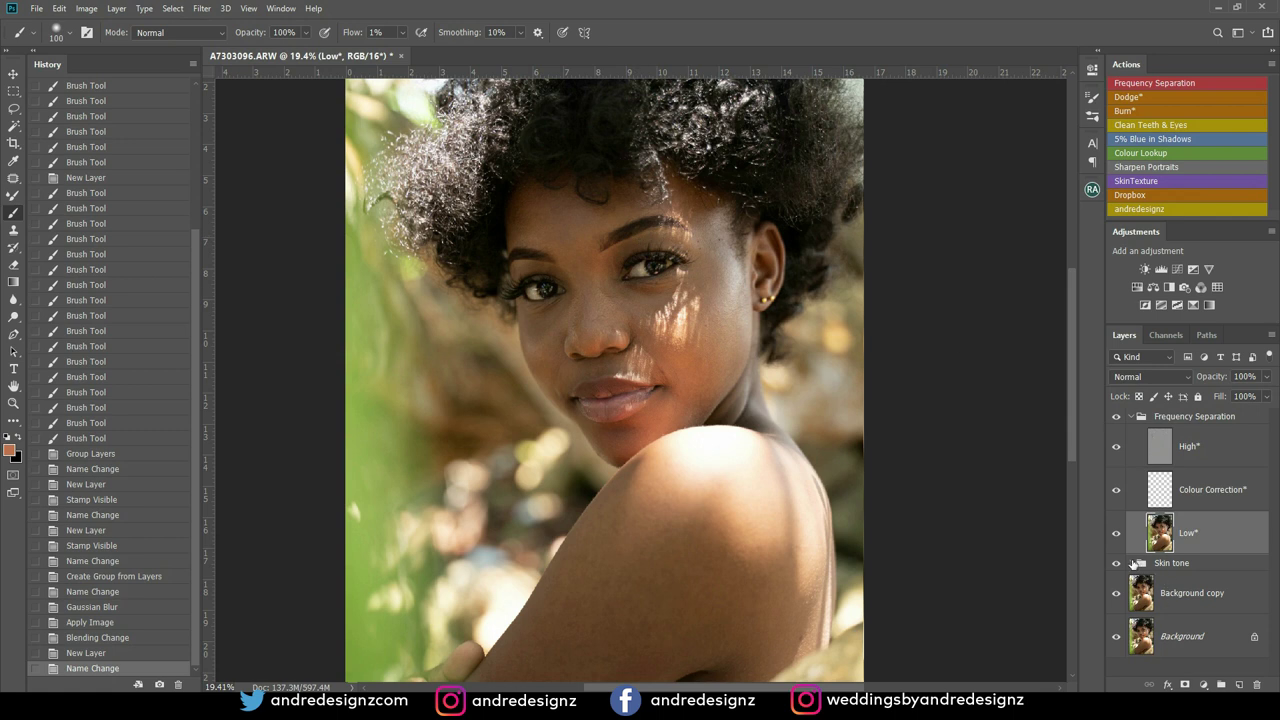
pyautogui.click(1132, 564)
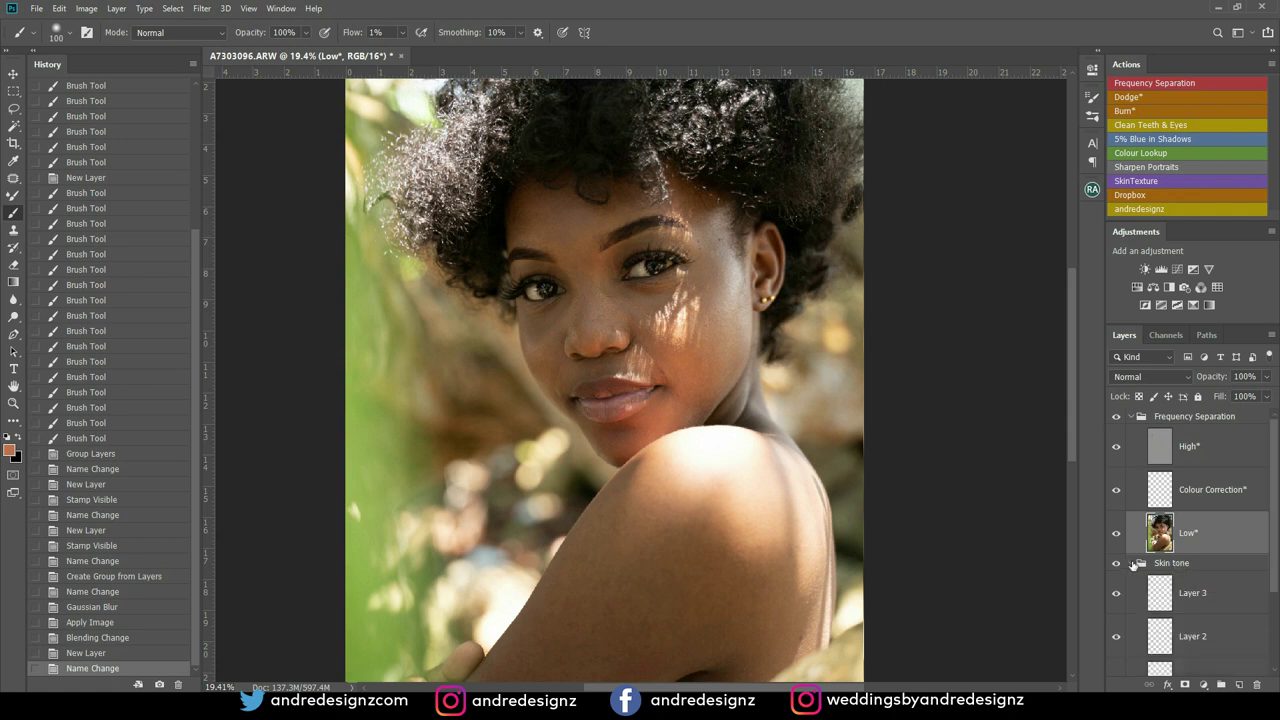
pyautogui.click(1134, 564)
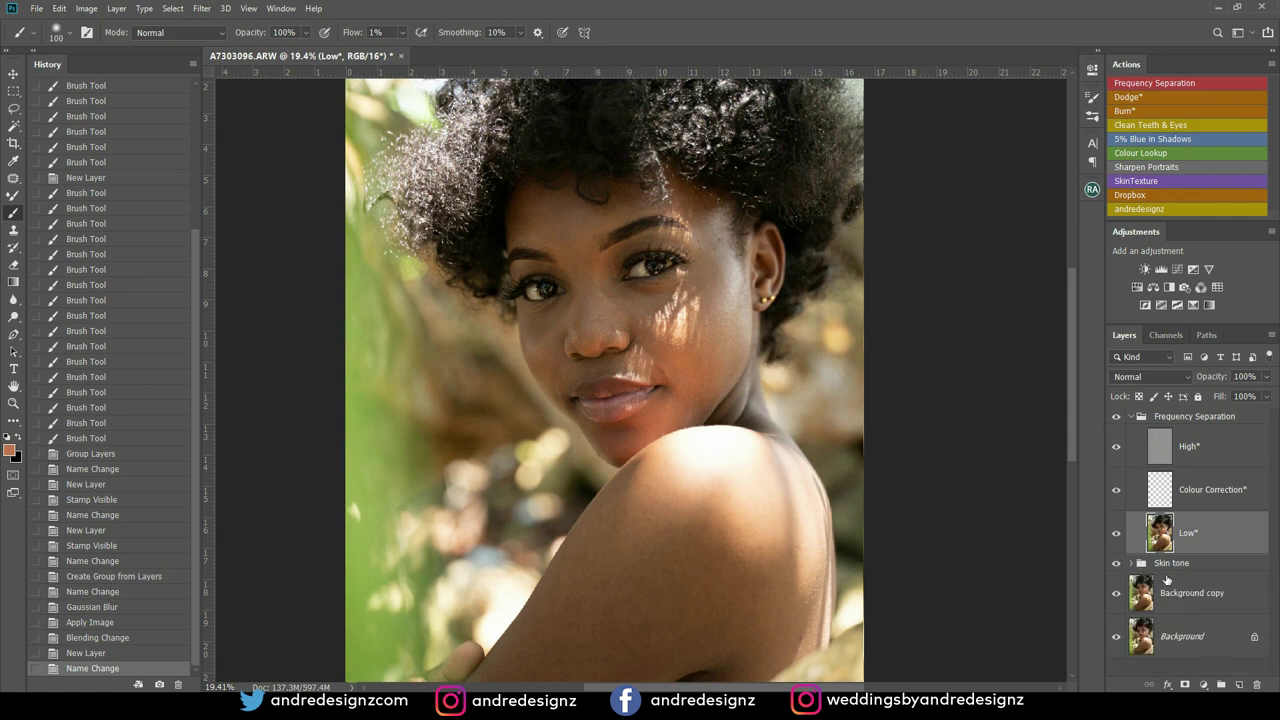
pyautogui.click(1200, 488)
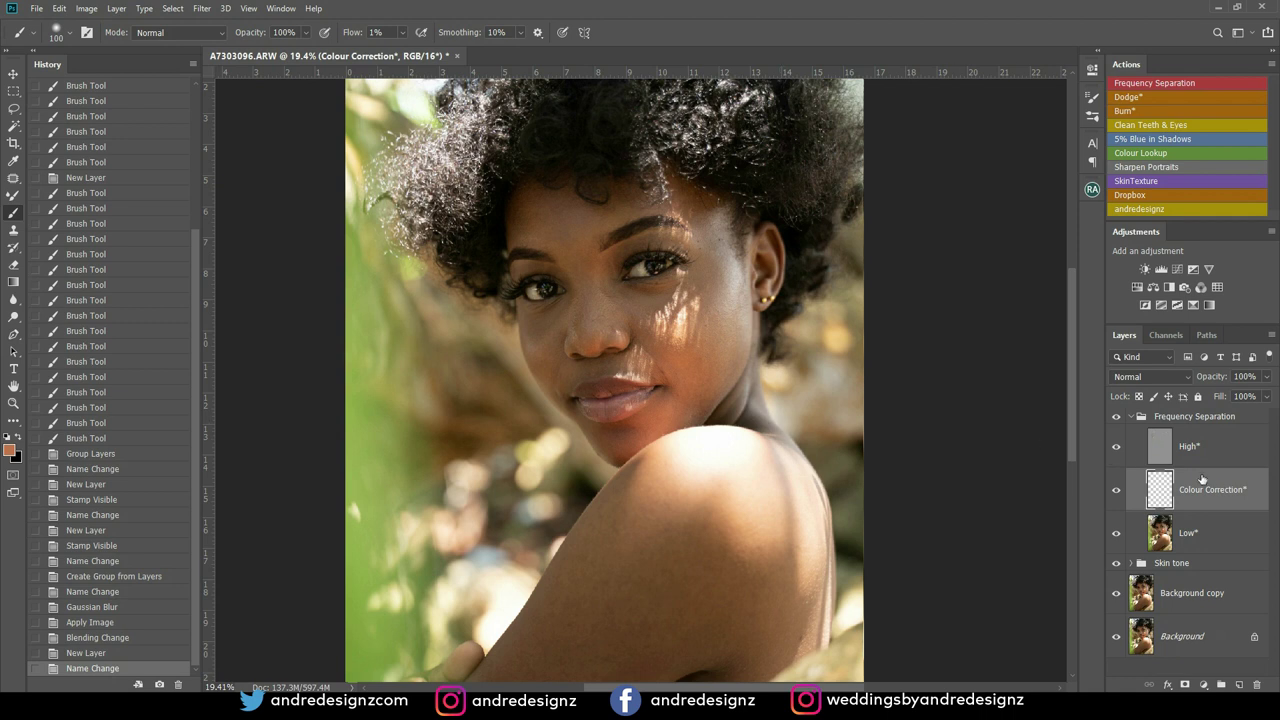
pyautogui.click(1192, 540)
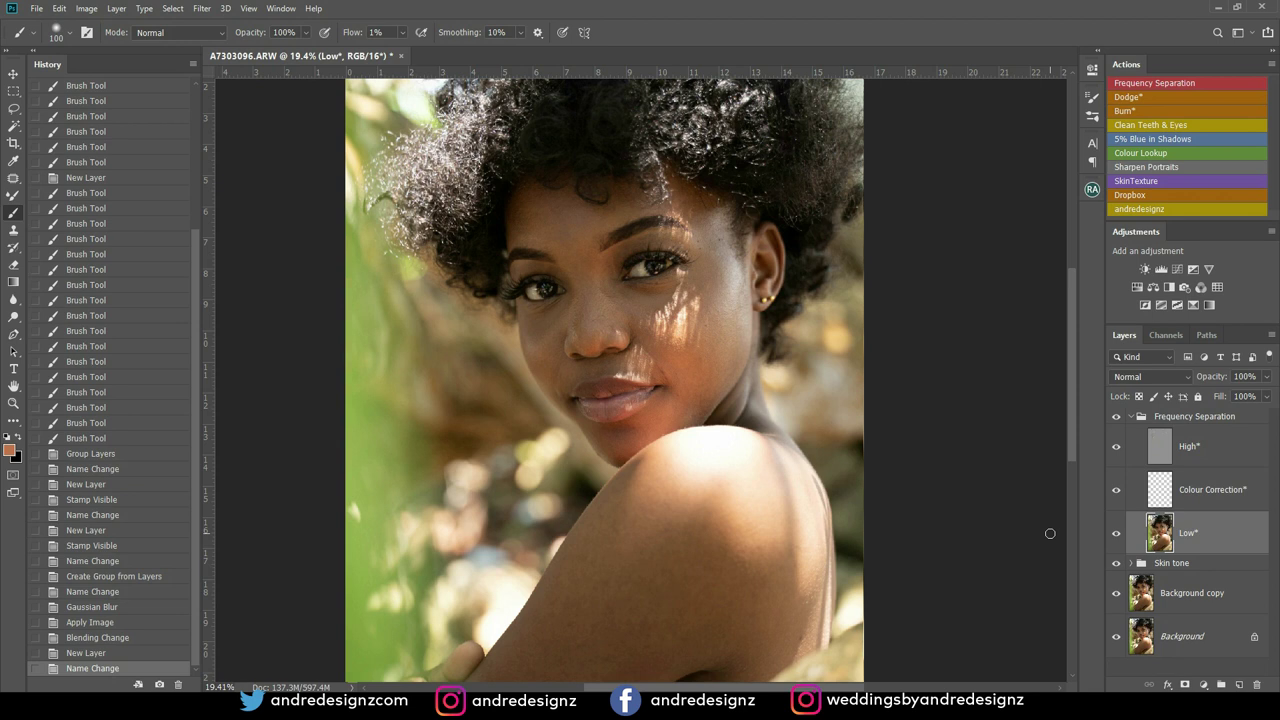
# Choose the Mixer Brush for the Low* layer and clean its loaded paint
pyautogui.scroll(3, 624, 253)
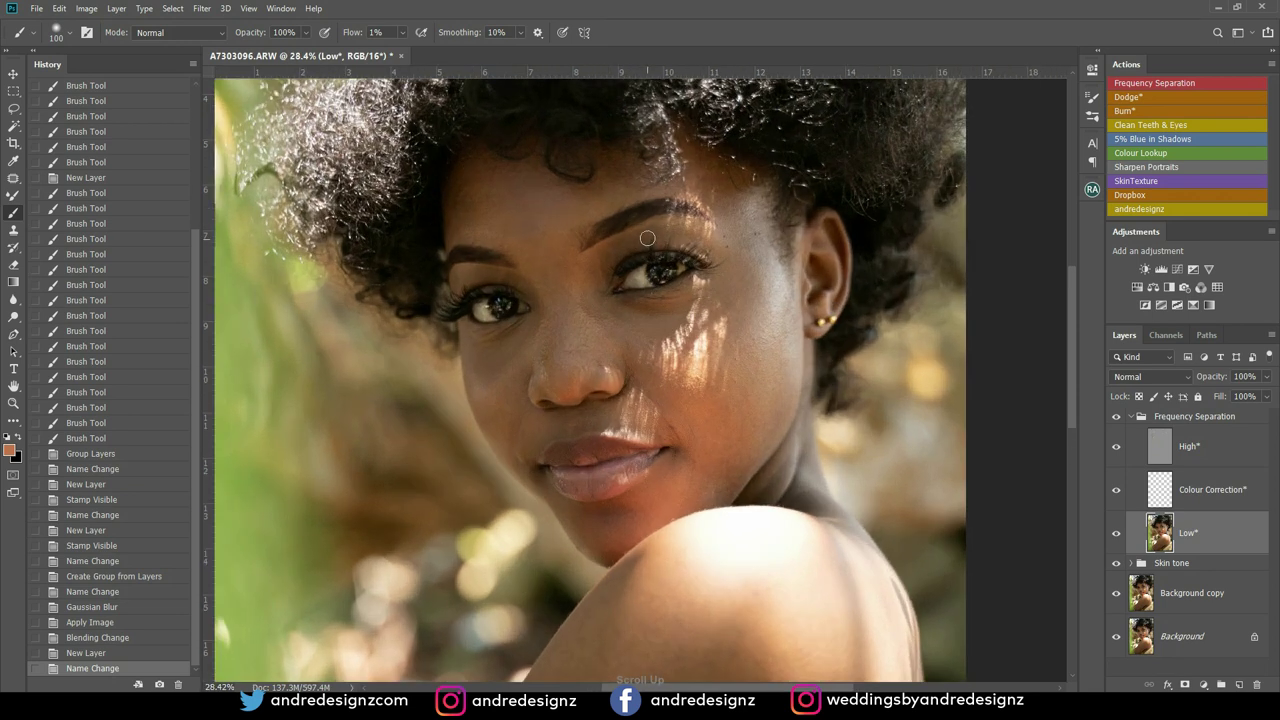
pyautogui.click(13, 195)
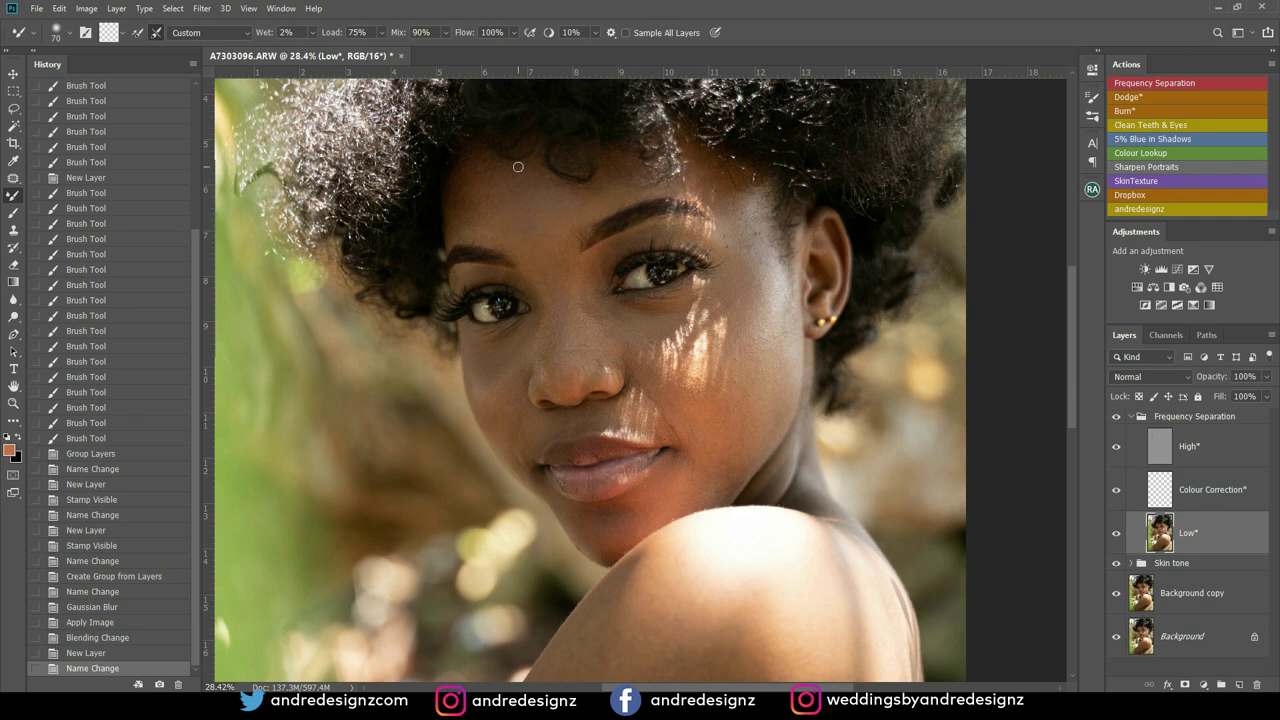
pyautogui.click(126, 34)
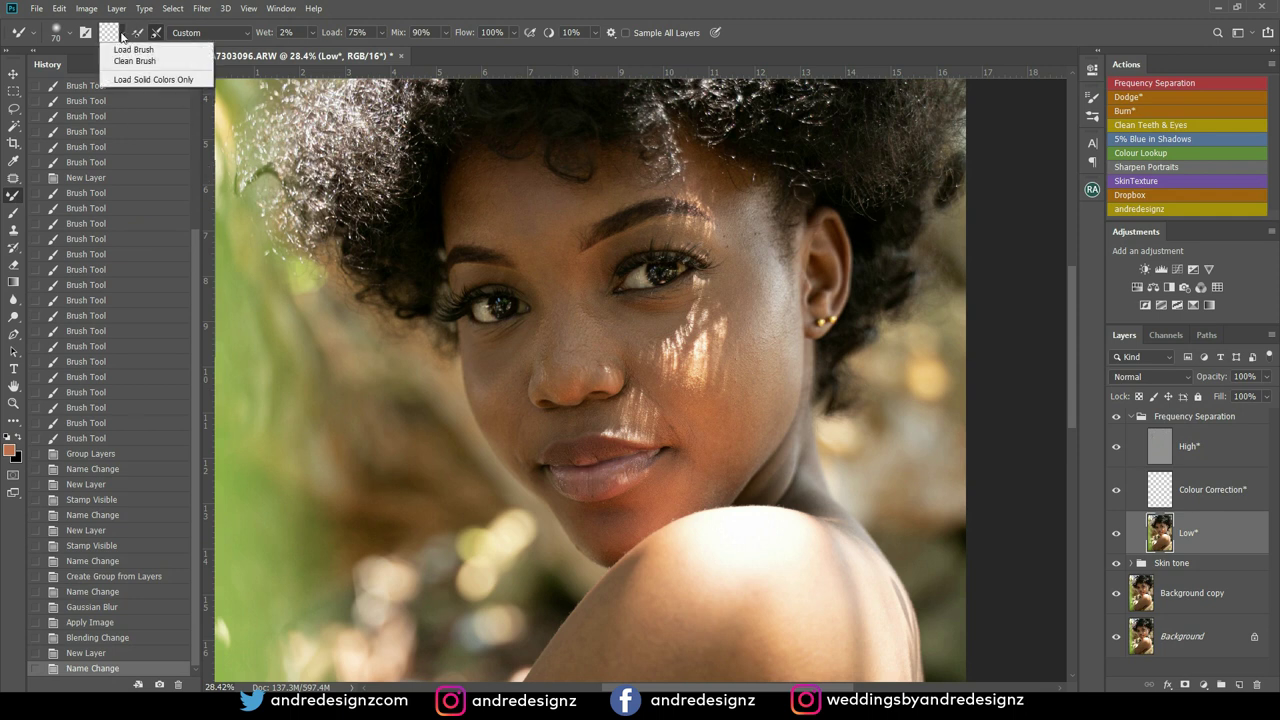
pyautogui.click(132, 61)
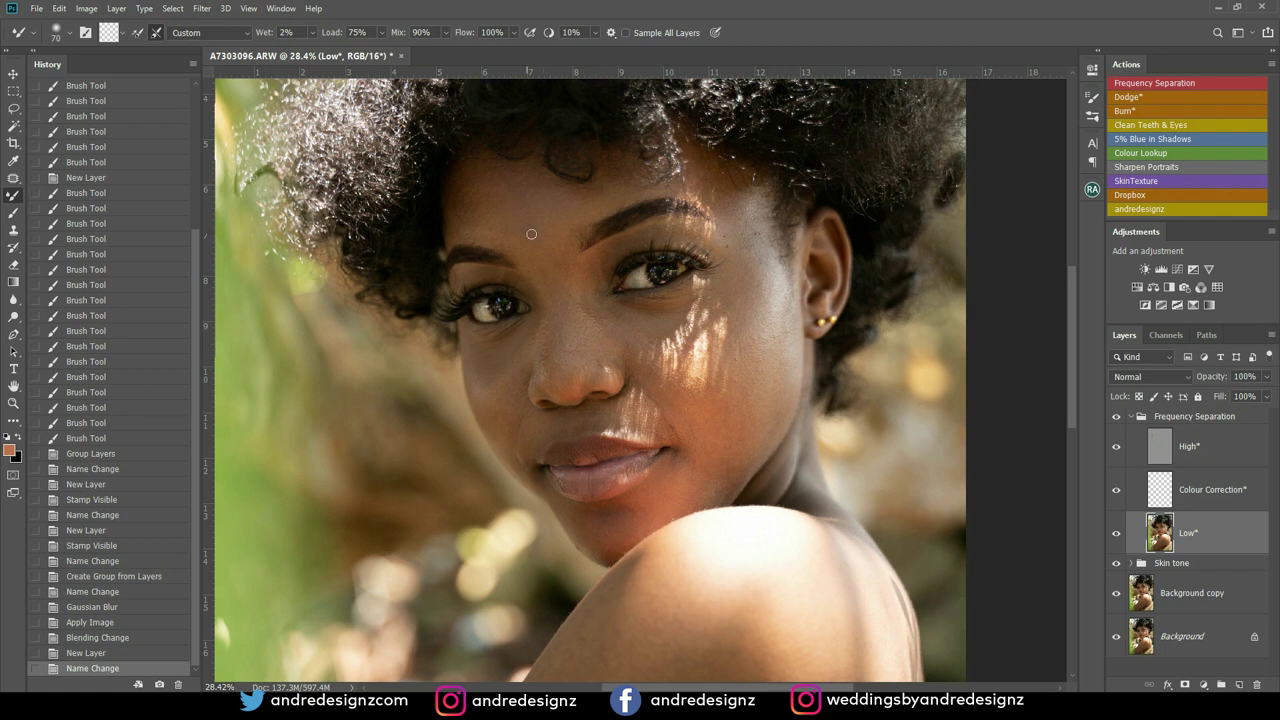
# Enlarge the Mixer Brush and blend the skin tones across the forehead and between the eyebrows on the Low* layer
pyautogui.press(']')
pyautogui.press(']')
pyautogui.press(']')
pyautogui.press(']')
pyautogui.press(']')
pyautogui.press(']')
pyautogui.press(']')
pyautogui.press(']')
pyautogui.press(']')
pyautogui.press('[')
pyautogui.moveTo(521, 206)
pyautogui.mouseDown()
pyautogui.moveTo(506, 180)
pyautogui.moveTo(483, 224)
pyautogui.mouseUp()
pyautogui.moveTo(494, 178)
pyautogui.mouseDown()
pyautogui.moveTo(477, 186)
pyautogui.moveTo(487, 177)
pyautogui.moveTo(471, 235)
pyautogui.mouseUp()
pyautogui.moveTo(567, 188)
pyautogui.mouseDown()
pyautogui.moveTo(526, 205)
pyautogui.moveTo(545, 259)
pyautogui.moveTo(533, 187)
pyautogui.moveTo(553, 293)
pyautogui.mouseUp()
pyautogui.moveTo(580, 230)
pyautogui.mouseDown()
pyautogui.moveTo(549, 251)
pyautogui.moveTo(547, 271)
pyautogui.moveTo(529, 217)
pyautogui.moveTo(463, 200)
pyautogui.moveTo(498, 222)
pyautogui.moveTo(517, 197)
pyautogui.moveTo(526, 254)
pyautogui.mouseUp()
# Blend the skin around the eye with the Mixer Brush at size 150, and enlarge it to 250 for the nose bridge
pyautogui.press('[')
pyautogui.press('[')
pyautogui.press('[')
pyautogui.press('[')
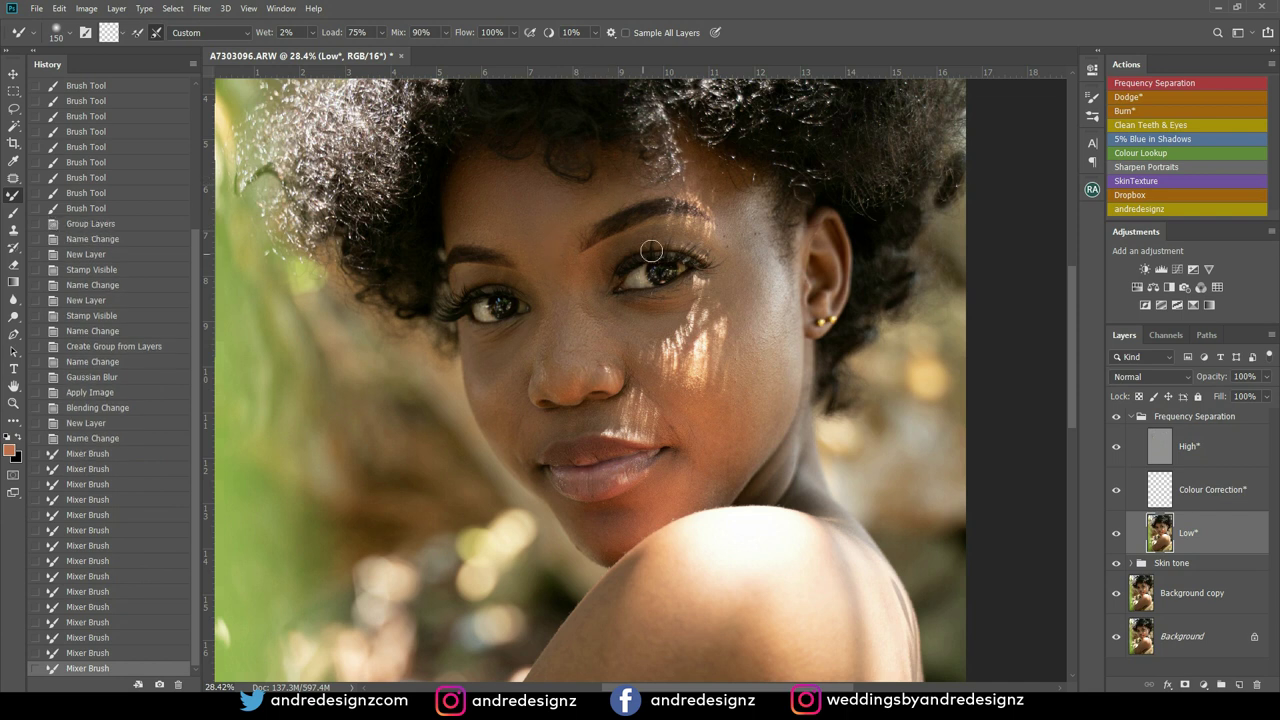
pyautogui.press(']')
pyautogui.press(']')
pyautogui.press(']')
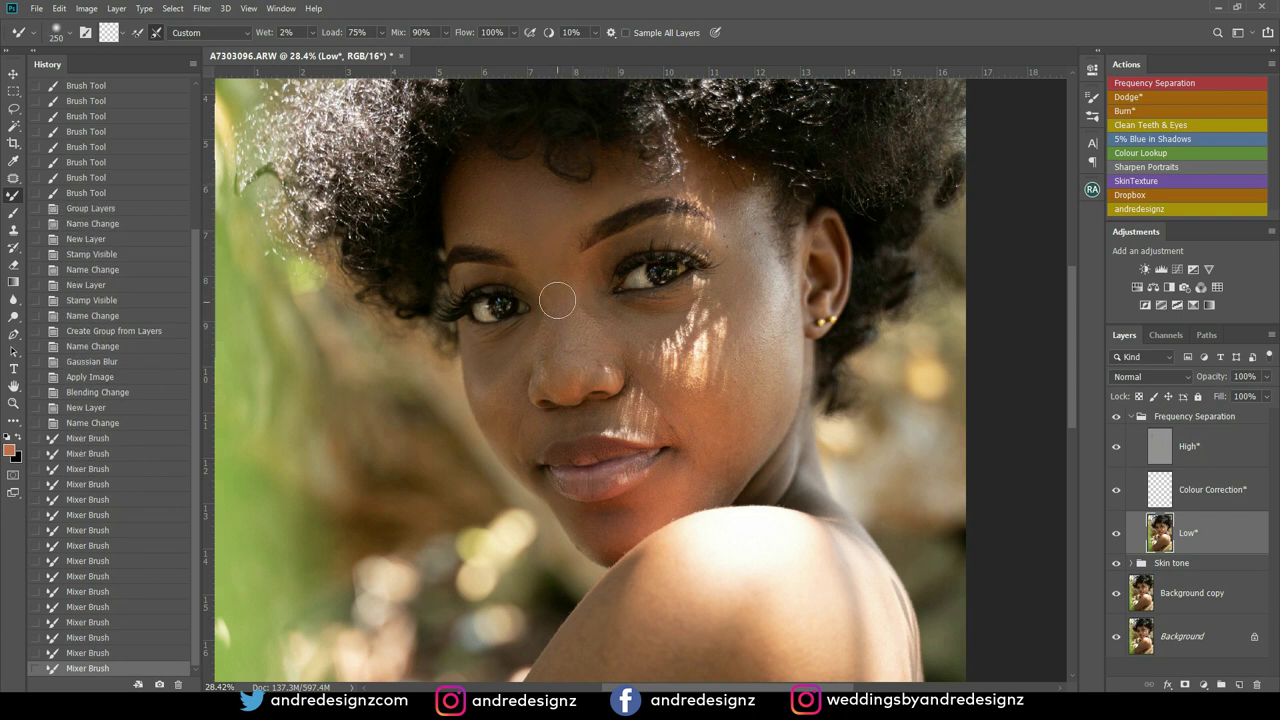
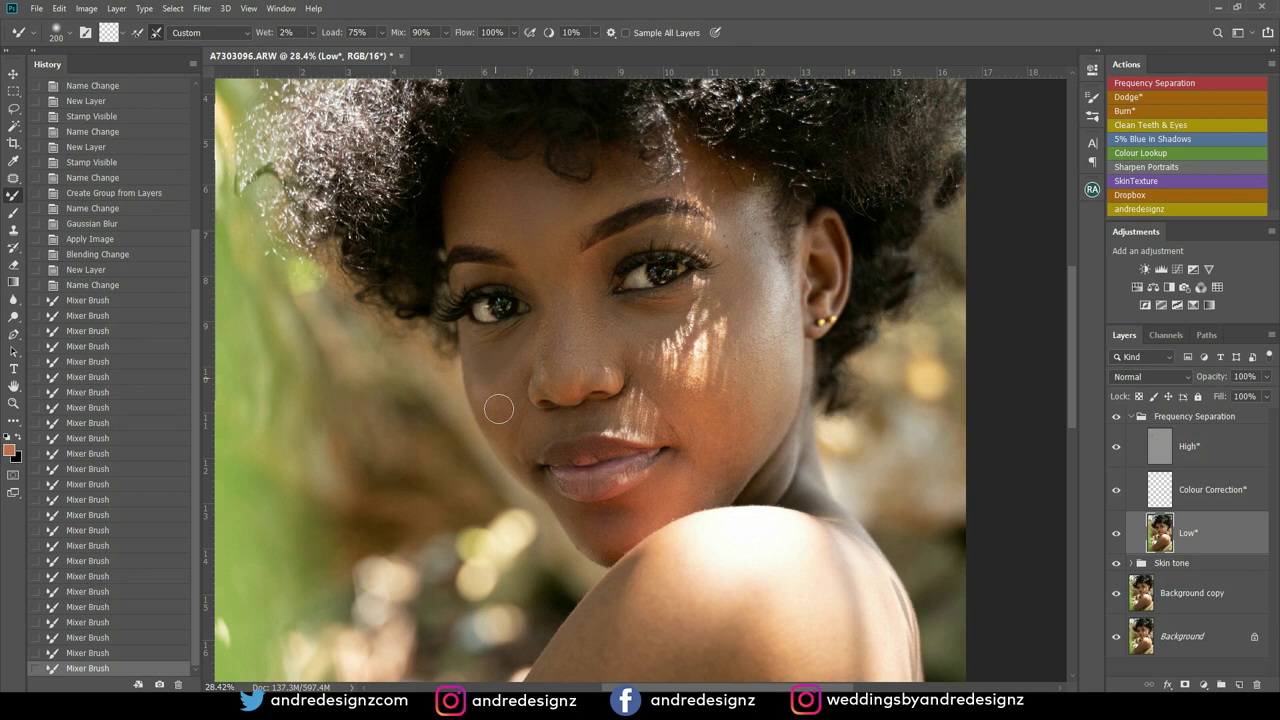
# Blend the cheek beside the nose with the Mixer Brush and toggle the Frequency Separation group's visibility to compare the result
pyautogui.moveTo(531, 329)
pyautogui.mouseDown()
pyautogui.moveTo(513, 413)
pyautogui.moveTo(526, 348)
pyautogui.moveTo(501, 363)
pyautogui.moveTo(523, 372)
pyautogui.moveTo(520, 337)
pyautogui.moveTo(485, 365)
pyautogui.moveTo(523, 382)
pyautogui.moveTo(517, 341)
pyautogui.moveTo(531, 421)
pyautogui.moveTo(559, 407)
pyautogui.moveTo(570, 426)
pyautogui.moveTo(545, 444)
pyautogui.moveTo(486, 369)
pyautogui.moveTo(491, 394)
pyautogui.moveTo(490, 329)
pyautogui.mouseUp()
pyautogui.moveTo(527, 413); pyautogui.dragTo(505, 420)
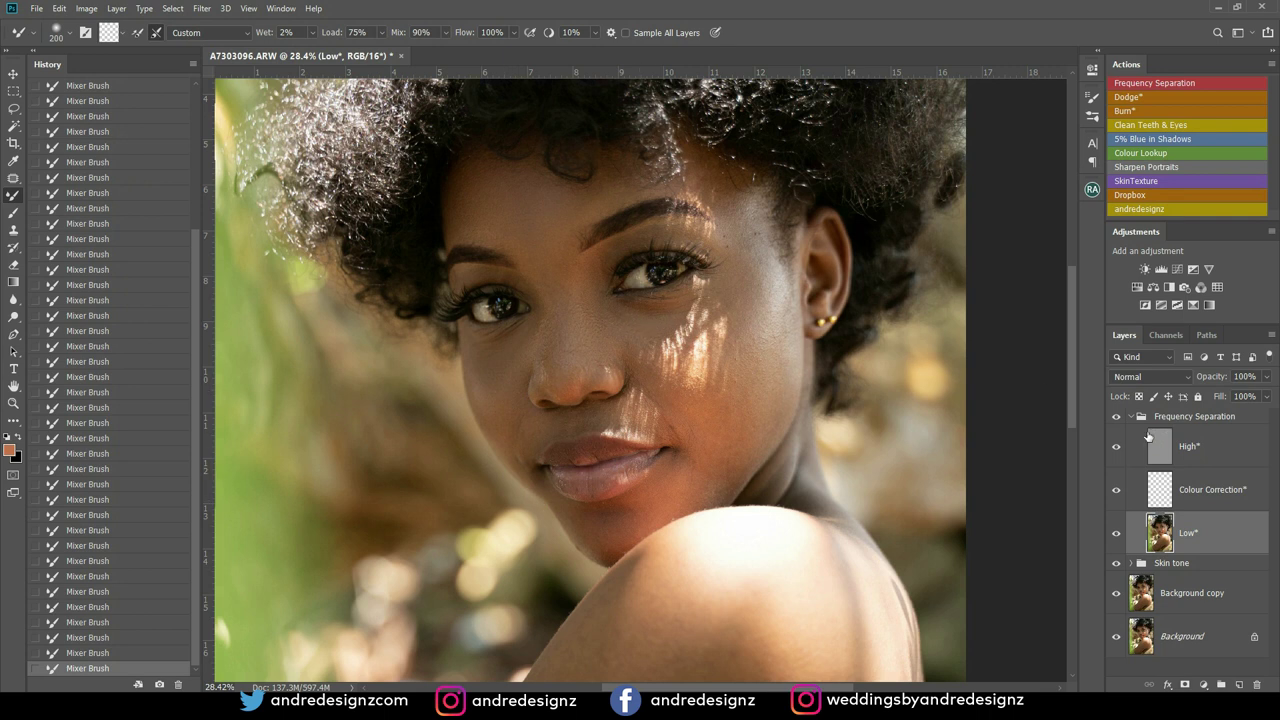
pyautogui.click(1116, 418)
pyautogui.click(1116, 420)
pyautogui.click(1116, 420)
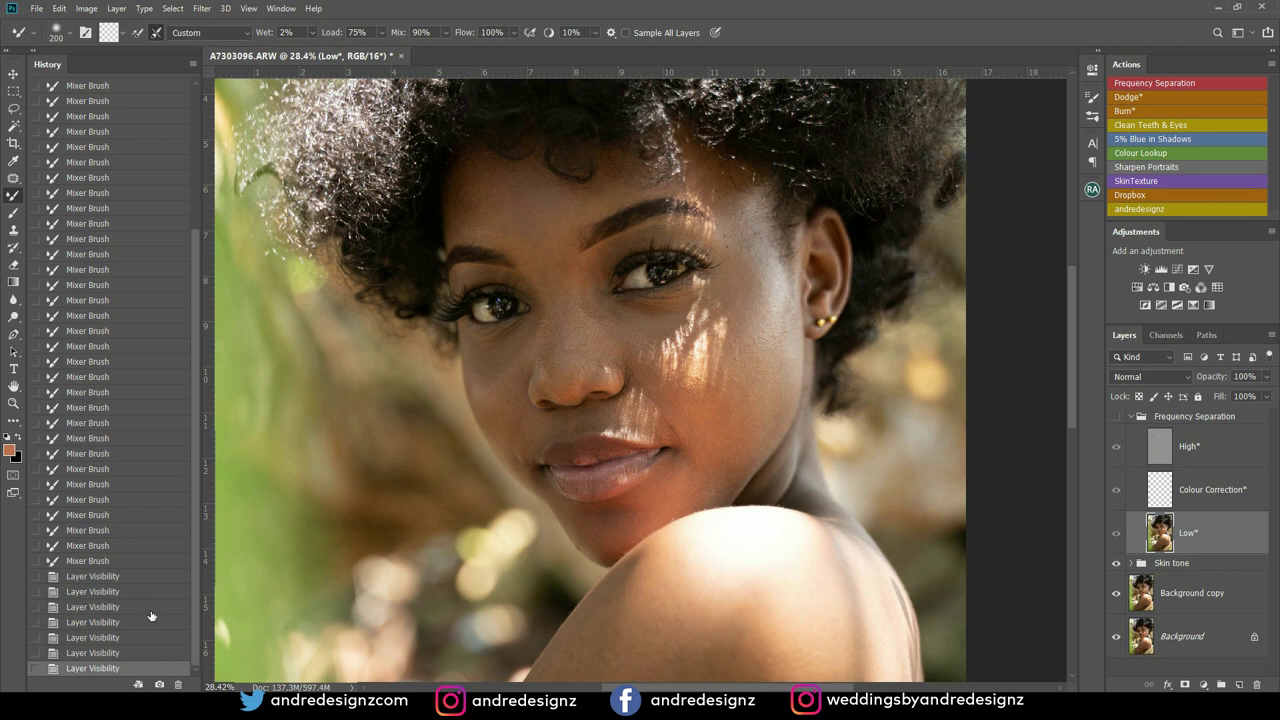
# Compare the portrait at several earlier Mixer Brush states in the history to examine how the skin blending progressed
pyautogui.click(155, 441)
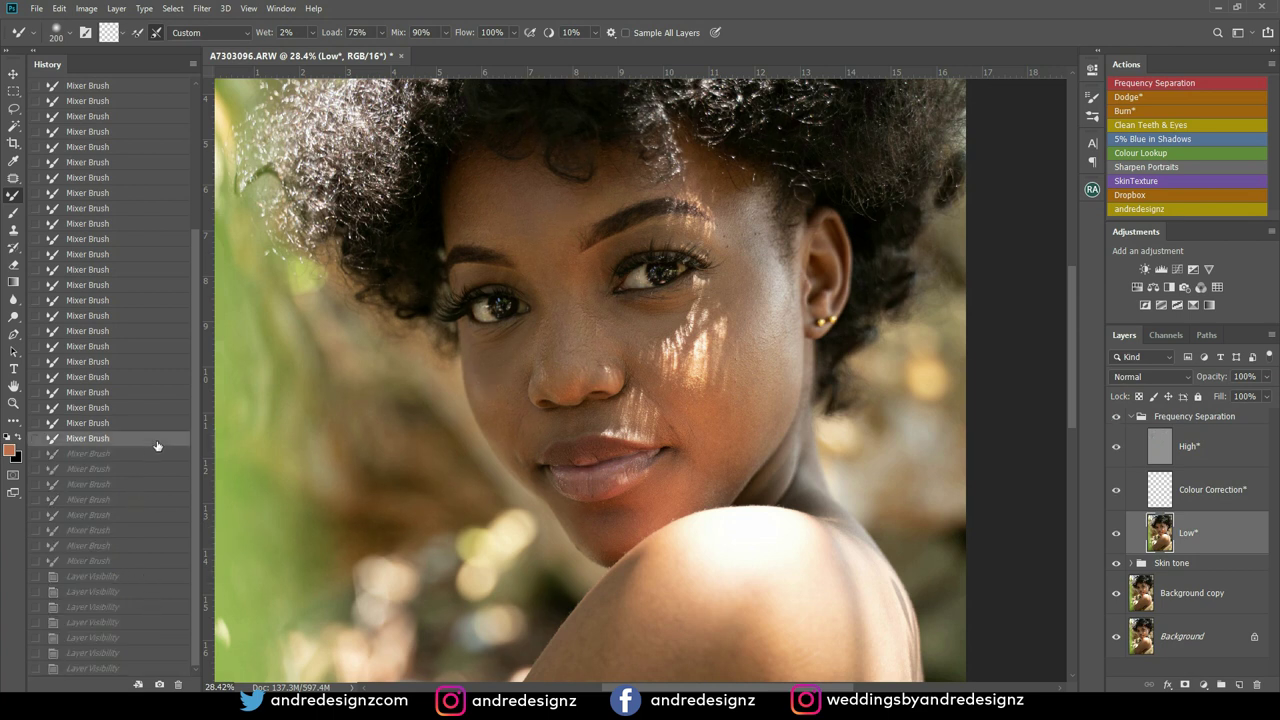
pyautogui.click(169, 377)
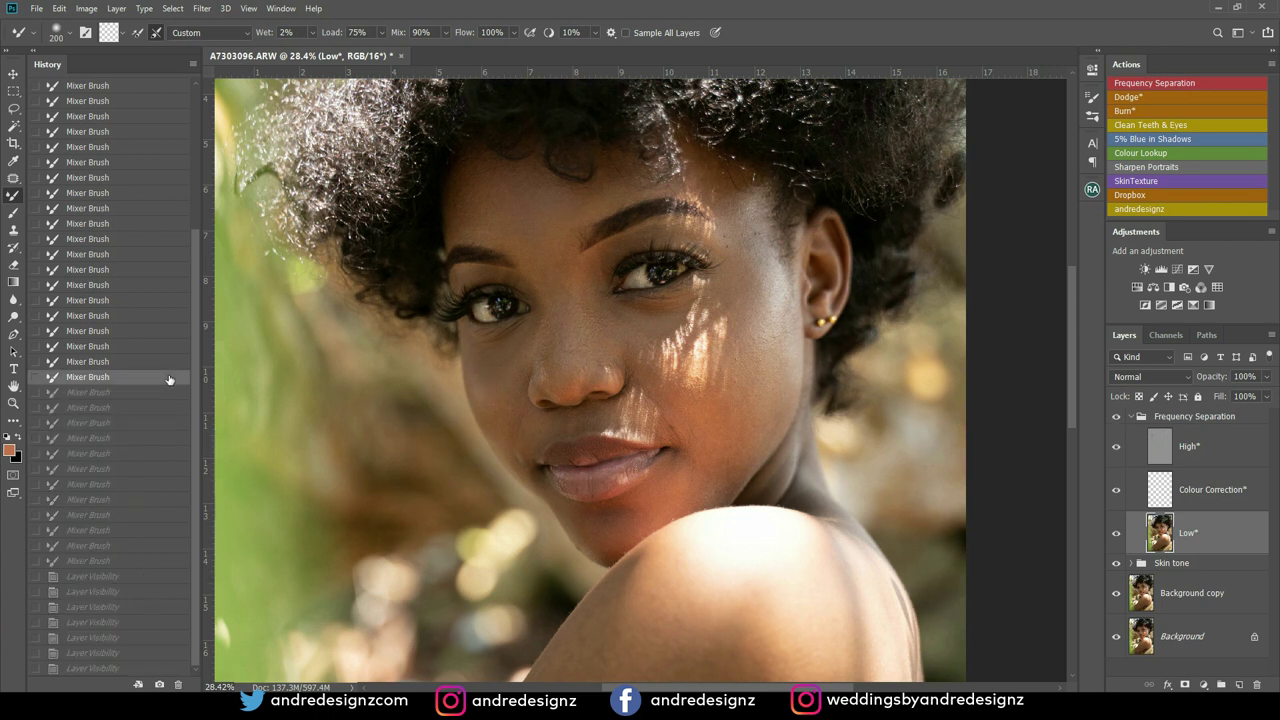
pyautogui.click(168, 332)
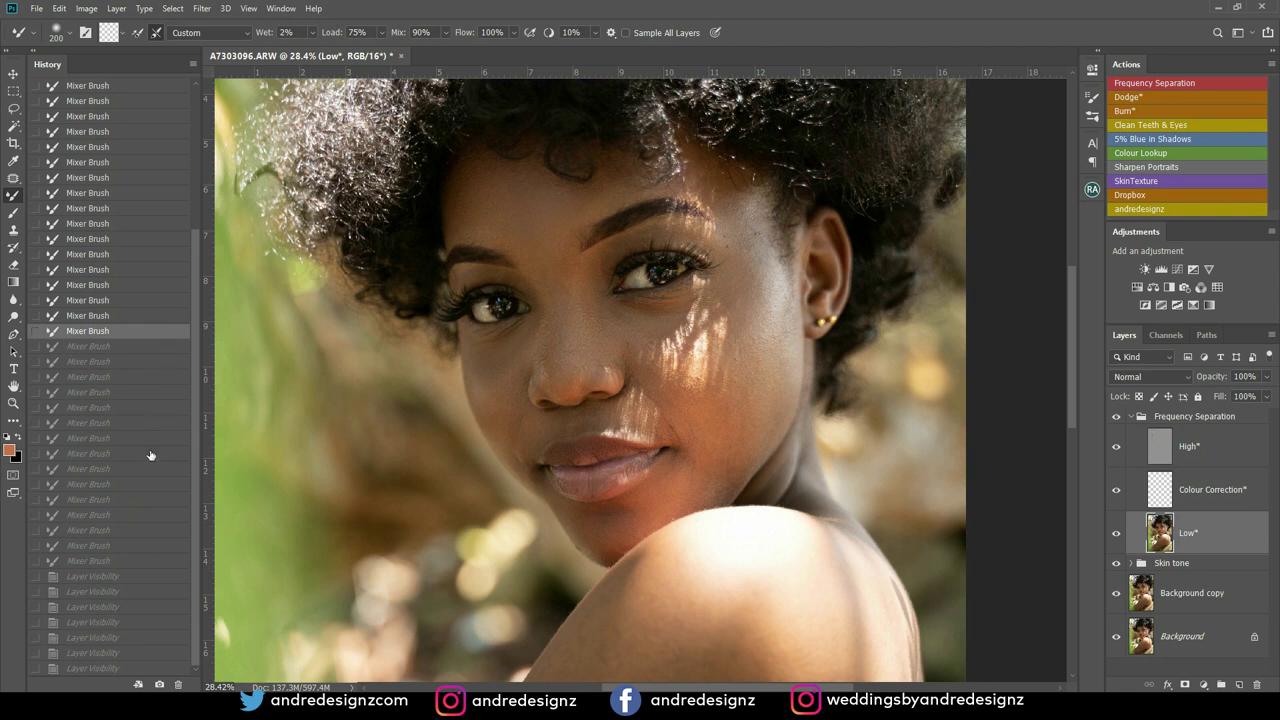
pyautogui.click(148, 500)
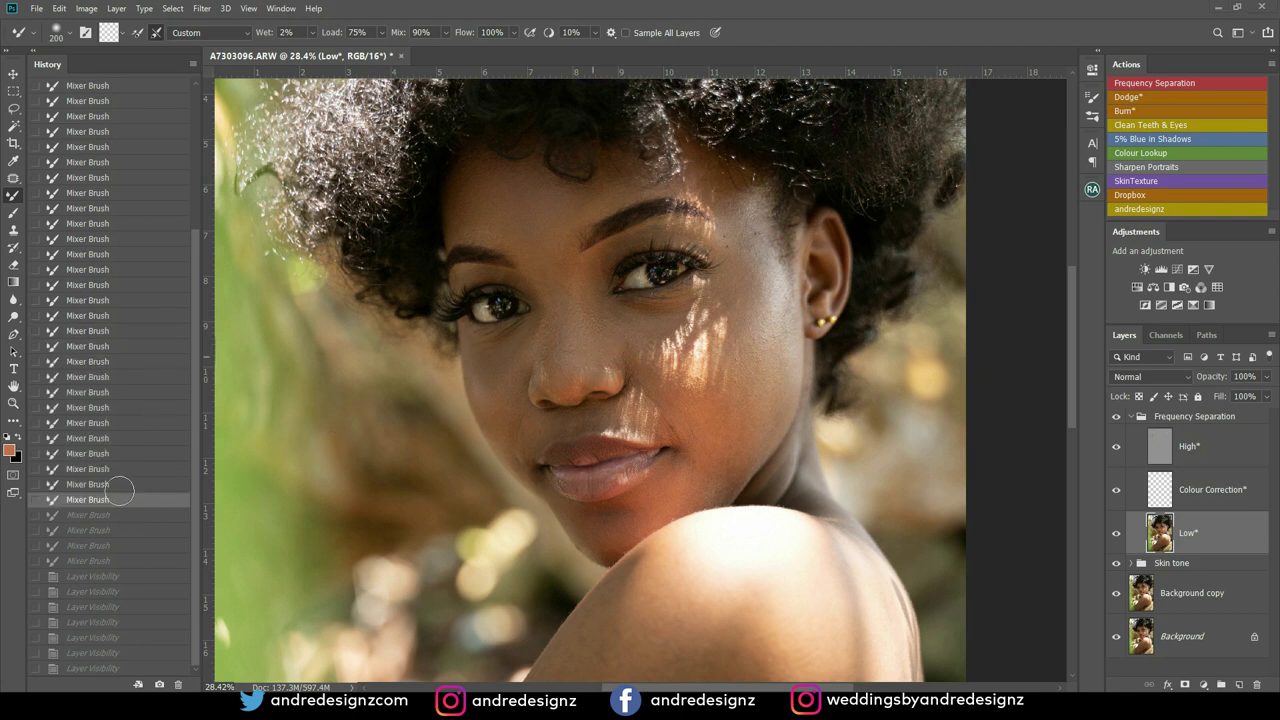
pyautogui.click(121, 469)
pyautogui.click(130, 438)
pyautogui.click(138, 392)
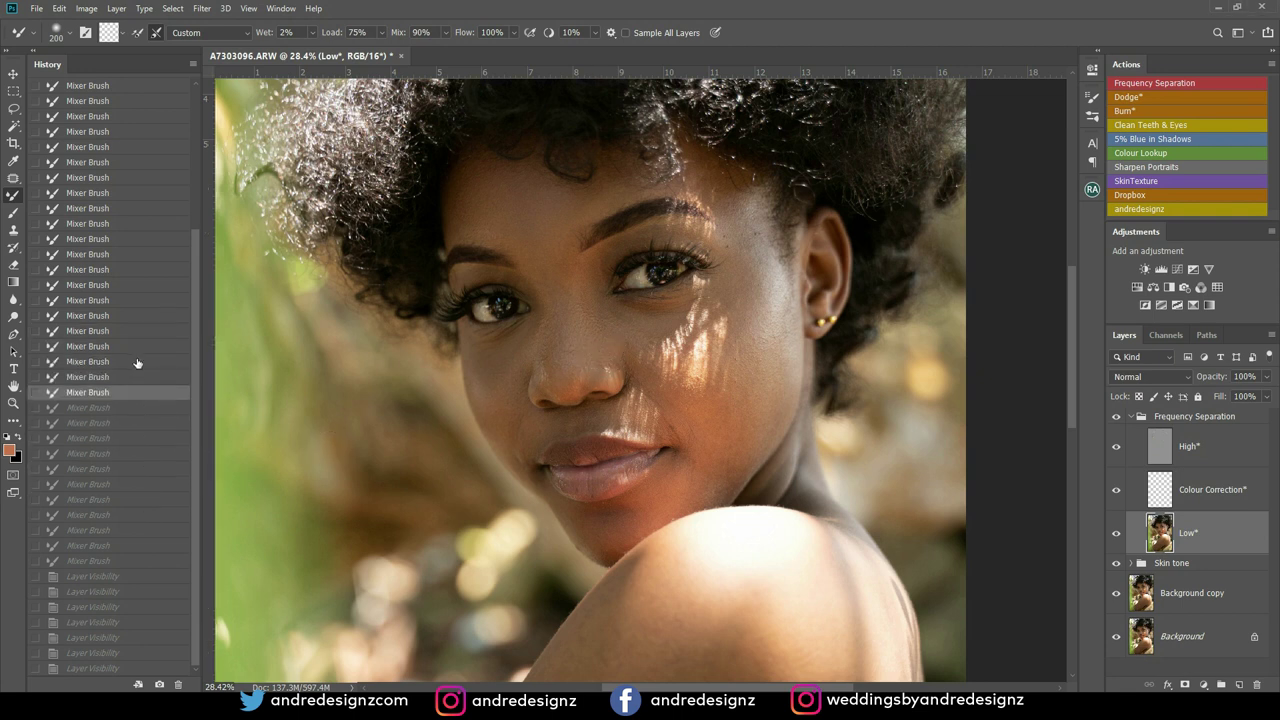
pyautogui.click(139, 316)
pyautogui.click(144, 286)
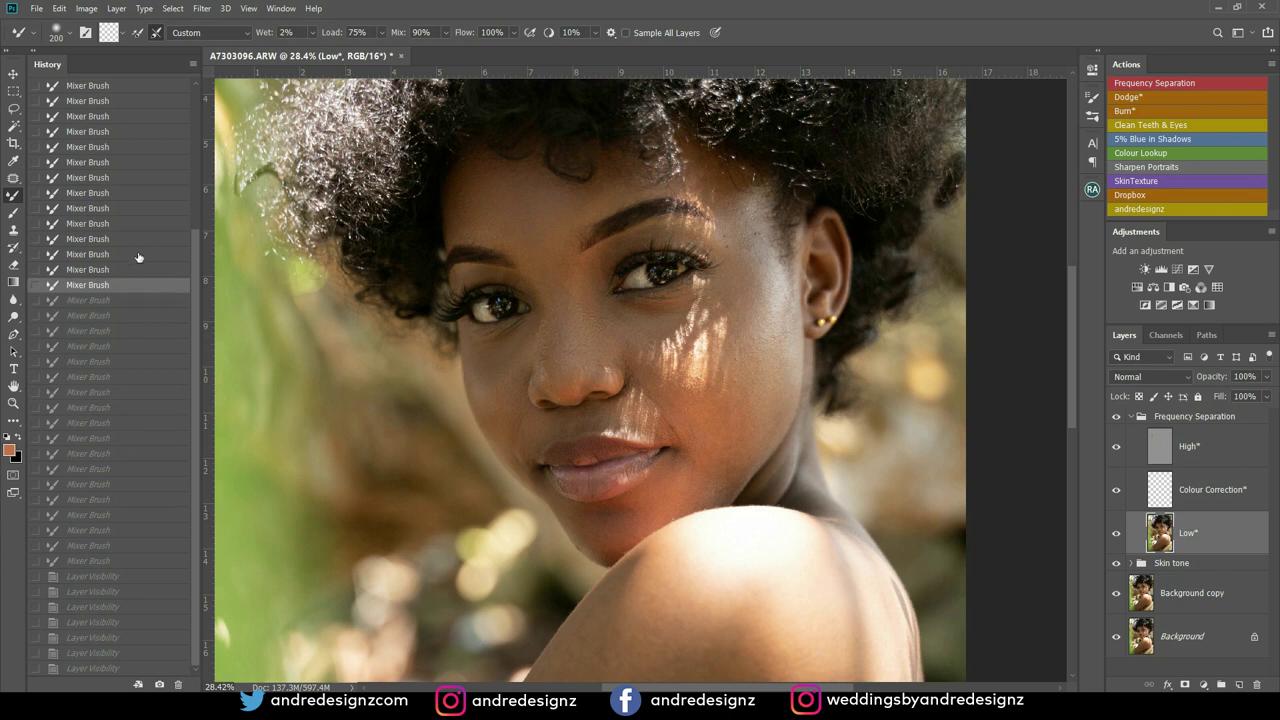
pyautogui.click(150, 220)
pyautogui.click(144, 132)
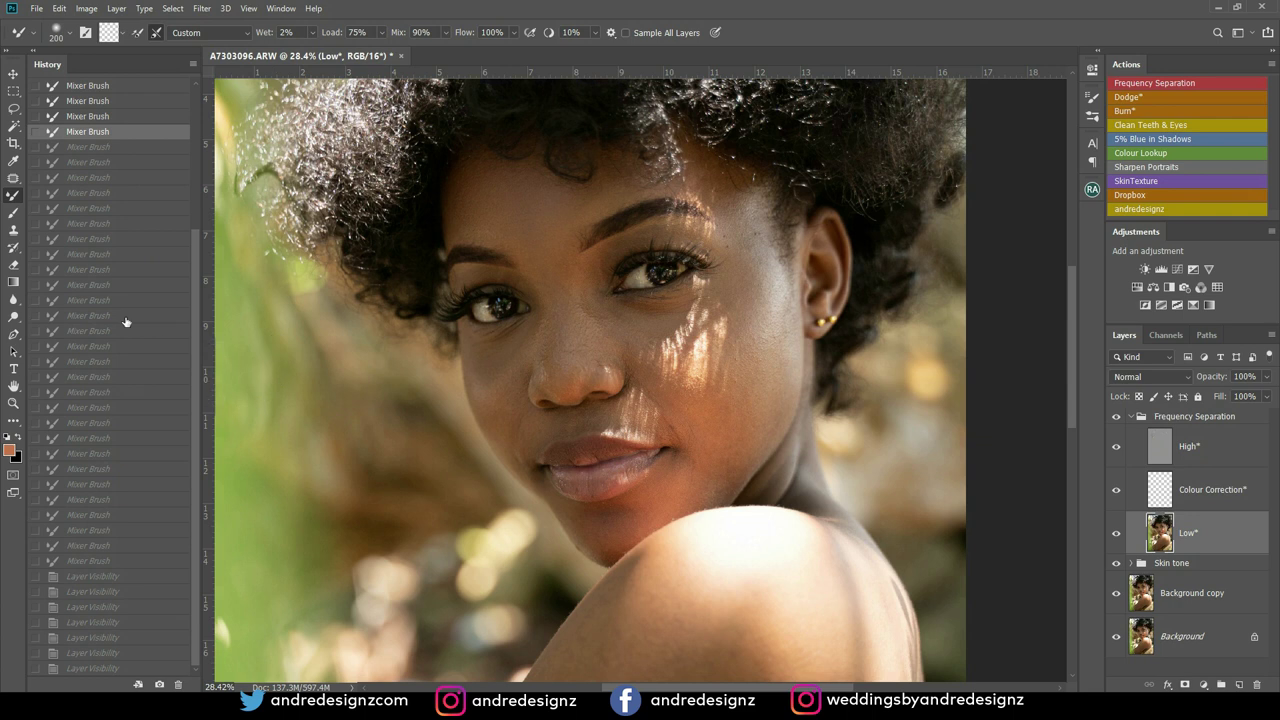
pyautogui.click(140, 286)
pyautogui.click(139, 347)
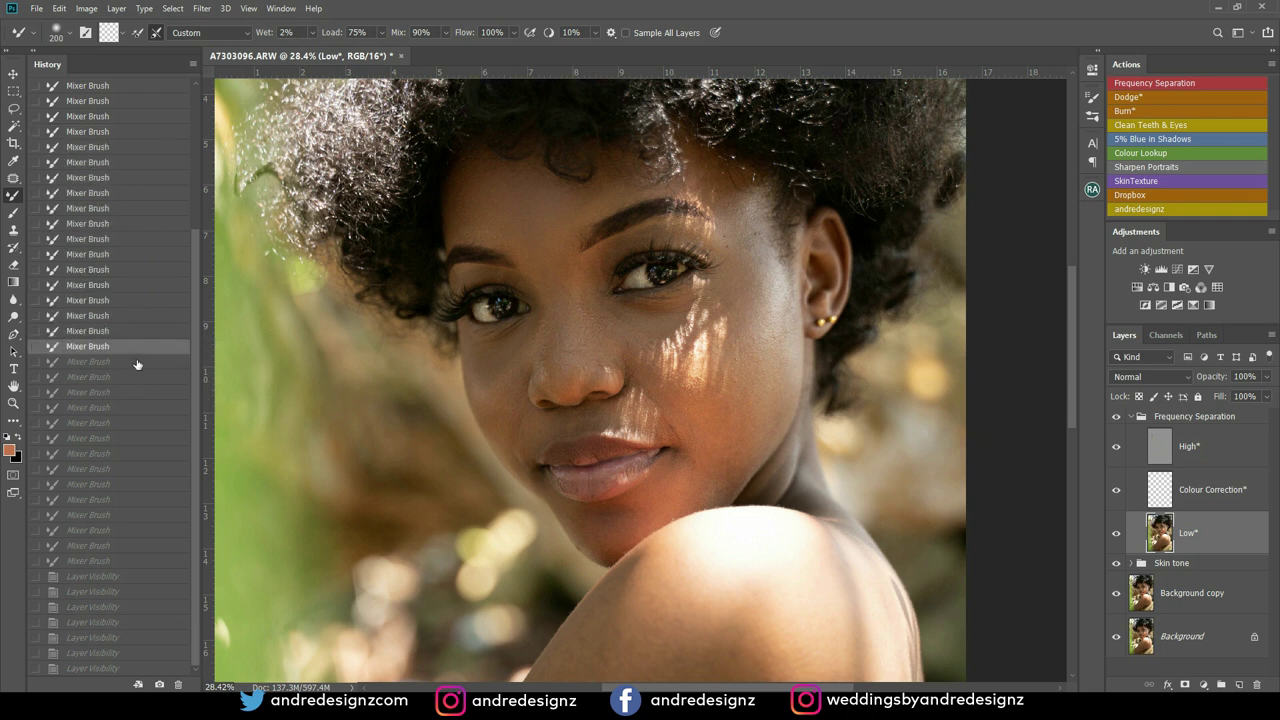
pyautogui.click(141, 396)
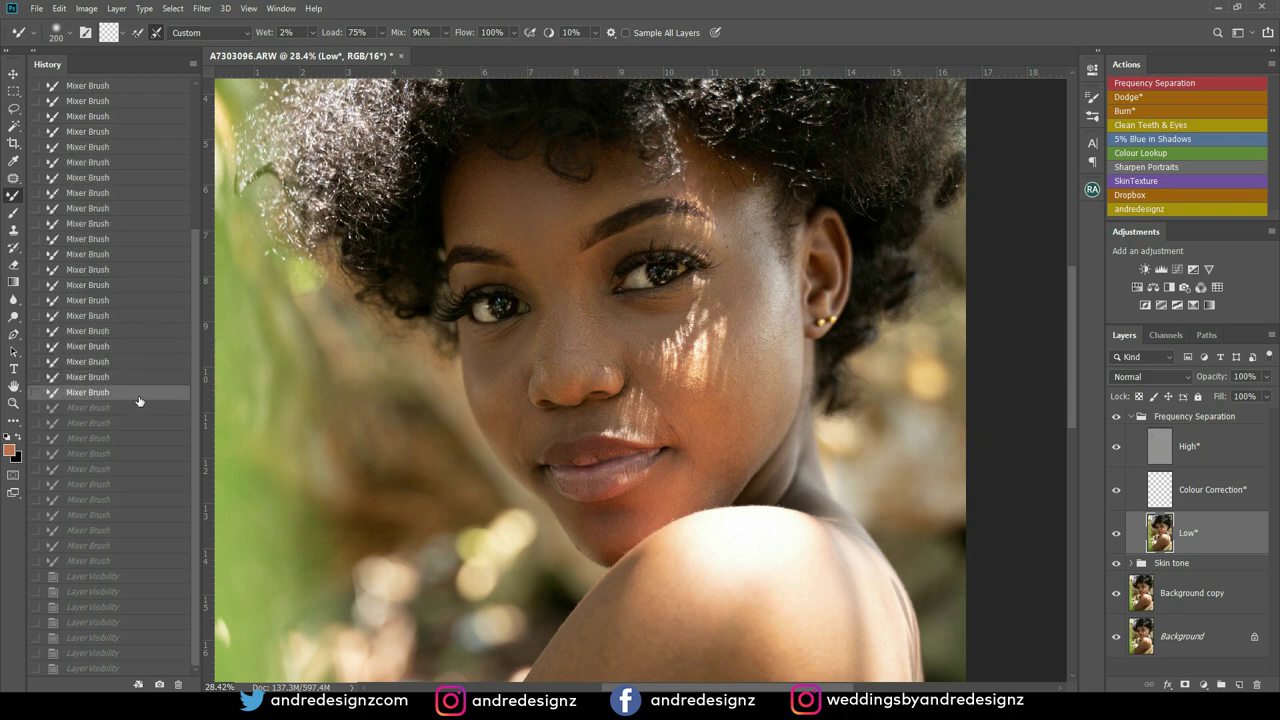
pyautogui.moveTo(196, 284); pyautogui.dragTo(211, 98)
# Go through the history from the earliest Mixer Brush state and return to the one before the last six strokes
pyautogui.click(145, 112)
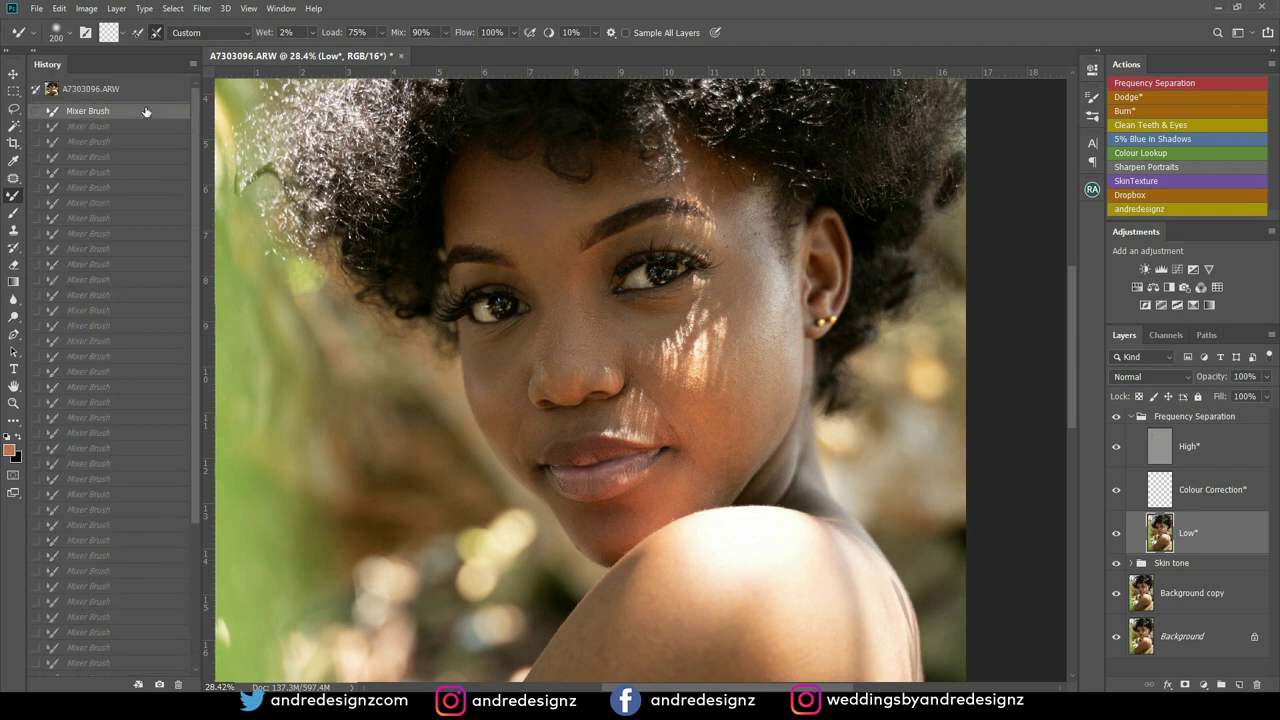
pyautogui.click(117, 218)
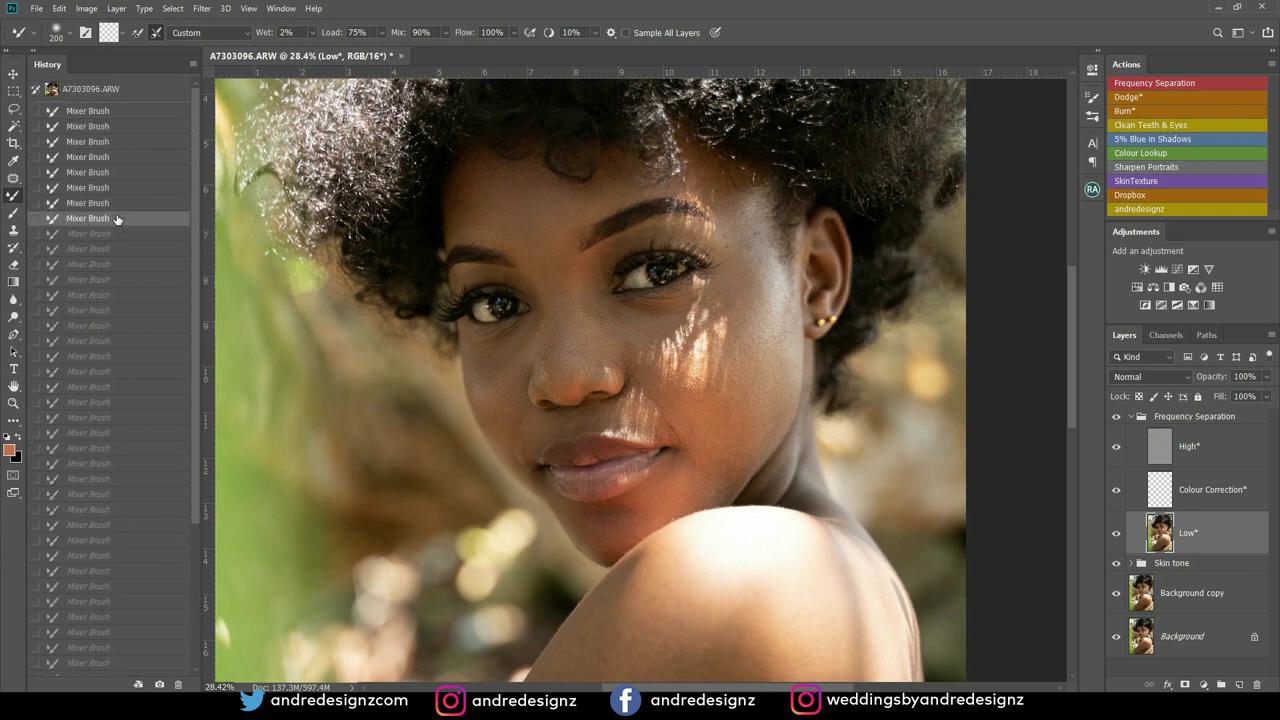
pyautogui.click(117, 282)
pyautogui.click(91, 357)
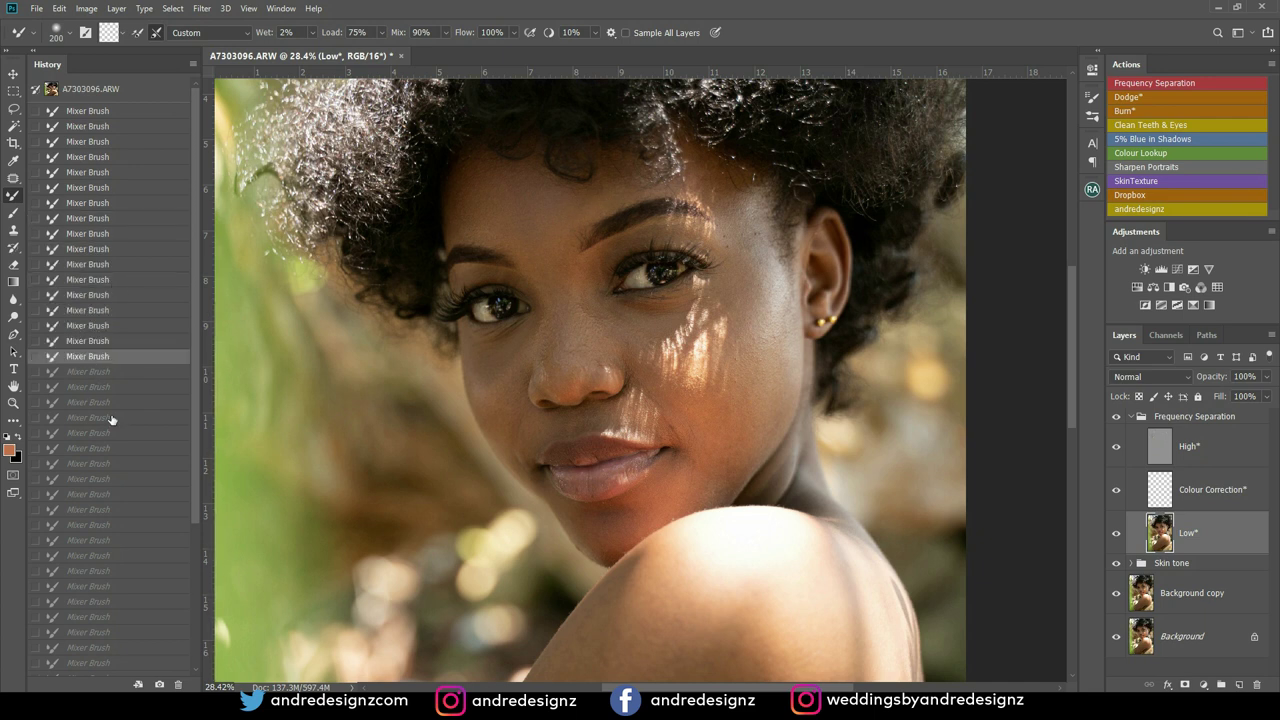
pyautogui.scroll(-1, 95, 380)
pyautogui.click(107, 424)
pyautogui.click(116, 472)
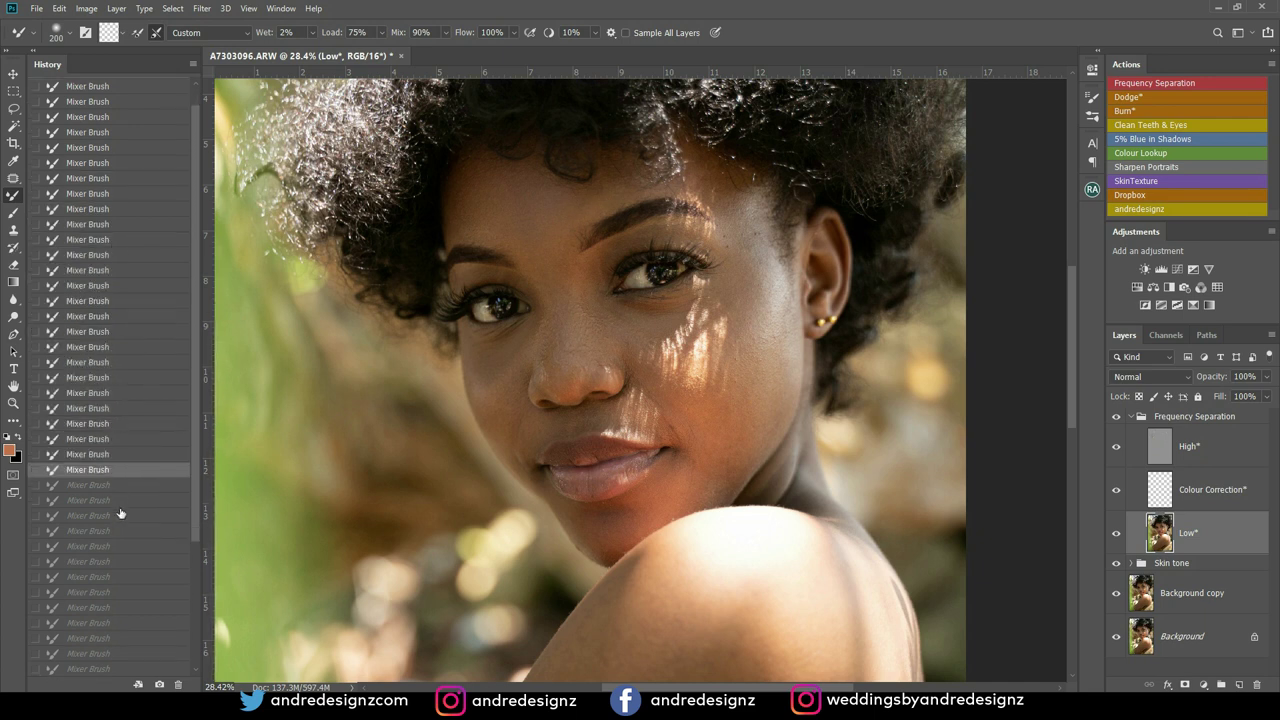
pyautogui.click(120, 514)
pyautogui.click(121, 531)
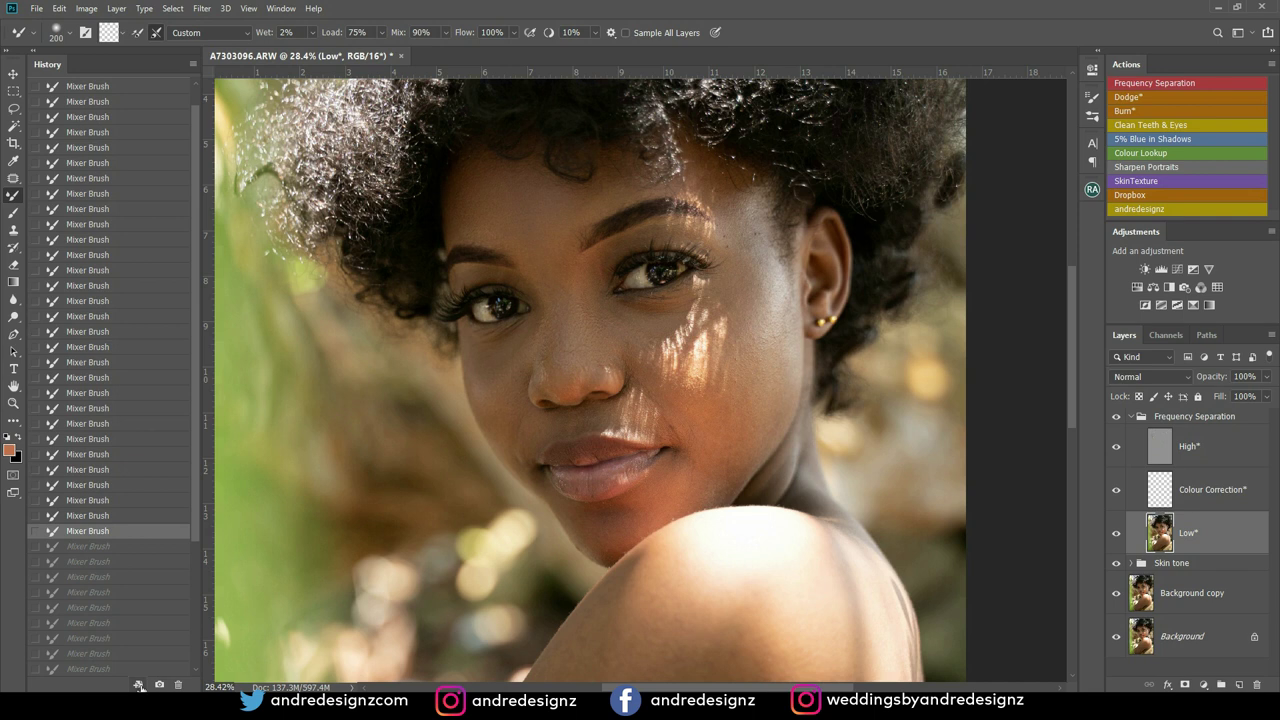
pyautogui.click(123, 578)
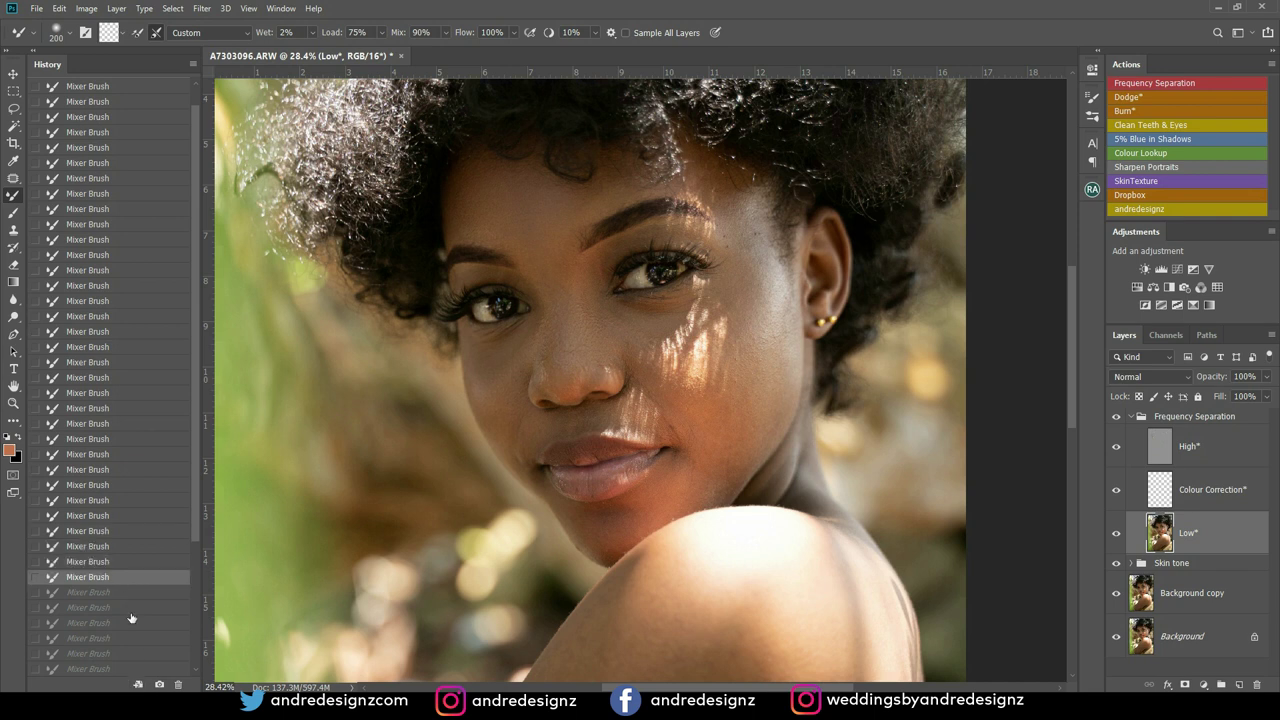
pyautogui.click(130, 613)
pyautogui.scroll(-2, 128, 630)
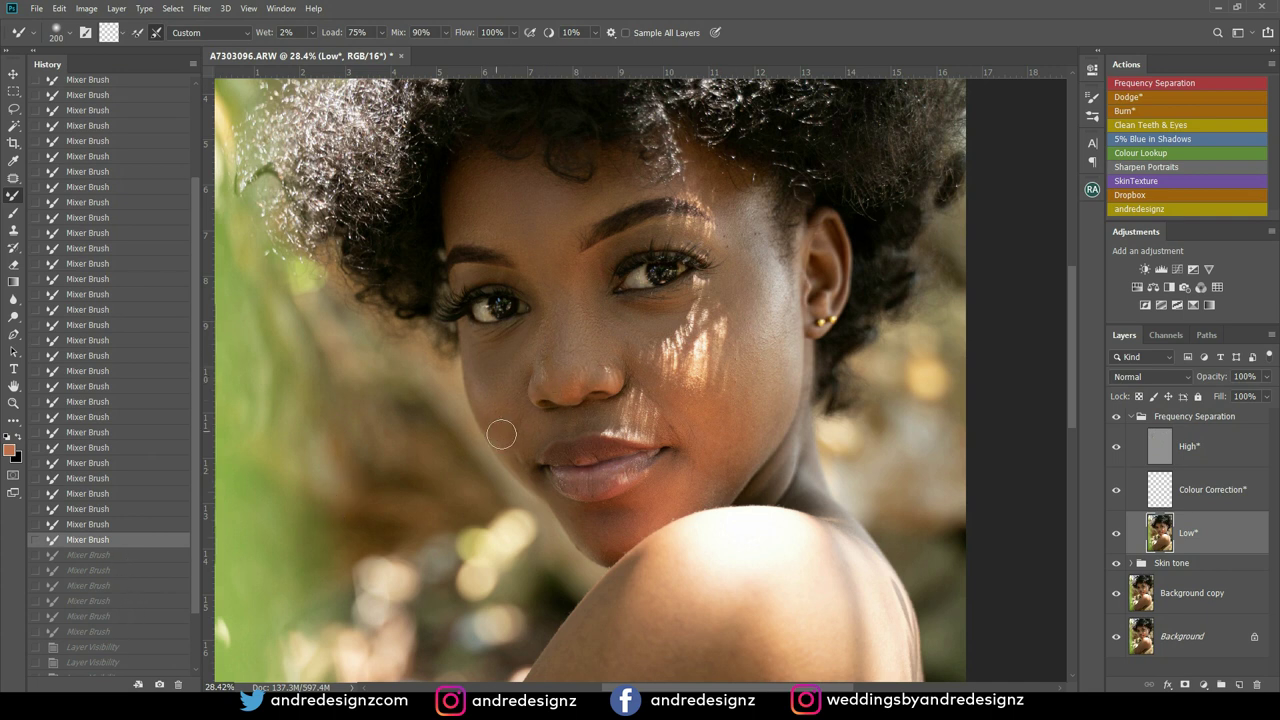
# Blend the shaded cheek beside the nose and the skin above the upper lip on the Low* layer at brush size 200
pyautogui.moveTo(503, 426); pyautogui.dragTo(517, 457)
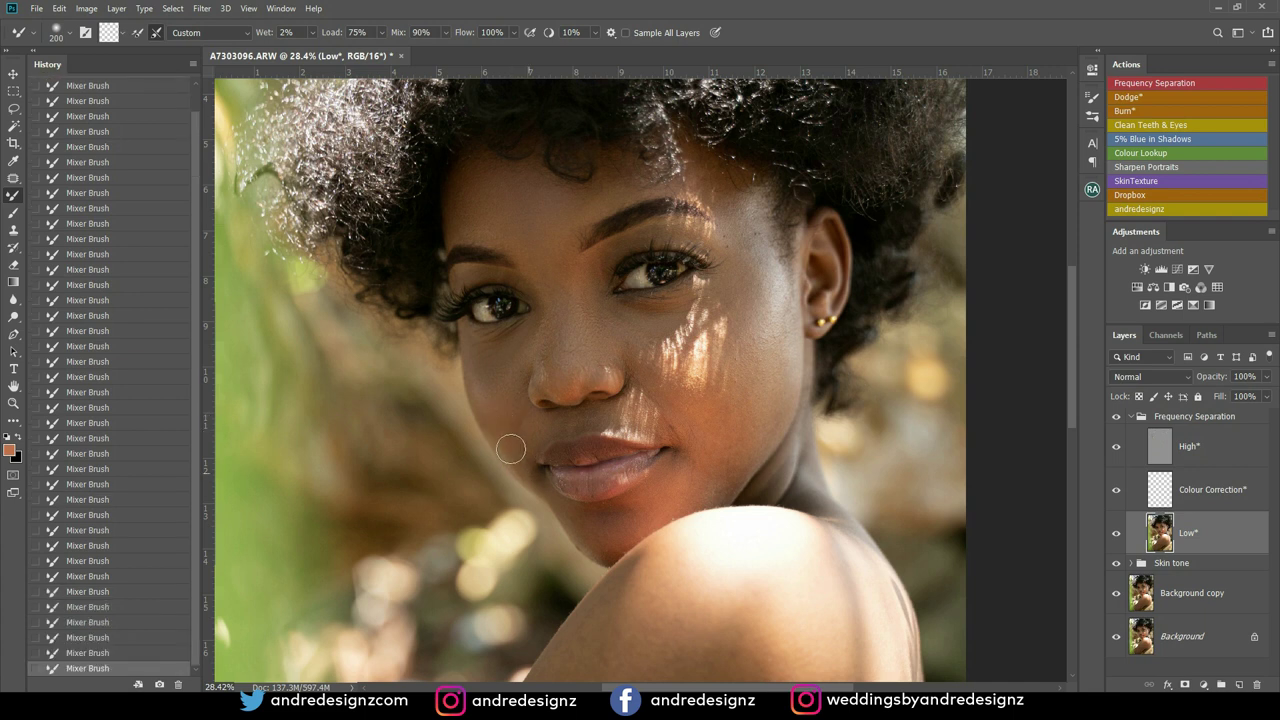
pyautogui.moveTo(512, 394)
pyautogui.mouseDown()
pyautogui.moveTo(526, 328)
pyautogui.moveTo(510, 414)
pyautogui.moveTo(522, 359)
pyautogui.mouseUp()
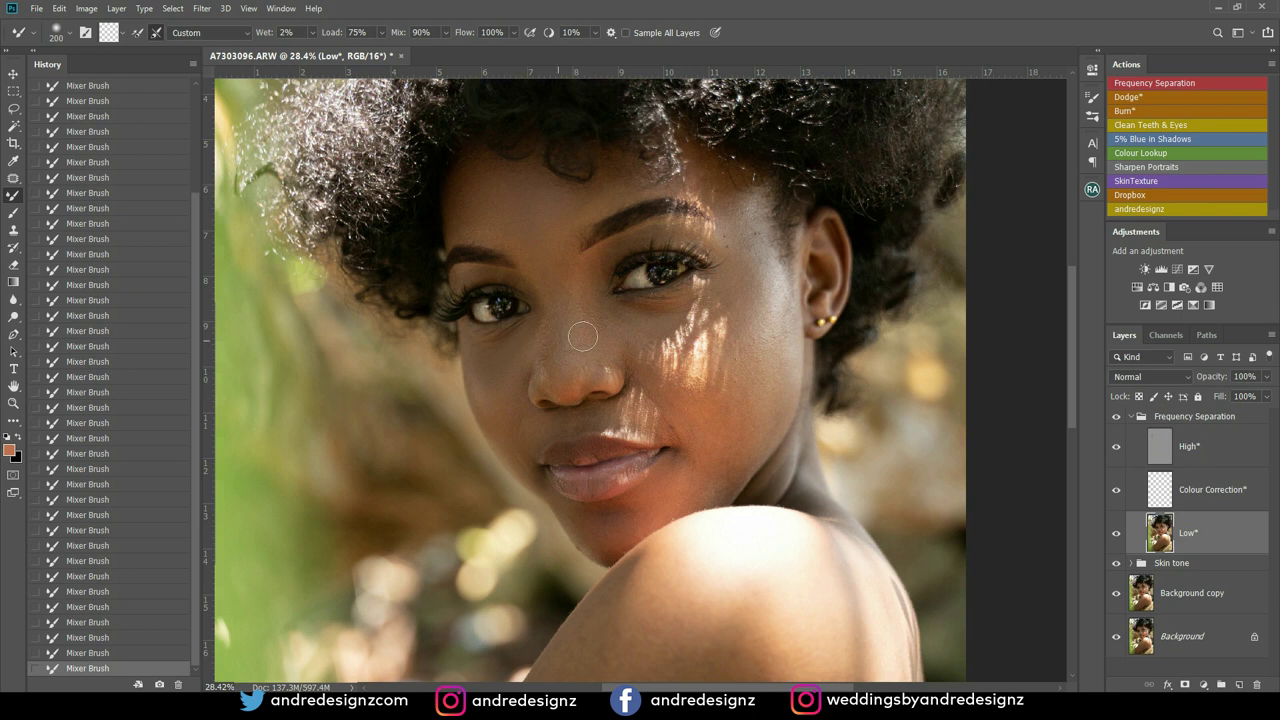
pyautogui.moveTo(658, 431)
pyautogui.mouseDown()
pyautogui.moveTo(634, 398)
pyautogui.moveTo(660, 438)
pyautogui.moveTo(576, 429)
pyautogui.mouseUp()
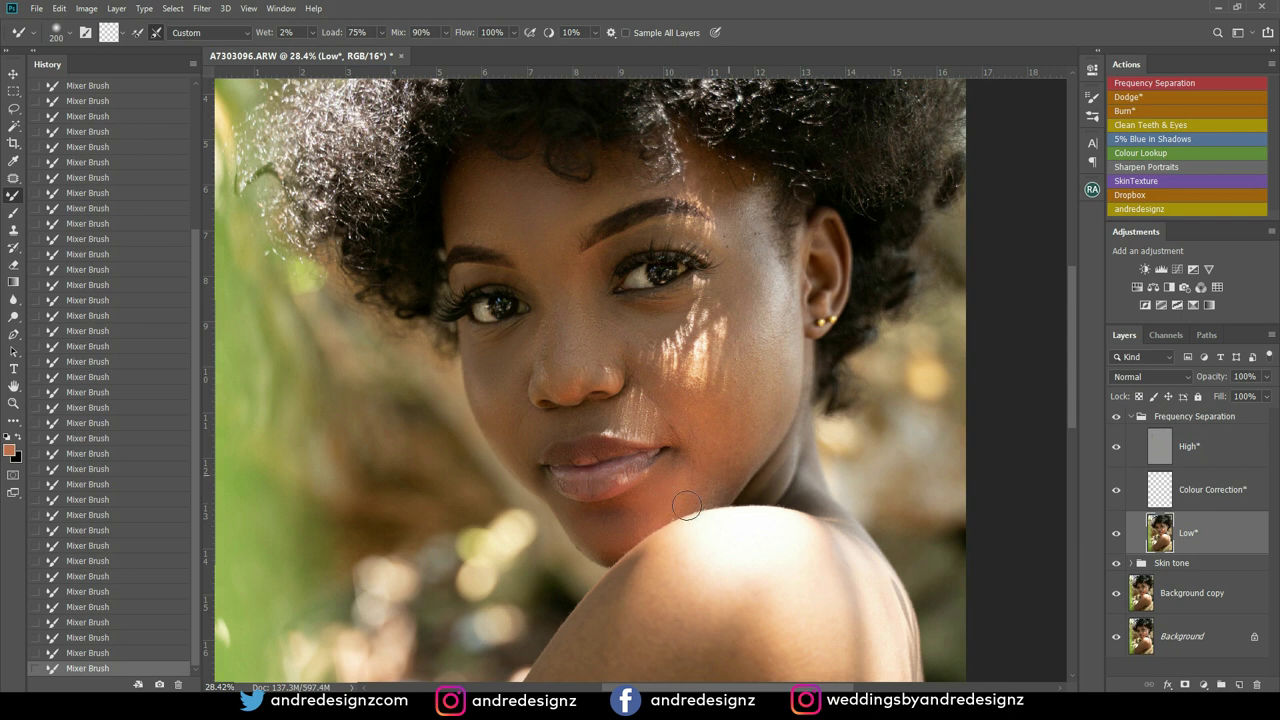
# Blend the edges of the sunlit patch on the cheek with the Mixer Brush, varying the brush size around 200
pyautogui.press('Return')
pyautogui.press('Return')
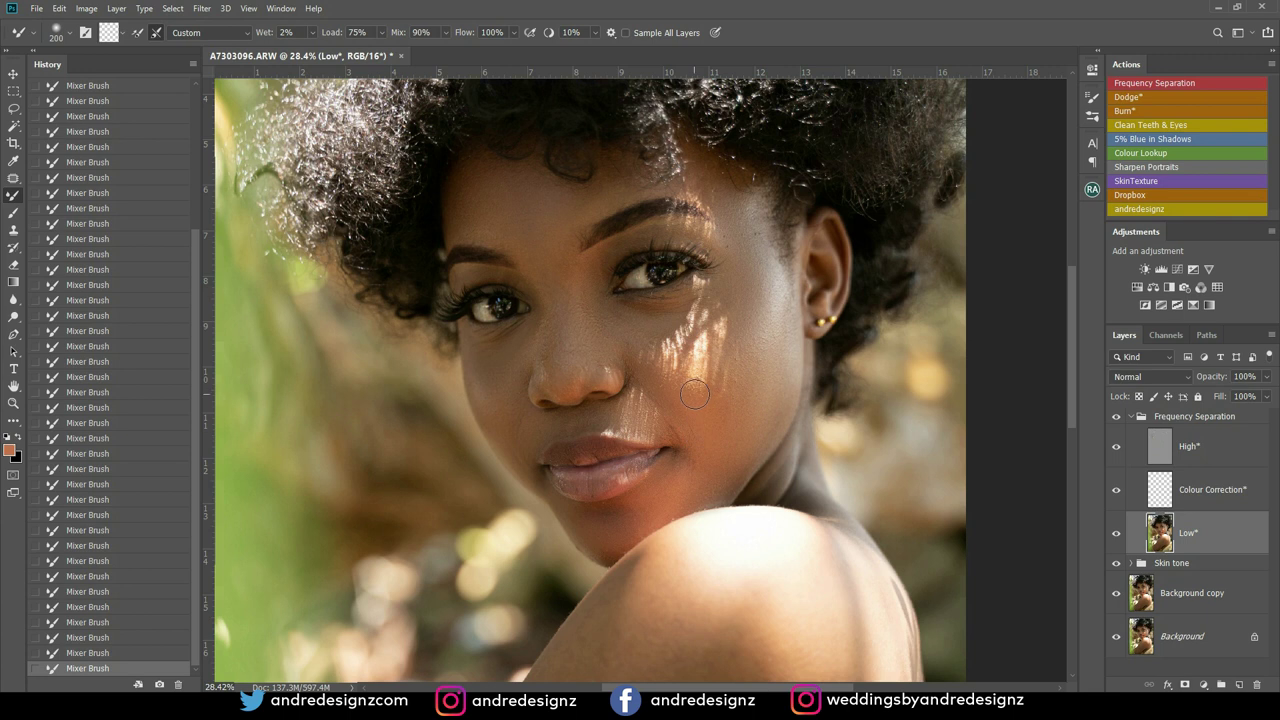
pyautogui.press(']')
pyautogui.press(']')
pyautogui.press('[')
pyautogui.press('[')
pyautogui.press('[')
pyautogui.press('[')
pyautogui.press('[')
pyautogui.press(']')
# Compare earlier history states and undo the last three Mixer Brush strokes on the sunlit cheek
pyautogui.click(102, 607)
pyautogui.click(110, 578)
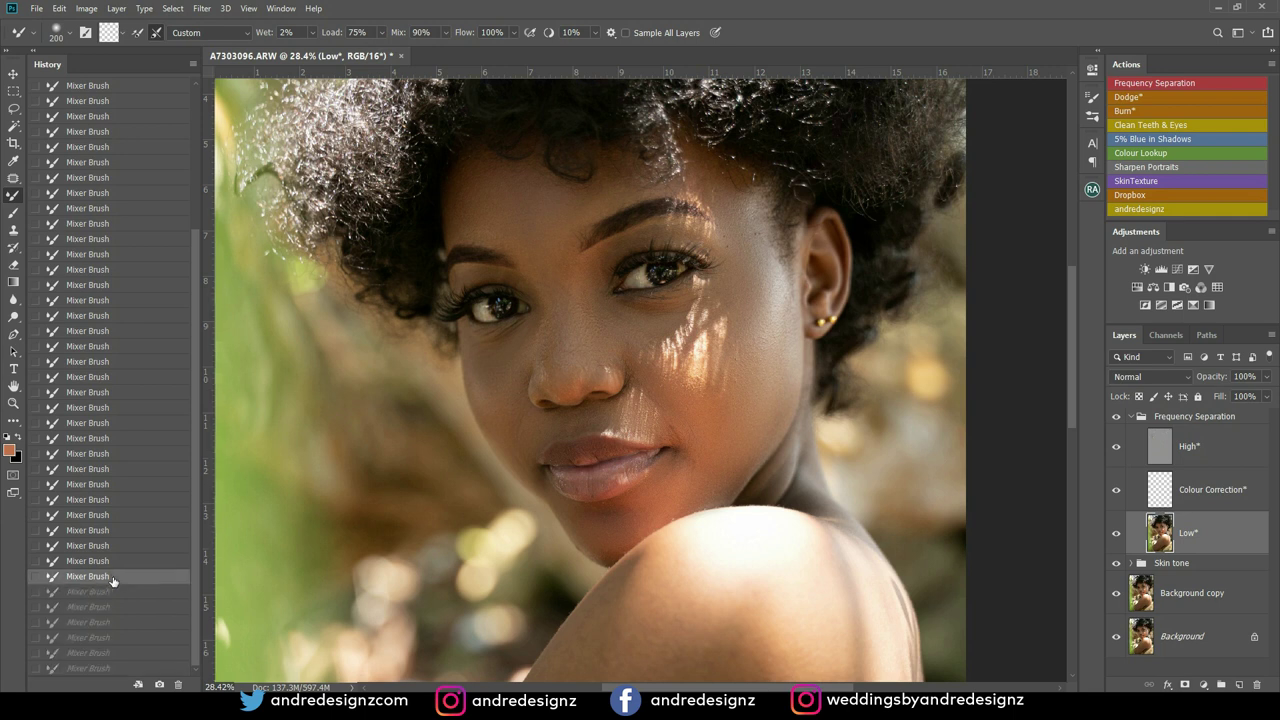
pyautogui.click(116, 536)
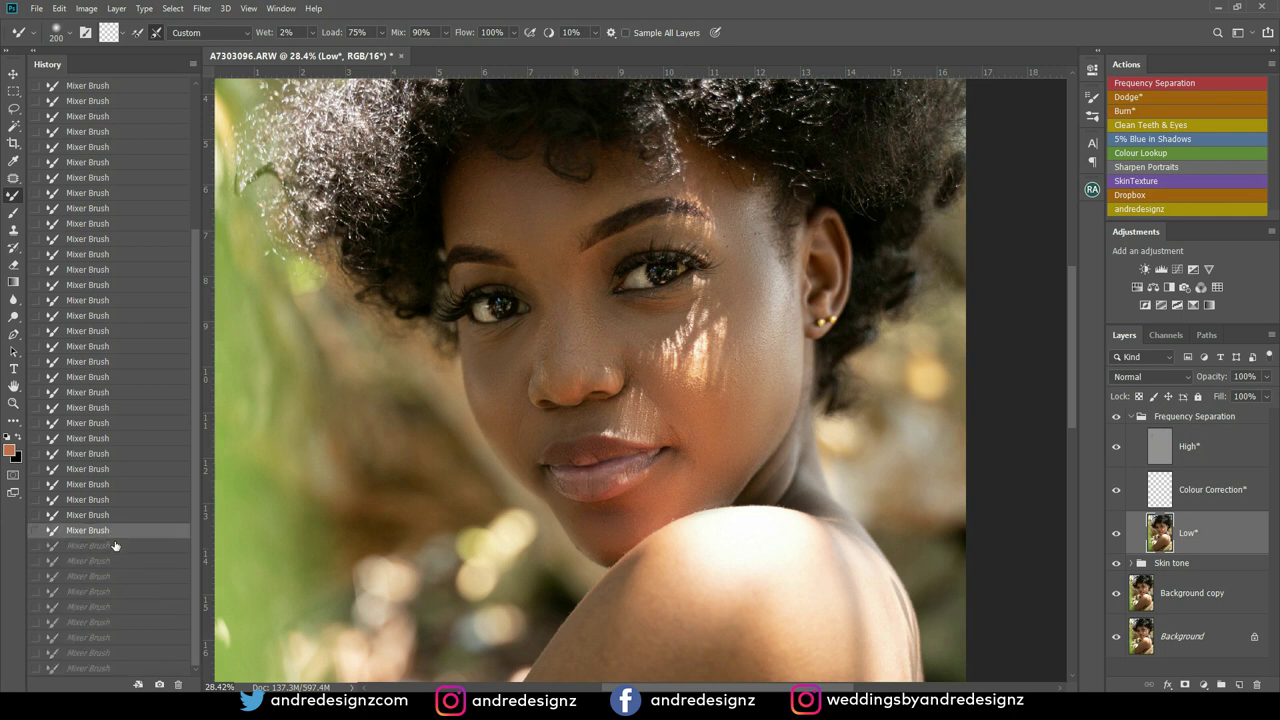
pyautogui.click(97, 440)
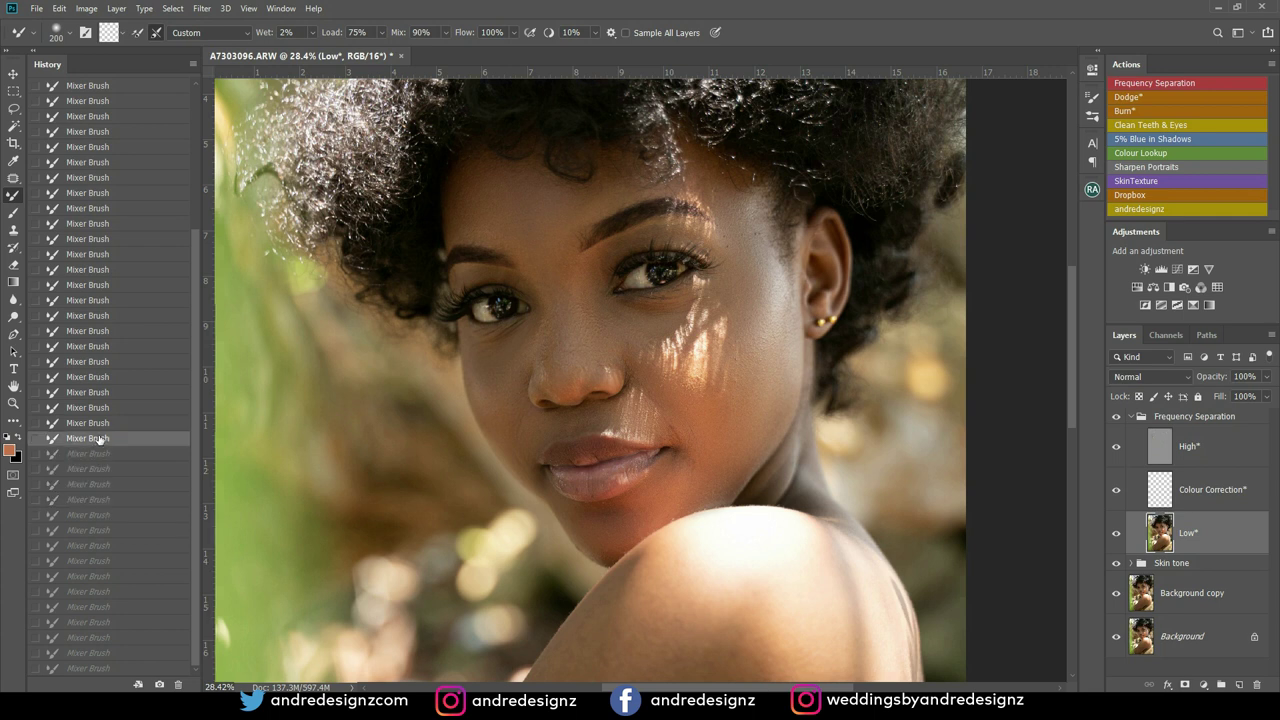
pyautogui.click(110, 623)
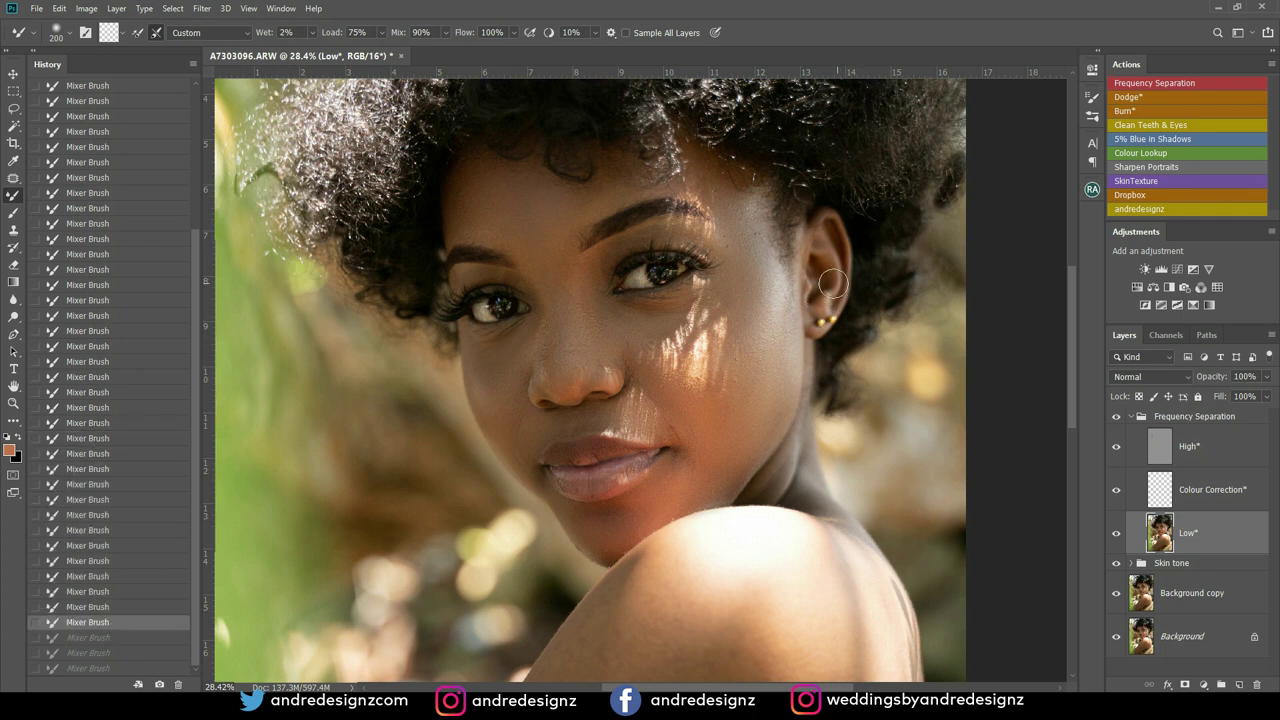
# Blend the skin from the outer cheek down to the jawline with the Mixer Brush, comparing the last stroke undone and redone
pyautogui.click(14, 178)
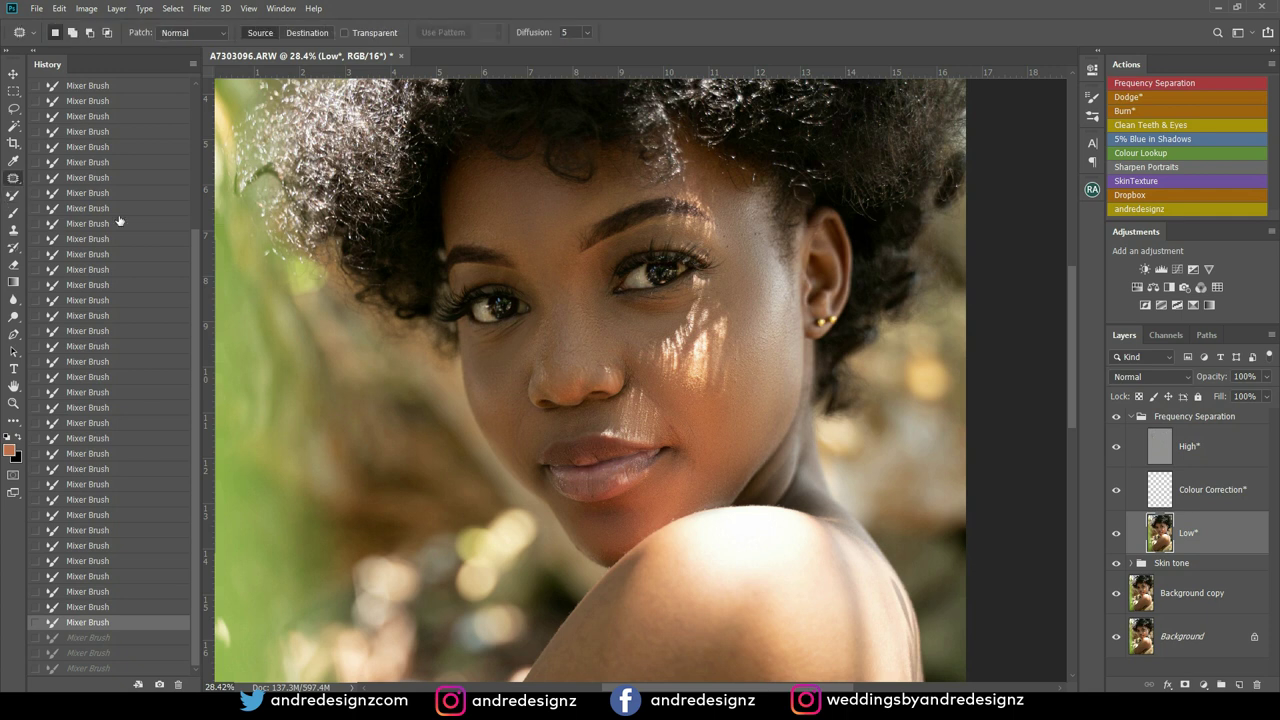
pyautogui.click(13, 195)
pyautogui.moveTo(776, 346)
pyautogui.mouseDown()
pyautogui.moveTo(788, 400)
pyautogui.moveTo(778, 418)
pyautogui.mouseUp()
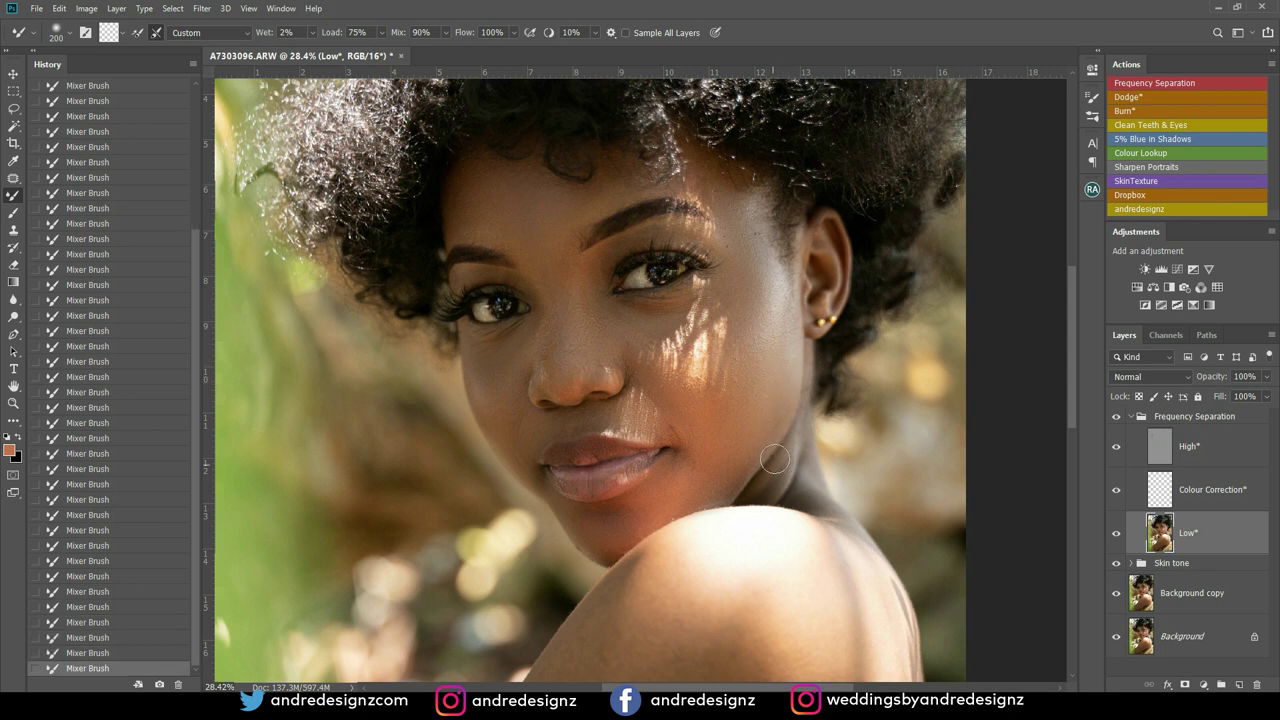
pyautogui.hotkey('ctrl', 'z')
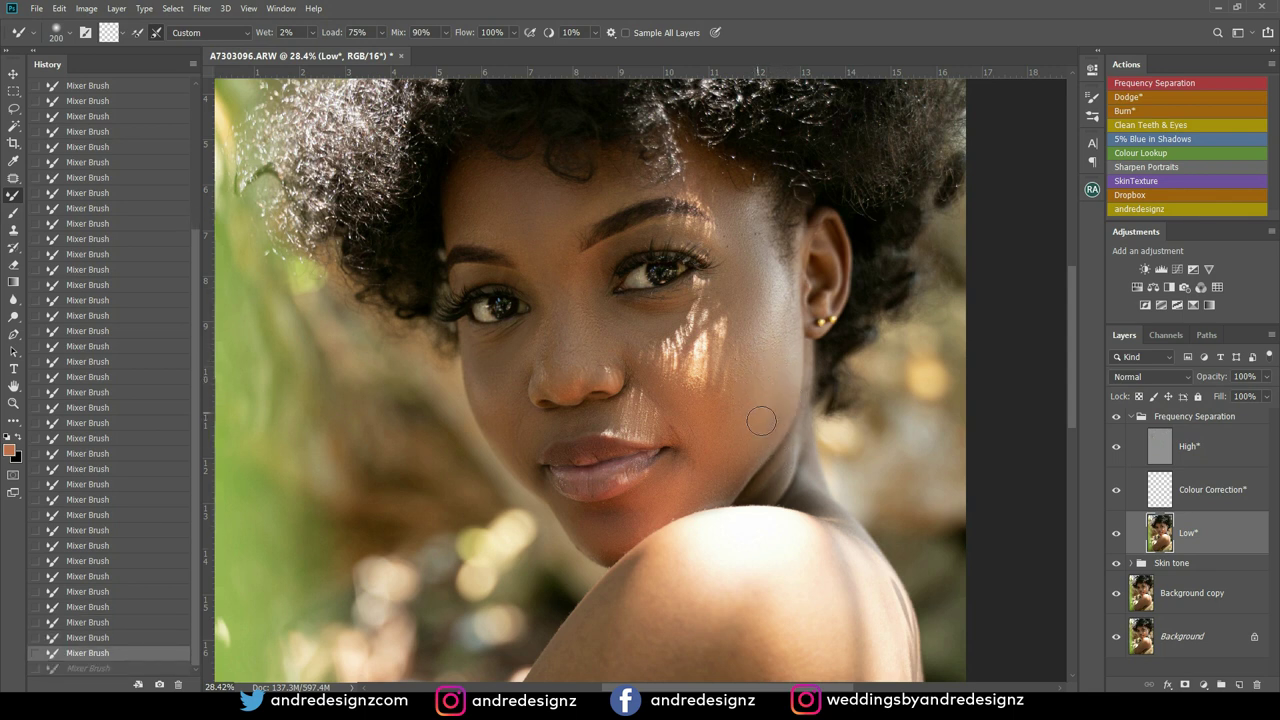
pyautogui.hotkey('ctrl', 'shift', 'z')
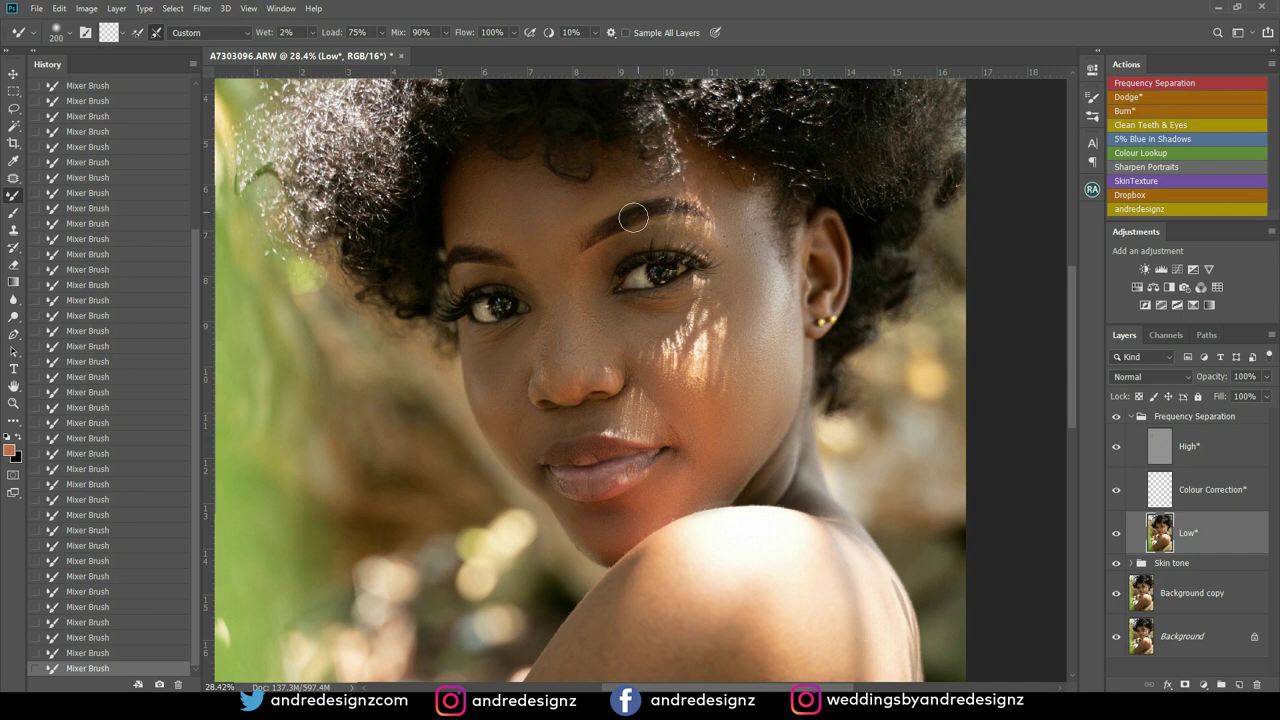
# Reduce the Mixer Brush size to 100 for the skin between the eyebrow and the lashes of the shaded eye
pyautogui.press('[')
pyautogui.press('[')
pyautogui.press('[')
pyautogui.press('[')
pyautogui.press('[')
pyautogui.scroll(7, 473, 279)
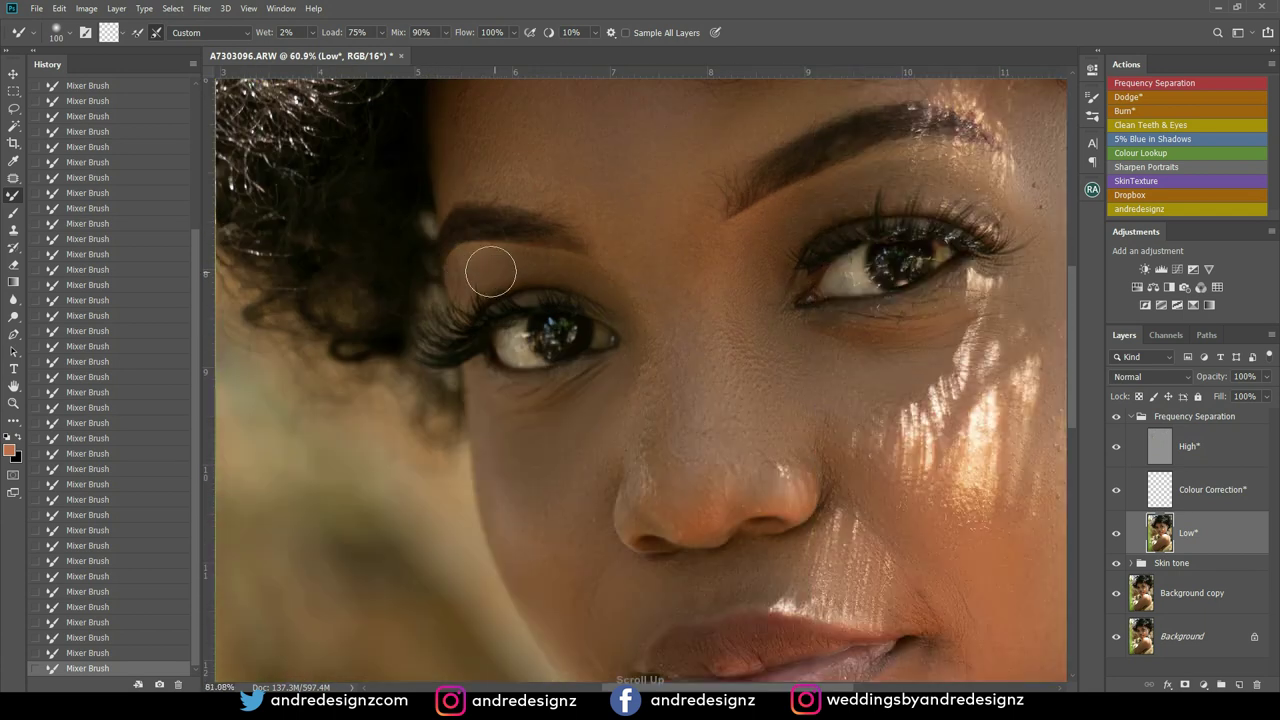
pyautogui.scroll(-1, 441, 274)
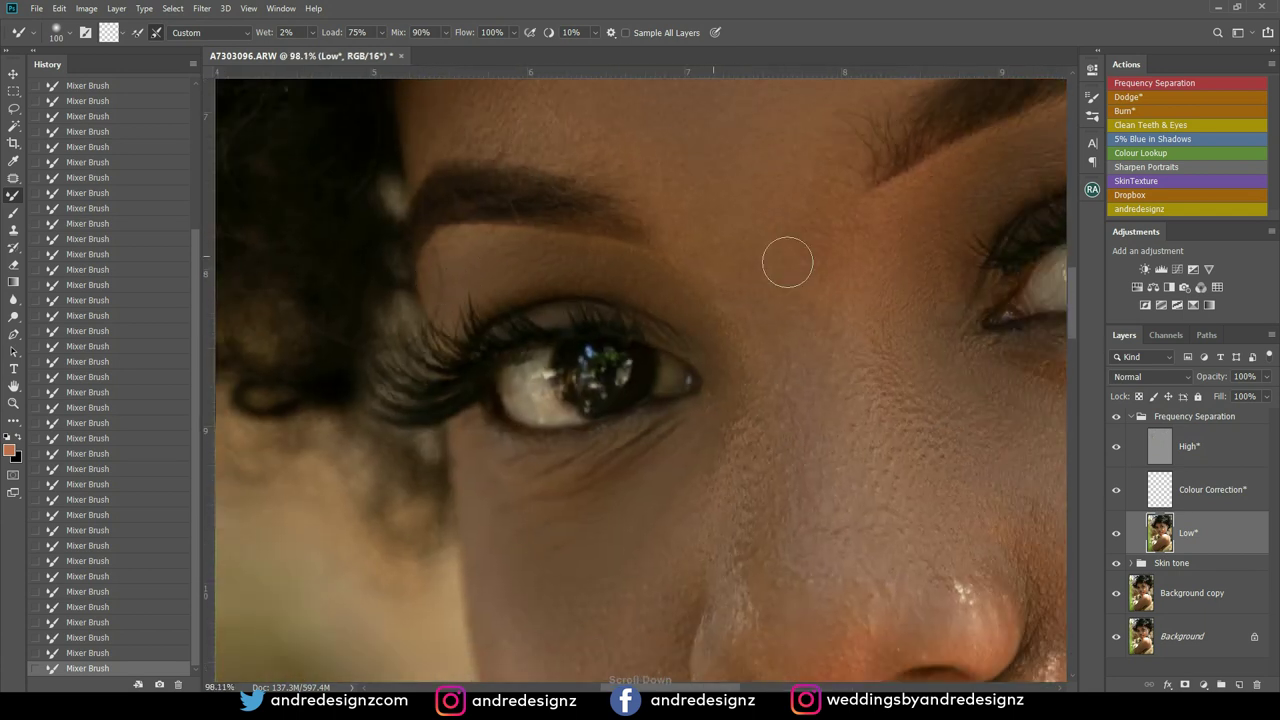
# On High*, clean the texture below the outer end of the shaded eye's eyebrow with the Clone Stamp at size 40, undoing the last dab
pyautogui.click(1188, 446)
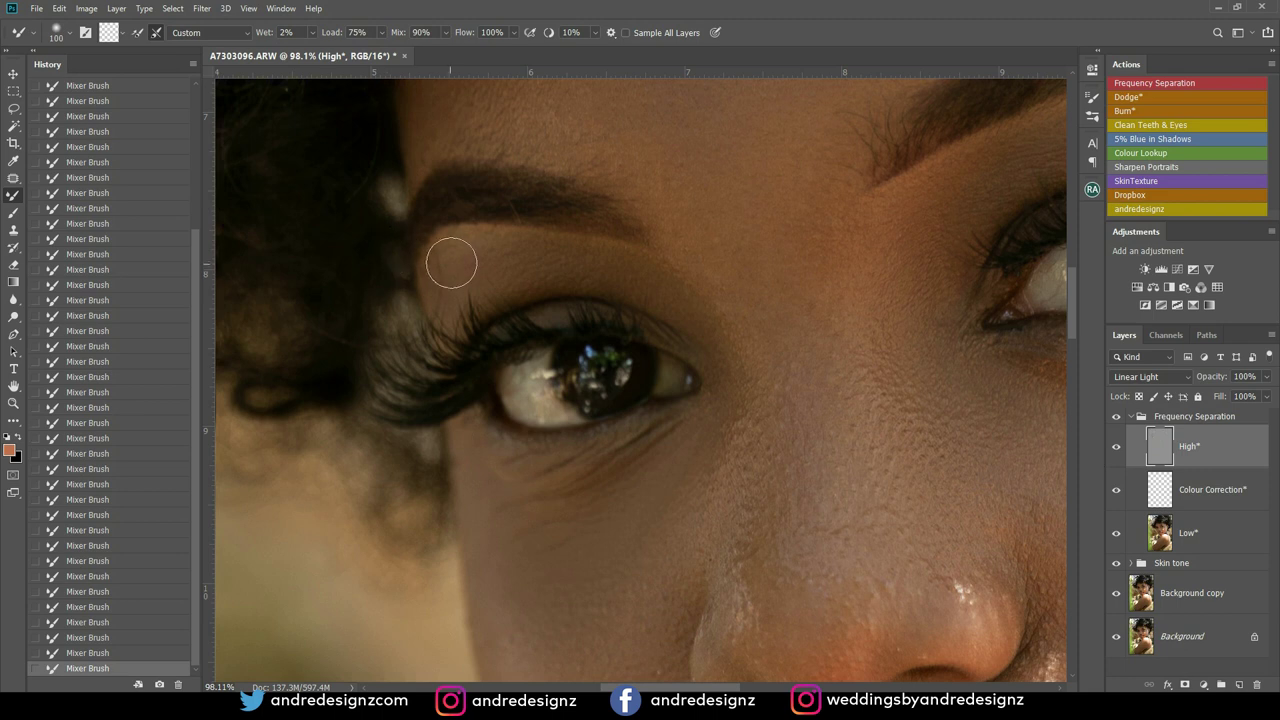
pyautogui.press('s')
pyautogui.press('p')
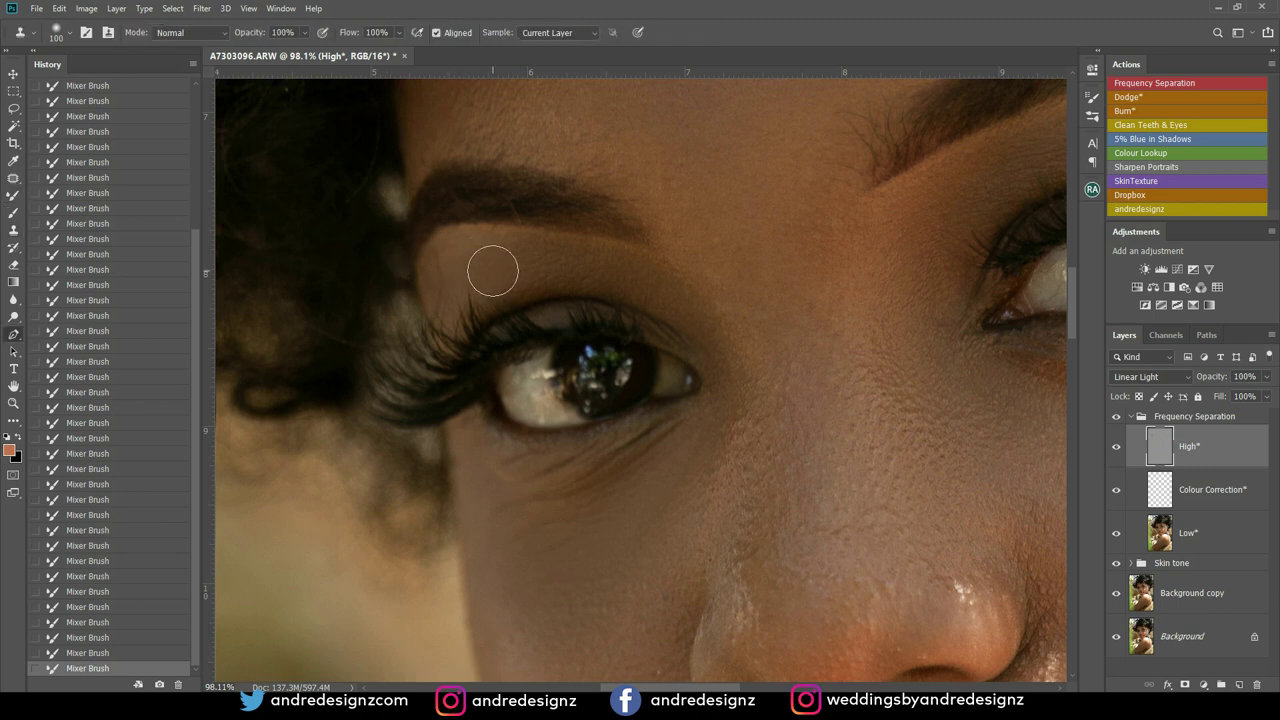
pyautogui.press('s')
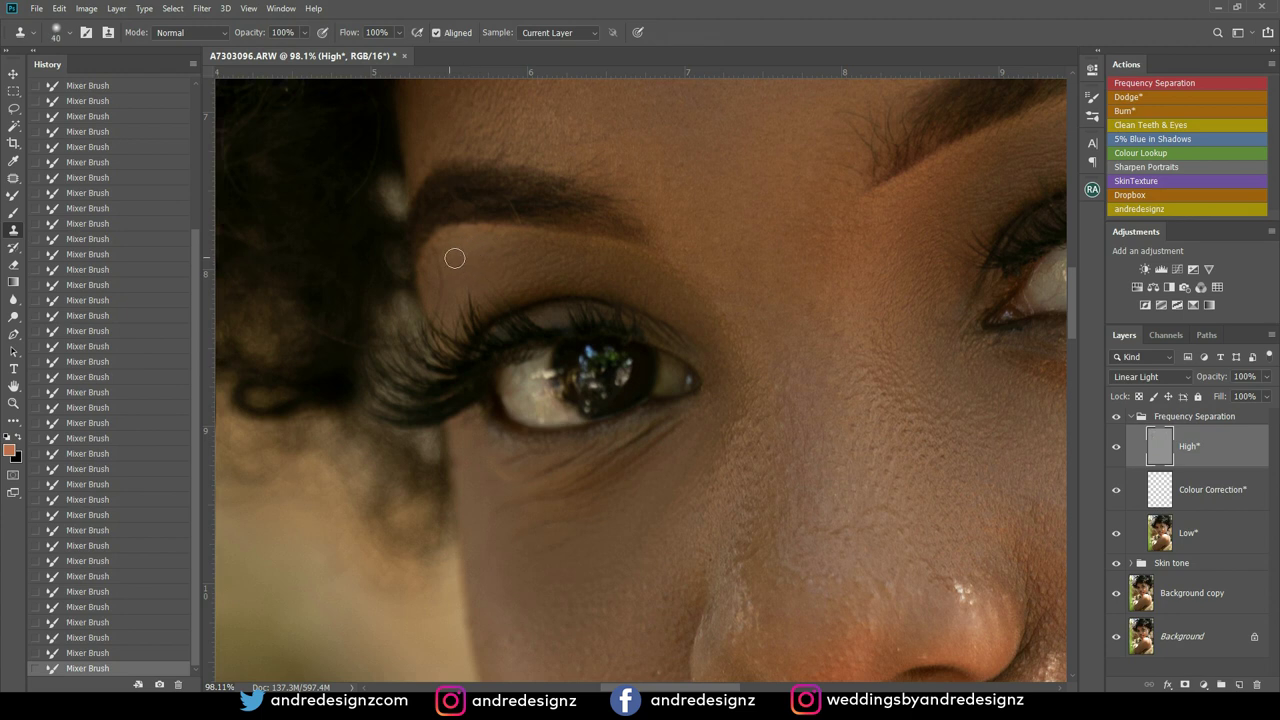
pyautogui.keyDown('alt'); pyautogui.click(463, 260); pyautogui.keyUp('alt')
pyautogui.moveTo(442, 257); pyautogui.dragTo(438, 270)
pyautogui.click(453, 272)
pyautogui.click(461, 261)
pyautogui.moveTo(453, 270); pyautogui.dragTo(448, 290)
pyautogui.click(450, 297)
pyautogui.hotkey('ctrl', 'z')
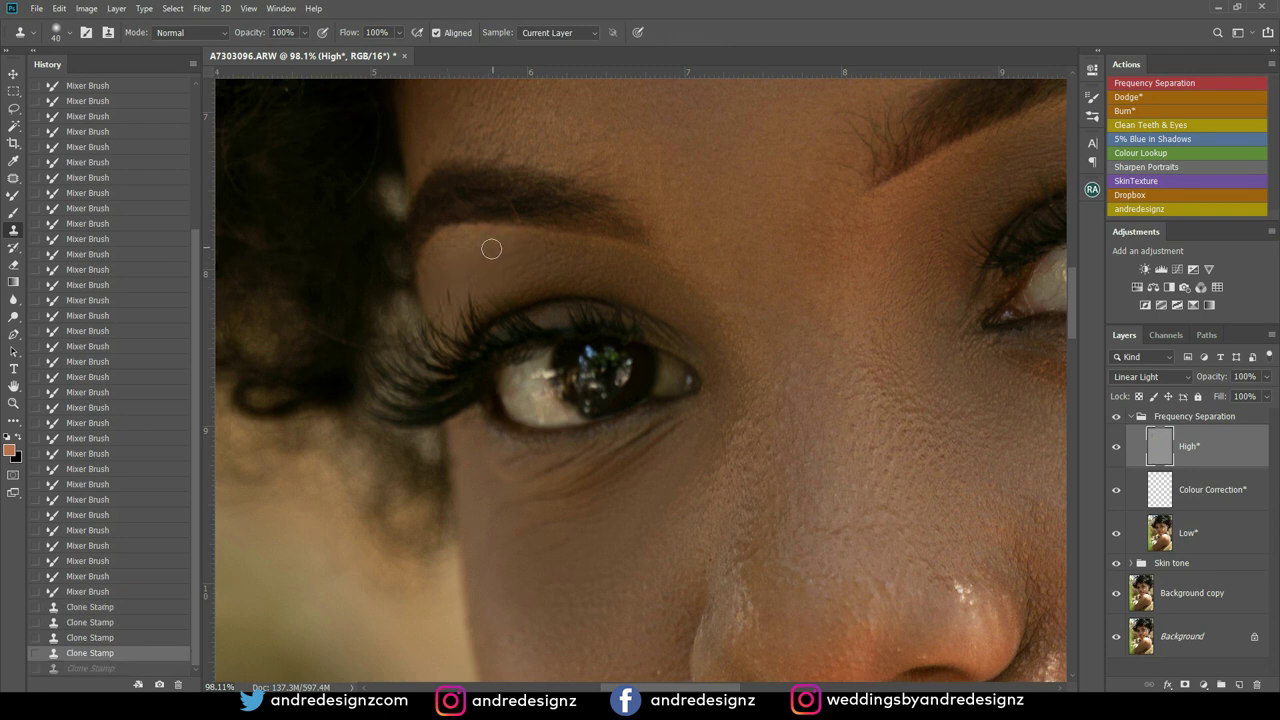
# Try two more Clone Stamp dabs between the outer eyebrow and the lashes, and undo both
pyautogui.click(449, 290)
pyautogui.click(449, 294)
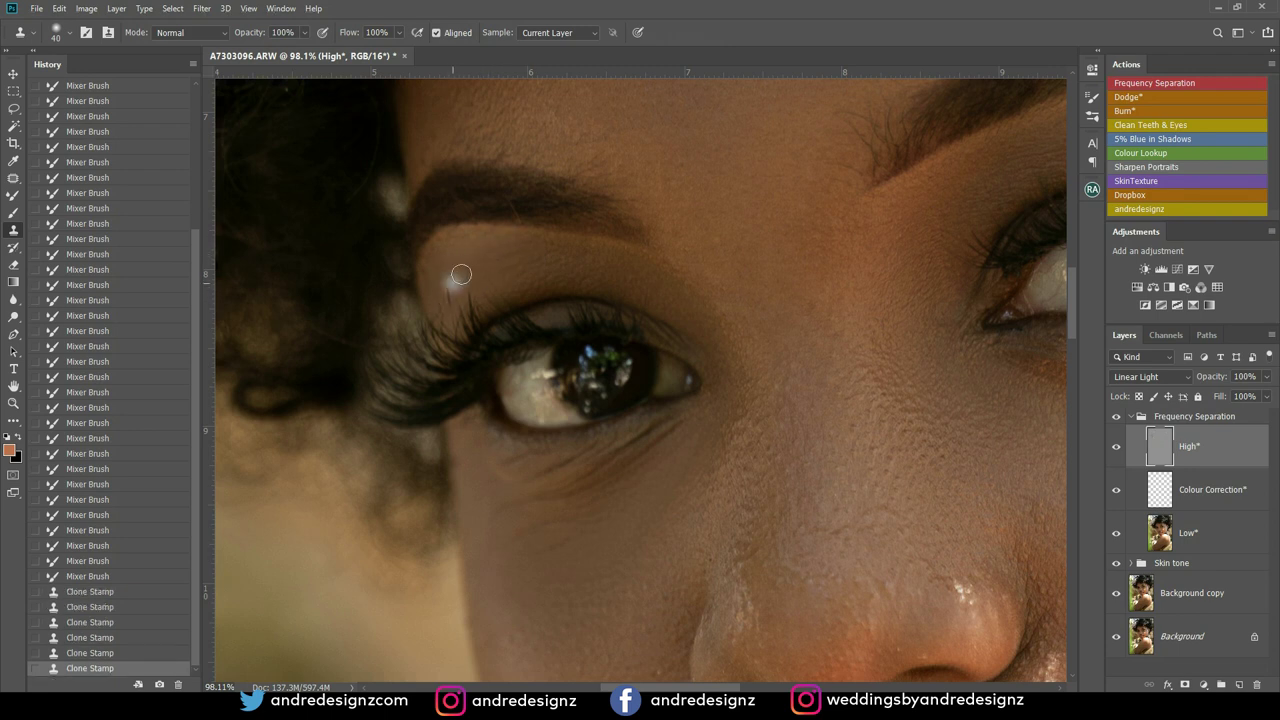
pyautogui.hotkey('ctrl', 'z')
pyautogui.hotkey('ctrl', 'z')
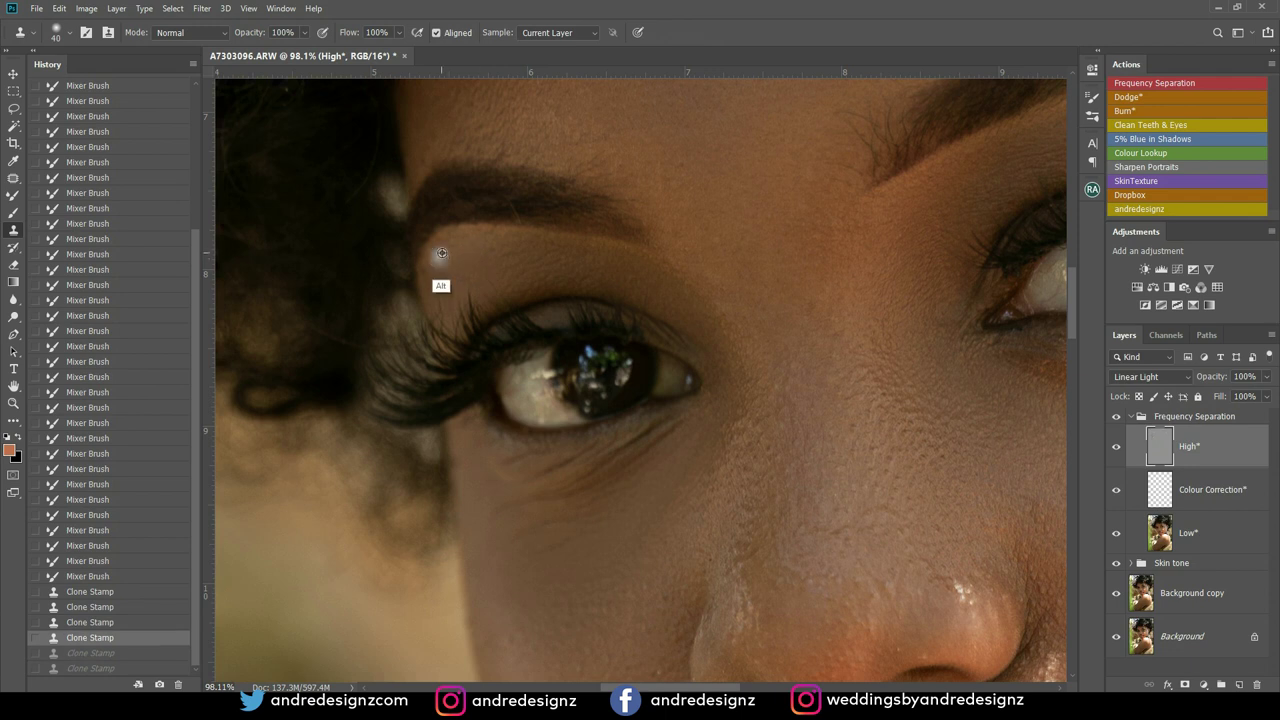
# Clone clean texture over the remaining marks just above the outer lashes of the shaded eye
pyautogui.click(445, 292)
pyautogui.click(440, 288)
pyautogui.click(447, 300)
# Compare the whole retouched portrait with the original Background layer
pyautogui.scroll(-3, 583, 192)
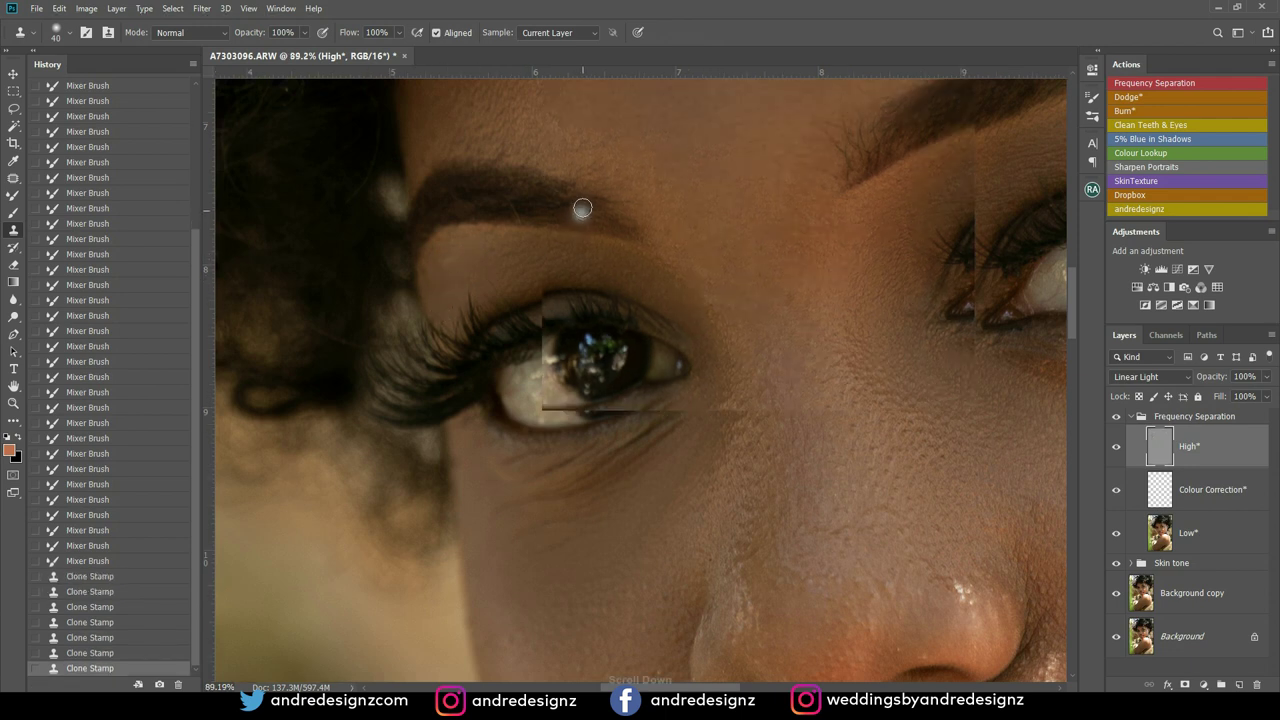
pyautogui.scroll(-3, 585, 189)
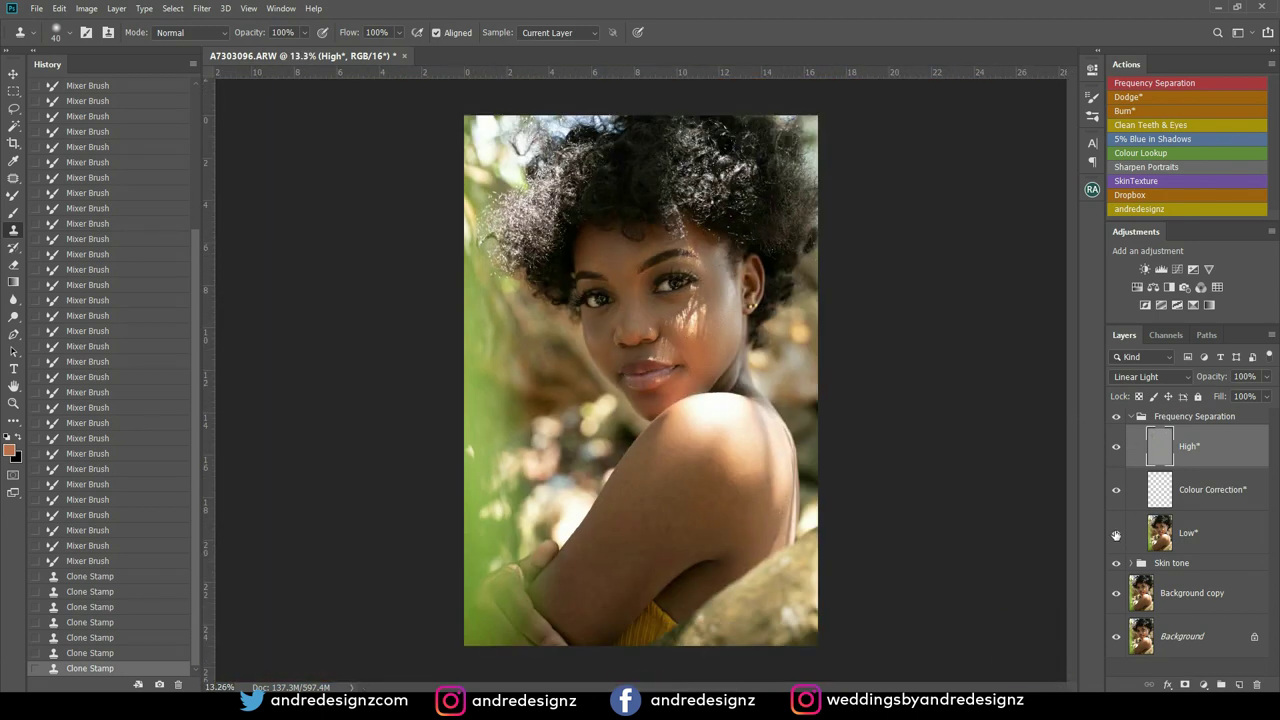
pyautogui.keyDown('alt'); pyautogui.click(1118, 640); pyautogui.keyUp('alt')
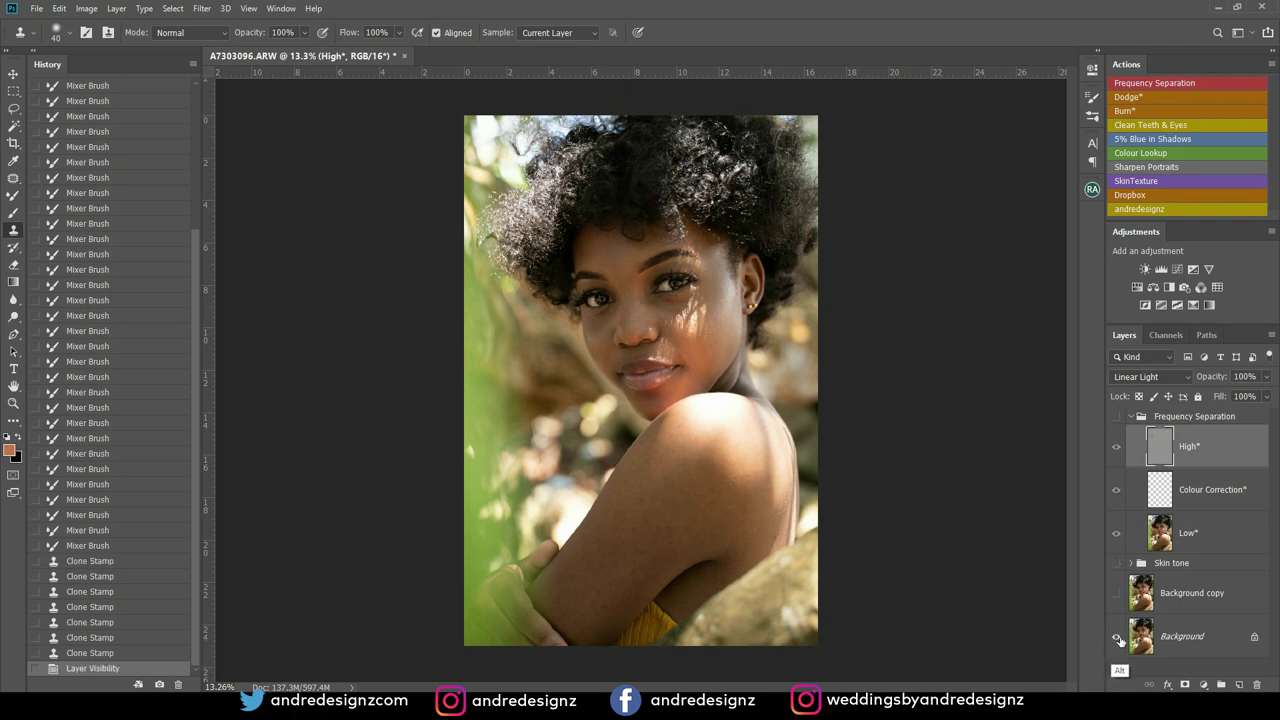
pyautogui.keyDown('alt'); pyautogui.click(1117, 640); pyautogui.keyUp('alt')
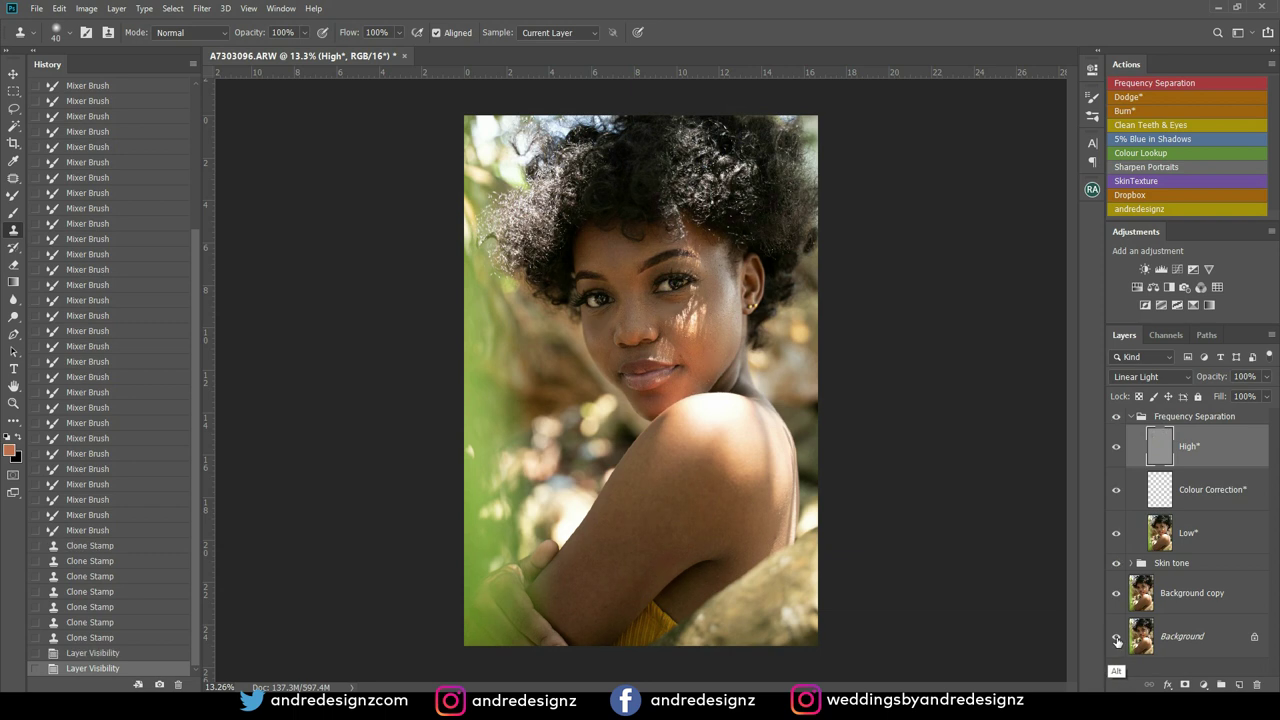
# Examine the skin tones on the lower face, shoulder and upper arm up close
pyautogui.scroll(5, 716, 254)
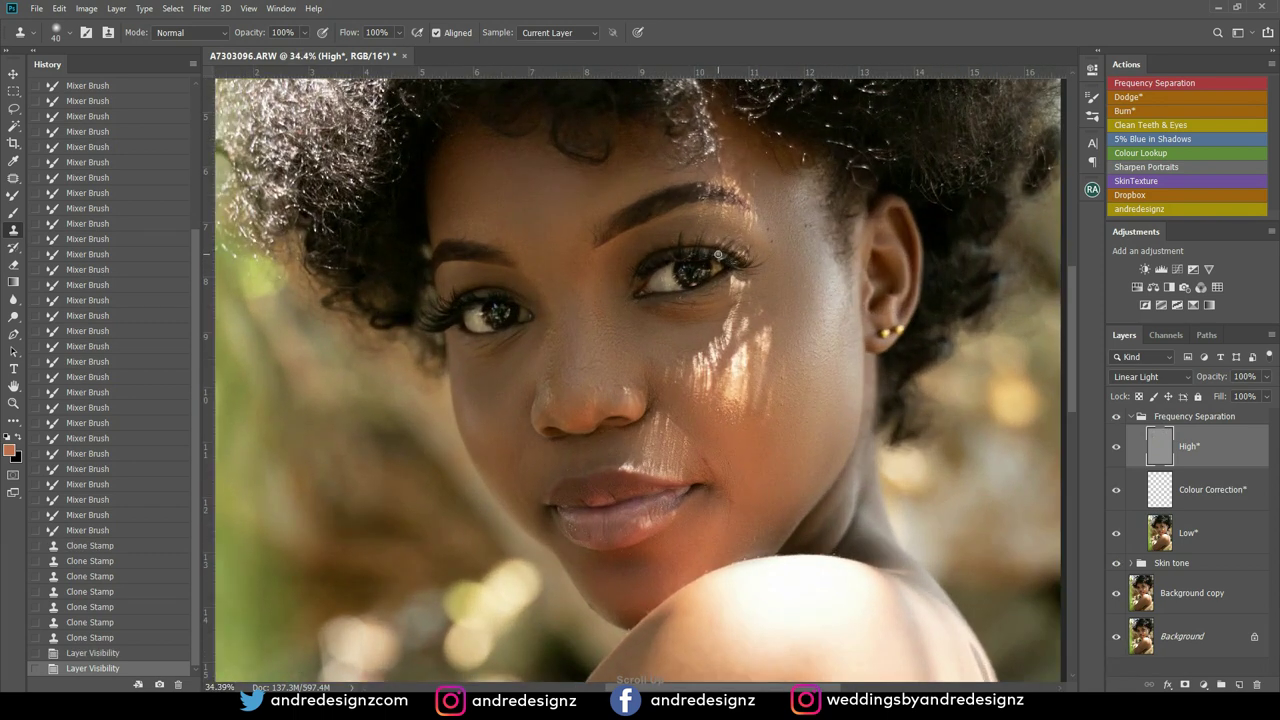
pyautogui.moveTo(721, 302); pyautogui.dragTo(672, 115)
pyautogui.moveTo(676, 213); pyautogui.dragTo(662, 152)
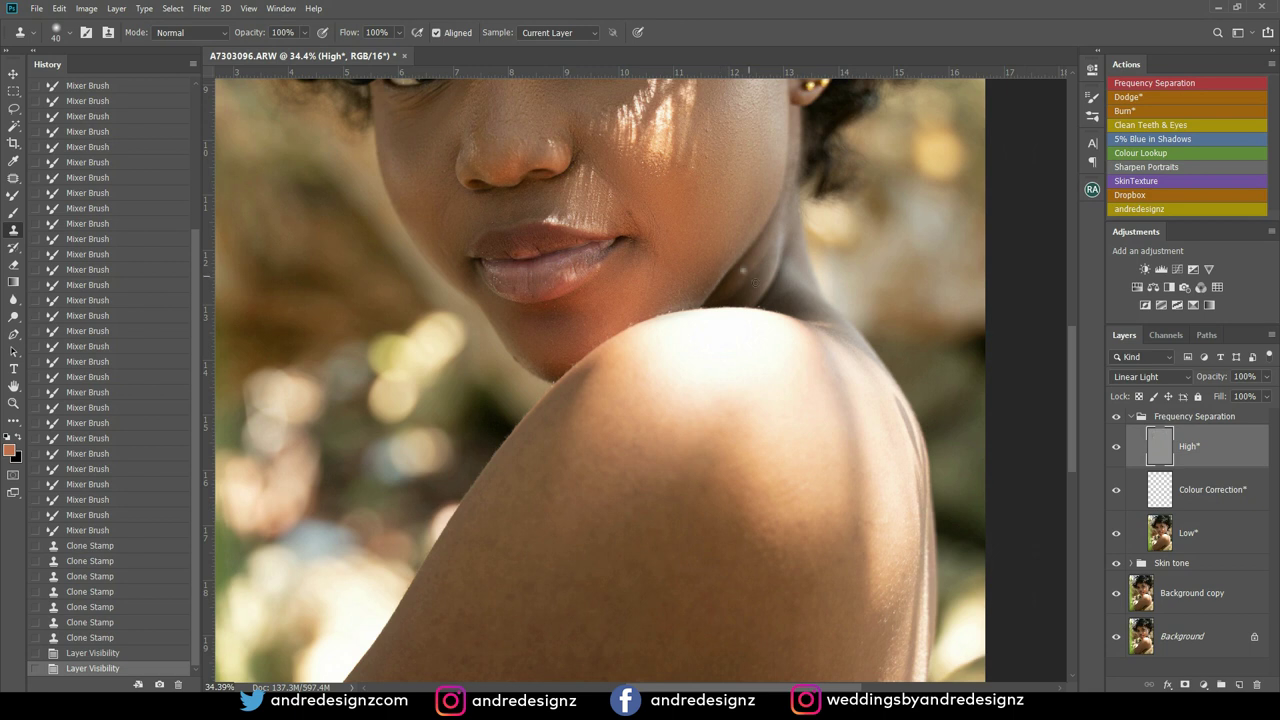
pyautogui.click(1131, 418)
pyautogui.click(1131, 418)
pyautogui.moveTo(732, 364); pyautogui.dragTo(704, 232)
pyautogui.scroll(4, 704, 232)
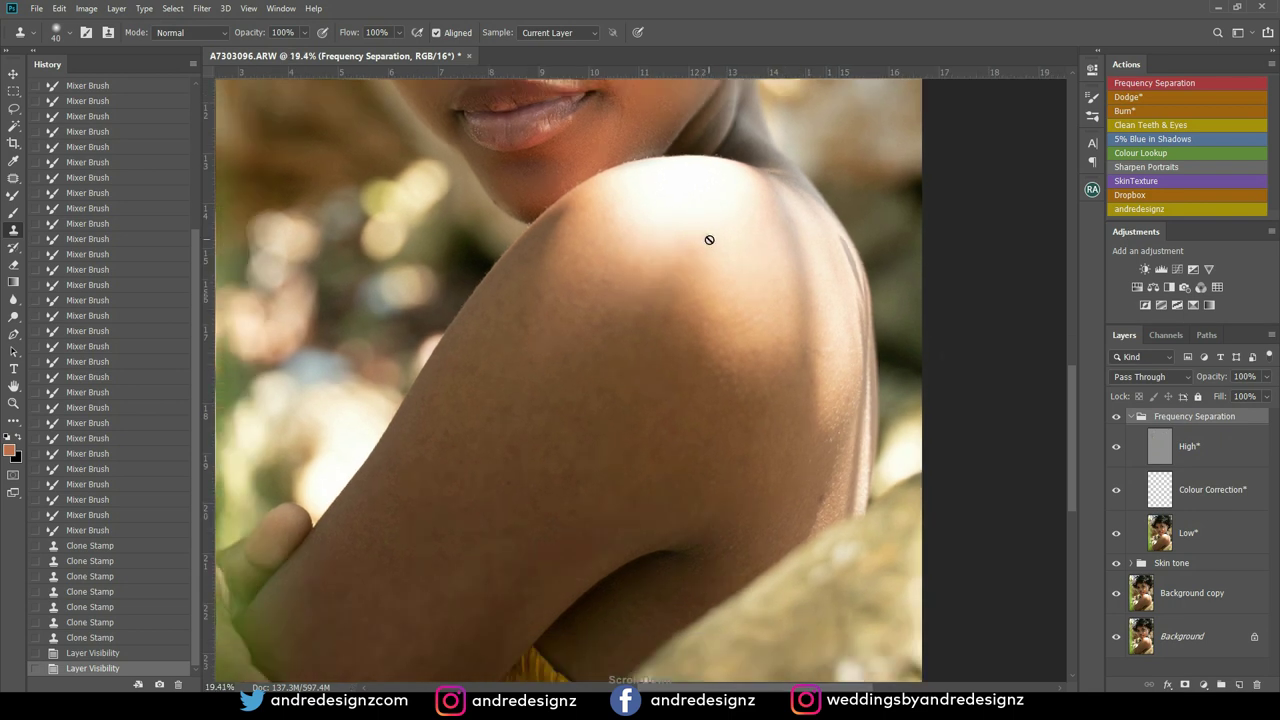
# Run the Frequency Separation action with a Gaussian Blur radius of 6.4 pixels and move the new group above all other layers
pyautogui.click(1131, 418)
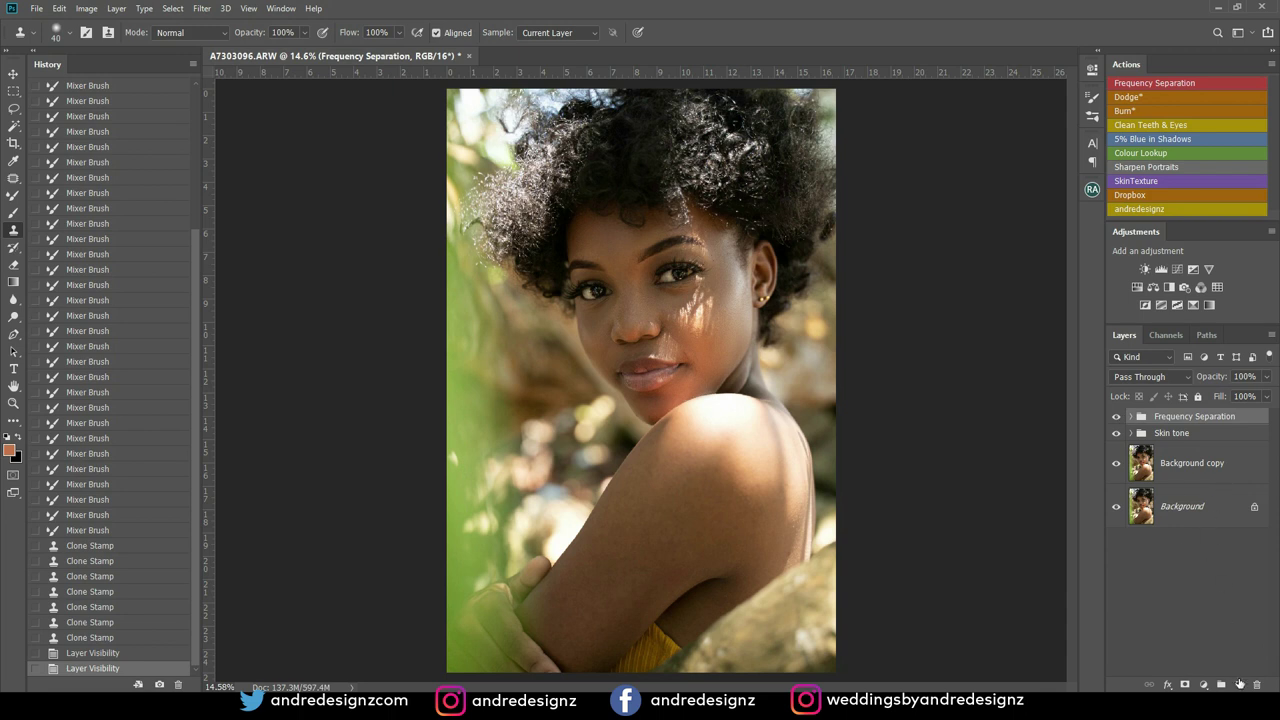
pyautogui.click(1194, 507)
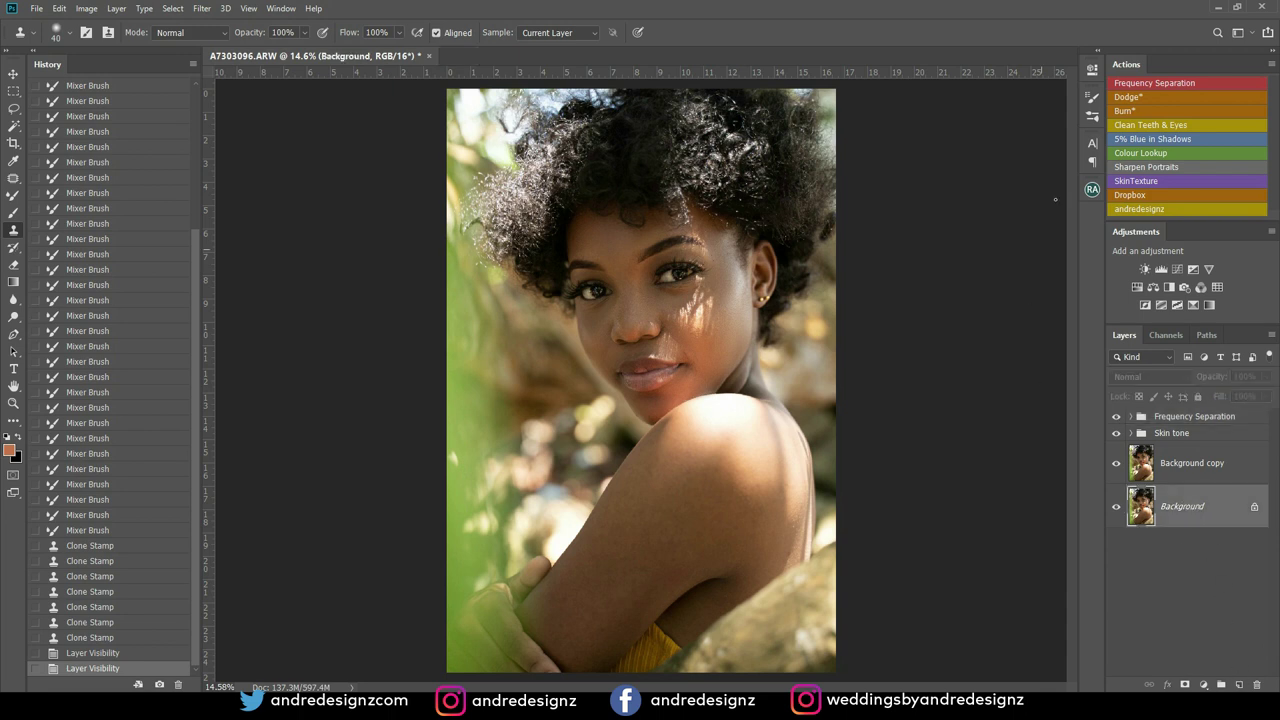
pyautogui.click(1154, 83)
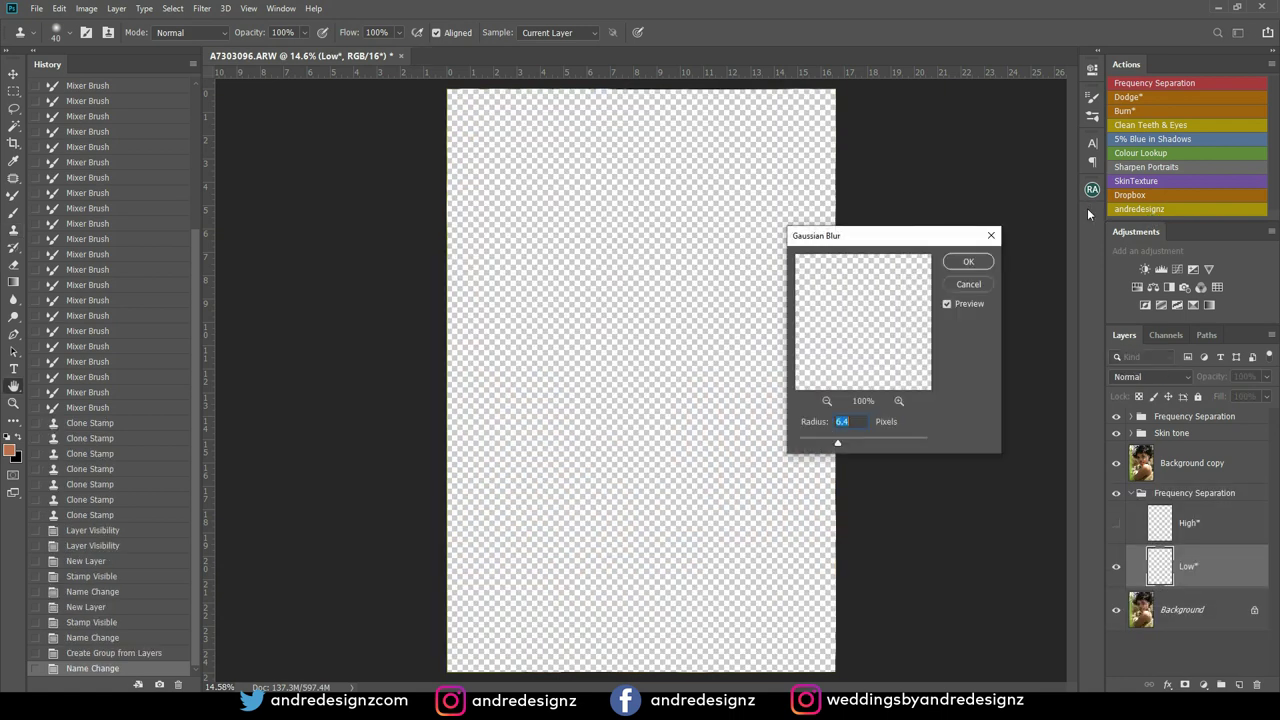
pyautogui.click(968, 262)
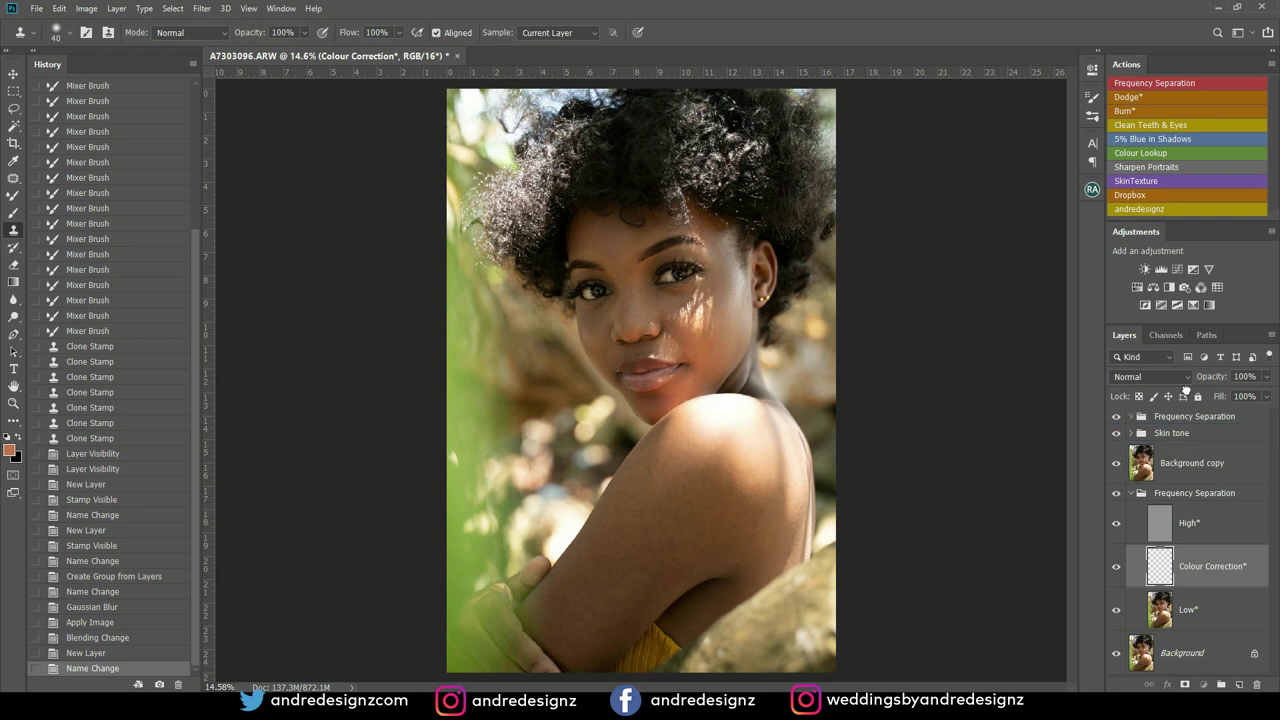
pyautogui.moveTo(1184, 402); pyautogui.dragTo(1186, 418)
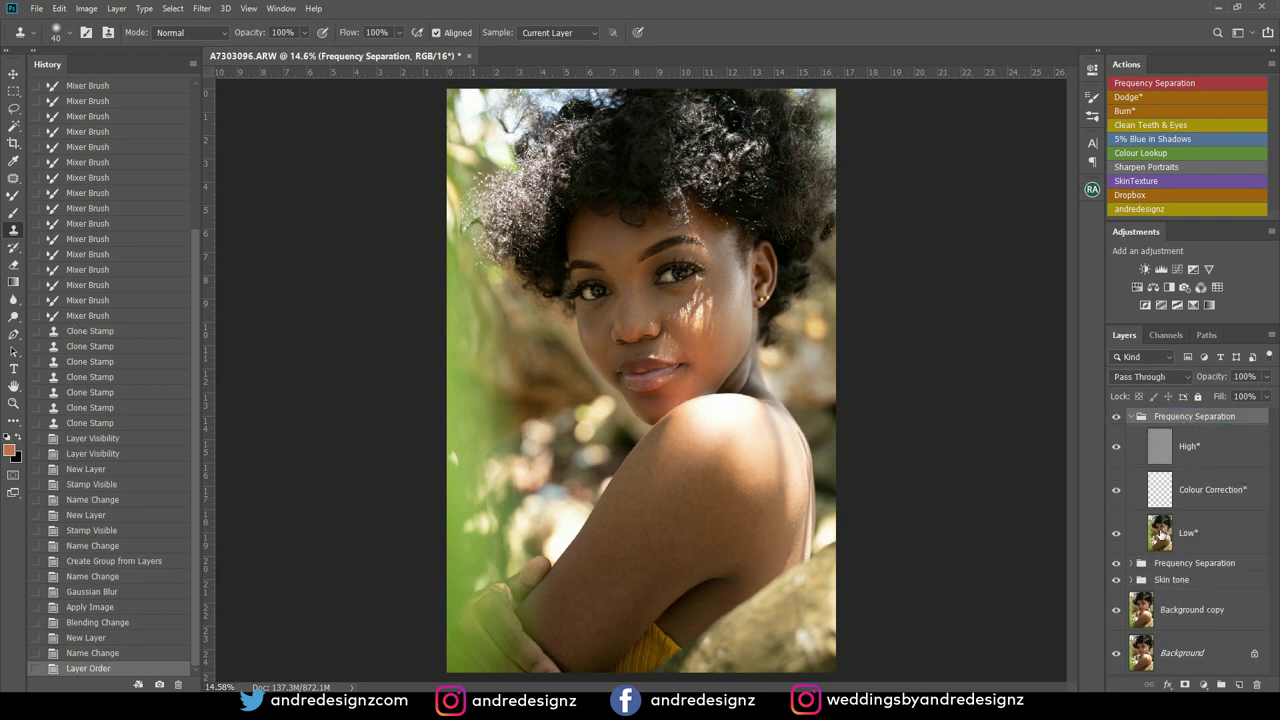
# On the new group's Low* layer, blend the skin from the upper arm down to the elbow with the Mixer Brush at size 600
pyautogui.click(1160, 535)
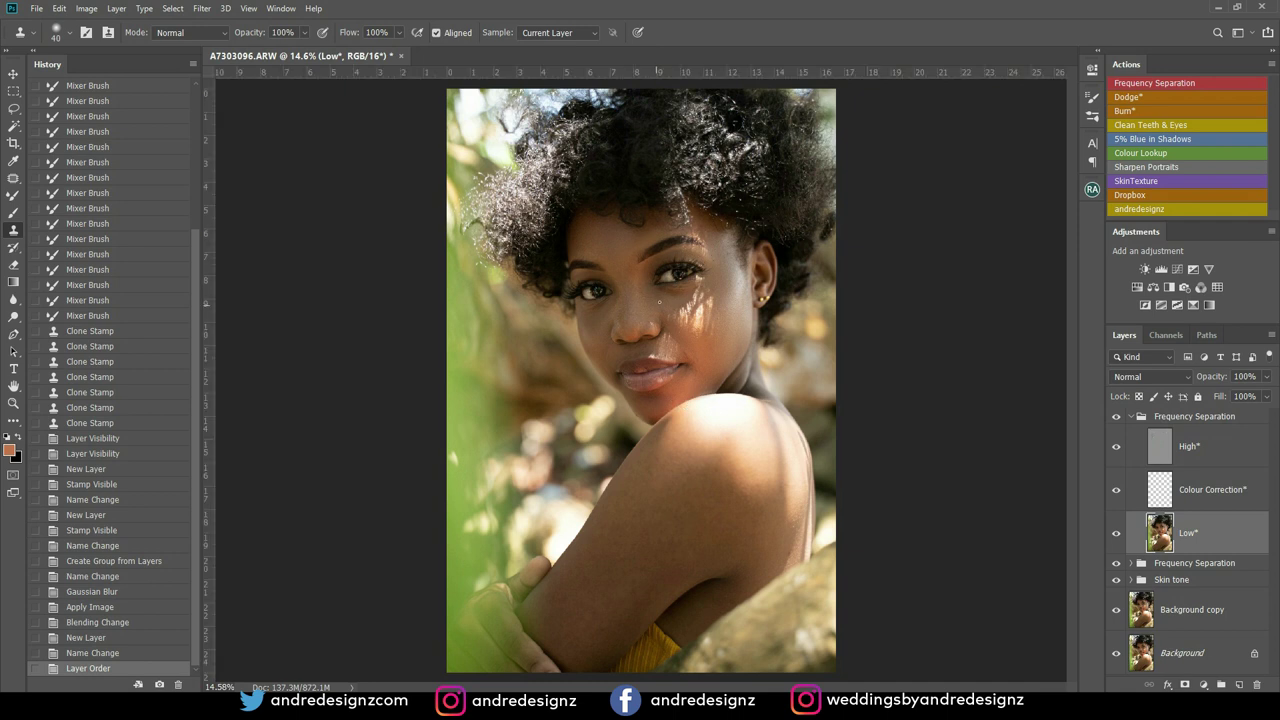
pyautogui.press('b')
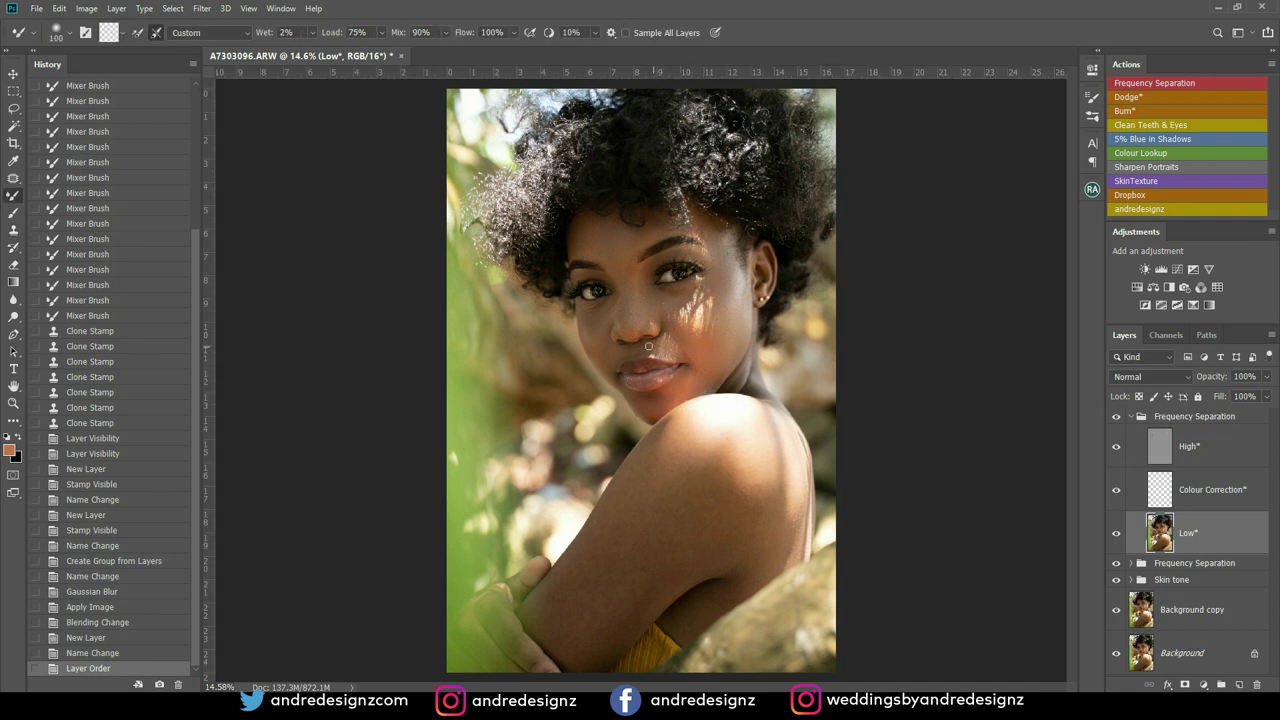
pyautogui.press(']')
pyautogui.press(']')
pyautogui.press(']')
pyautogui.press(']')
pyautogui.press(']')
pyautogui.press(']')
pyautogui.moveTo(697, 515); pyautogui.dragTo(590, 650)
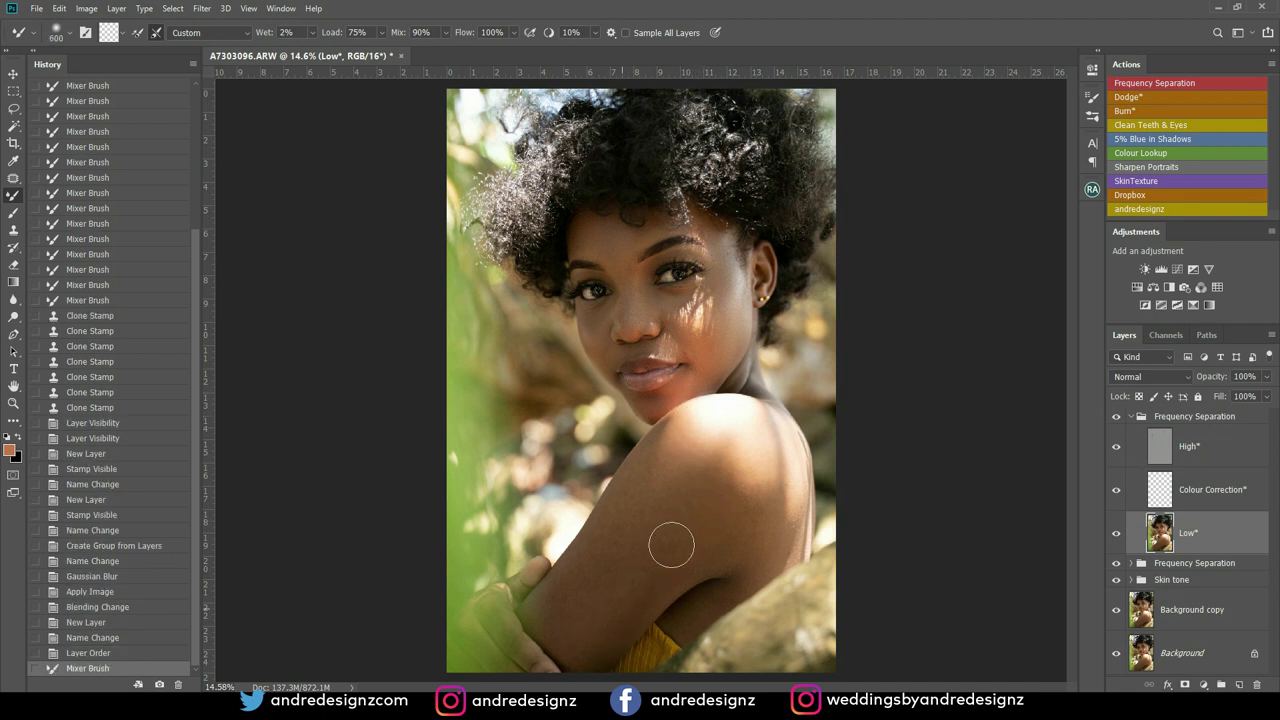
pyautogui.moveTo(703, 530)
pyautogui.mouseDown()
pyautogui.moveTo(603, 641)
pyautogui.moveTo(712, 477)
pyautogui.moveTo(584, 632)
pyautogui.mouseUp()
pyautogui.moveTo(686, 526); pyautogui.dragTo(586, 632)
pyautogui.moveTo(740, 525); pyautogui.dragTo(657, 596)
pyautogui.moveTo(766, 514); pyautogui.dragTo(760, 526)
pyautogui.moveTo(634, 486); pyautogui.dragTo(563, 606)
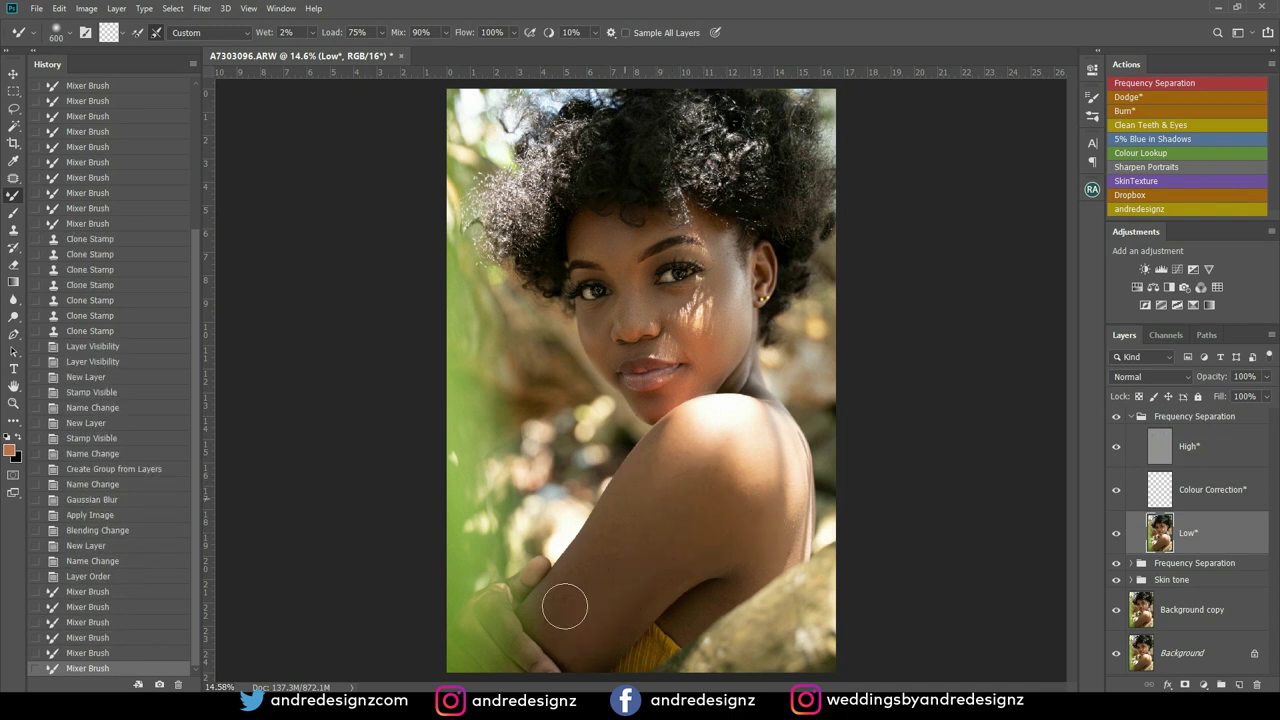
pyautogui.moveTo(625, 507); pyautogui.dragTo(543, 614)
# Blend the front edge of the shoulder with the Mixer Brush, reducing its size from 400 to 175
pyautogui.press('[')
pyautogui.press('[')
pyautogui.press('[')
pyautogui.press('[')
pyautogui.press('[')
pyautogui.press('[')
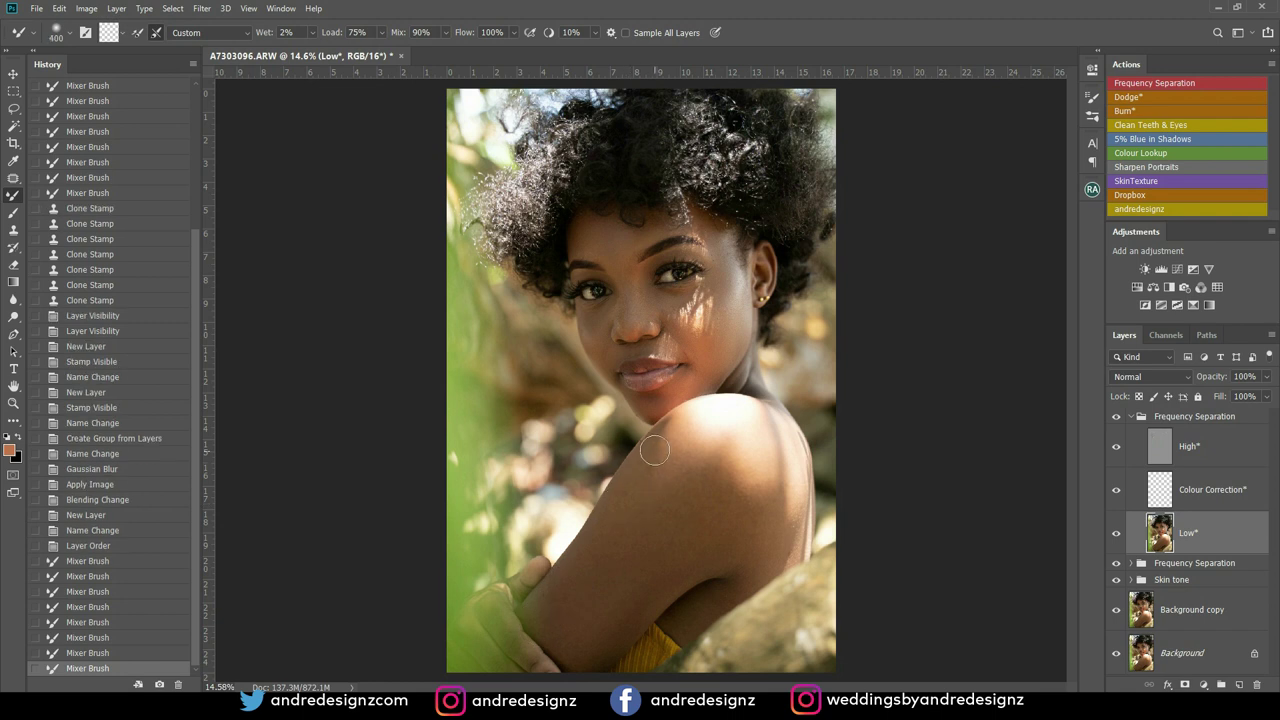
pyautogui.moveTo(650, 443); pyautogui.dragTo(643, 457)
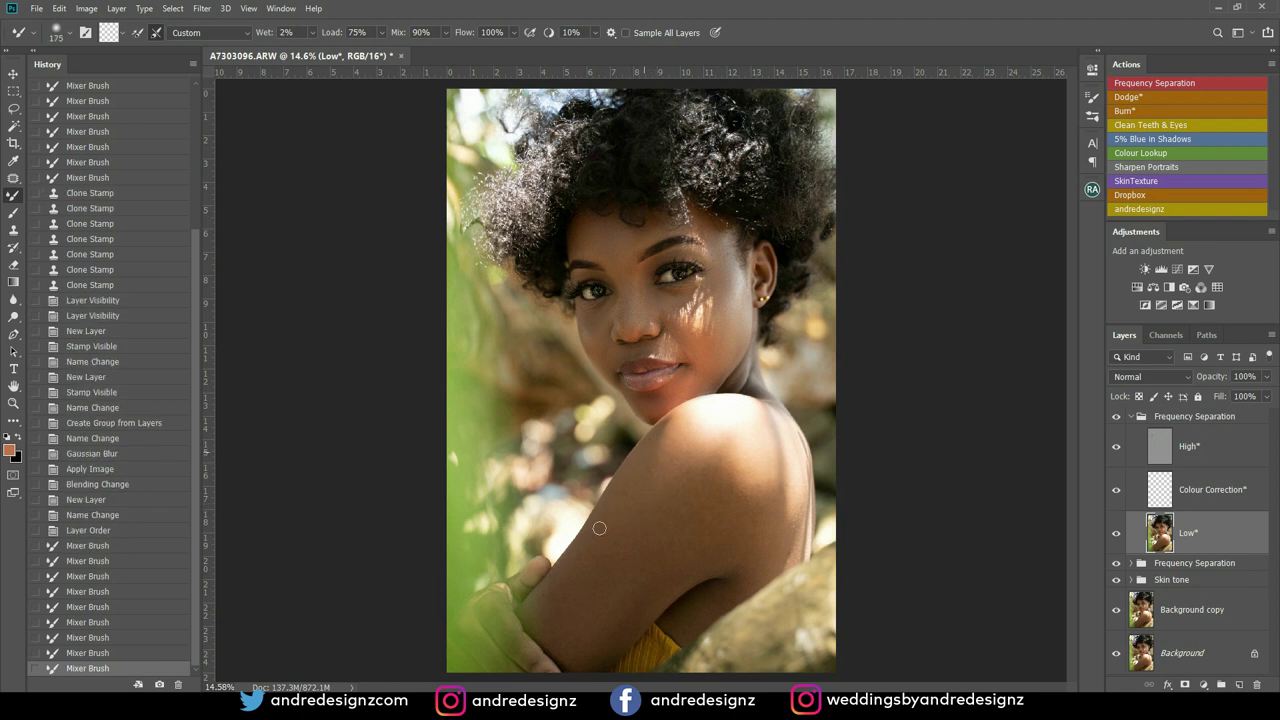
# Even out the centre and lower part of the arm with the Mixer Brush at size 500
pyautogui.press(']')
pyautogui.press(']')
pyautogui.press(']')
pyautogui.press(']')
pyautogui.press(']')
pyautogui.moveTo(656, 505); pyautogui.dragTo(651, 500)
pyautogui.moveTo(620, 555)
pyautogui.mouseDown()
pyautogui.moveTo(641, 464)
pyautogui.moveTo(635, 543)
pyautogui.moveTo(684, 525)
pyautogui.moveTo(714, 490)
pyautogui.mouseUp()
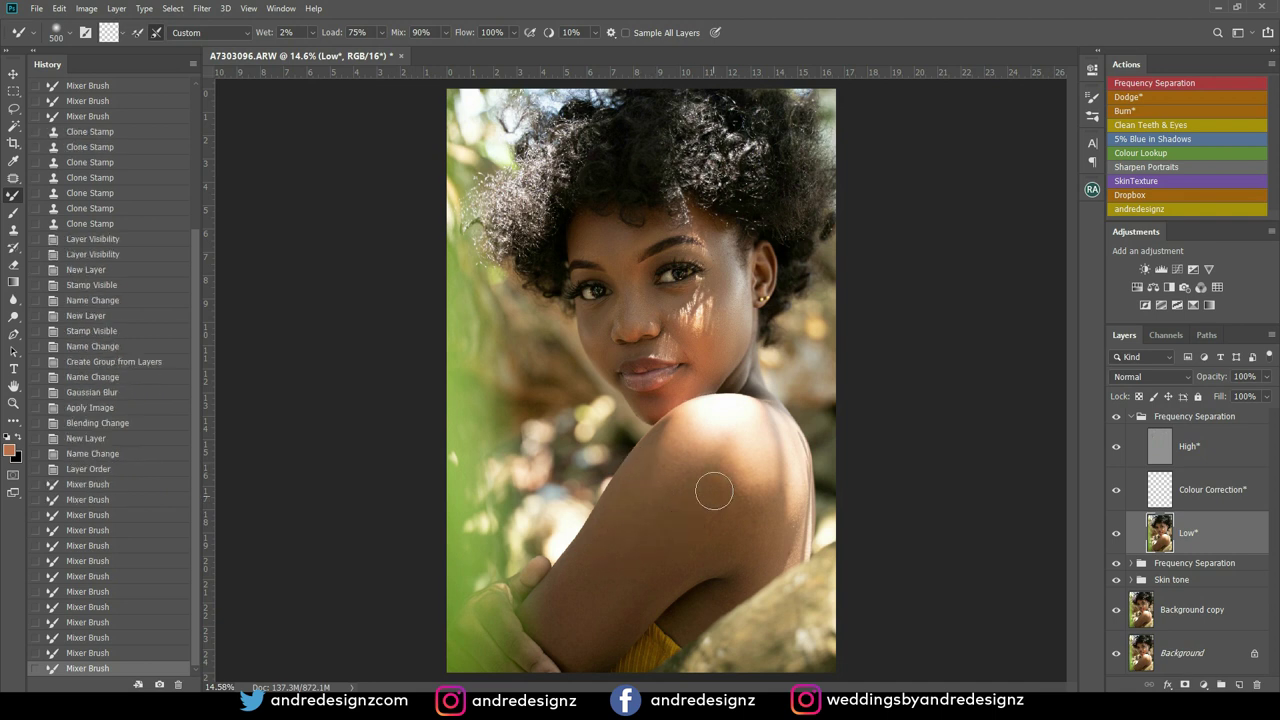
pyautogui.moveTo(664, 558); pyautogui.dragTo(718, 482)
pyautogui.moveTo(618, 606); pyautogui.dragTo(692, 528)
pyautogui.moveTo(587, 619); pyautogui.dragTo(643, 523)
pyautogui.moveTo(566, 629); pyautogui.dragTo(694, 551)
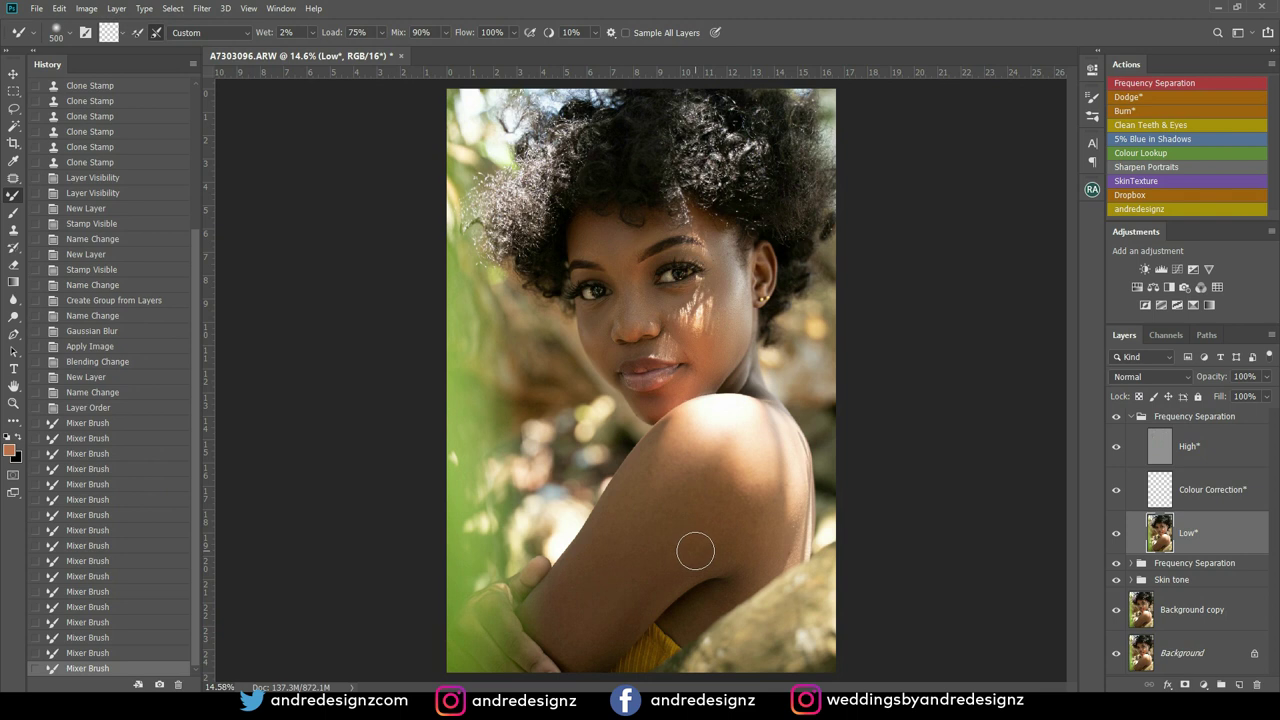
# Blend the rear of the upper arm towards the back with the Mixer Brush and compare with the new Frequency Separation group hidden
pyautogui.moveTo(651, 623); pyautogui.dragTo(771, 529)
pyautogui.moveTo(748, 581); pyautogui.dragTo(766, 509)
pyautogui.moveTo(726, 556); pyautogui.dragTo(757, 509)
pyautogui.moveTo(683, 556); pyautogui.dragTo(735, 498)
pyautogui.moveTo(679, 583); pyautogui.dragTo(714, 546)
pyautogui.click(1117, 417)
pyautogui.click(1117, 418)
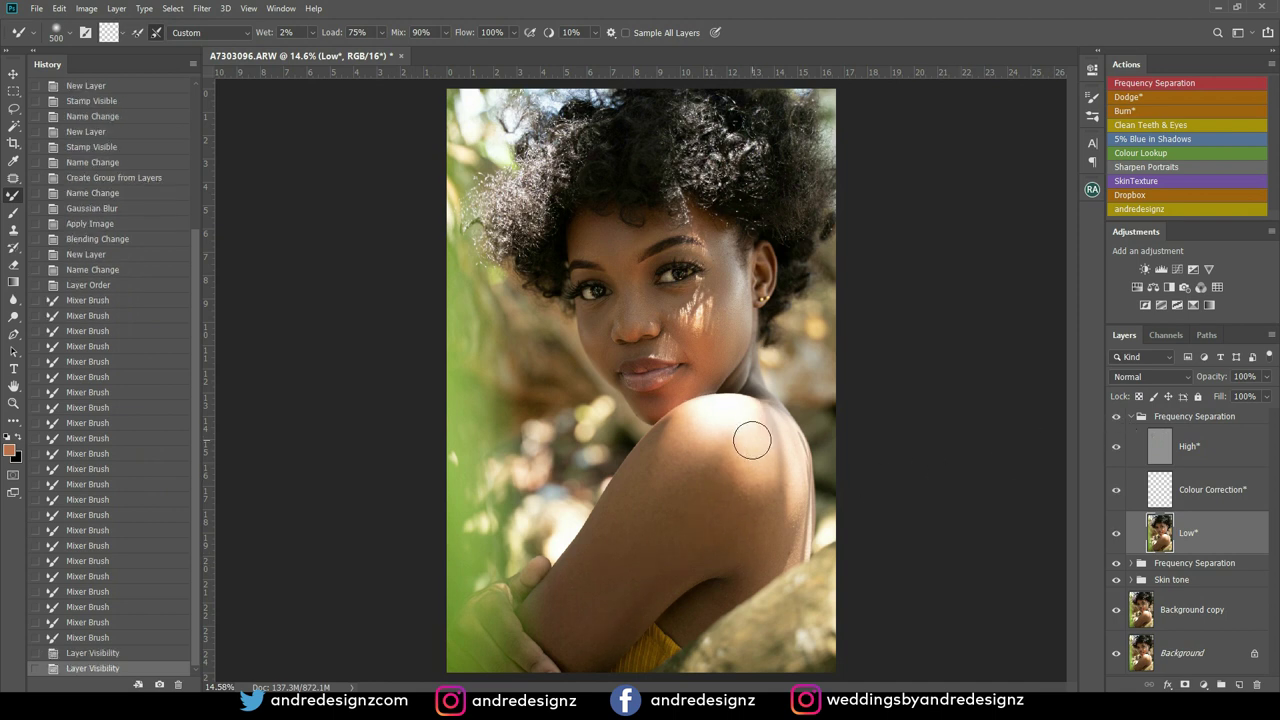
# Soften the lower edge of the shoulder highlight and blend along the outer back with the Mixer Brush reduced to size 175
pyautogui.moveTo(700, 441)
pyautogui.mouseDown()
pyautogui.moveTo(732, 422)
pyautogui.moveTo(704, 450)
pyautogui.moveTo(718, 461)
pyautogui.mouseUp()
pyautogui.press('[')
pyautogui.press('[')
pyautogui.press('[')
pyautogui.press('[')
pyautogui.press('[')
pyautogui.press('[')
pyautogui.press('[')
pyautogui.press('[')
pyautogui.press('[')
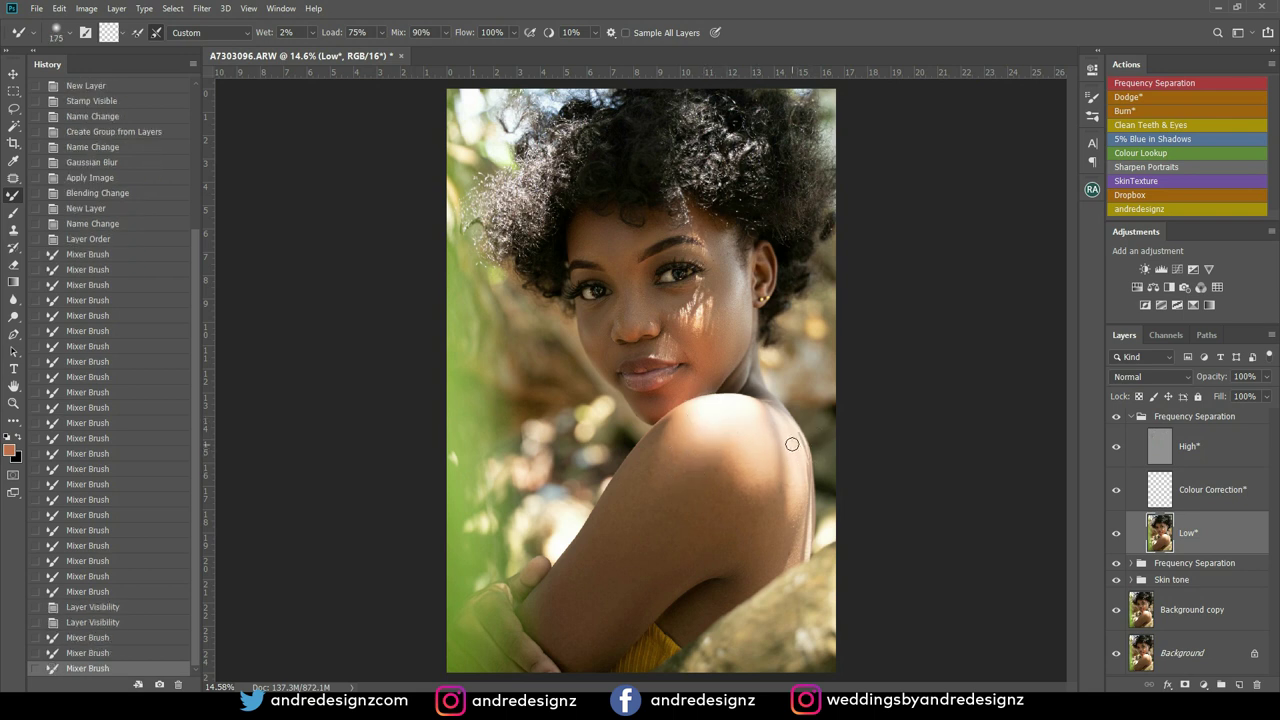
pyautogui.moveTo(794, 472); pyautogui.dragTo(781, 567)
pyautogui.click(785, 536)
pyautogui.click(774, 530)
# Blend the skin beside the rock and near the yellow top with the Mixer Brush, ending at size 250, and compare with the original Background
pyautogui.press(']')
pyautogui.press(']')
pyautogui.press(']')
pyautogui.press(']')
pyautogui.press(']')
pyautogui.press(']')
pyautogui.press(']')
pyautogui.click(740, 594)
pyautogui.press('[')
pyautogui.press('[')
pyautogui.click(690, 618)
pyautogui.click(695, 614)
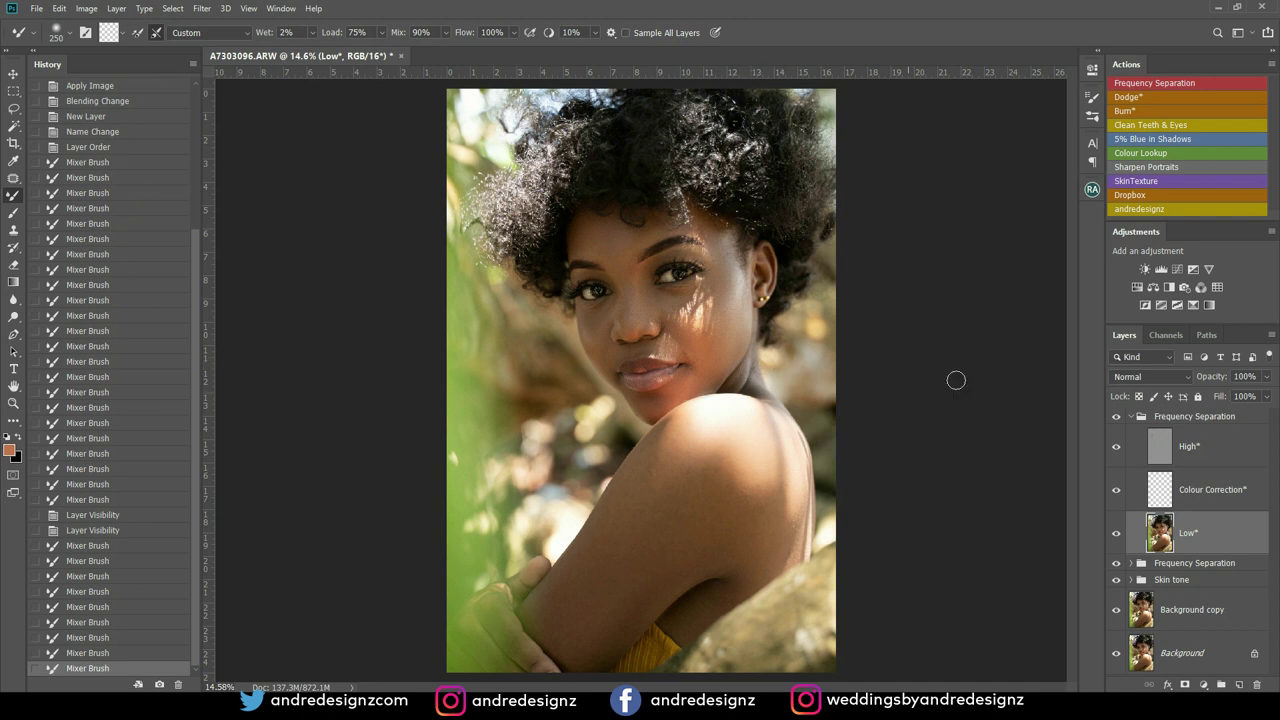
pyautogui.keyDown('alt'); pyautogui.click(1116, 656); pyautogui.keyUp('alt')
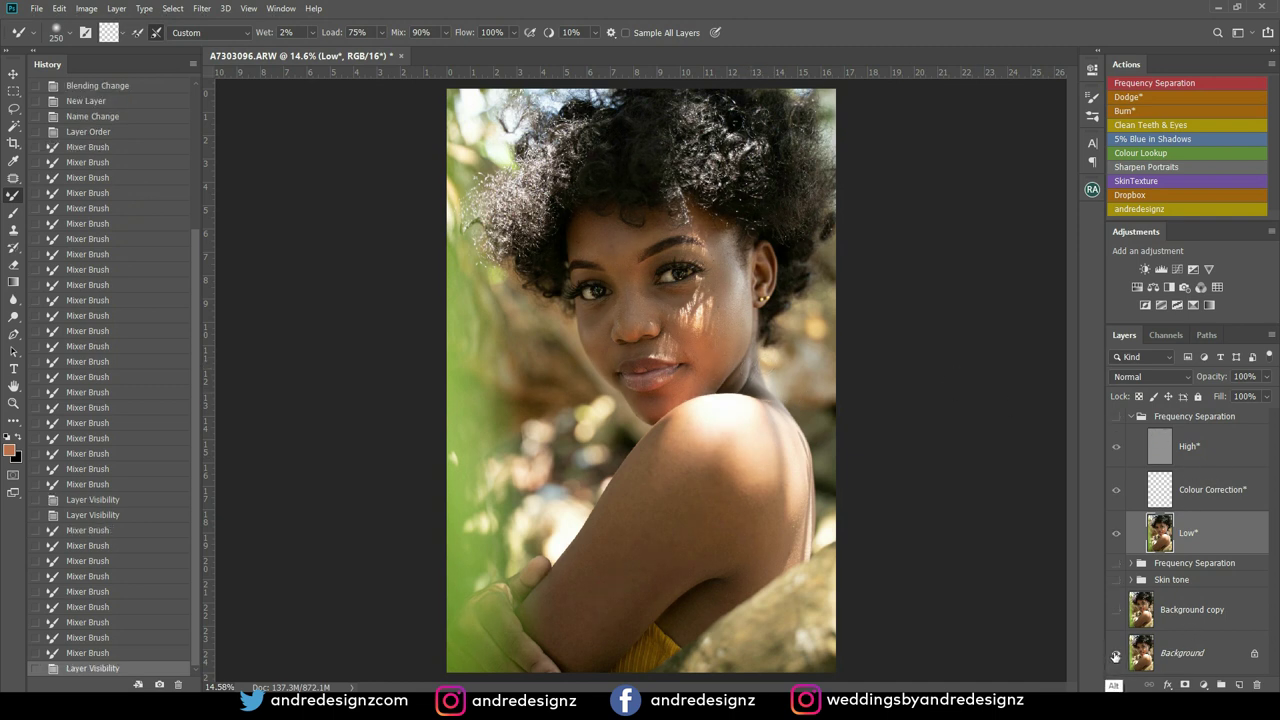
pyautogui.keyDown('alt'); pyautogui.click(1116, 656); pyautogui.keyUp('alt')
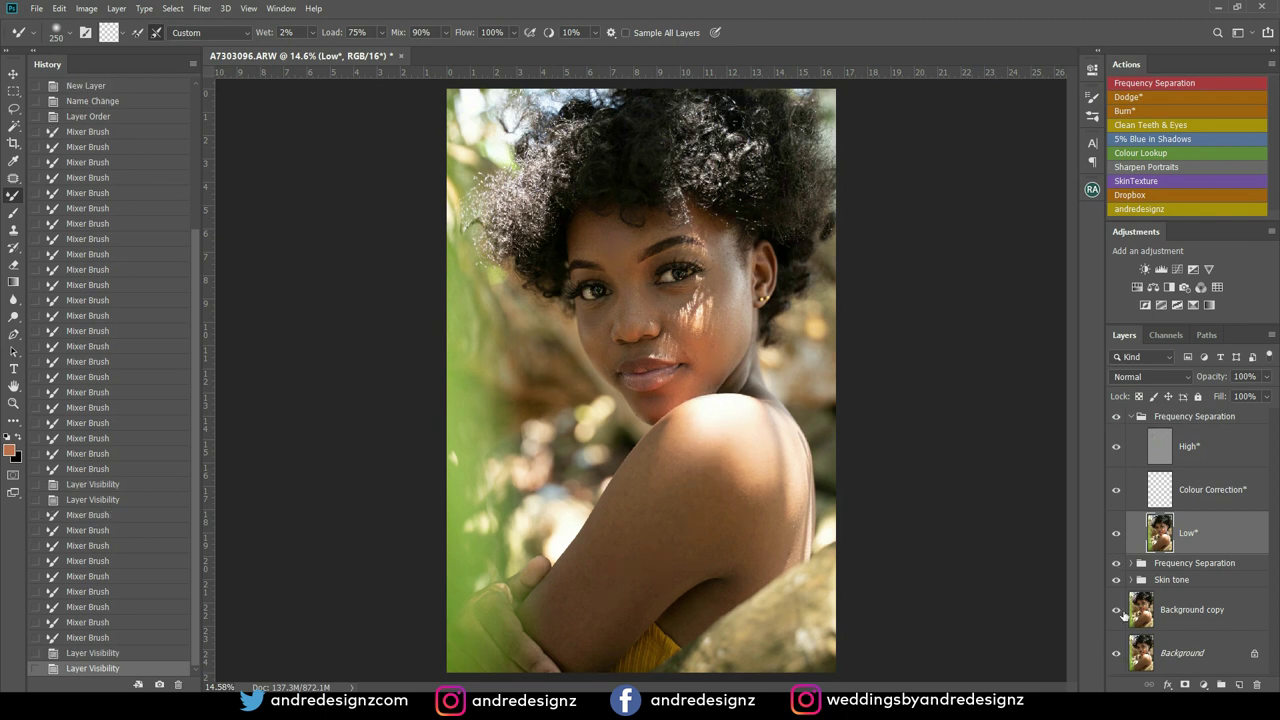
# Blend the shaded skin along the jawline just above the shoulder with the Mixer Brush at size 250
pyautogui.scroll(8, 920, 470)
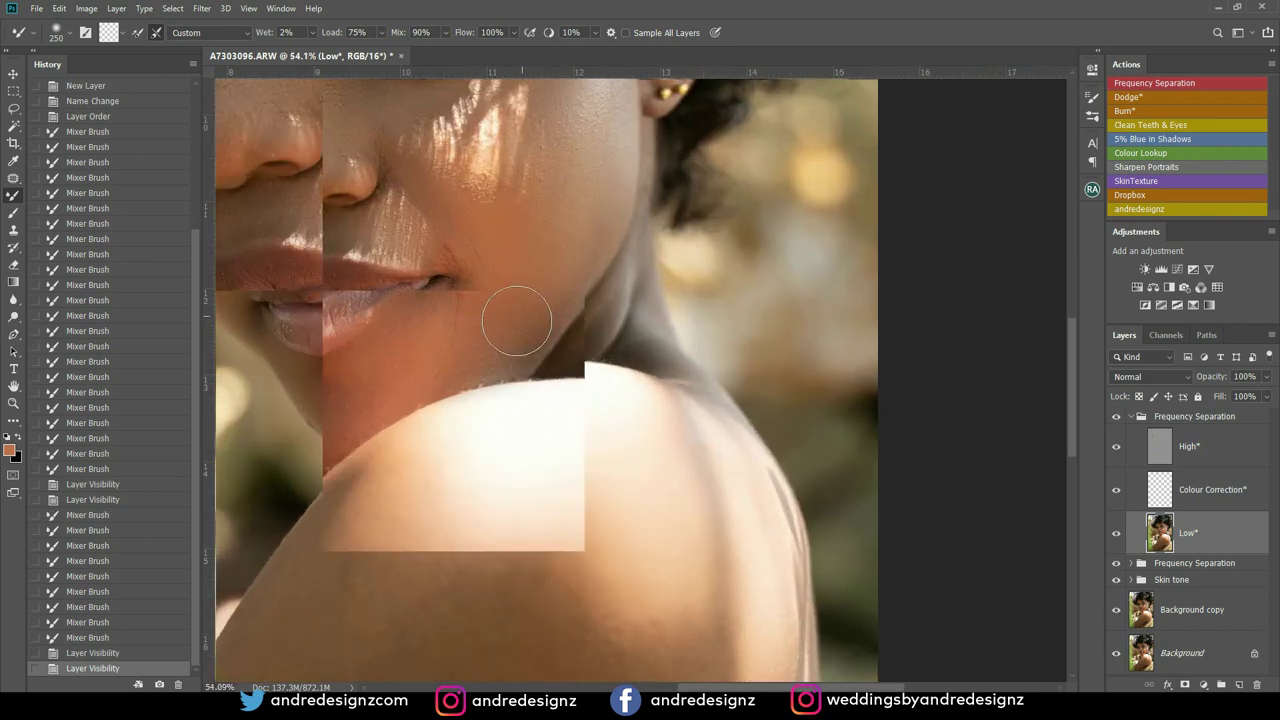
pyautogui.scroll(3, 516, 320)
pyautogui.moveTo(636, 275); pyautogui.dragTo(609, 297)
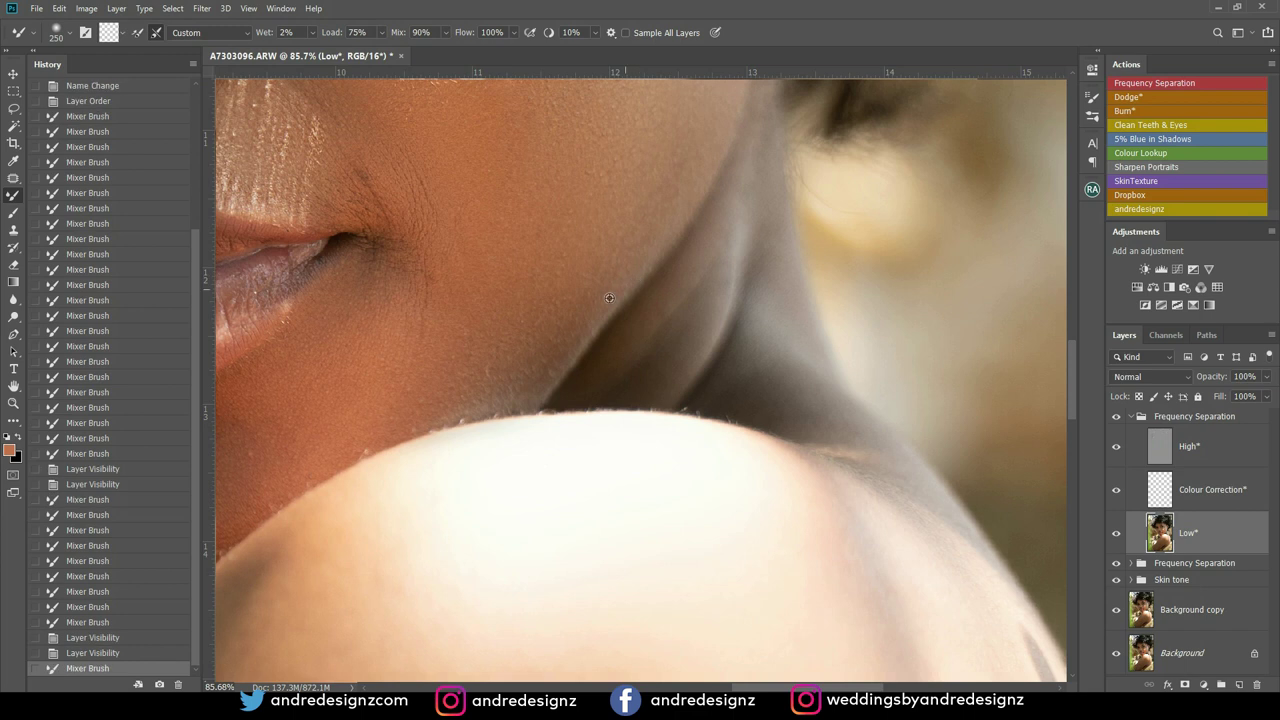
pyautogui.click(536, 317)
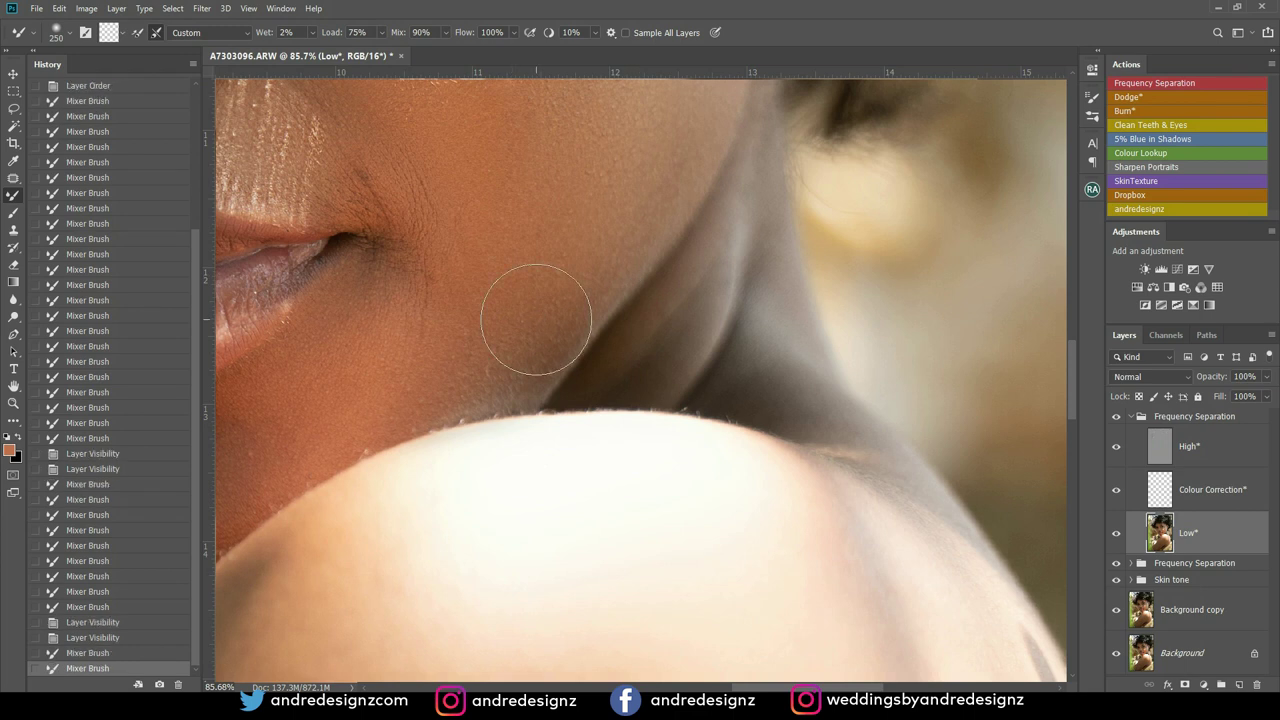
pyautogui.moveTo(534, 306); pyautogui.dragTo(589, 286)
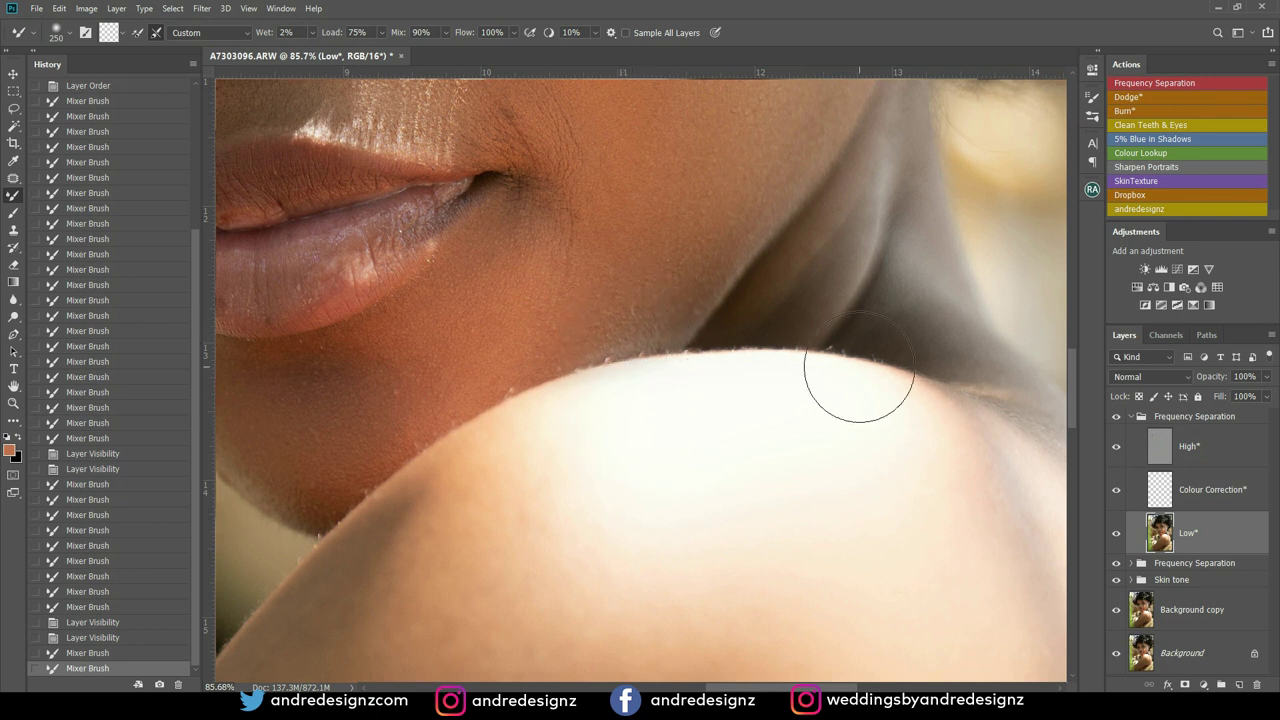
# Paint sampled skin colour along the jaw edge beside the neck on Colour Correction*, using the Brush at 1% flow, and compare with that layer hidden
pyautogui.click(1166, 490)
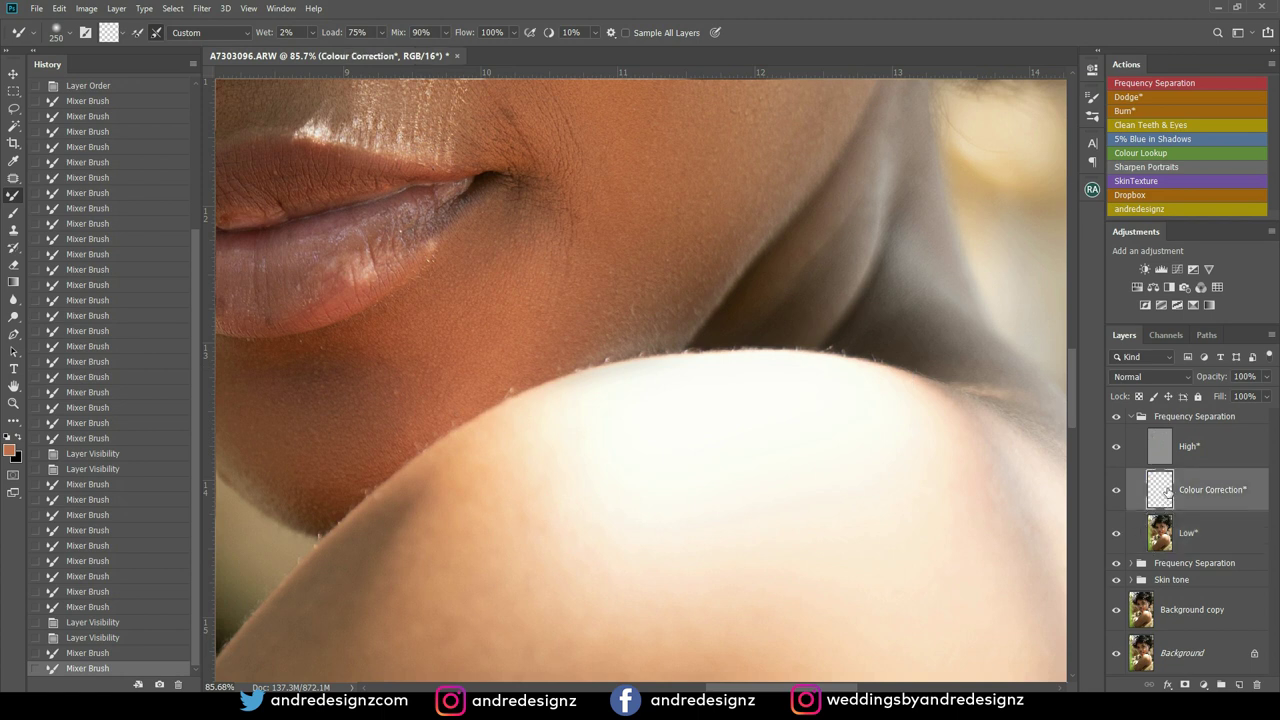
pyautogui.press('b')
pyautogui.keyDown('alt'); pyautogui.click(616, 226); pyautogui.keyUp('alt')
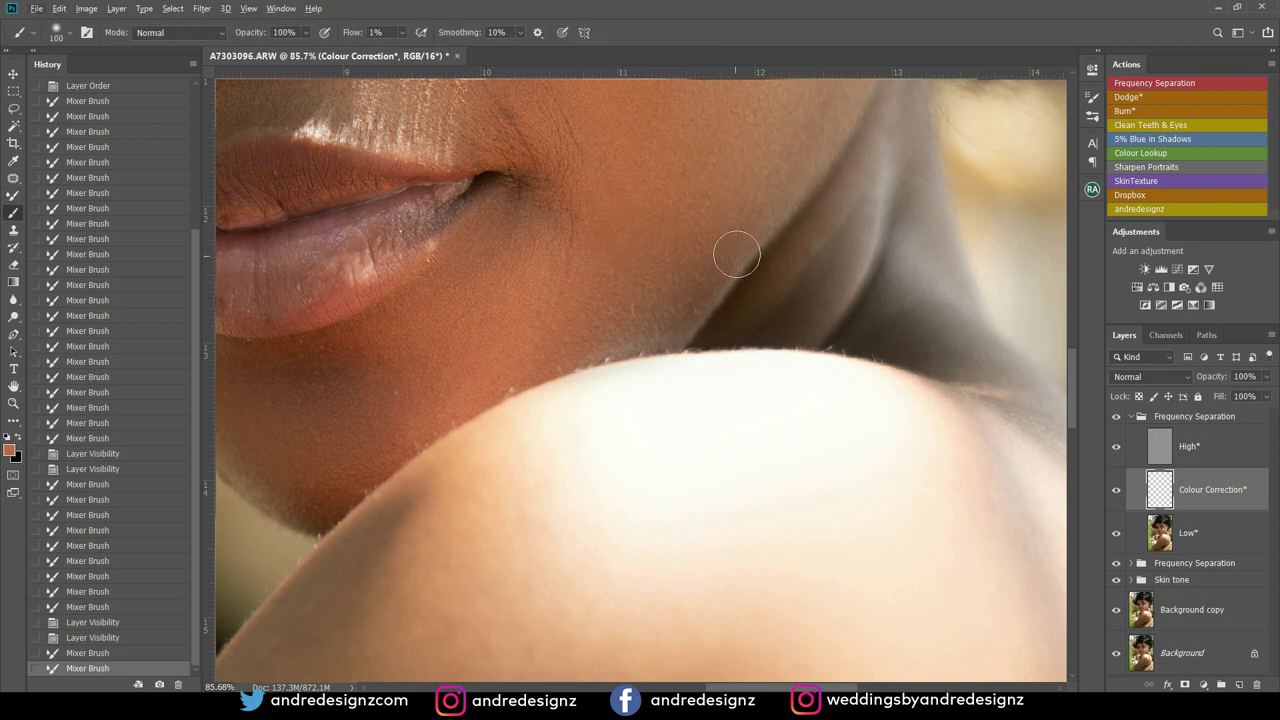
pyautogui.keyDown('alt'); pyautogui.click(733, 258); pyautogui.keyUp('alt')
pyautogui.moveTo(722, 288)
pyautogui.mouseDown()
pyautogui.moveTo(653, 352)
pyautogui.moveTo(666, 330)
pyautogui.moveTo(657, 303)
pyautogui.moveTo(673, 326)
pyautogui.moveTo(632, 347)
pyautogui.moveTo(666, 340)
pyautogui.moveTo(605, 353)
pyautogui.moveTo(678, 335)
pyautogui.moveTo(654, 353)
pyautogui.moveTo(615, 342)
pyautogui.moveTo(692, 318)
pyautogui.moveTo(697, 300)
pyautogui.moveTo(661, 336)
pyautogui.moveTo(598, 348)
pyautogui.moveTo(701, 290)
pyautogui.moveTo(709, 298)
pyautogui.moveTo(754, 237)
pyautogui.mouseUp()
pyautogui.press('[')
pyautogui.press('[')
pyautogui.press('[')
pyautogui.press('[')
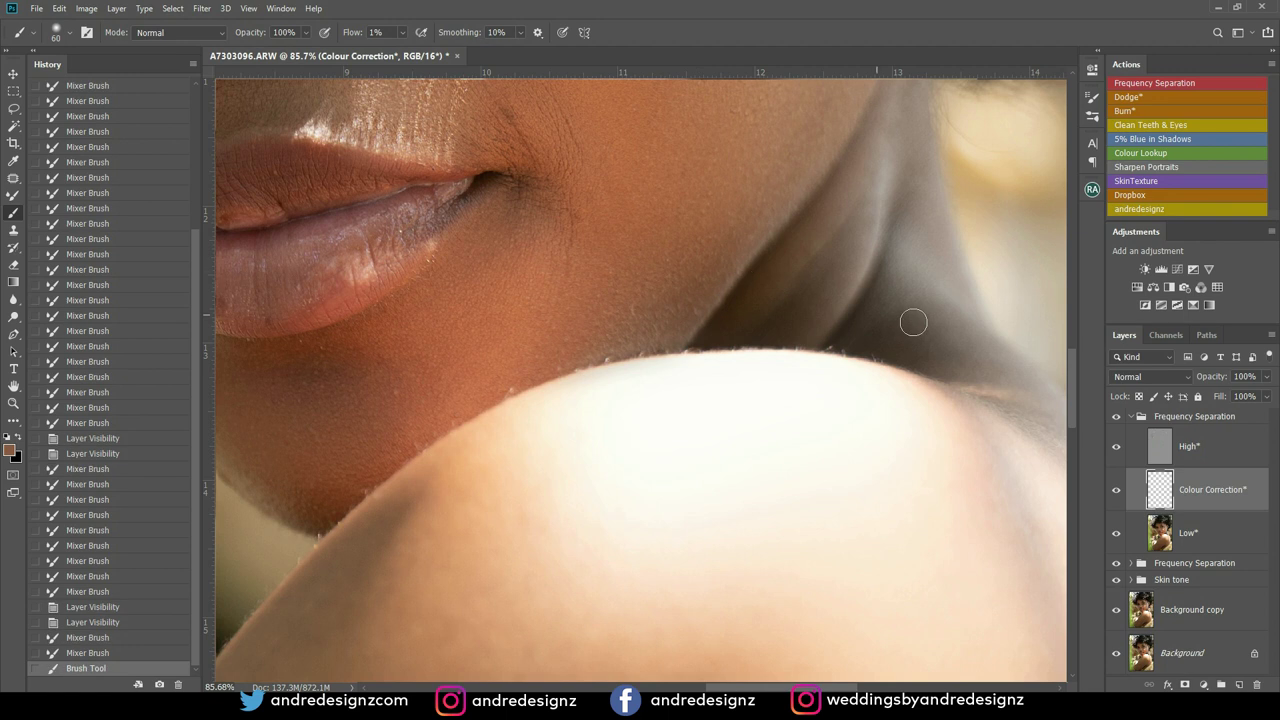
pyautogui.click(1117, 490)
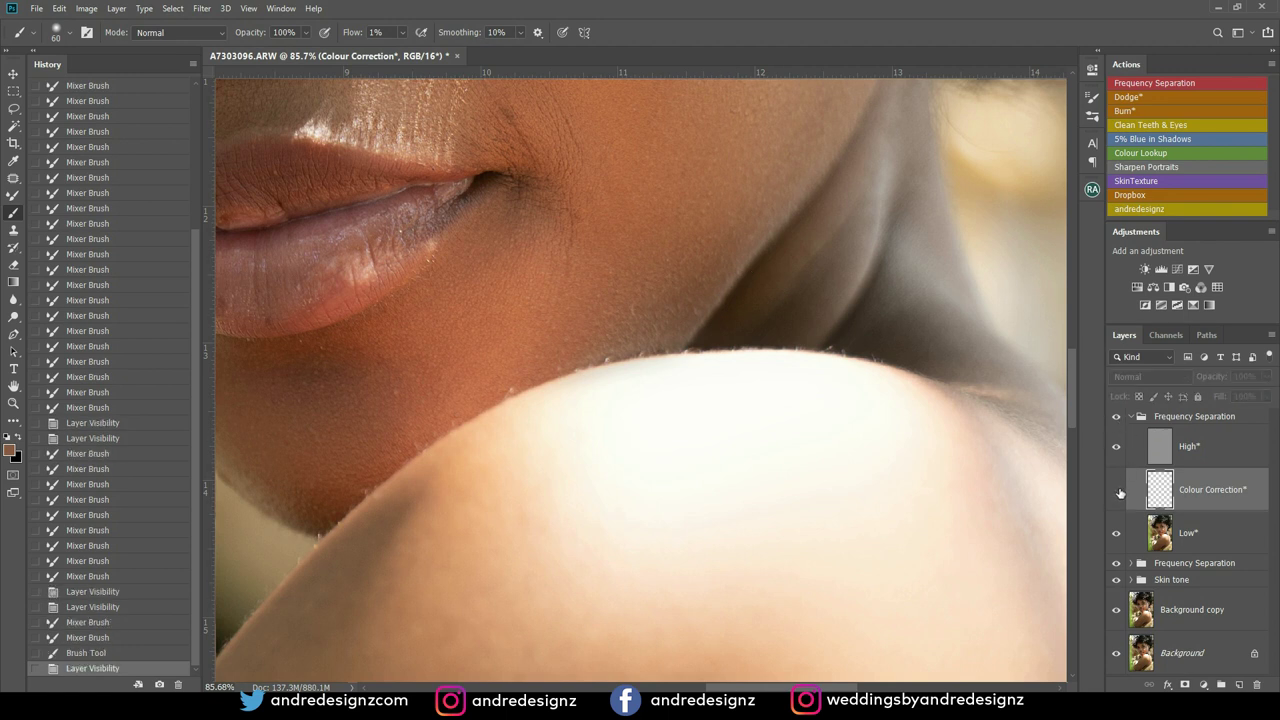
pyautogui.click(1117, 490)
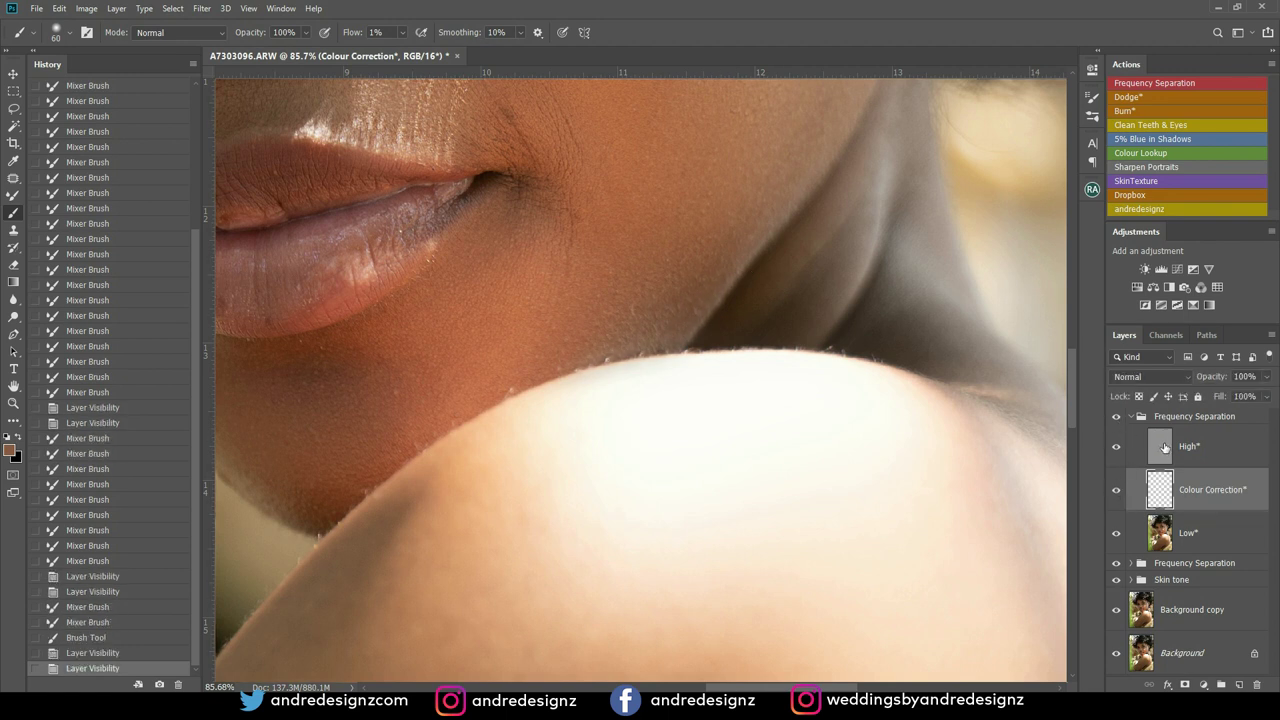
# Patch the jawline skin just above the shoulder on Low*, then patch the same area's texture on High* and clear the selection
pyautogui.click(1176, 535)
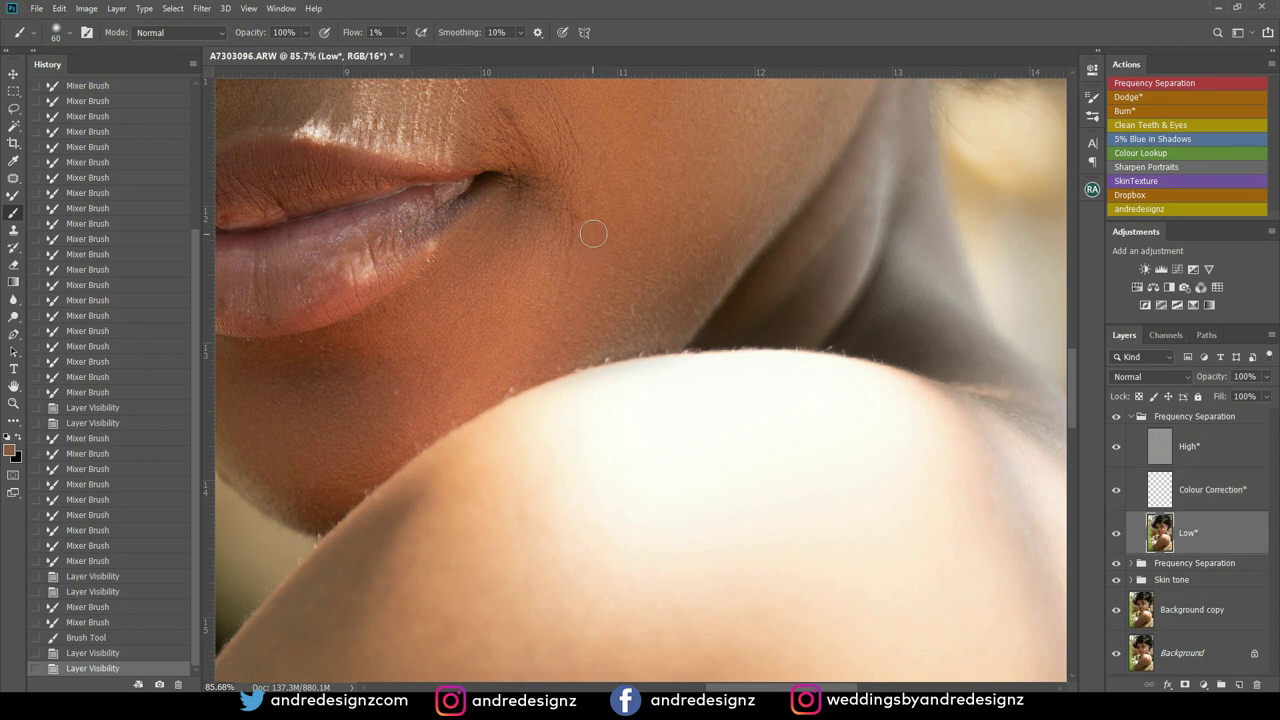
pyautogui.press('j')
pyautogui.moveTo(569, 373)
pyautogui.mouseDown()
pyautogui.moveTo(653, 355)
pyautogui.moveTo(667, 321)
pyautogui.moveTo(617, 314)
pyautogui.moveTo(563, 370)
pyautogui.moveTo(690, 341)
pyautogui.moveTo(672, 286)
pyautogui.moveTo(680, 224)
pyautogui.moveTo(686, 233)
pyautogui.mouseUp()
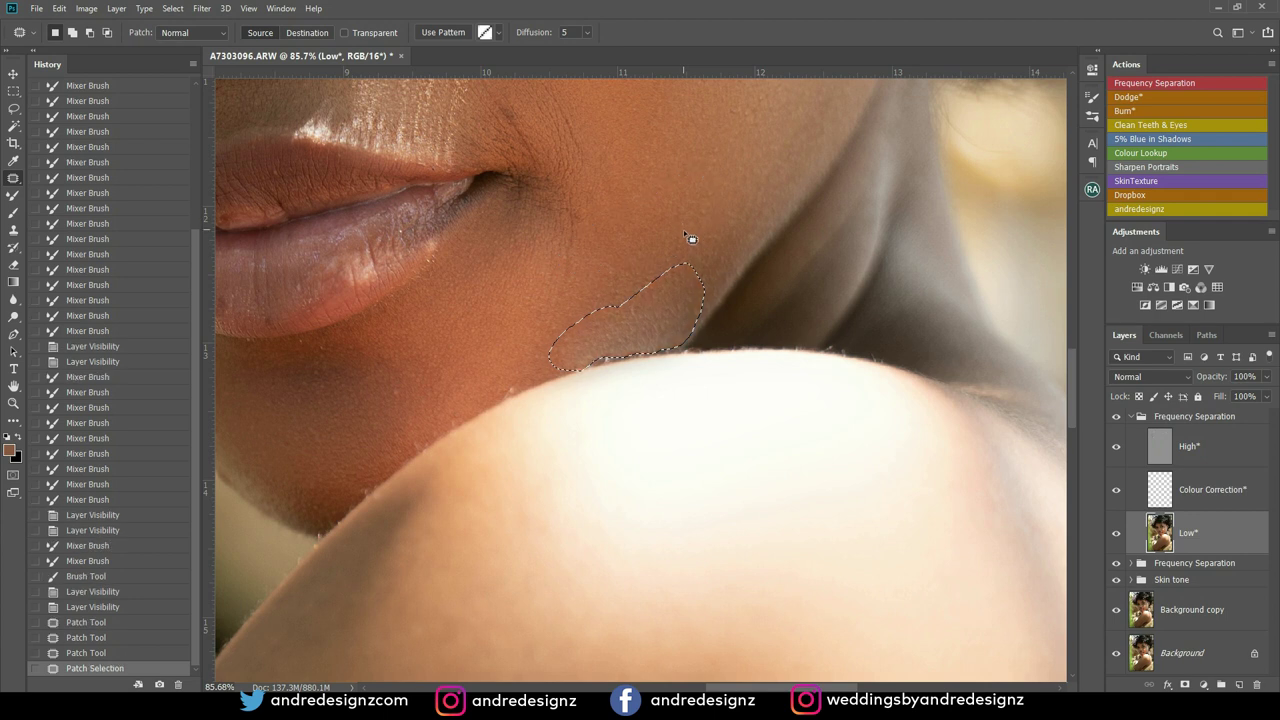
pyautogui.click(1121, 432)
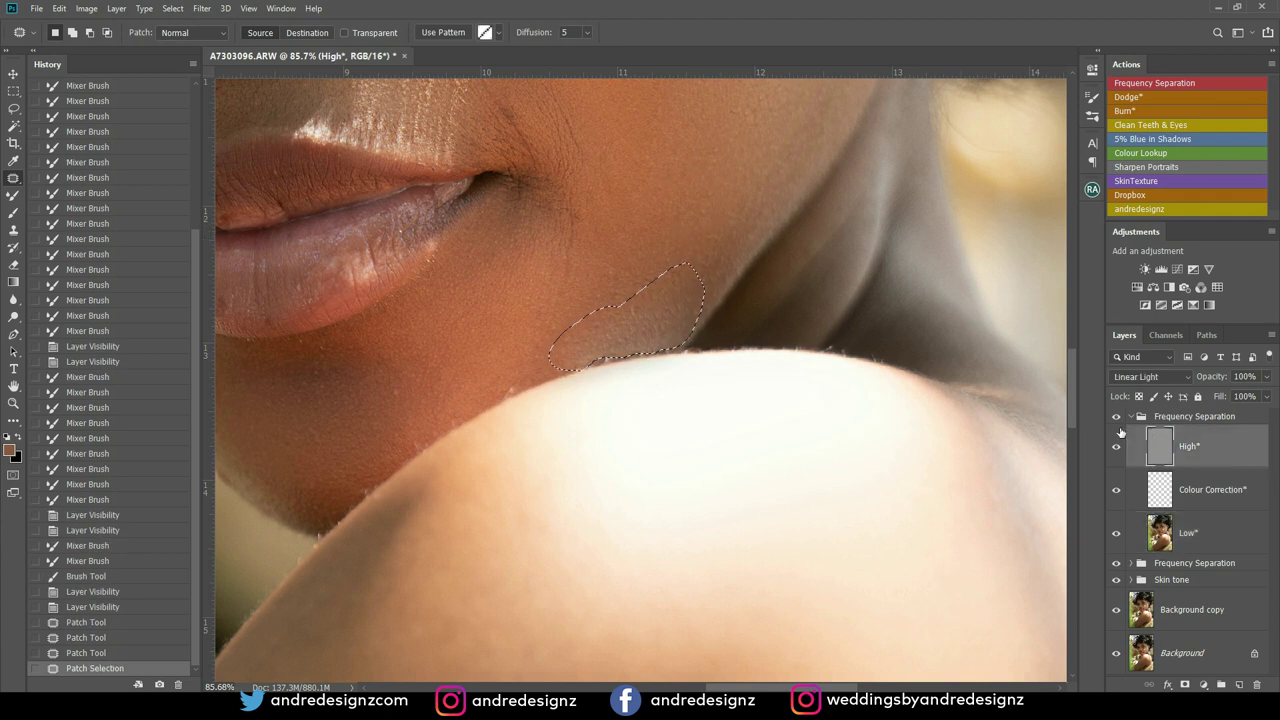
pyautogui.moveTo(682, 213)
pyautogui.mouseDown()
pyautogui.moveTo(605, 210)
pyautogui.moveTo(680, 215)
pyautogui.mouseUp()
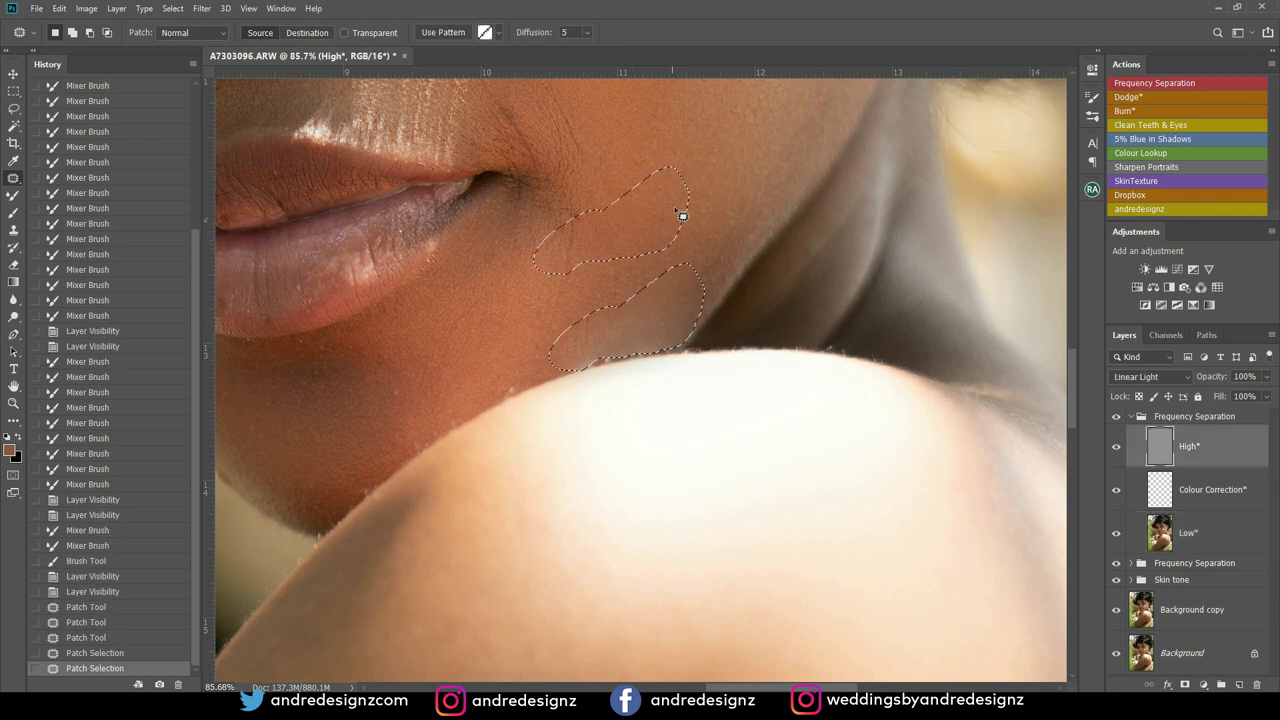
pyautogui.hotkey('ctrl', 'd')
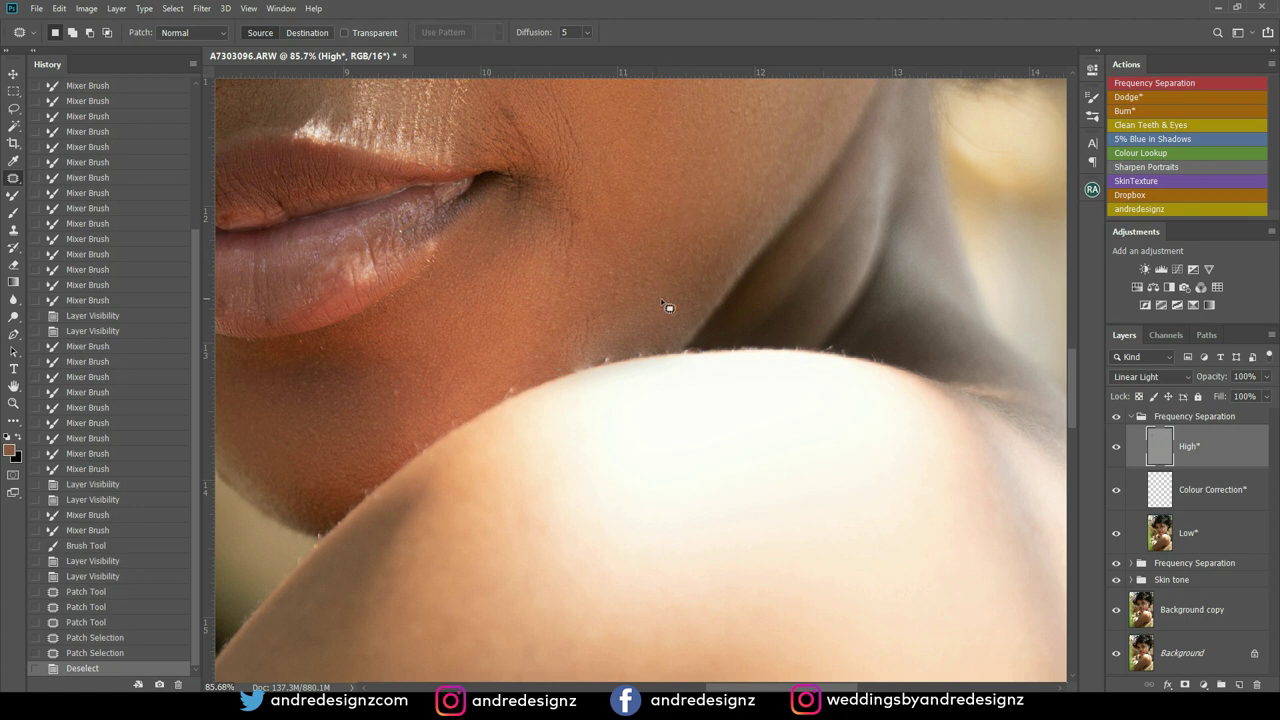
pyautogui.scroll(-4, 656, 300)
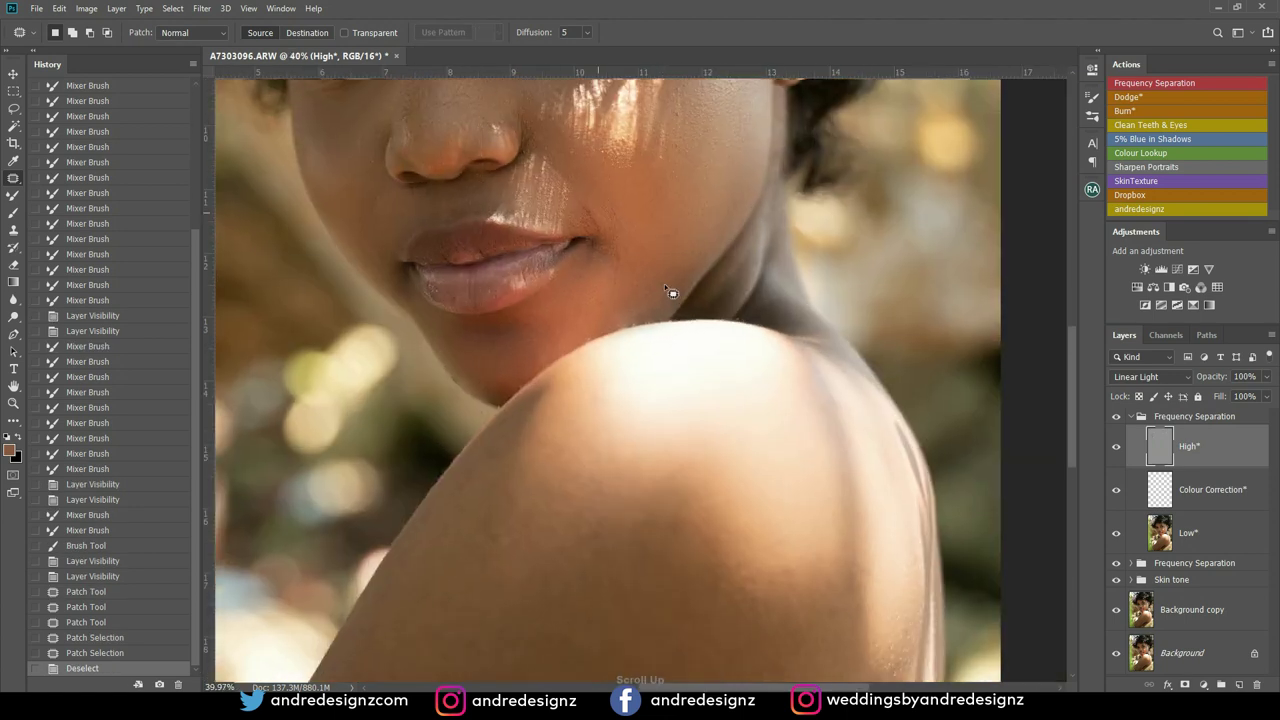
pyautogui.scroll(2, 662, 284)
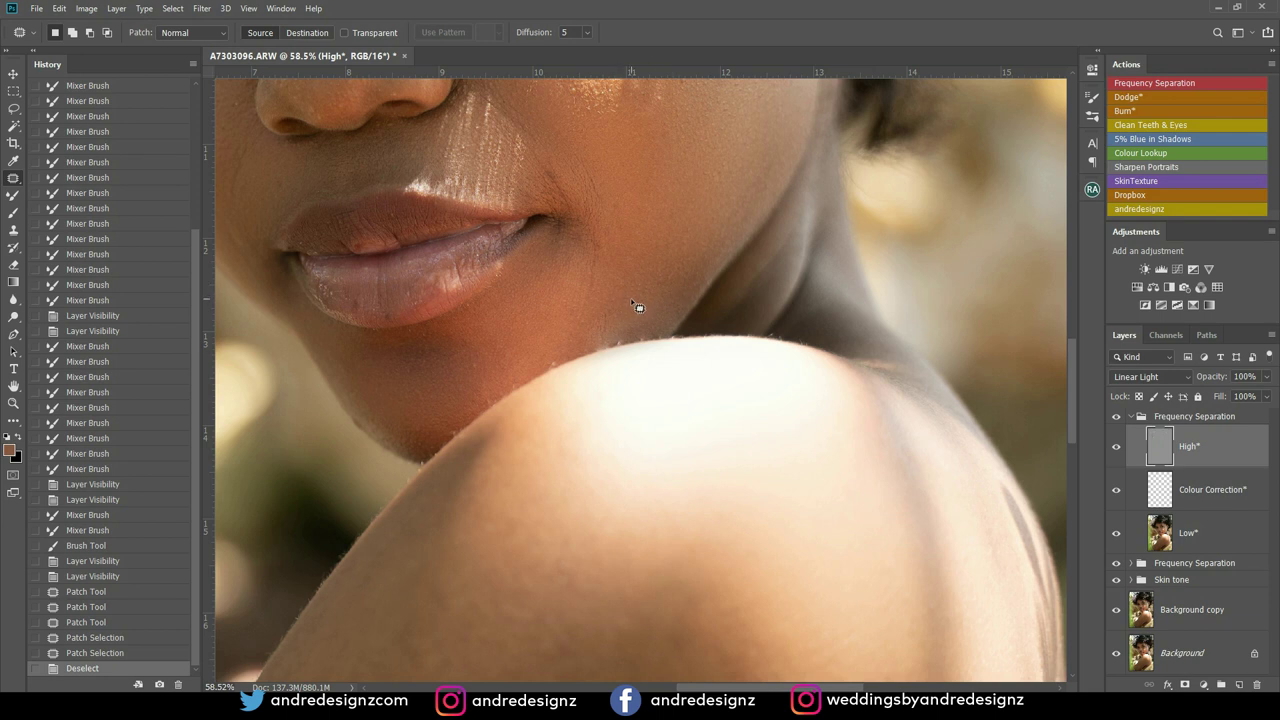
pyautogui.press('s')
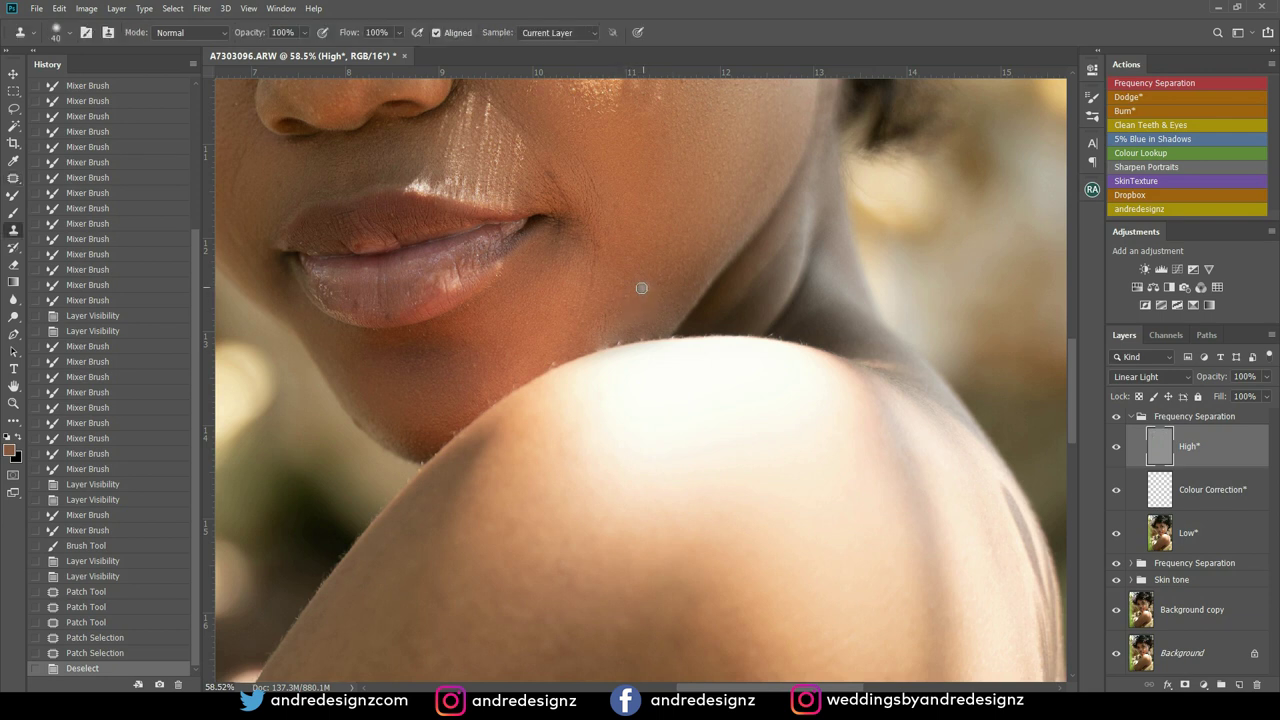
pyautogui.press(']')
pyautogui.press(']')
pyautogui.press(']')
pyautogui.press(']')
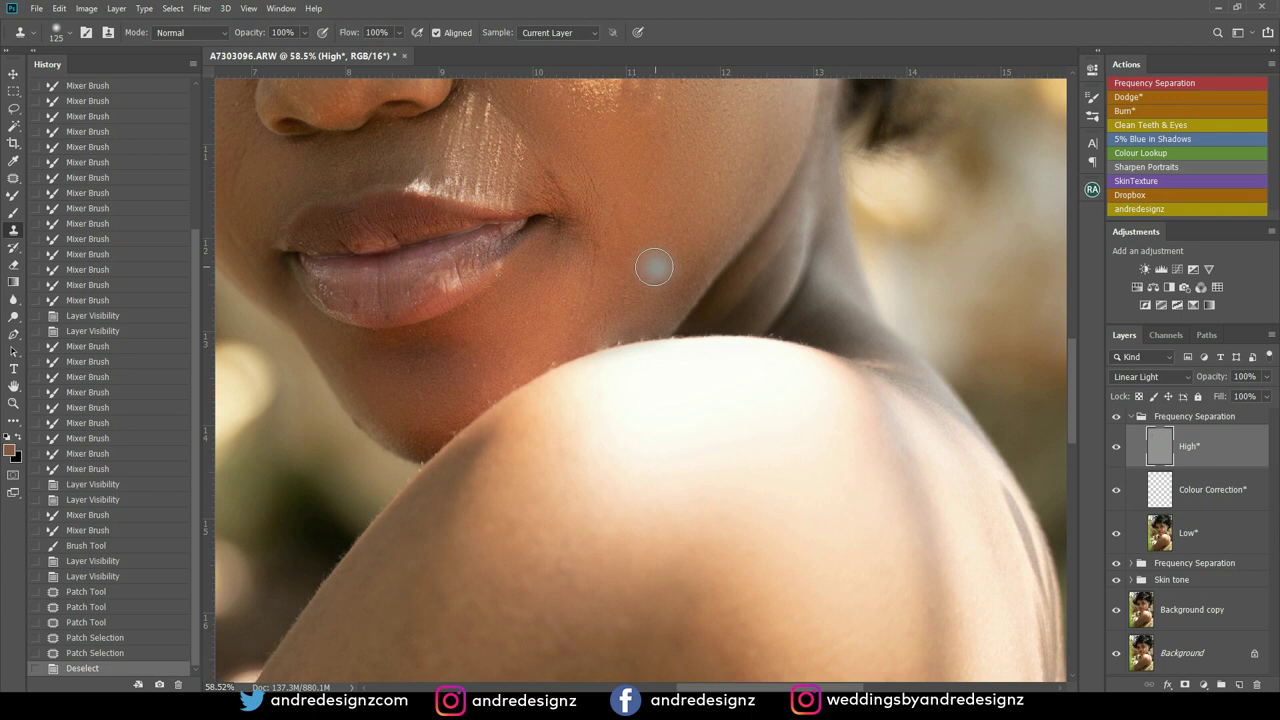
pyautogui.keyDown('alt'); pyautogui.click(654, 269); pyautogui.keyUp('alt')
pyautogui.moveTo(656, 270)
pyautogui.mouseDown()
pyautogui.moveTo(653, 302)
pyautogui.moveTo(703, 190)
pyautogui.moveTo(646, 301)
pyautogui.moveTo(643, 259)
pyautogui.moveTo(195, 3)
pyautogui.mouseUp()
pyautogui.moveTo(2, 5)
pyautogui.mouseDown()
pyautogui.moveTo(748, 270)
pyautogui.moveTo(665, 272)
pyautogui.mouseUp()
pyautogui.scroll(-1, 692, 390)
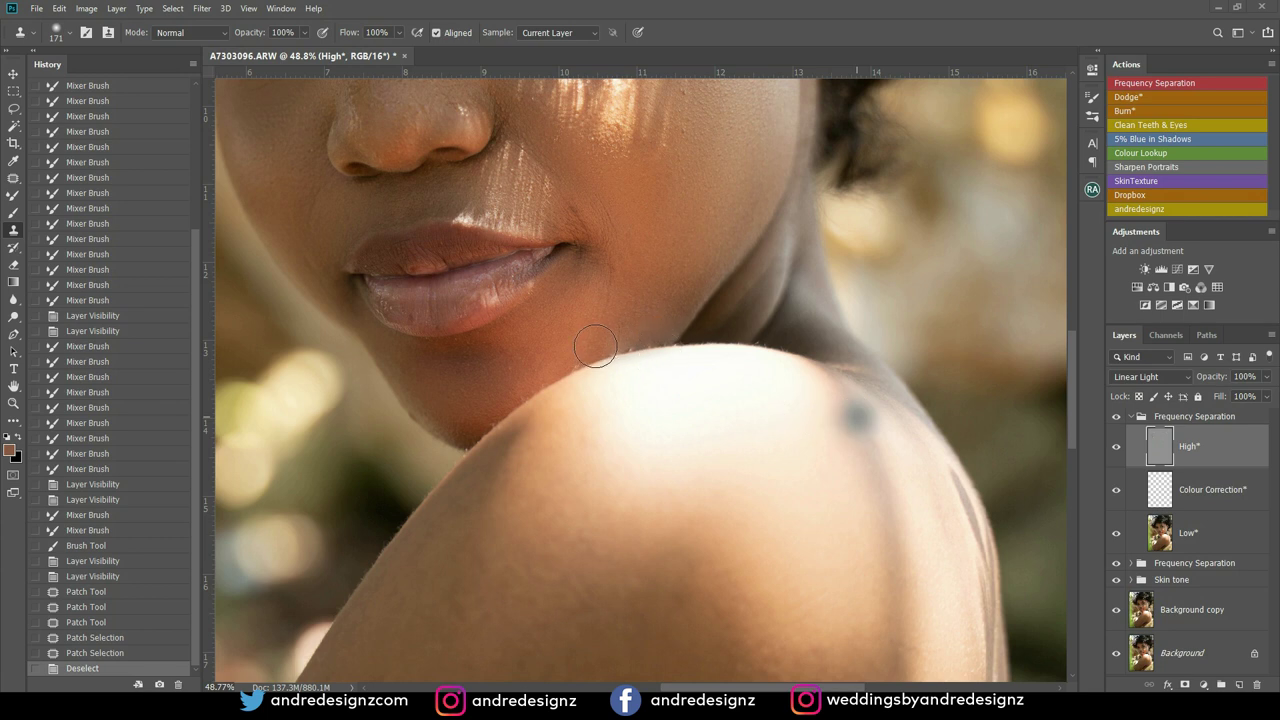
# Duplicate Background copy, bring the duplicate in front of all layers and groups, and add a black layer mask to it
pyautogui.click(1131, 417)
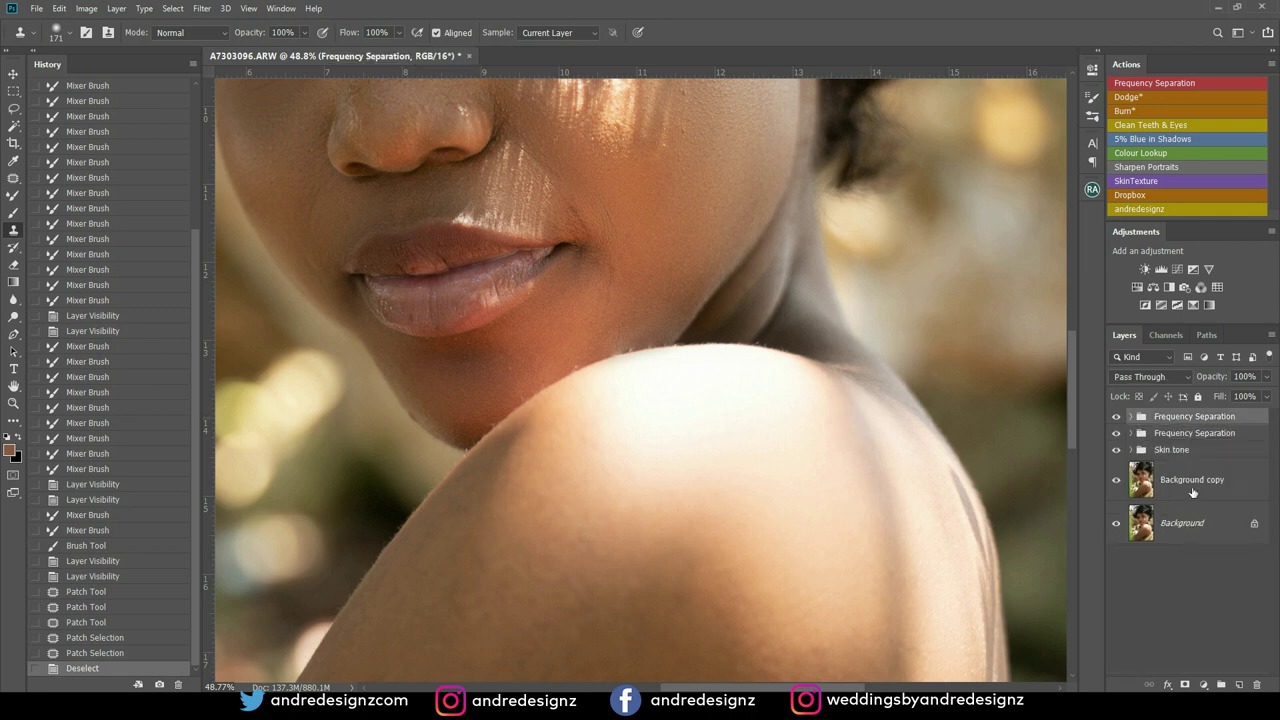
pyautogui.click(1192, 492)
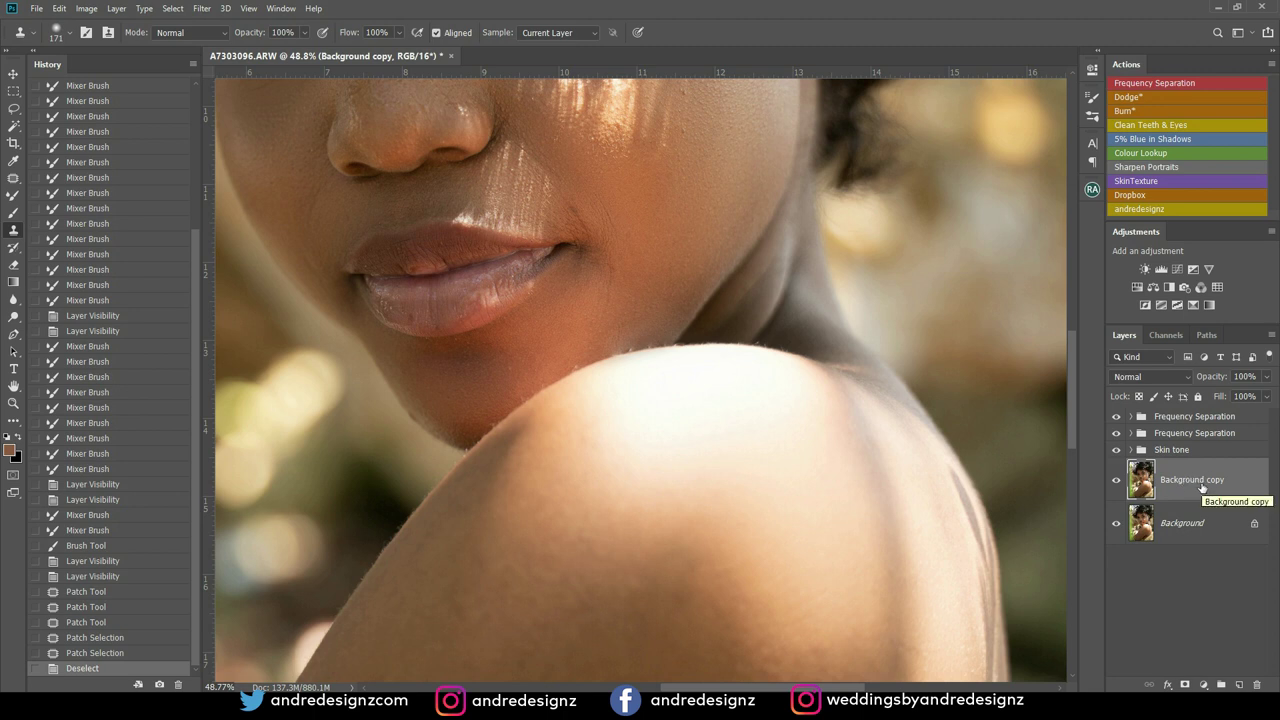
pyautogui.hotkey('ctrl', 'j')
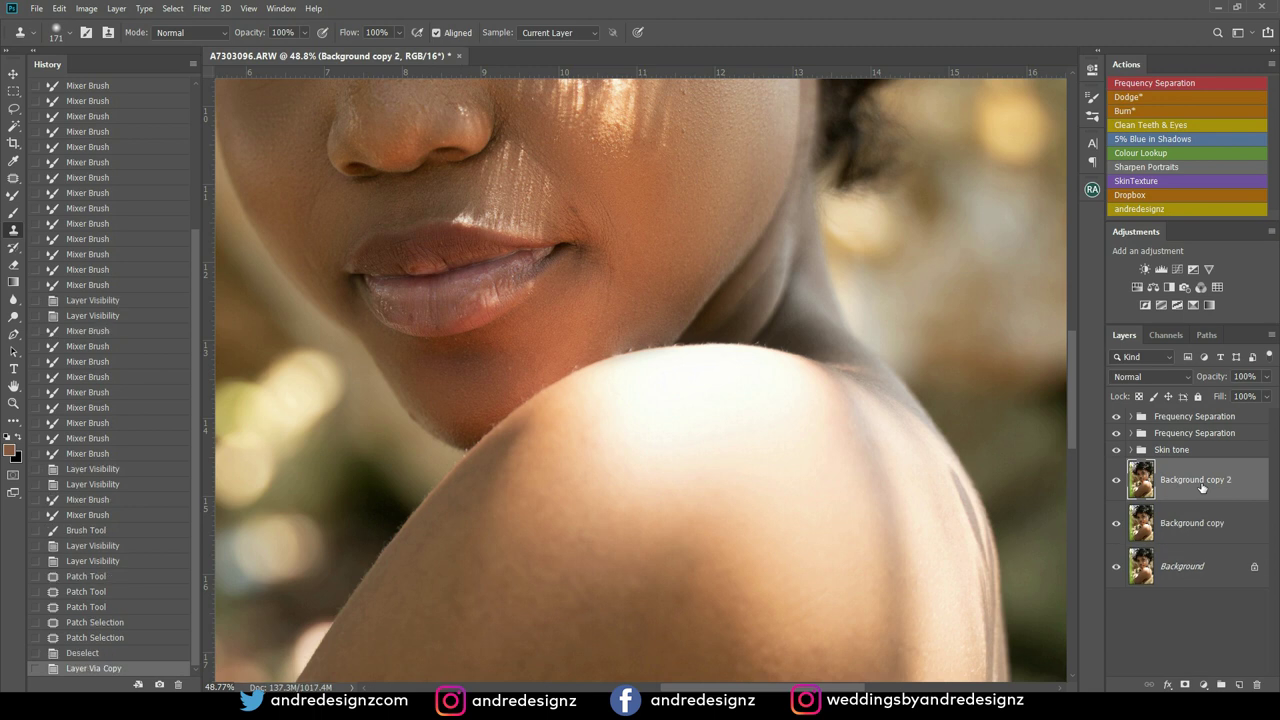
pyautogui.hotkey('ctrl', 'shift', ']')
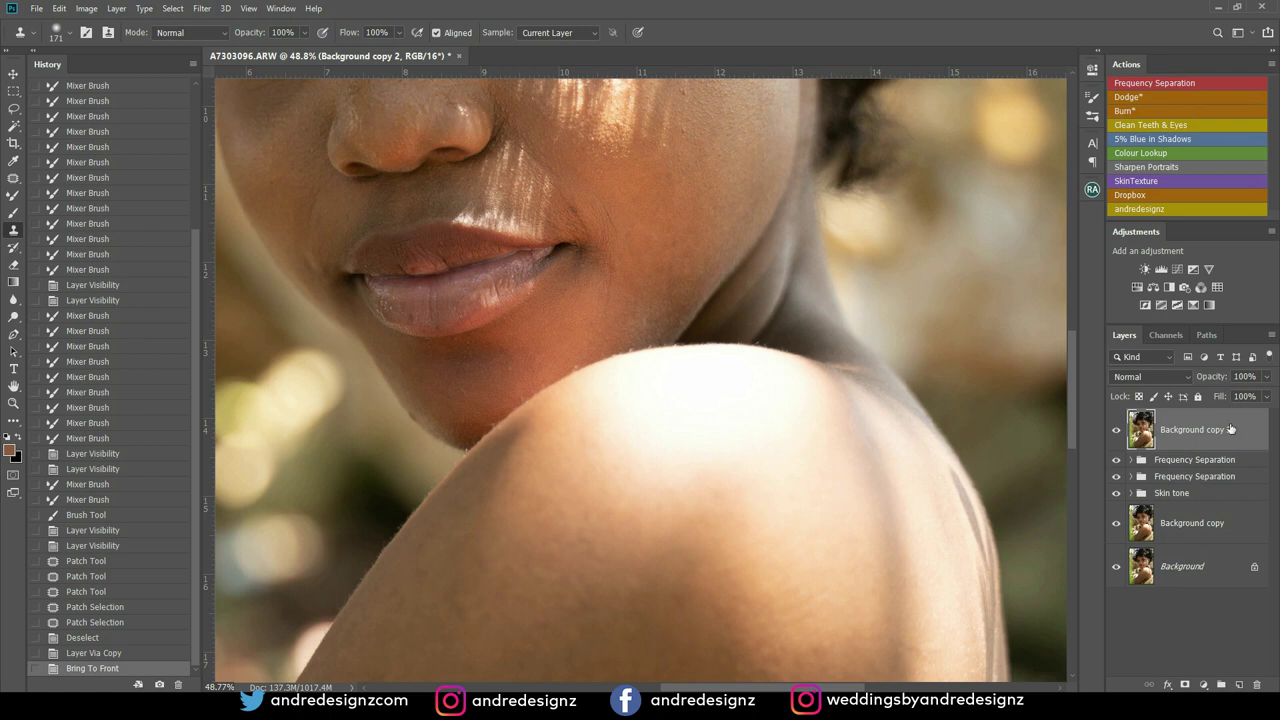
pyautogui.keyDown('alt'); pyautogui.click(1186, 686); pyautogui.keyUp('alt')
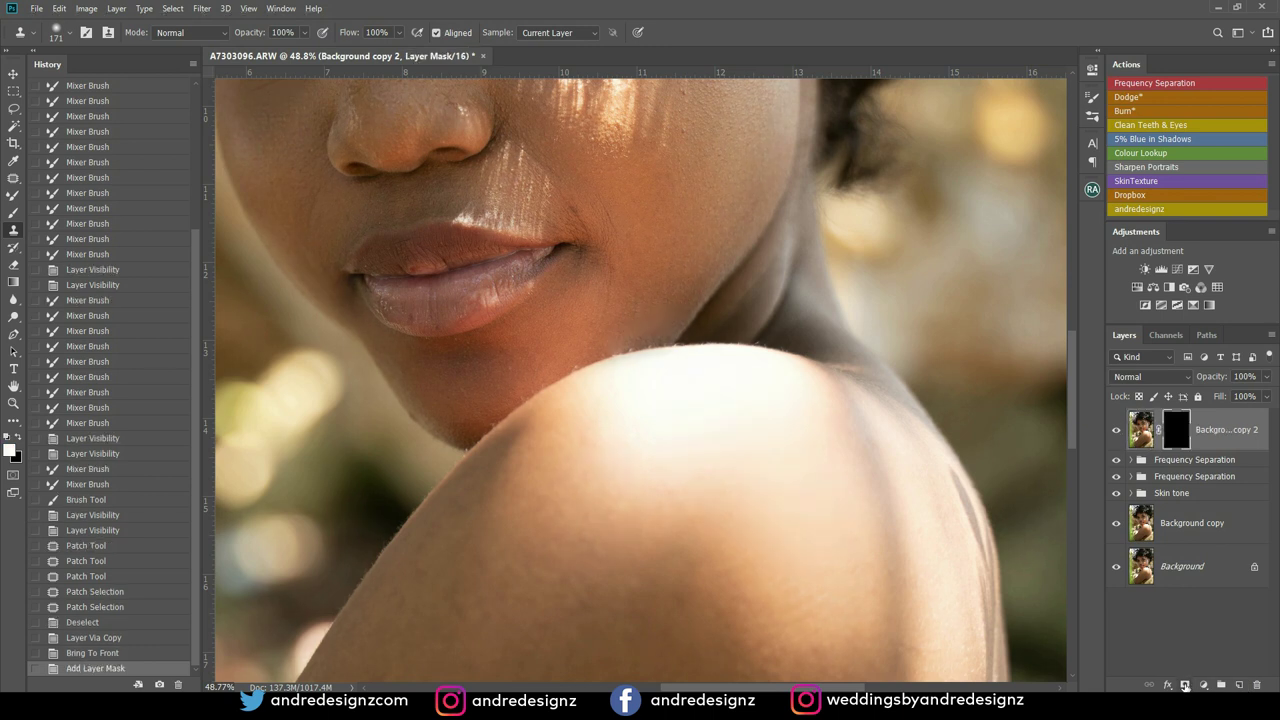
# Paint white on the duplicate's mask along the jaw edge above the shoulder with a size 150 Brush at 1% flow, comparing with the layer hidden
pyautogui.press('b')
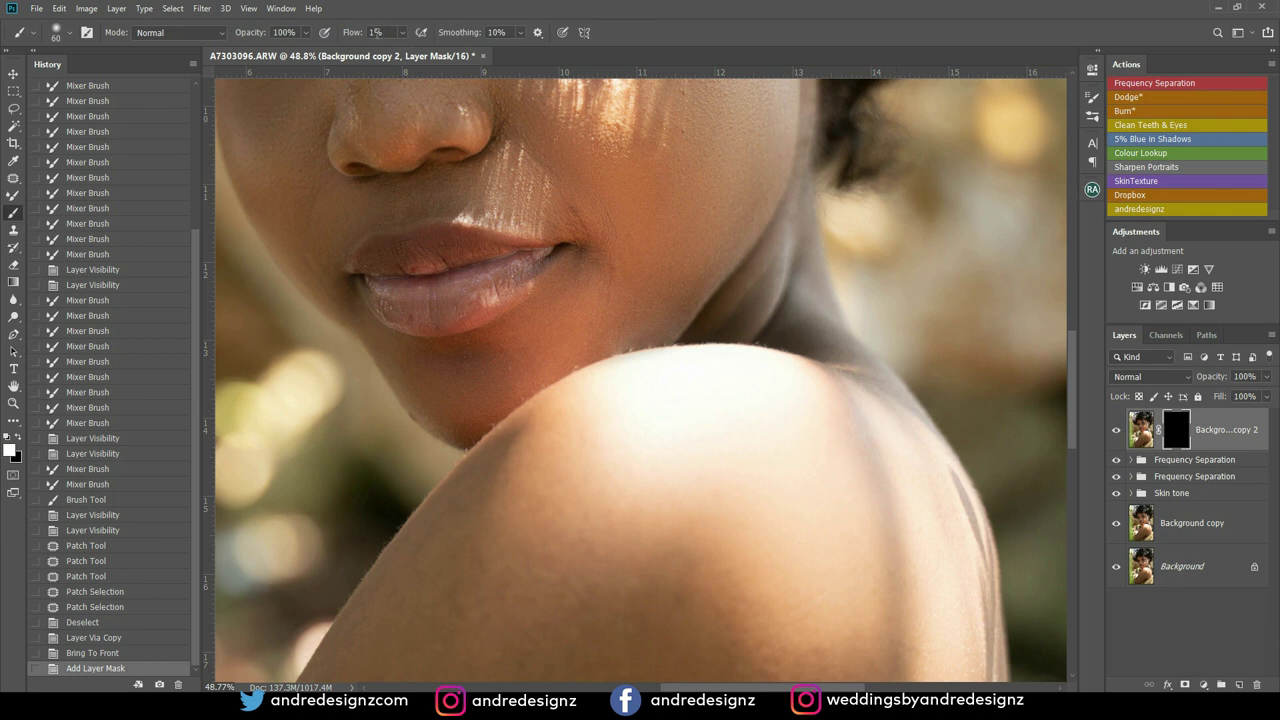
pyautogui.press(']')
pyautogui.press(']')
pyautogui.press(']')
pyautogui.moveTo(590, 348)
pyautogui.mouseDown()
pyautogui.moveTo(671, 320)
pyautogui.moveTo(698, 280)
pyautogui.moveTo(653, 329)
pyautogui.moveTo(638, 313)
pyautogui.moveTo(622, 326)
pyautogui.moveTo(641, 299)
pyautogui.moveTo(618, 318)
pyautogui.moveTo(712, 295)
pyautogui.moveTo(670, 313)
pyautogui.moveTo(653, 340)
pyautogui.moveTo(714, 318)
pyautogui.mouseUp()
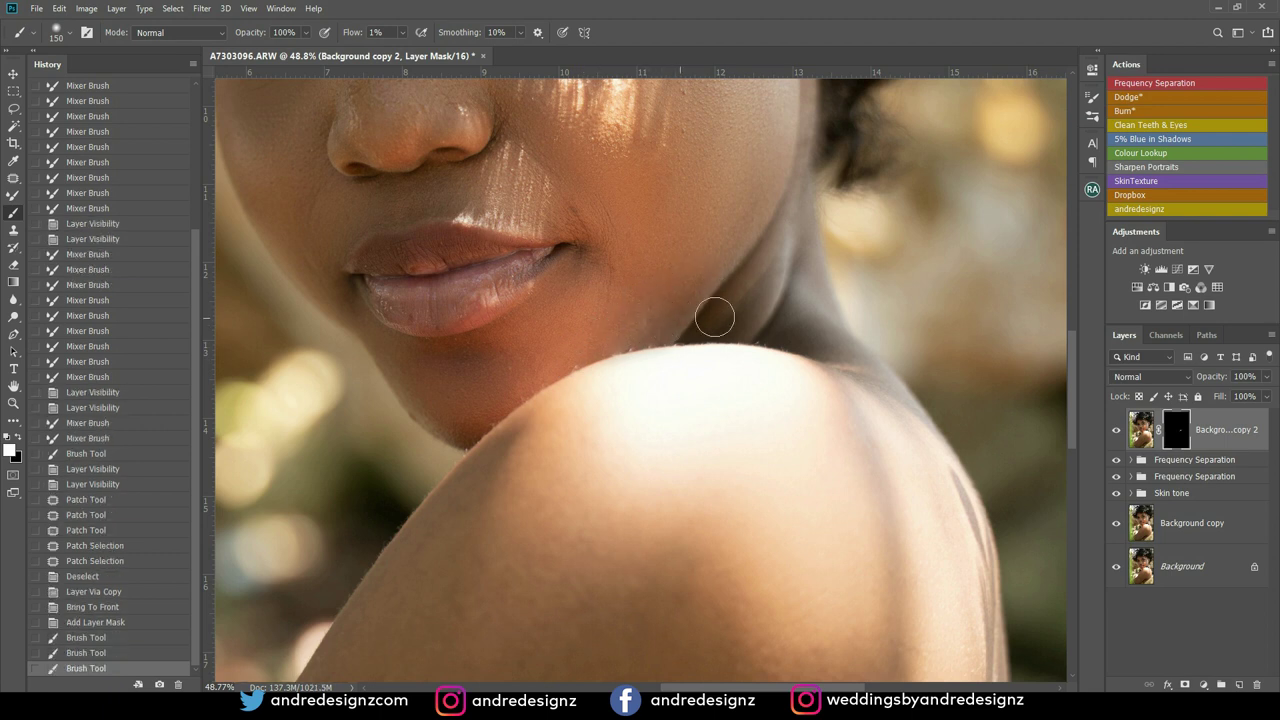
pyautogui.click(1117, 432)
pyautogui.click(1117, 432)
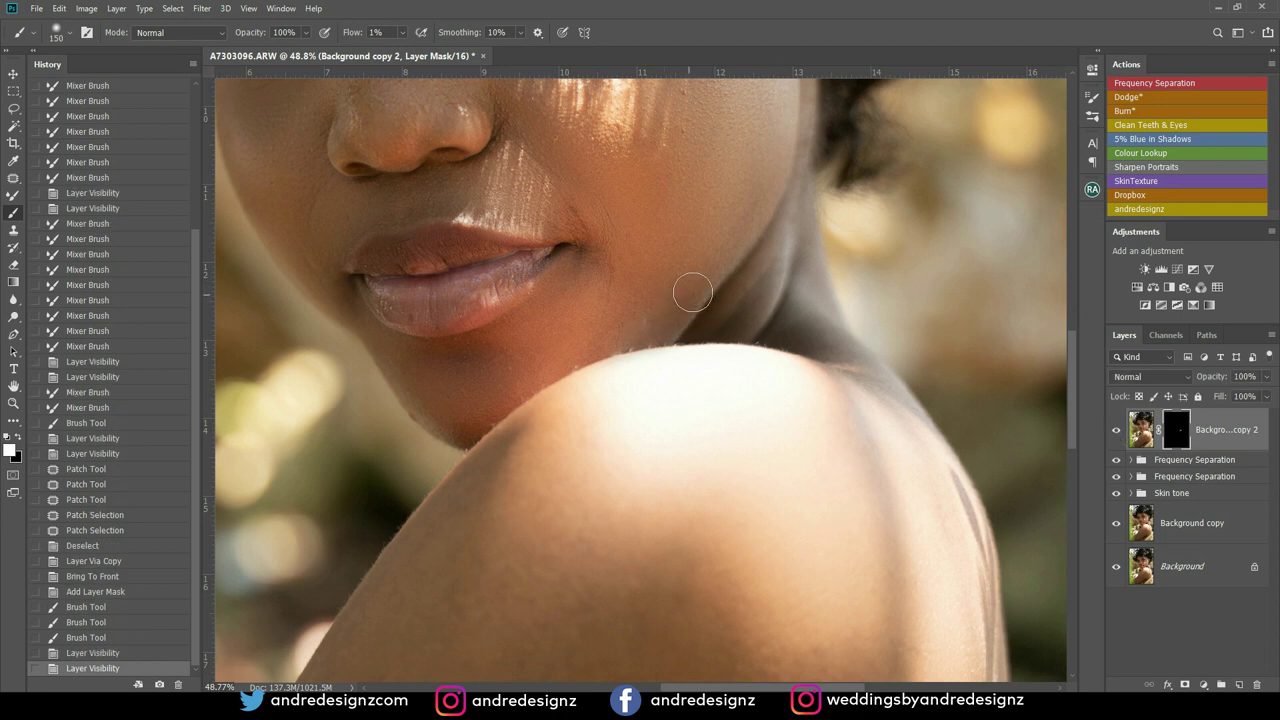
pyautogui.moveTo(703, 277)
pyautogui.mouseDown()
pyautogui.moveTo(661, 325)
pyautogui.moveTo(571, 356)
pyautogui.mouseUp()
# Add a new layer above the masked duplicate and paint sampled skin colour over the lower jaw beside the shoulder at 1% flow
pyautogui.scroll(-6, 571, 356)
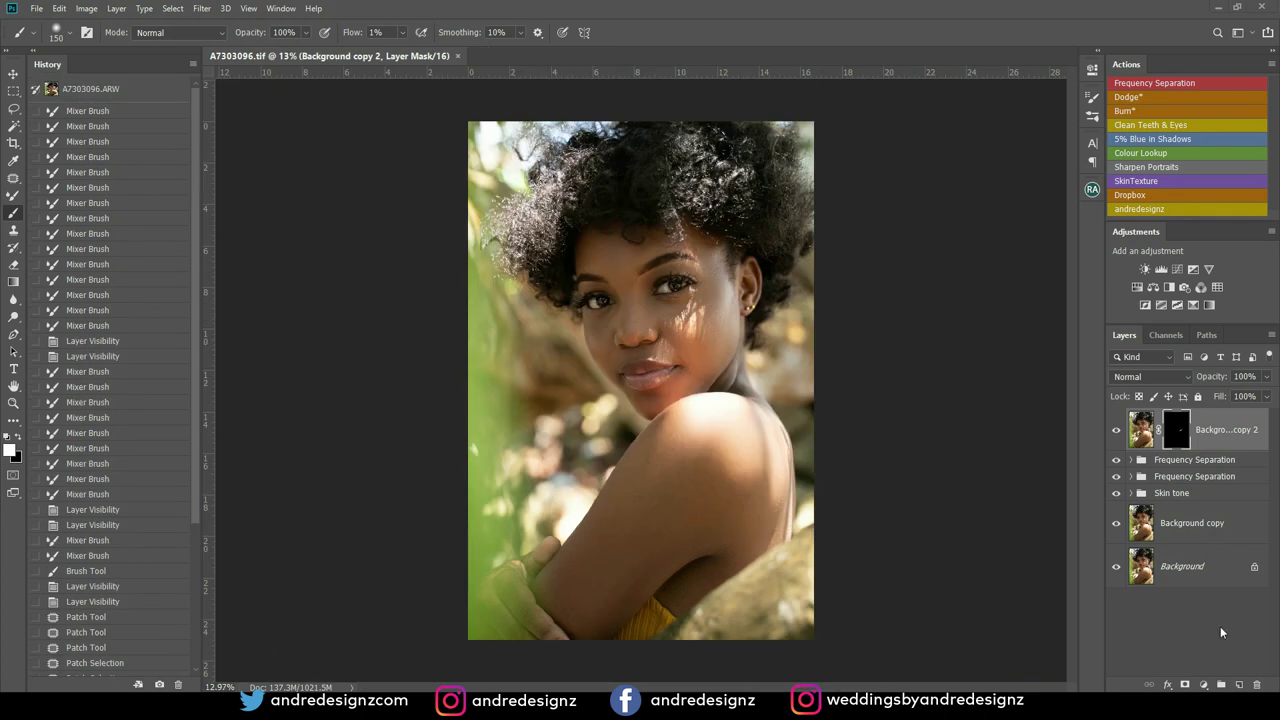
pyautogui.click(1239, 685)
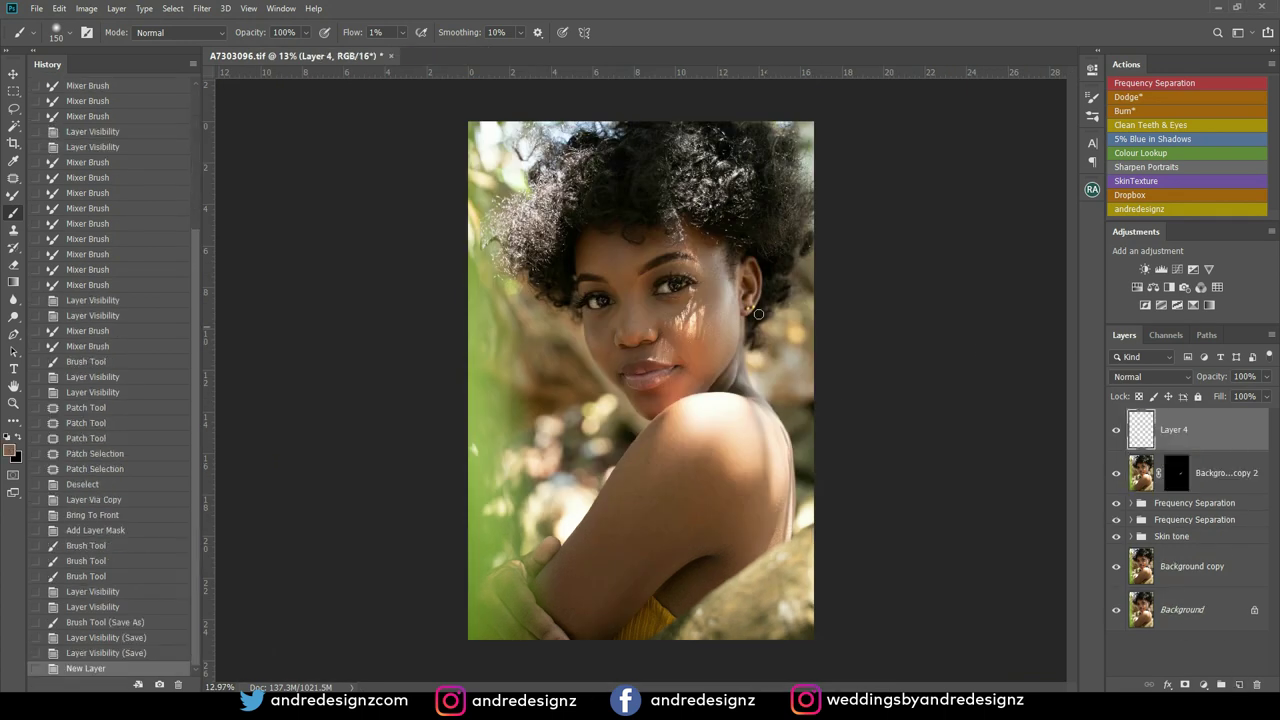
pyautogui.scroll(4, 719, 363)
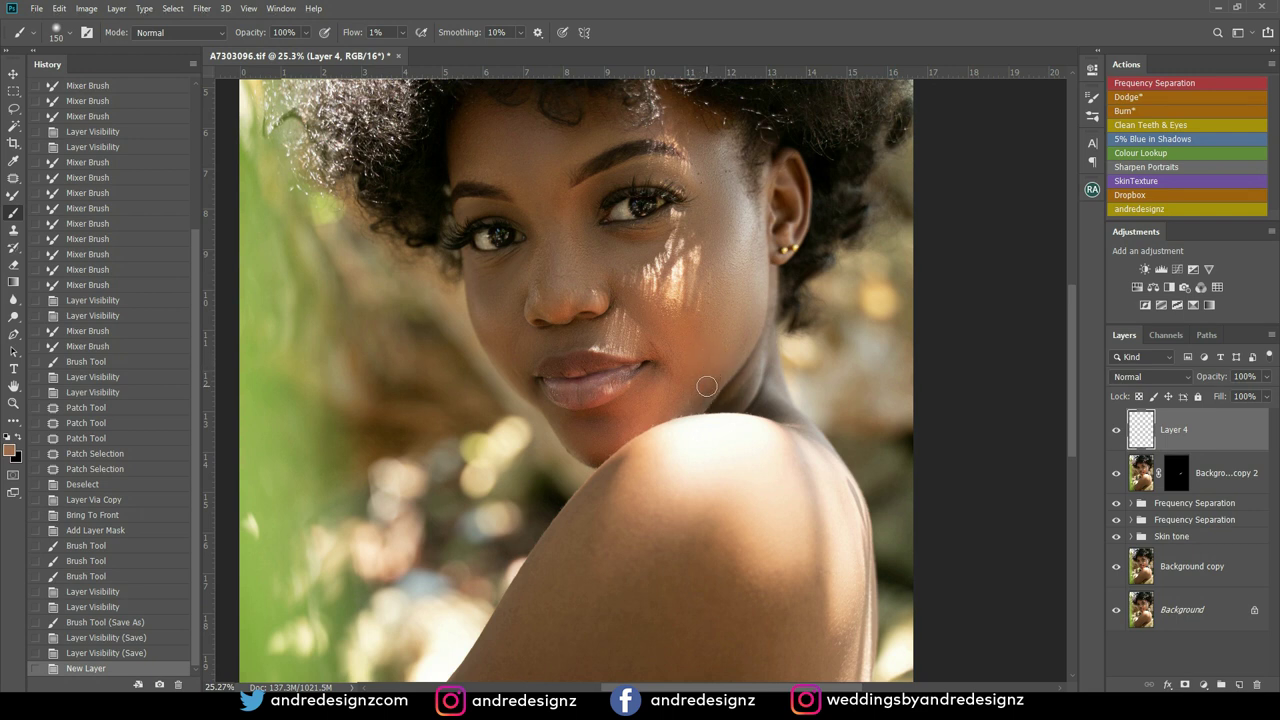
pyautogui.moveTo(697, 399)
pyautogui.mouseDown()
pyautogui.moveTo(752, 337)
pyautogui.moveTo(699, 401)
pyautogui.moveTo(649, 429)
pyautogui.moveTo(695, 405)
pyautogui.moveTo(674, 452)
pyautogui.mouseUp()
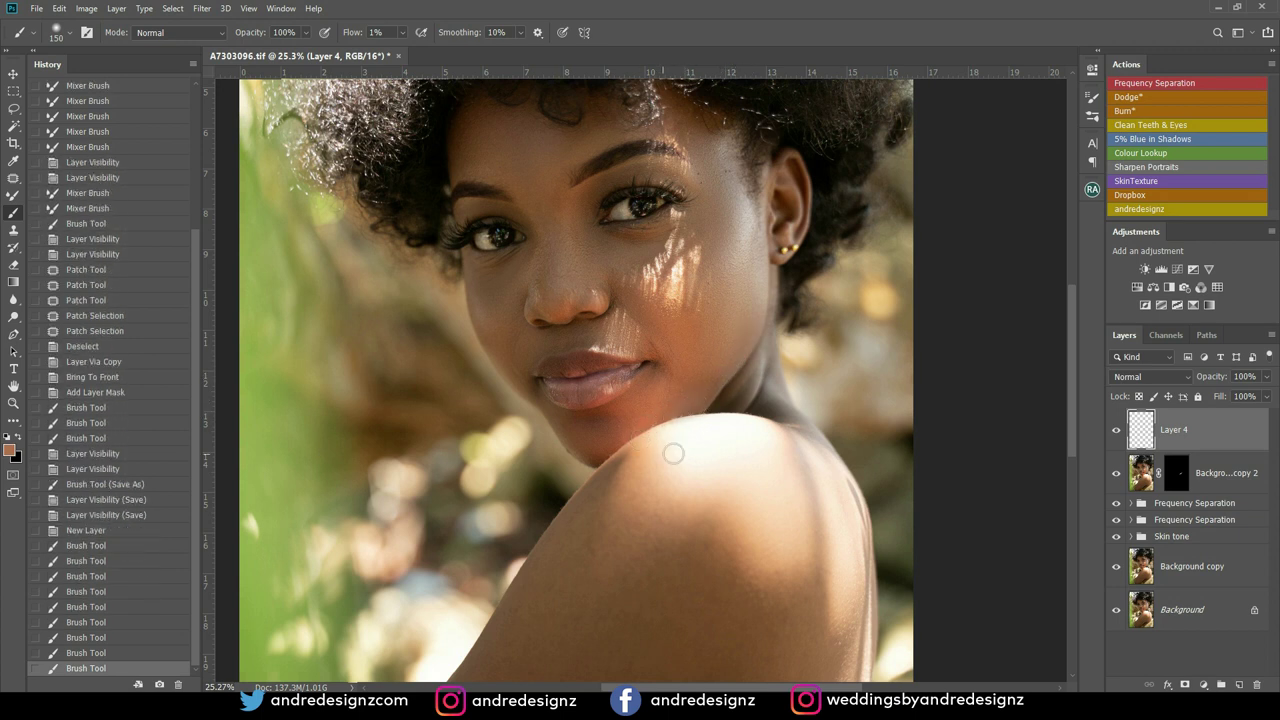
# Compare the jaw with Layer 4 hidden and shown, and add another touch of skin colour just above the shoulder
pyautogui.click(1116, 431)
pyautogui.click(1116, 431)
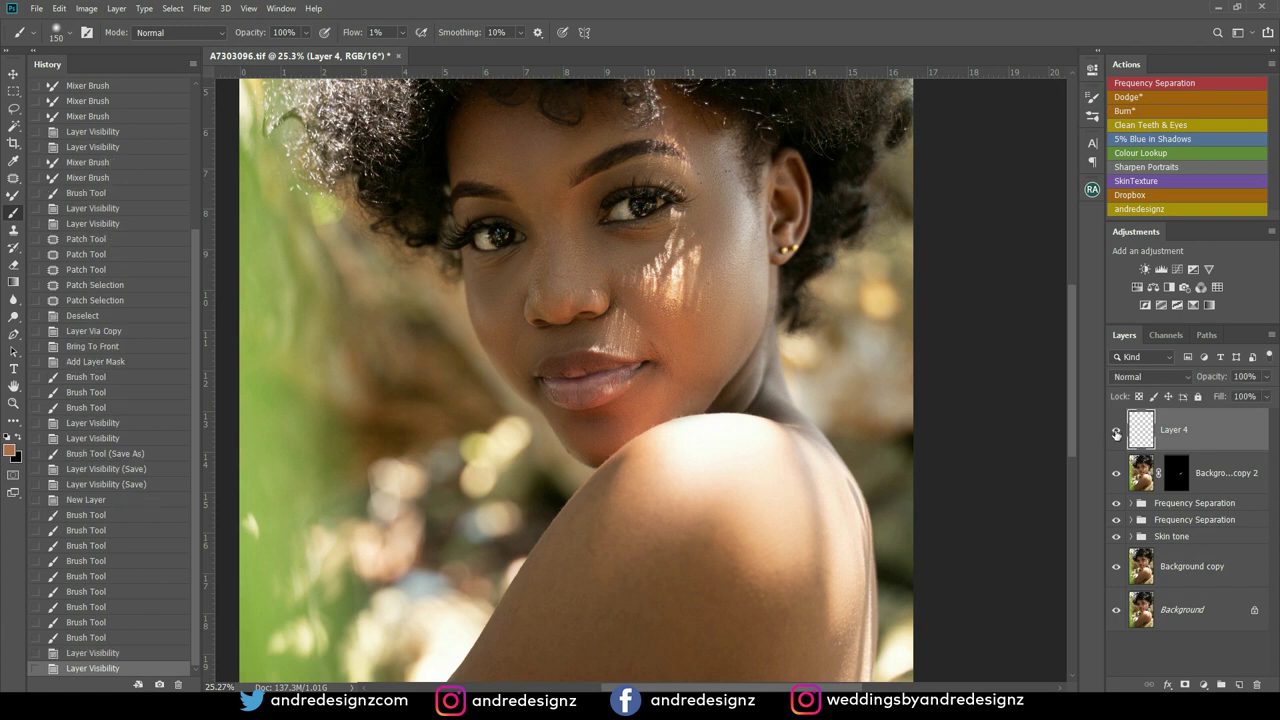
pyautogui.click(1116, 431)
pyautogui.click(1116, 431)
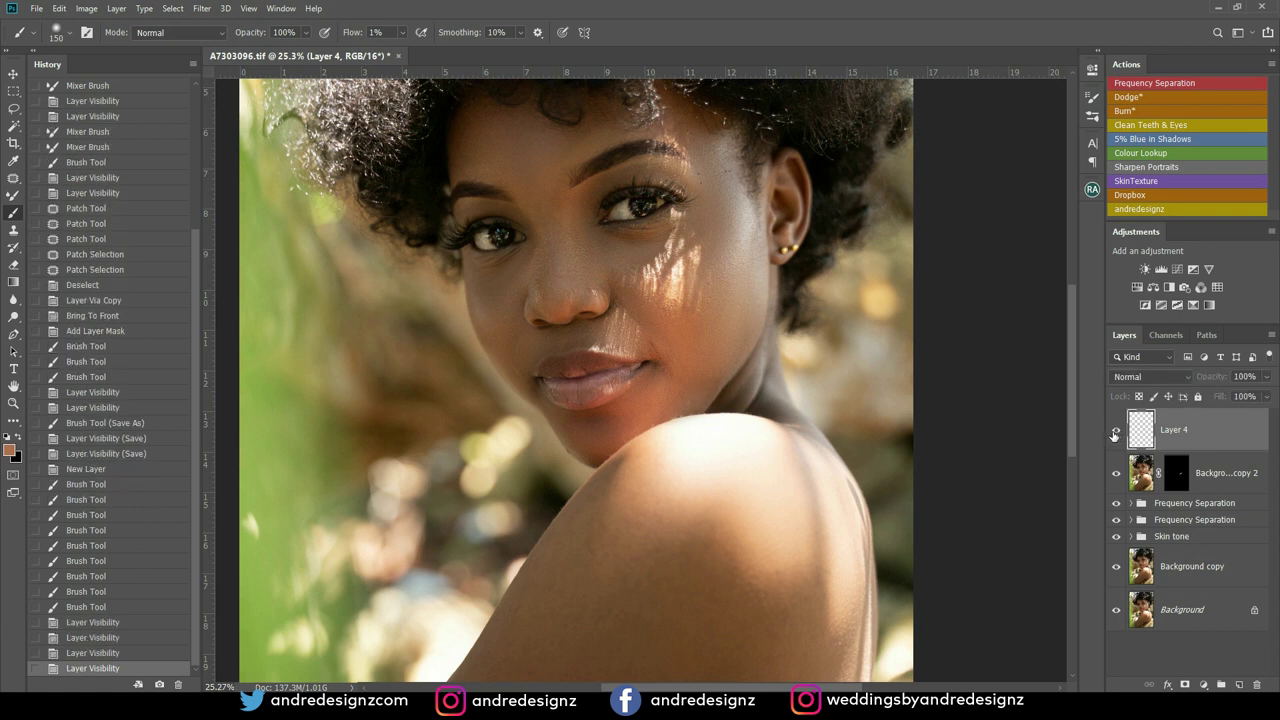
pyautogui.click(1116, 431)
pyautogui.click(1116, 431)
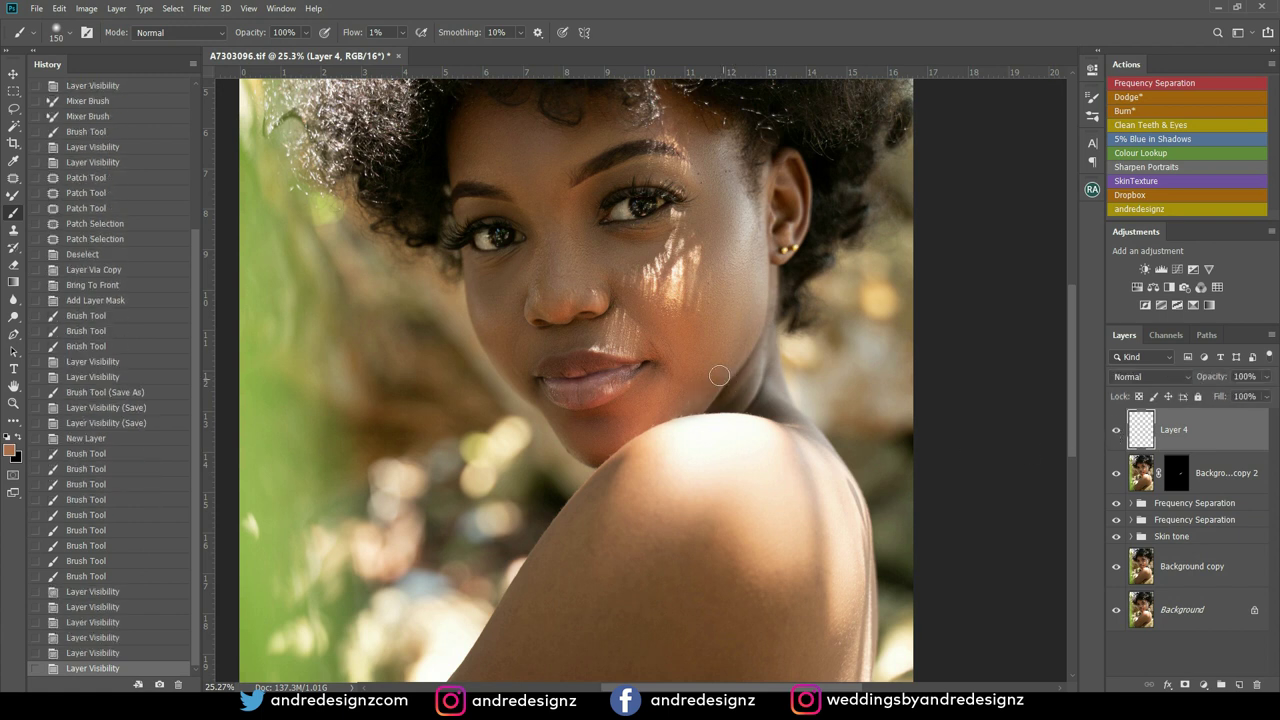
pyautogui.click(707, 413)
# Run the Dodge* action and paint white on its mask along the bridge of the nose up to between the eyebrows
pyautogui.scroll(-4, 721, 380)
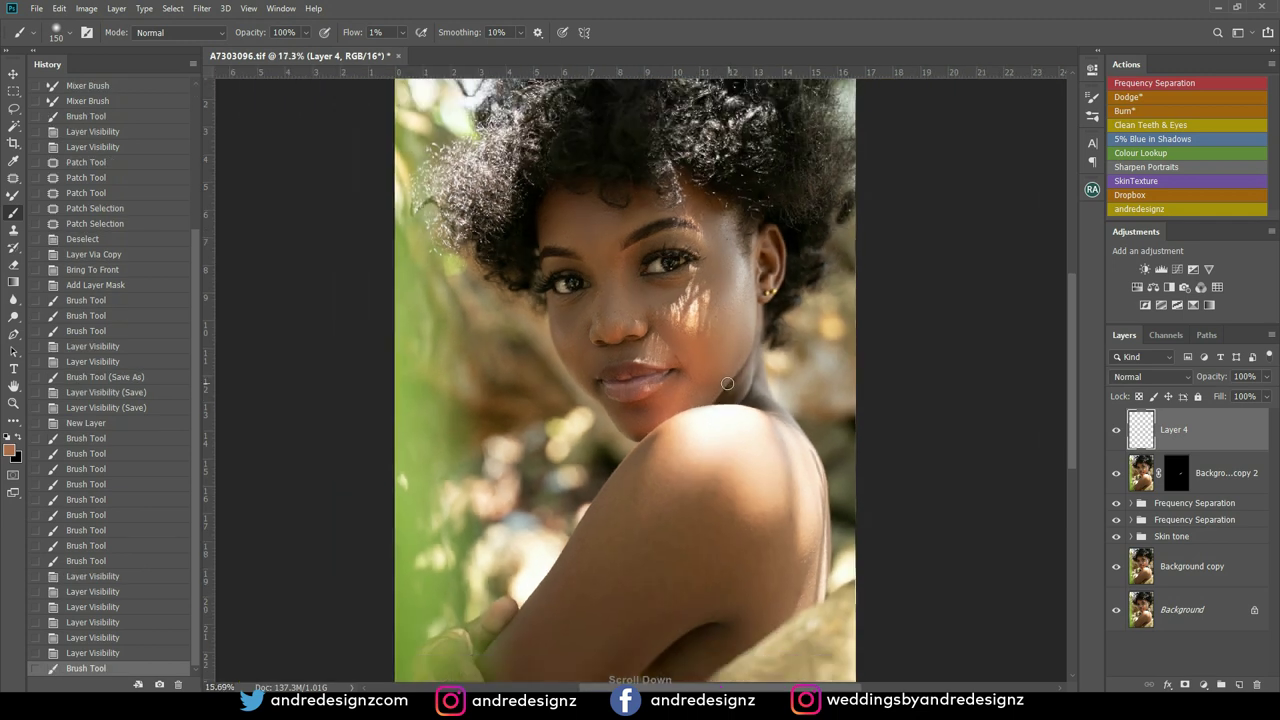
pyautogui.scroll(-1, 721, 380)
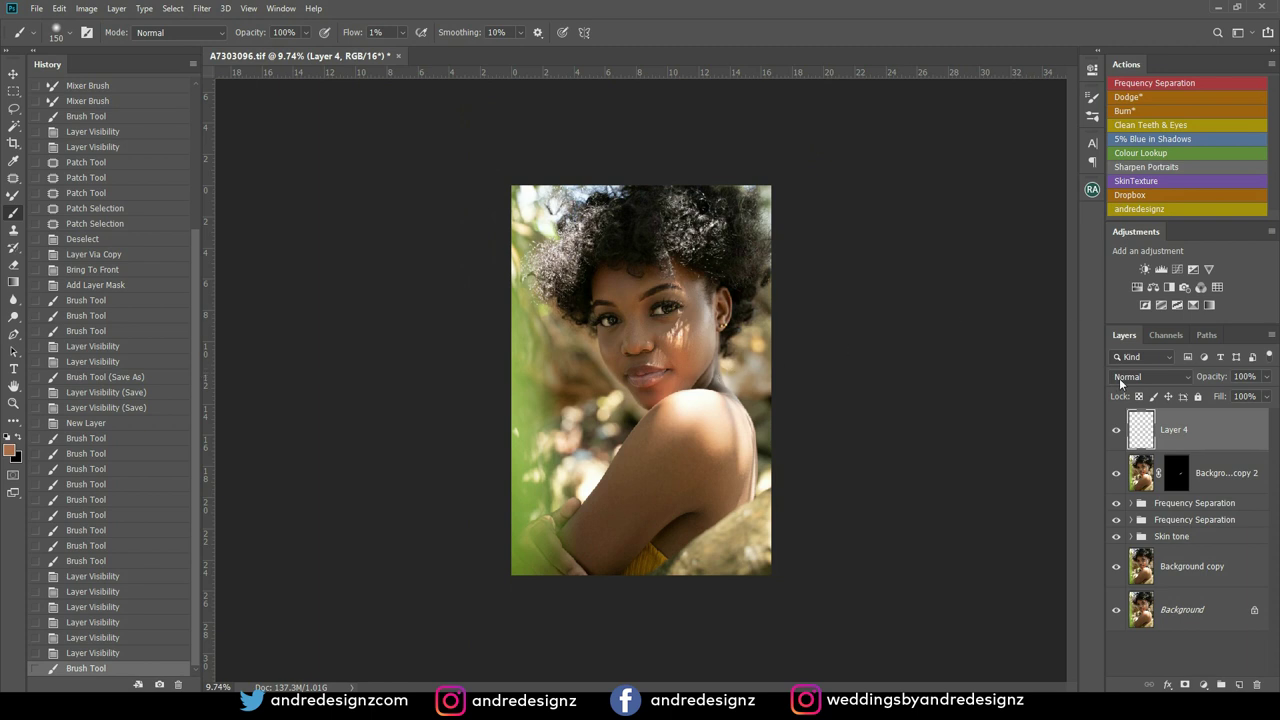
pyautogui.click(1140, 99)
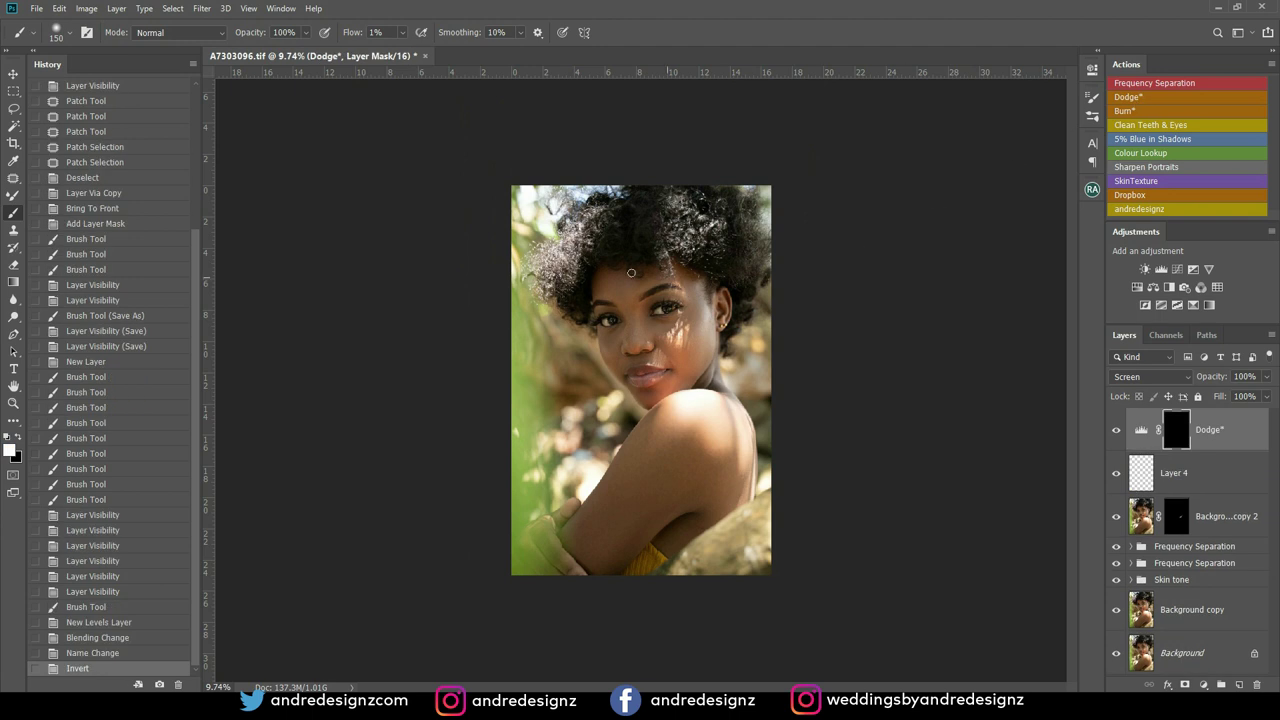
pyautogui.scroll(5, 630, 310)
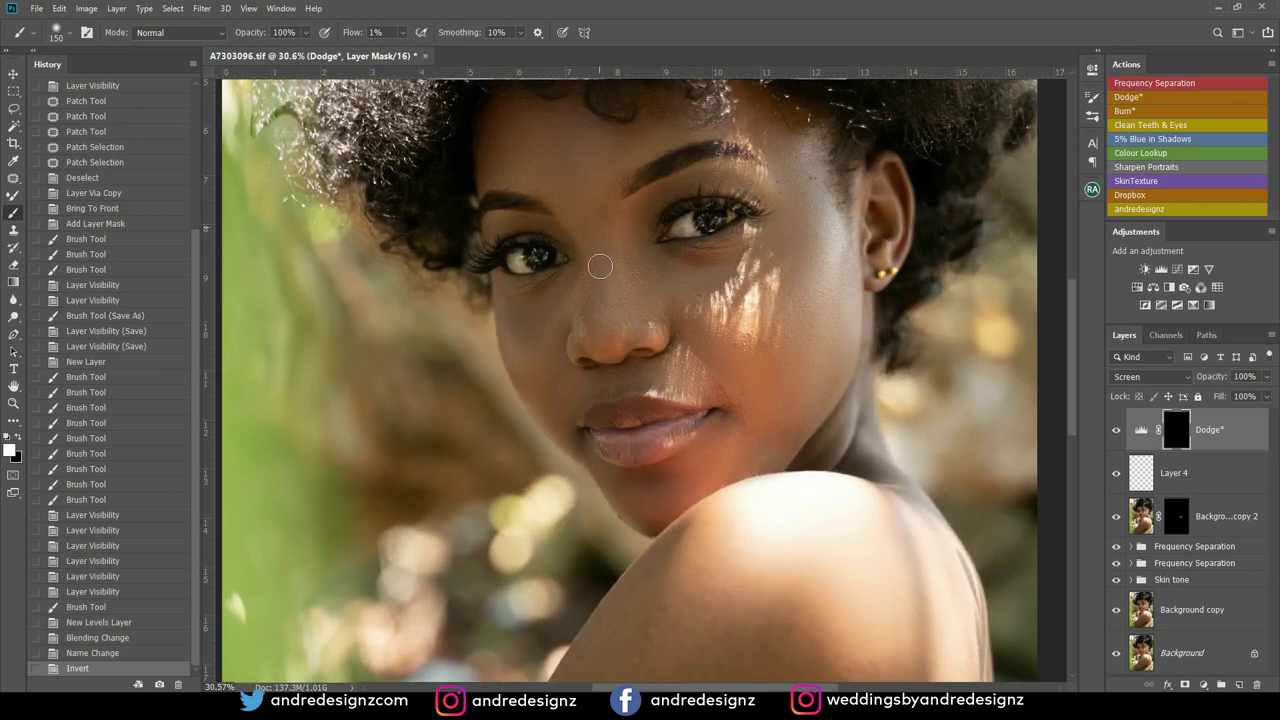
pyautogui.moveTo(596, 283)
pyautogui.mouseDown()
pyautogui.moveTo(597, 328)
pyautogui.moveTo(603, 205)
pyautogui.moveTo(598, 321)
pyautogui.moveTo(592, 210)
pyautogui.moveTo(588, 234)
pyautogui.moveTo(602, 296)
pyautogui.moveTo(591, 205)
pyautogui.moveTo(607, 293)
pyautogui.moveTo(598, 323)
pyautogui.mouseUp()
pyautogui.moveTo(603, 277); pyautogui.dragTo(609, 219)
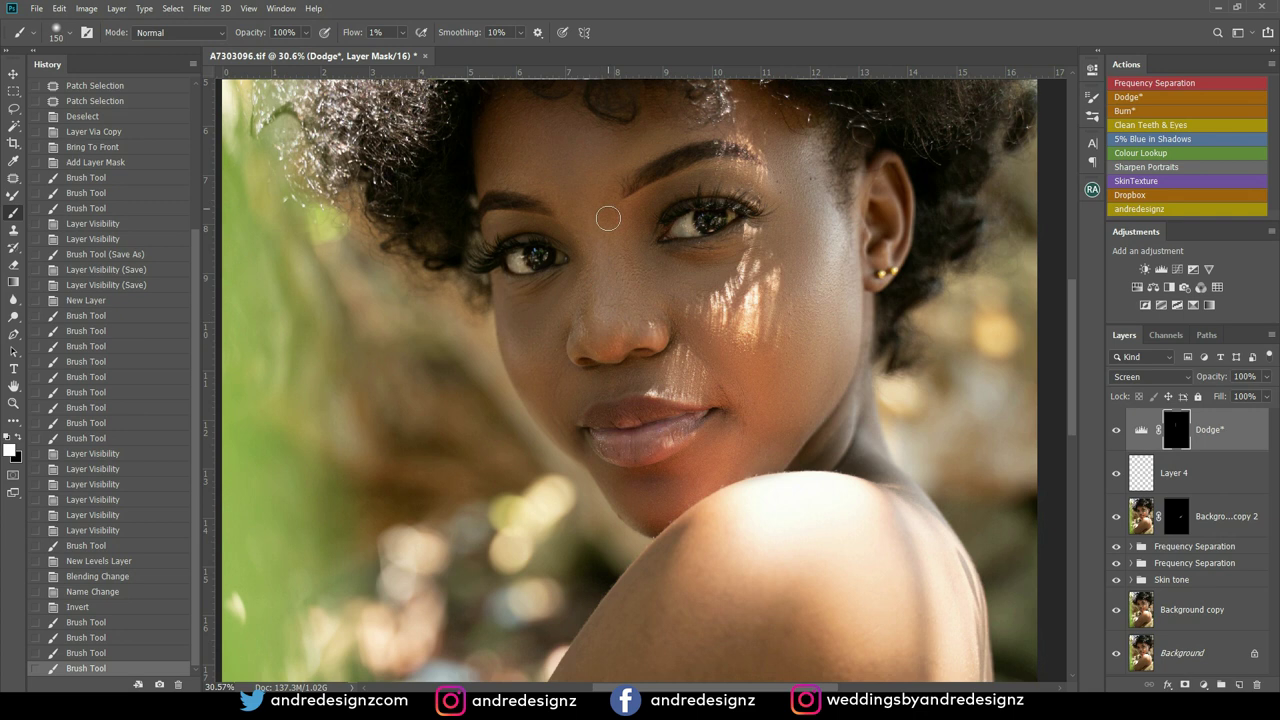
# Paint white on the Dodge* mask over the lower nose bridge and nose tip, comparing the portrait with the layer hidden and shown
pyautogui.click(1116, 432)
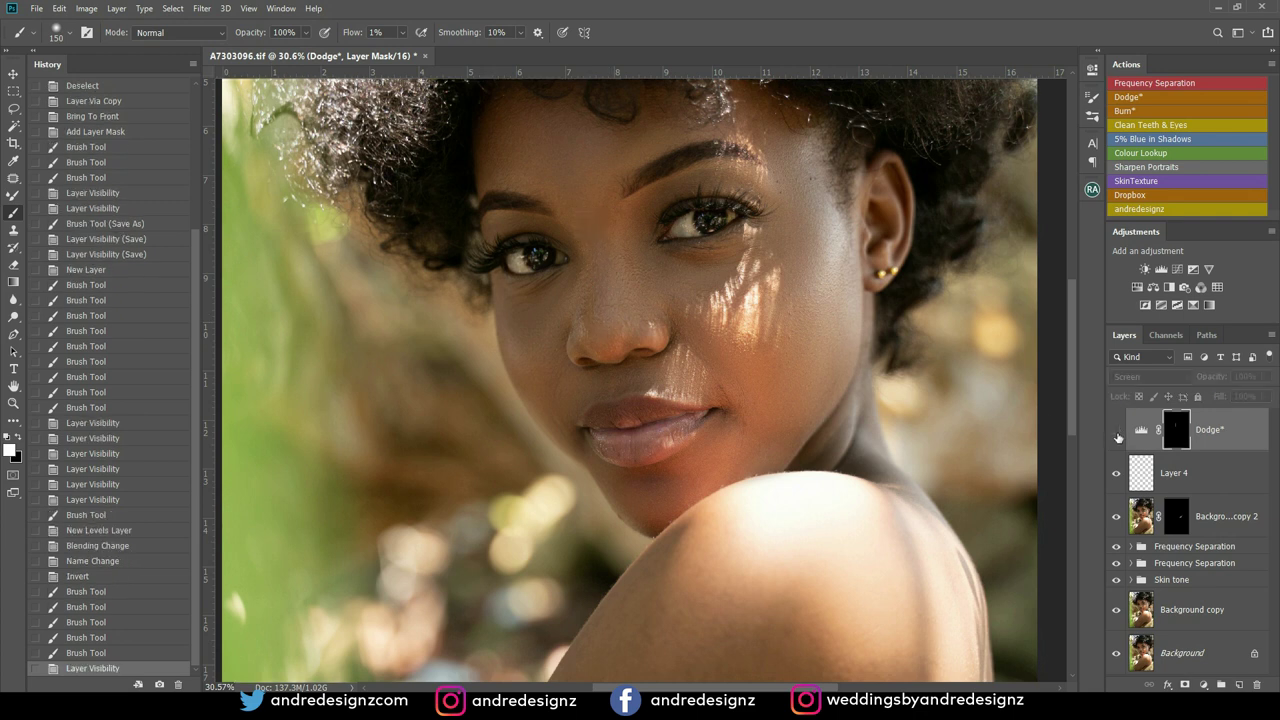
pyautogui.click(1116, 432)
pyautogui.moveTo(614, 293)
pyautogui.mouseDown()
pyautogui.moveTo(614, 227)
pyautogui.moveTo(577, 208)
pyautogui.moveTo(628, 325)
pyautogui.moveTo(610, 319)
pyautogui.moveTo(603, 332)
pyautogui.moveTo(626, 359)
pyautogui.moveTo(609, 352)
pyautogui.moveTo(617, 189)
pyautogui.moveTo(606, 258)
pyautogui.moveTo(595, 229)
pyautogui.moveTo(608, 332)
pyautogui.moveTo(602, 293)
pyautogui.mouseUp()
pyautogui.click(597, 331)
pyautogui.click(598, 330)
pyautogui.click(598, 327)
pyautogui.click(599, 323)
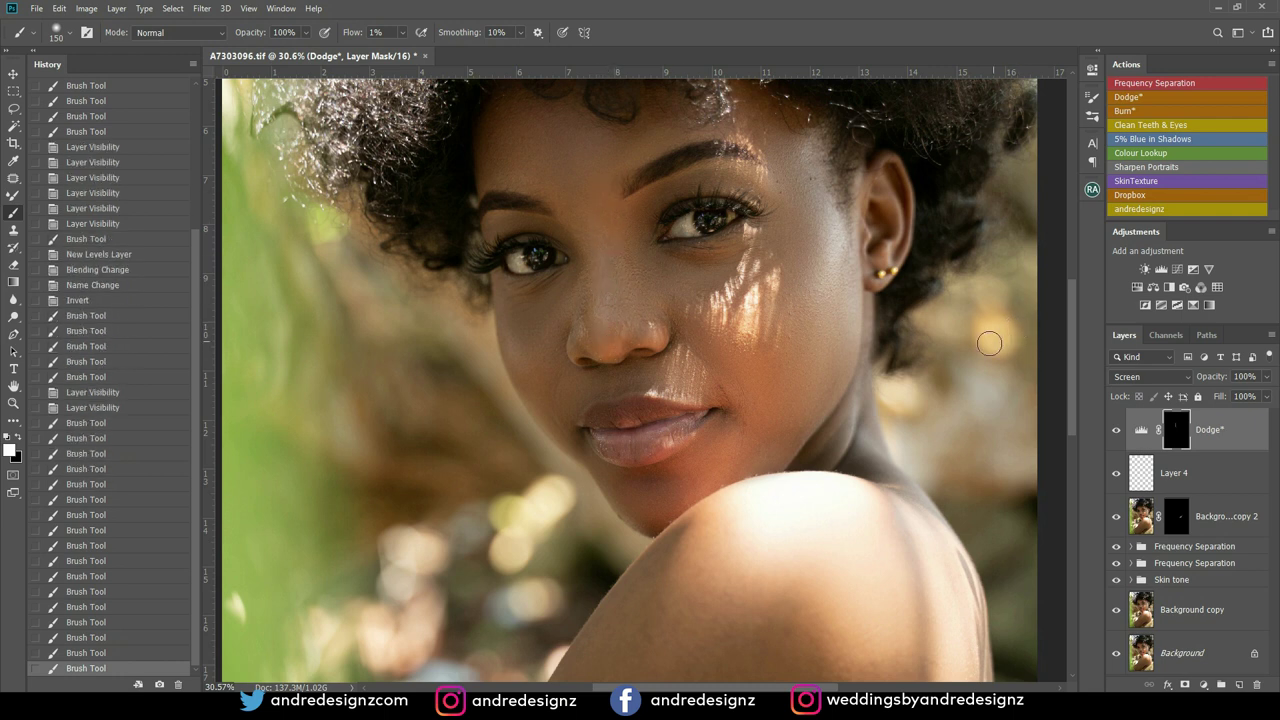
pyautogui.scroll(-3, 1055, 366)
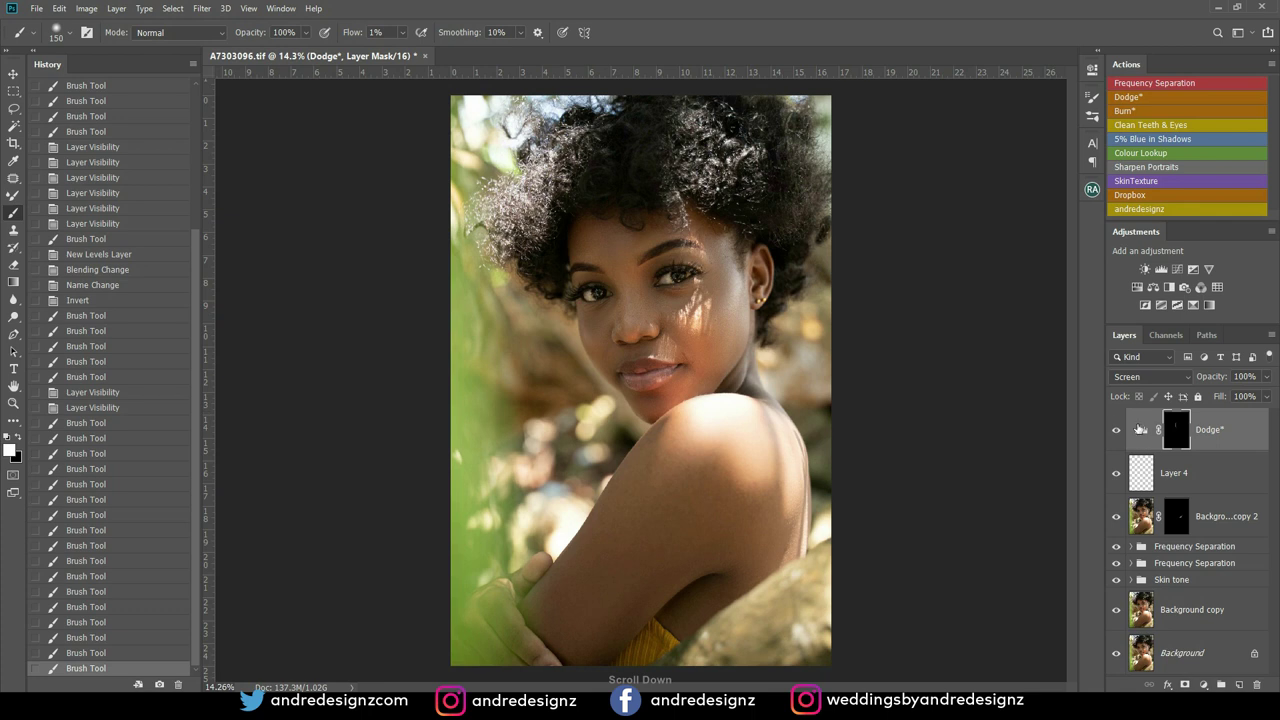
pyautogui.click(1117, 430)
pyautogui.click(1117, 430)
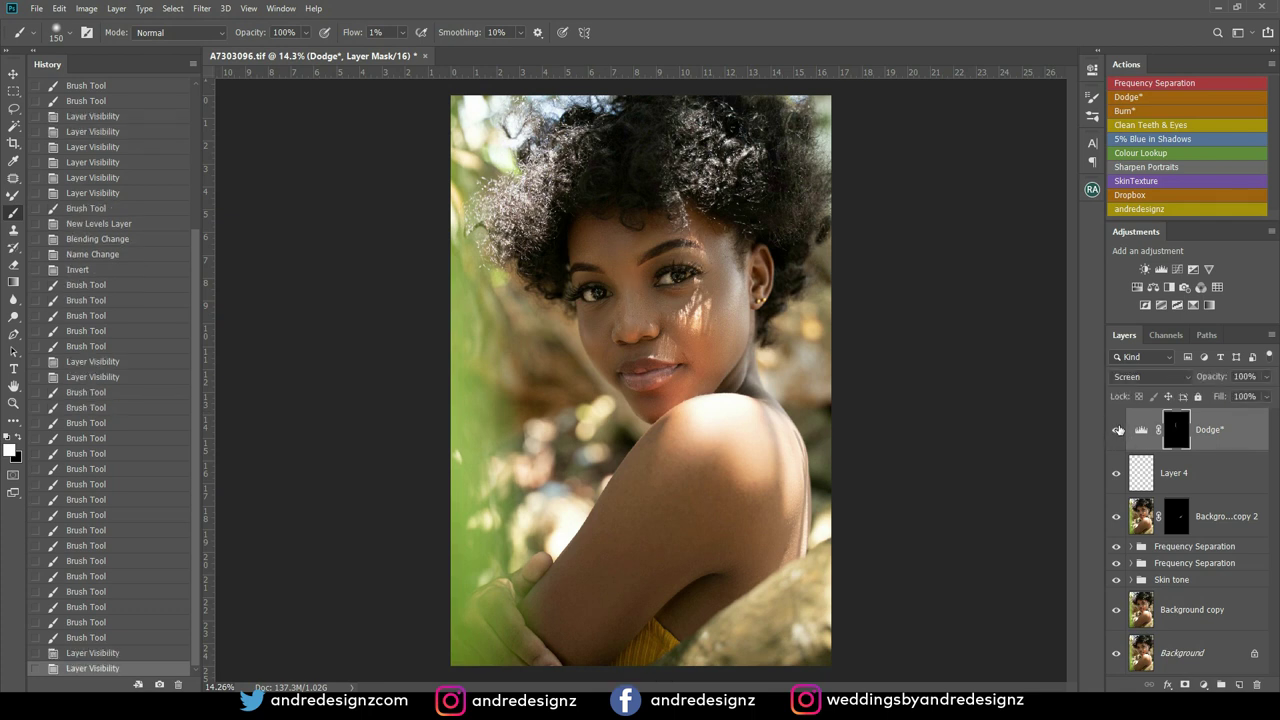
# Paint white on the Dodge* mask with a larger brush along the jaw and neck edge above the shoulder
pyautogui.scroll(3, 691, 338)
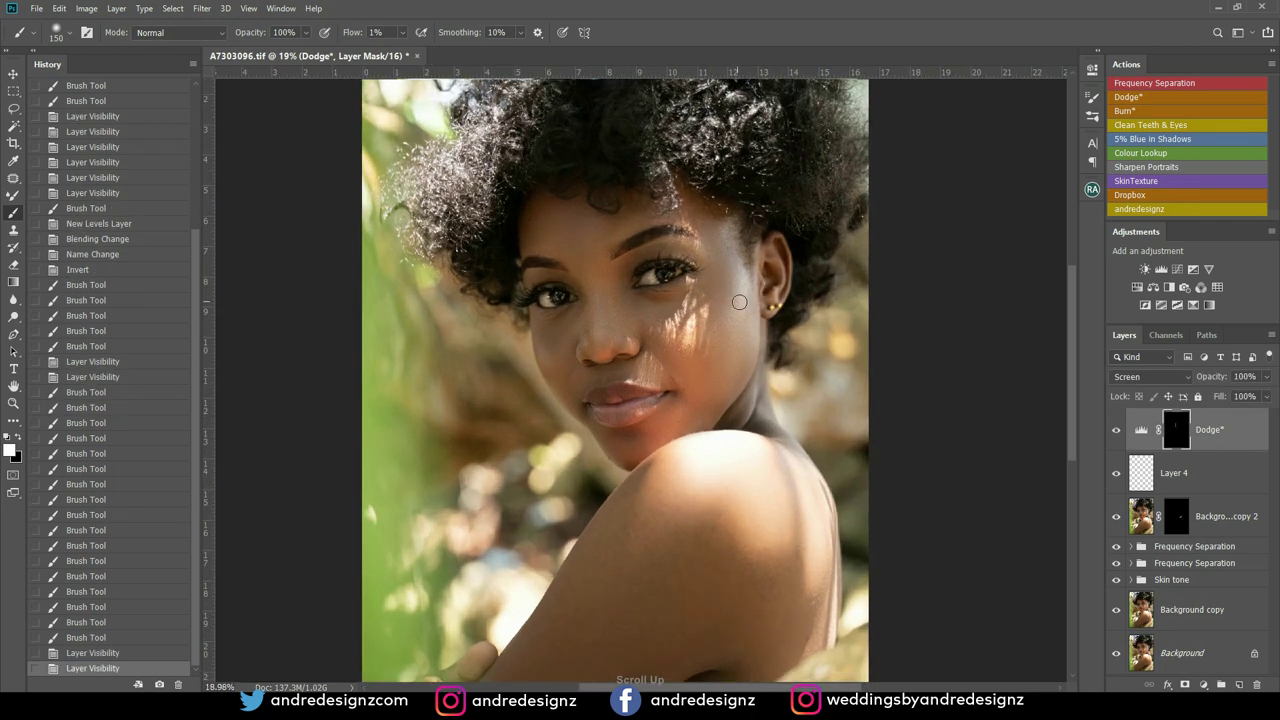
pyautogui.press(']')
pyautogui.press(']')
pyautogui.moveTo(733, 393); pyautogui.dragTo(734, 394)
pyautogui.moveTo(743, 388); pyautogui.dragTo(733, 408)
pyautogui.moveTo(745, 404); pyautogui.dragTo(739, 423)
# Dodge the cheek areas beneath both eyes on the Dodge* mask with a size 250 brush at 1% flow
pyautogui.press(']')
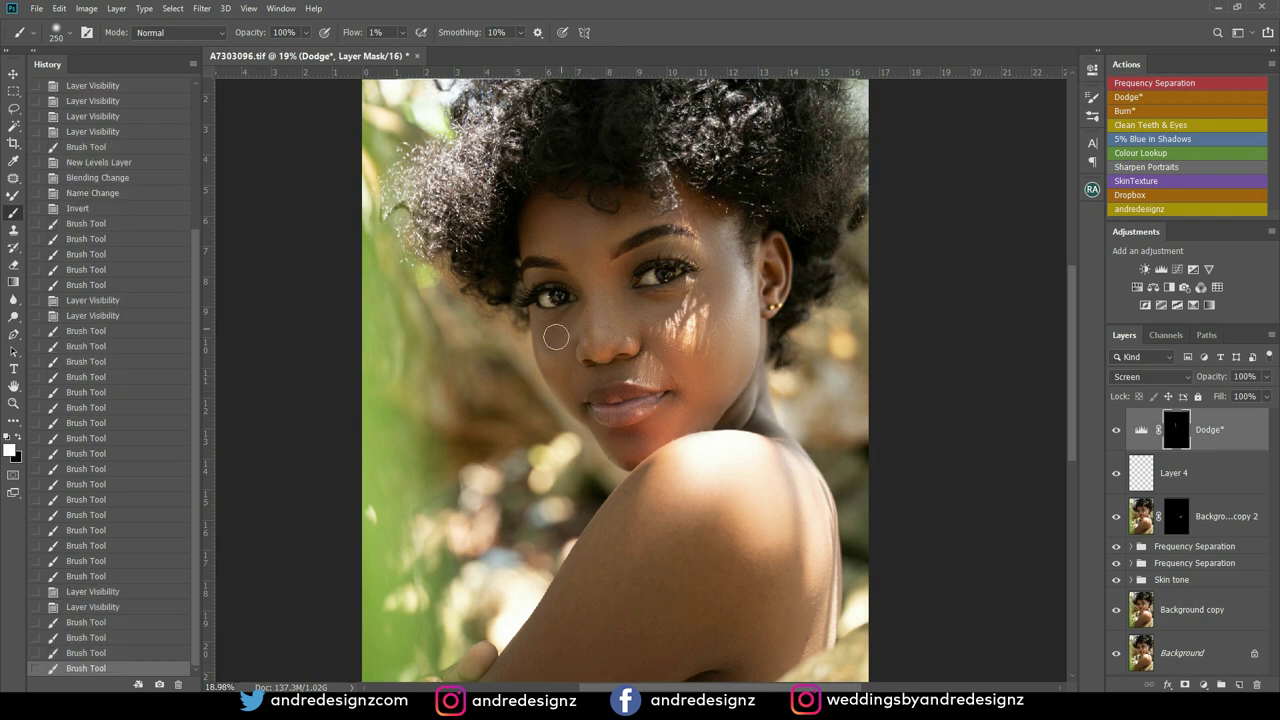
pyautogui.moveTo(549, 334); pyautogui.dragTo(560, 334)
pyautogui.moveTo(558, 334); pyautogui.dragTo(556, 357)
pyautogui.moveTo(556, 357); pyautogui.dragTo(556, 357)
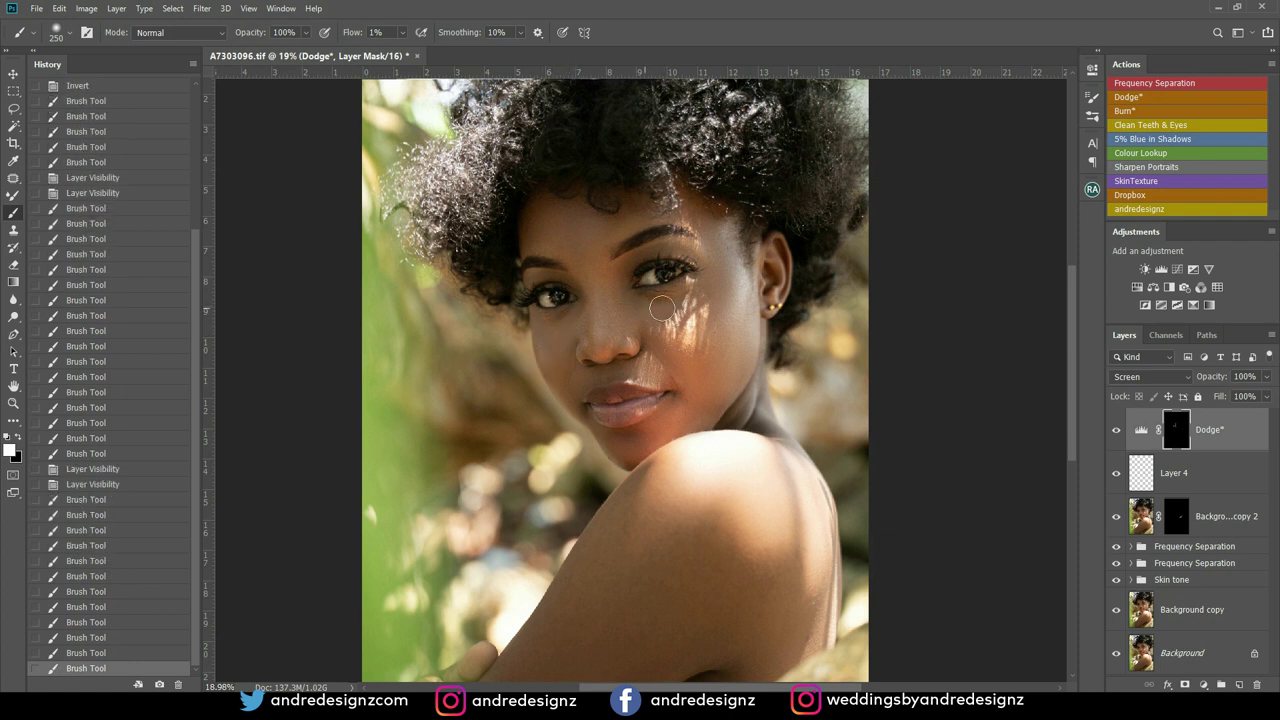
pyautogui.moveTo(667, 305); pyautogui.dragTo(648, 316)
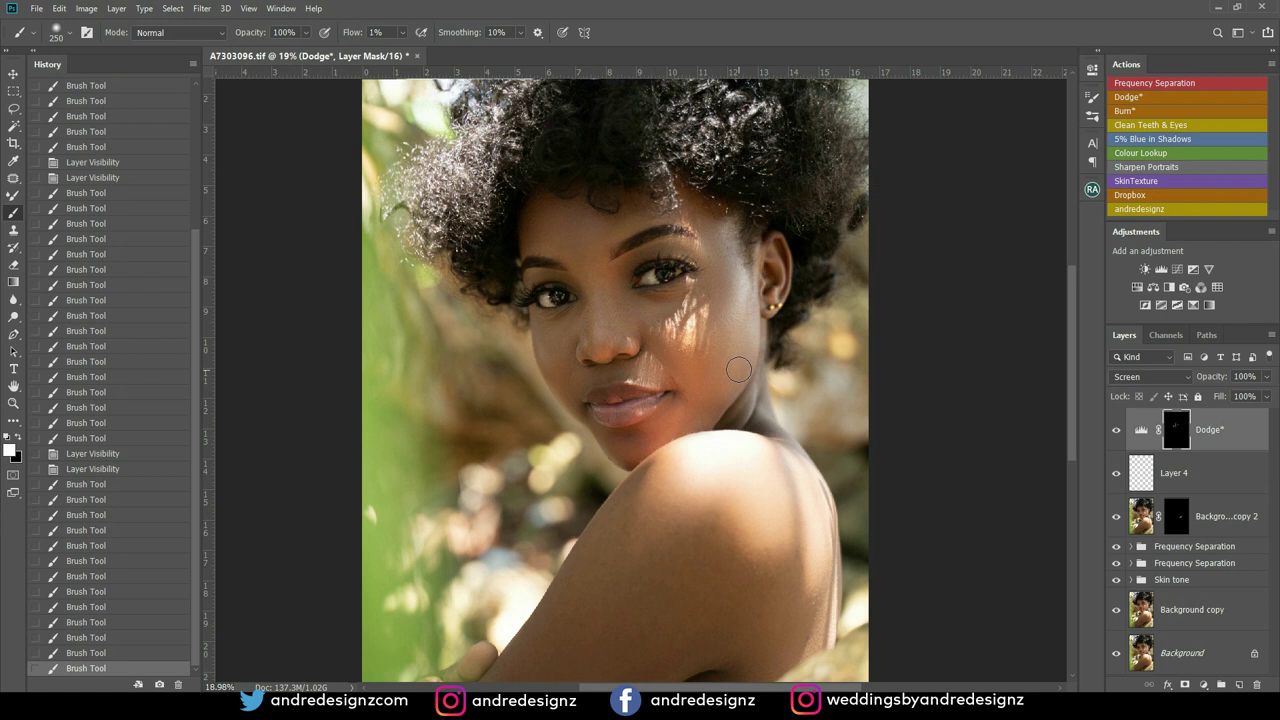
# Enlarge the brush to size 400 and paint white on the Dodge* mask over the forehead
pyautogui.press(']')
pyautogui.press(']')
pyautogui.press(']')
pyautogui.press(']')
pyautogui.moveTo(587, 243)
pyautogui.mouseDown()
pyautogui.moveTo(580, 222)
pyautogui.moveTo(600, 217)
pyautogui.moveTo(586, 244)
pyautogui.mouseUp()
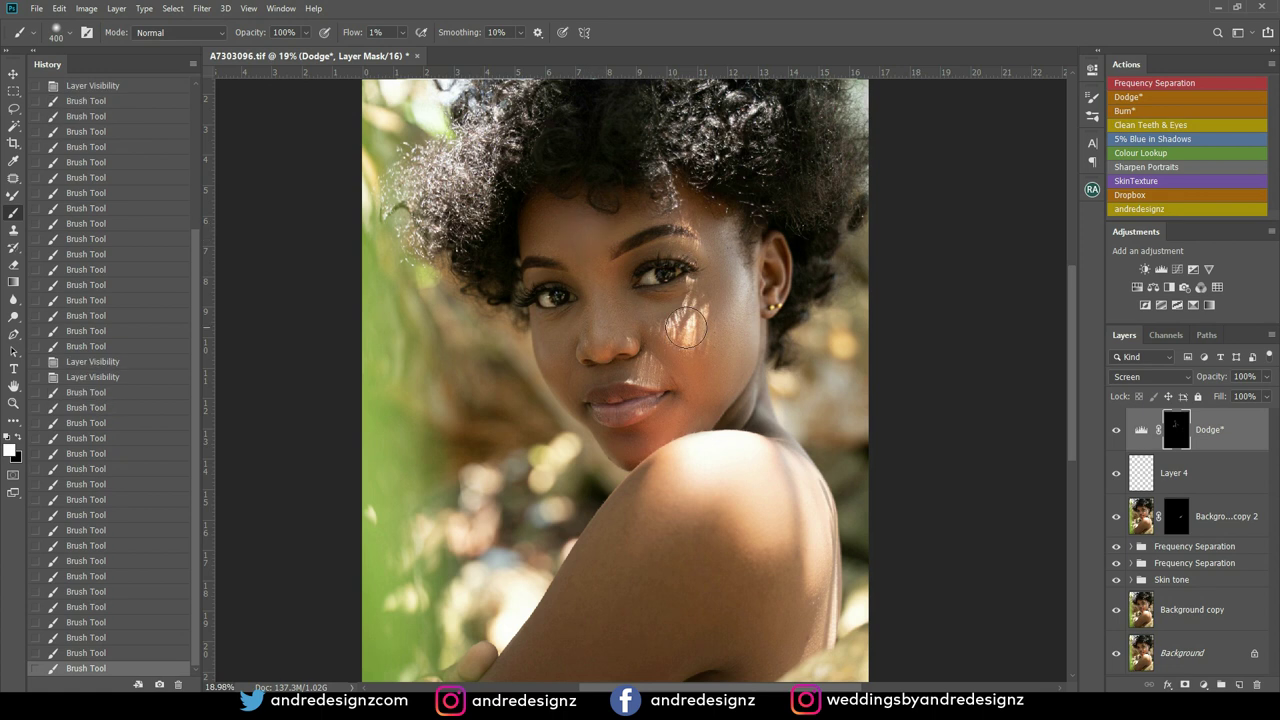
# Paint white on the Dodge* mask down the upper arm to the elbow with a size 600 brush, and compare with the layer hidden
pyautogui.scroll(-3, 674, 316)
pyautogui.scroll(-1, 674, 316)
pyautogui.scroll(2, 629, 520)
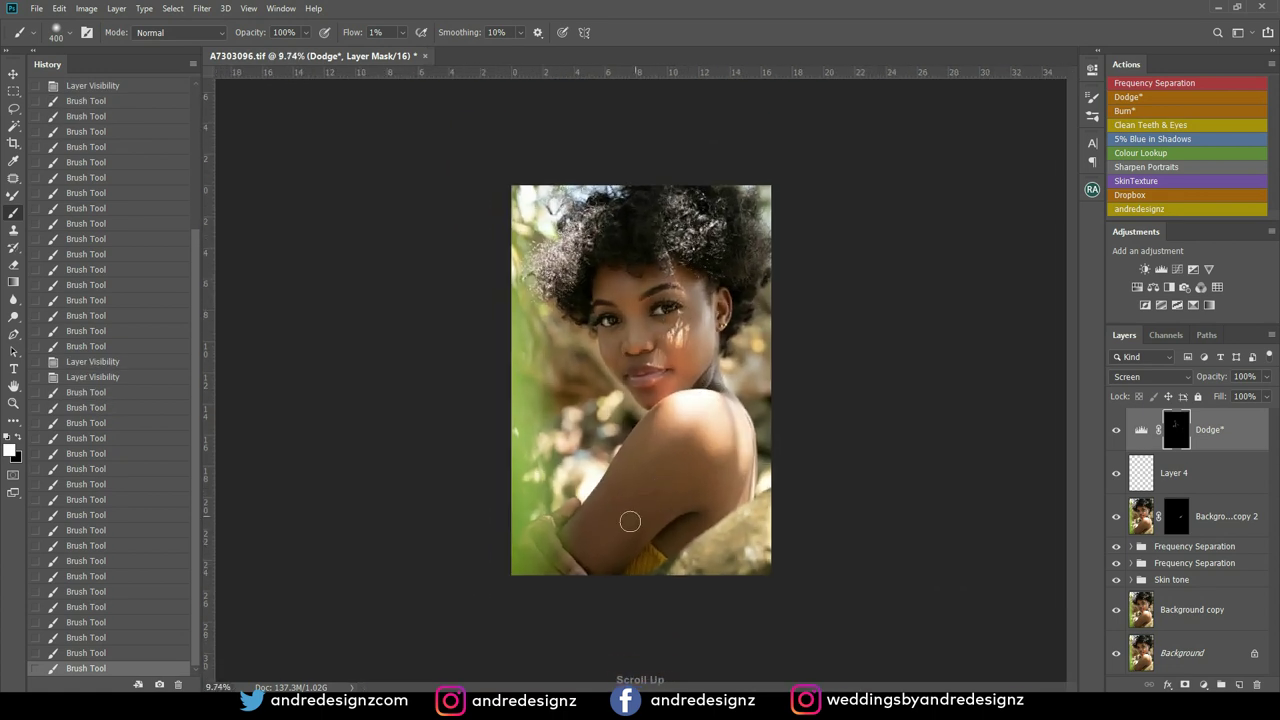
pyautogui.press(']')
pyautogui.press(']')
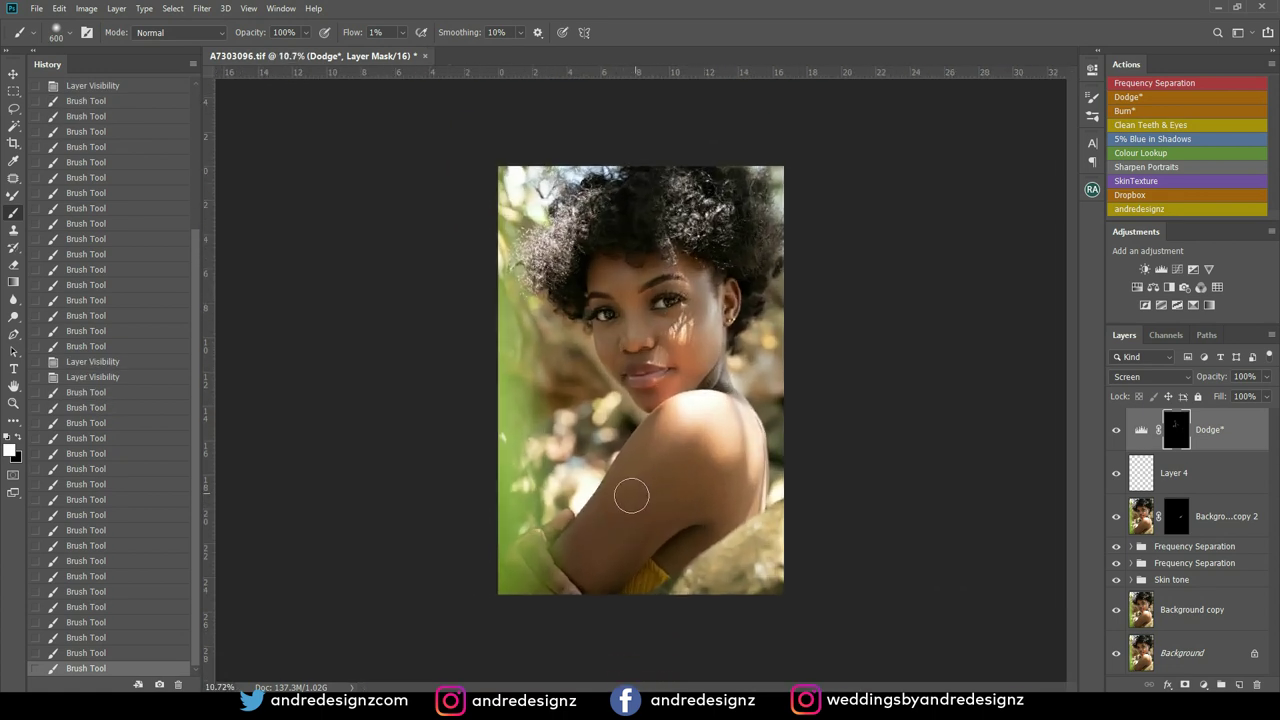
pyautogui.moveTo(649, 481)
pyautogui.mouseDown()
pyautogui.moveTo(566, 583)
pyautogui.moveTo(585, 560)
pyautogui.mouseUp()
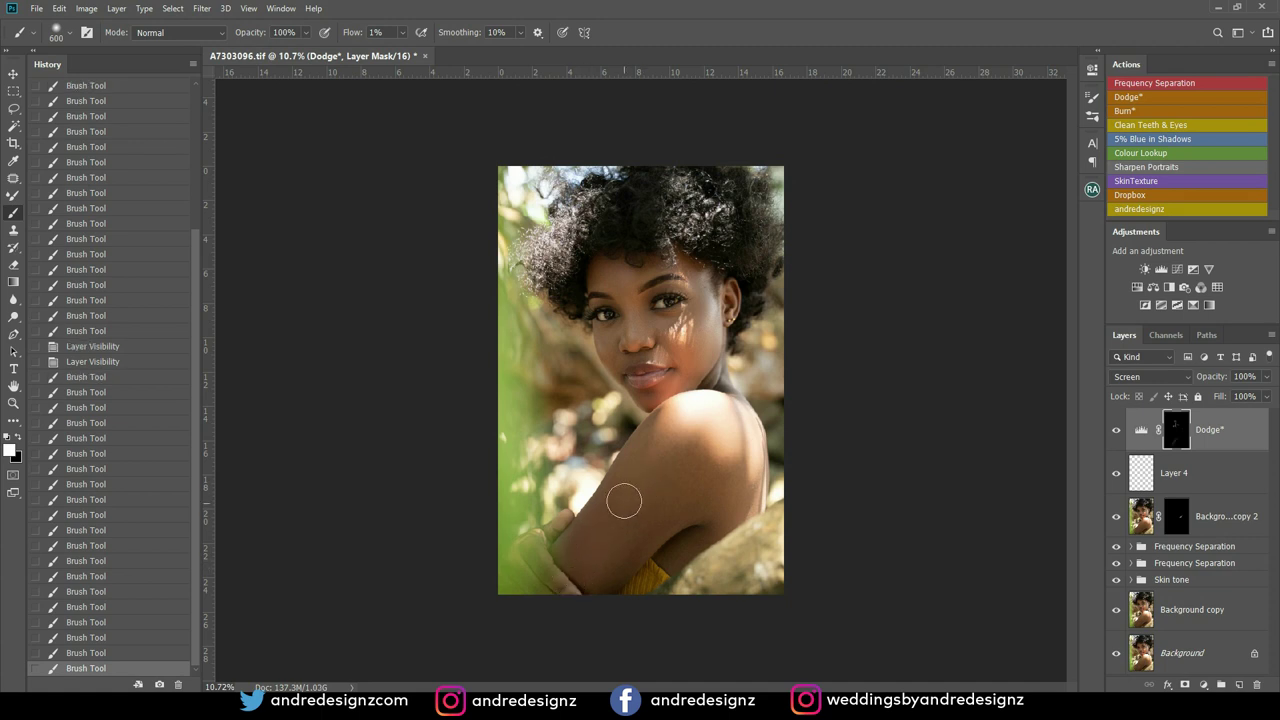
pyautogui.moveTo(656, 468); pyautogui.dragTo(580, 586)
pyautogui.click(1116, 432)
pyautogui.click(1117, 434)
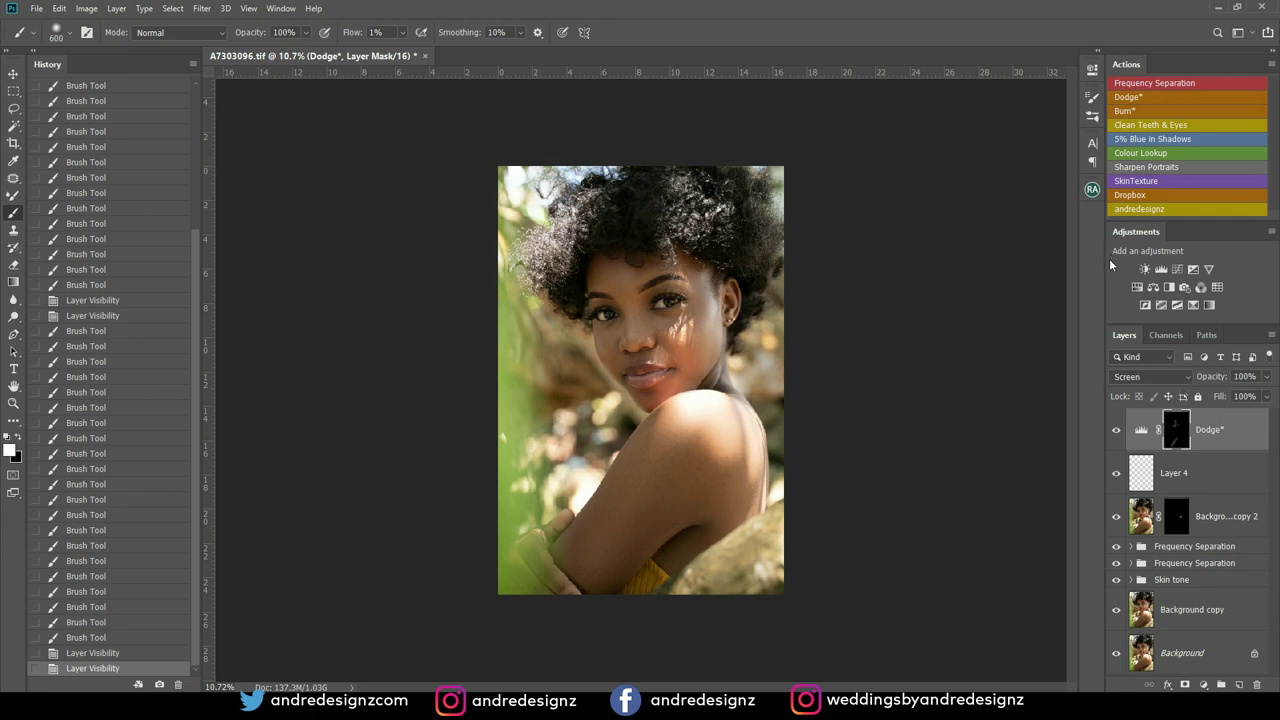
# Run the Colour Lookup action and set the resulting layer's opacity to 50%
pyautogui.click(1139, 154)
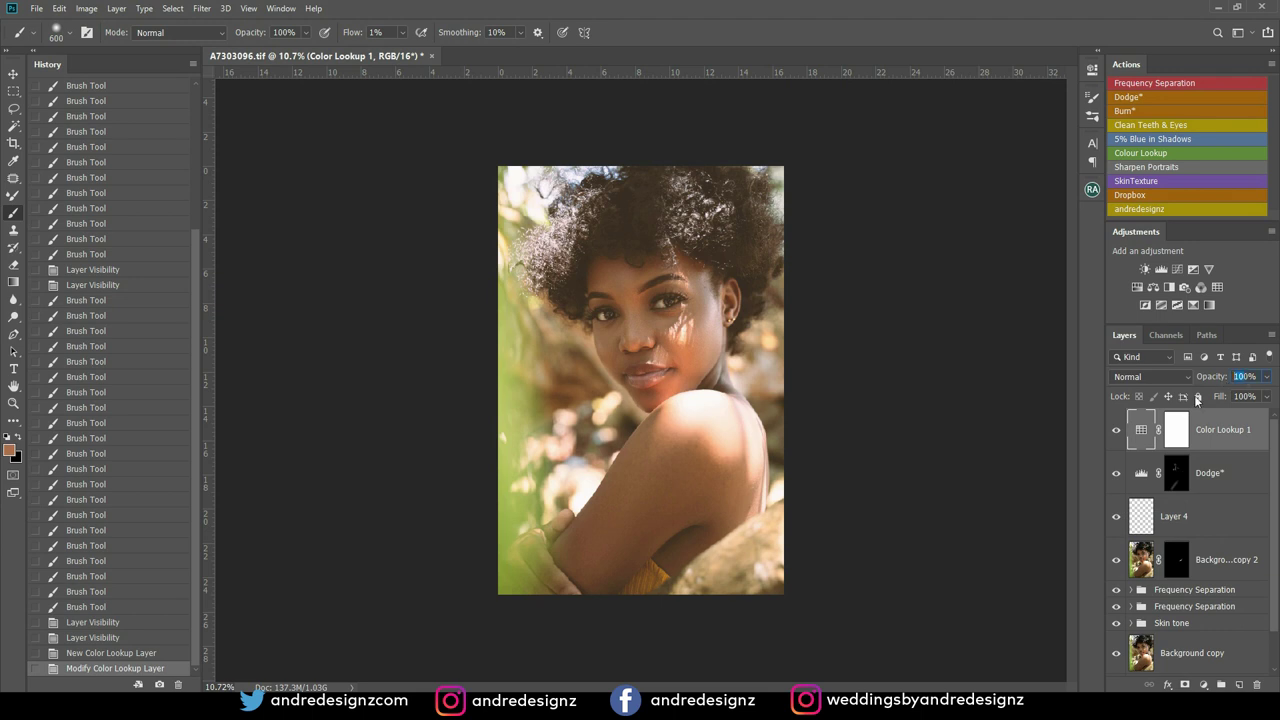
pyautogui.write('50')
pyautogui.press('Return')
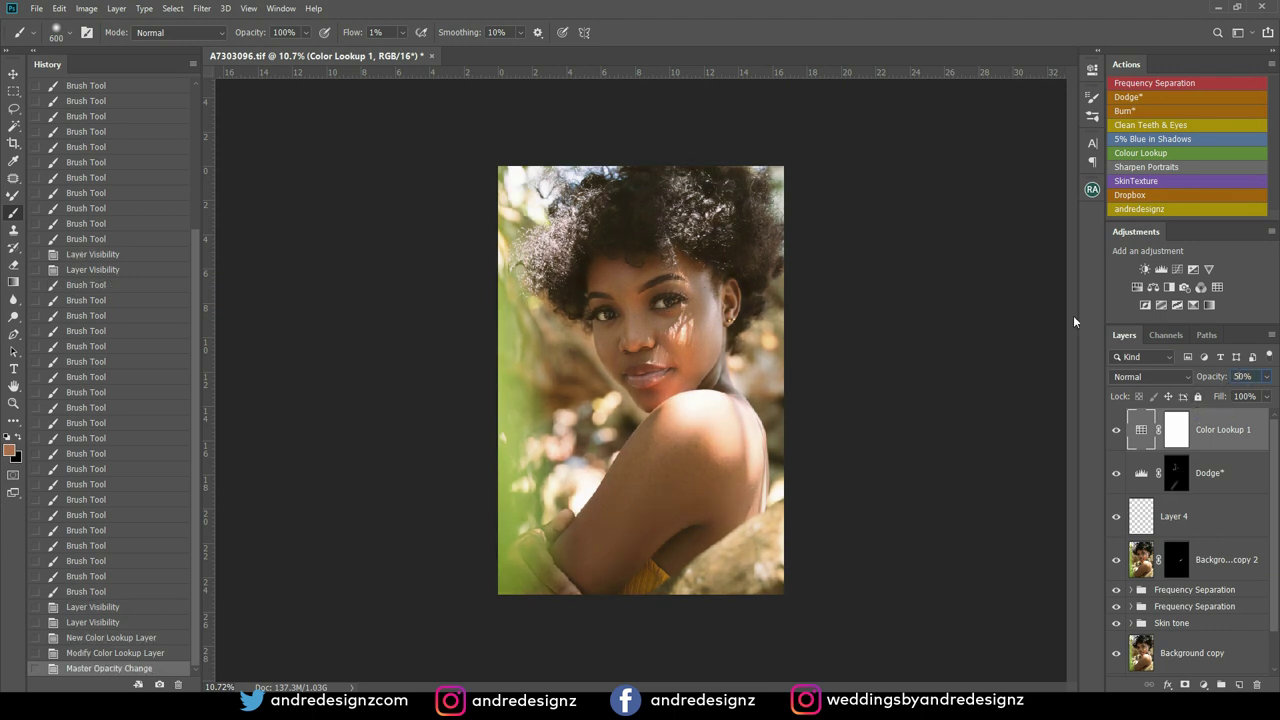
# Run the 5% Blue in Shadows action and compare the full edit with the Background layer alone
pyautogui.click(1136, 140)
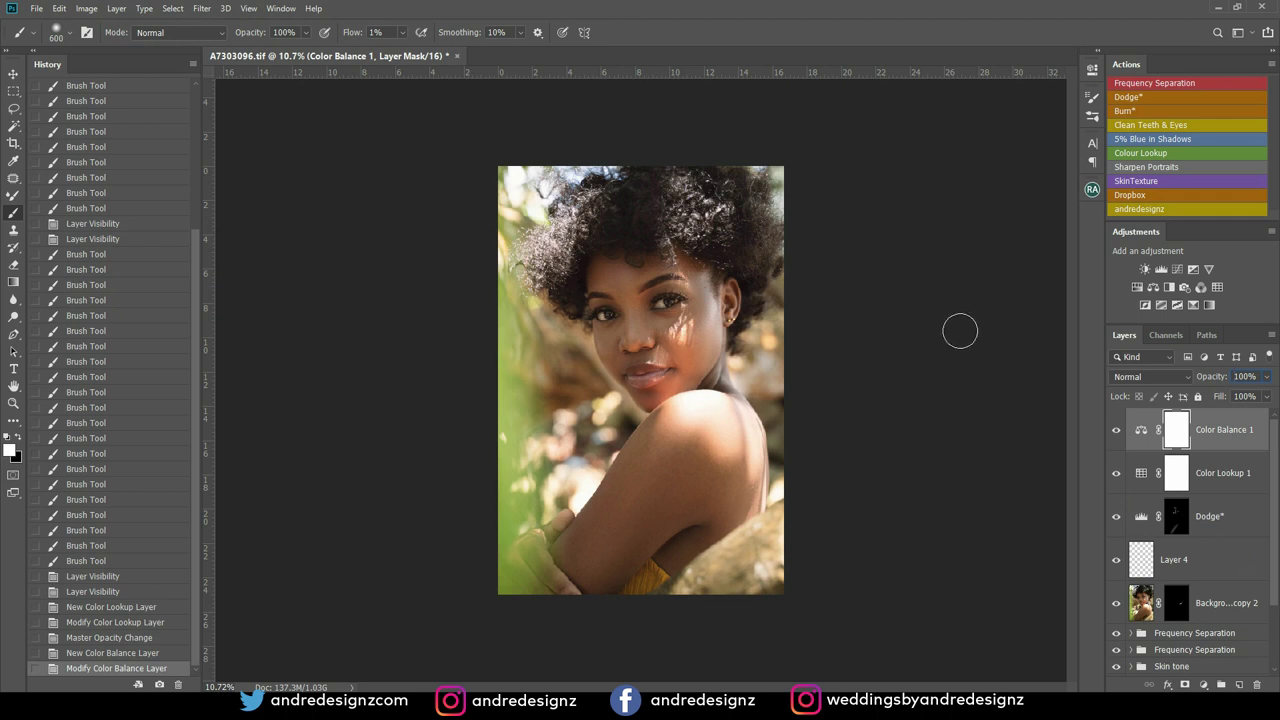
pyautogui.scroll(-2, 1268, 443)
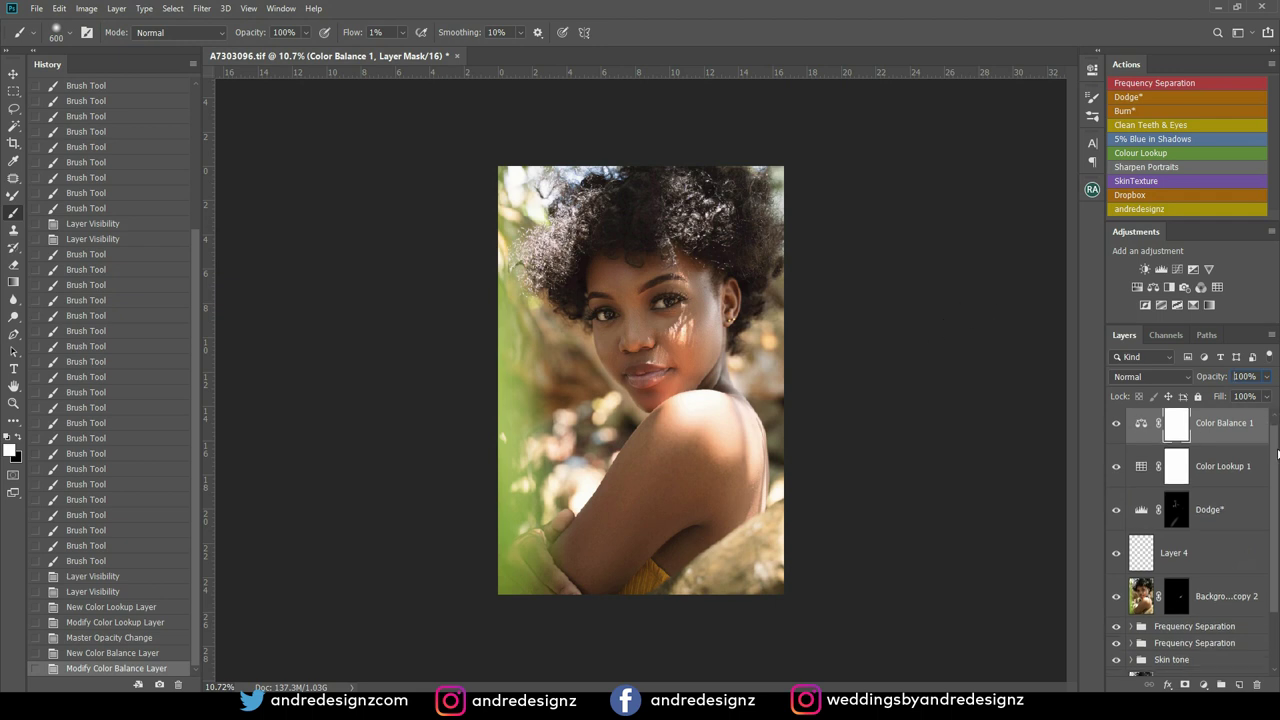
pyautogui.keyDown('alt'); pyautogui.click(1116, 654); pyautogui.keyUp('alt')
pyautogui.keyDown('alt'); pyautogui.click(1116, 654); pyautogui.keyUp('alt')
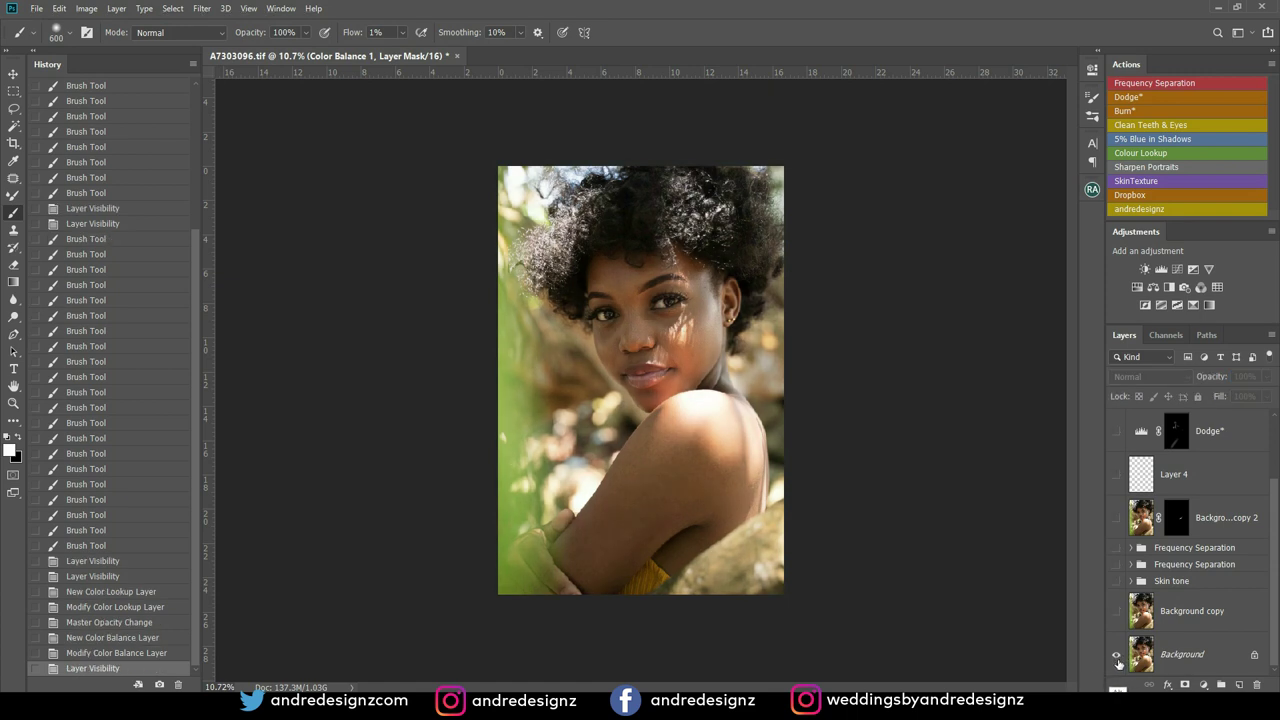
# Duplicate the retouched image as A7303096 copy and dock the document windows back as tabs
pyautogui.moveTo(428, 60); pyautogui.dragTo(450, 130)
pyautogui.rightClick(452, 131)
pyautogui.click(468, 145)
pyautogui.click(745, 219)
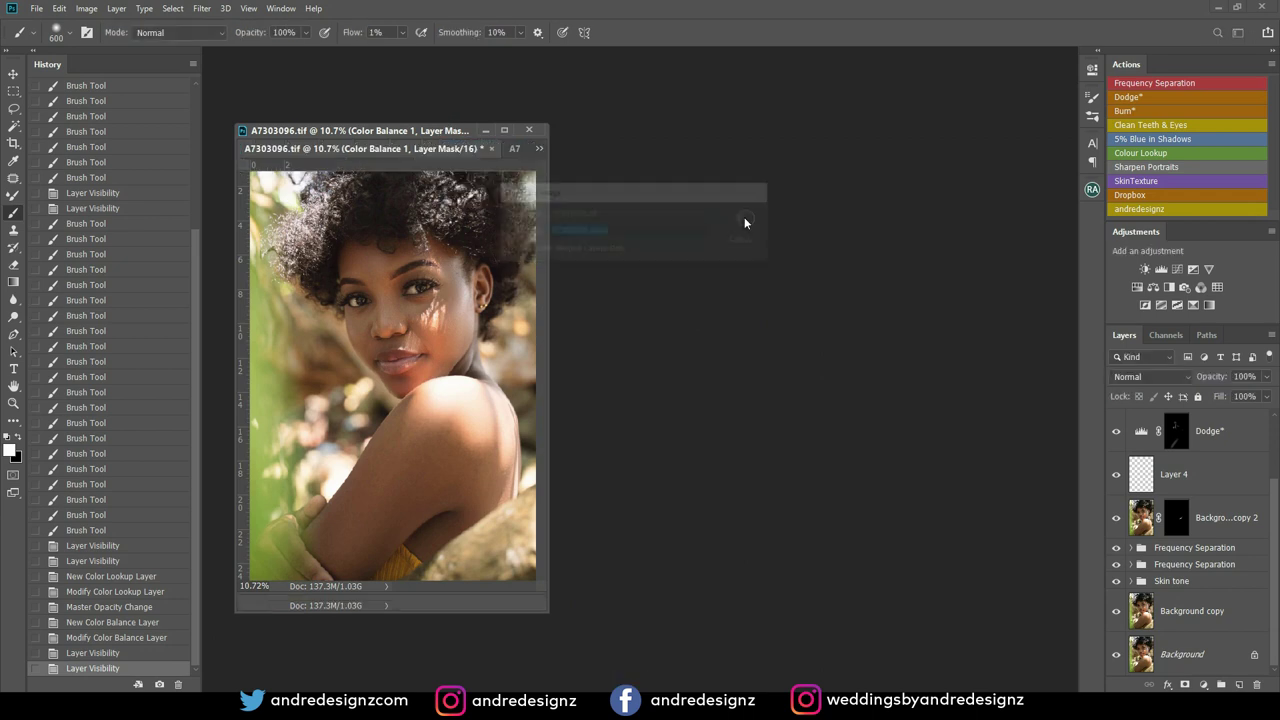
pyautogui.moveTo(492, 131); pyautogui.dragTo(565, 56)
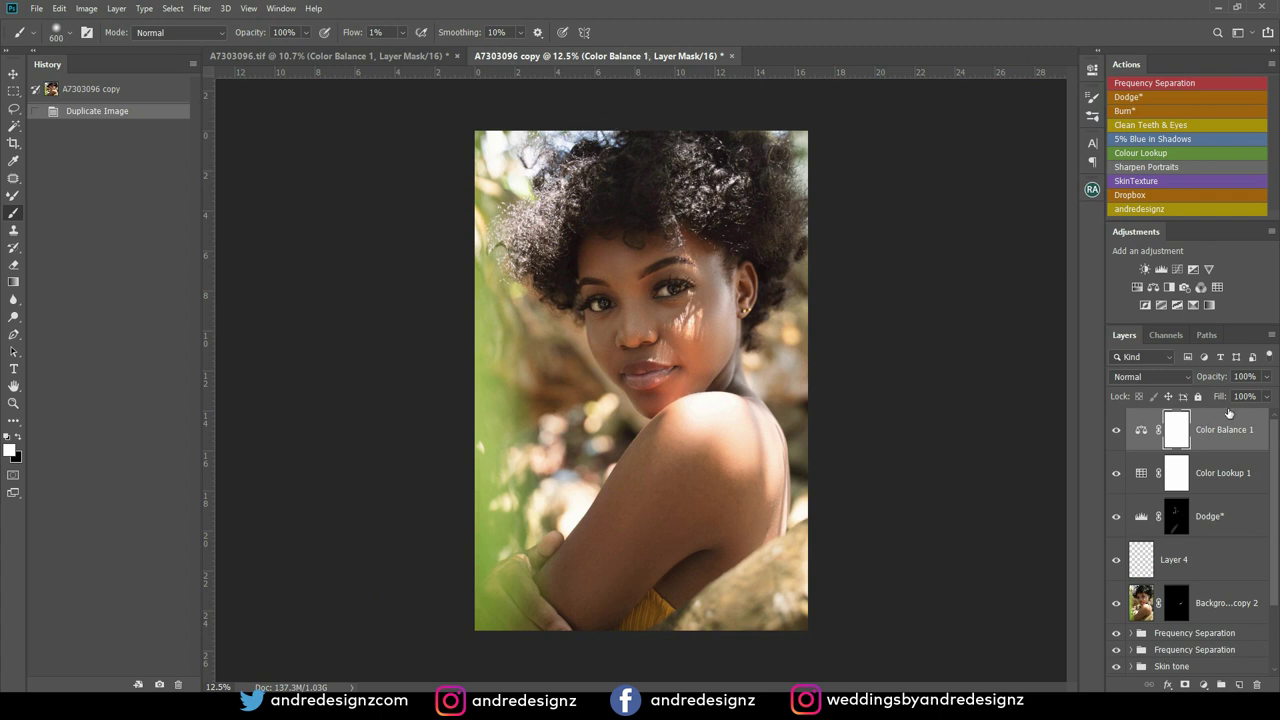
# Show only the Background copy layer in A7303096.tif and arrange the two documents in a 2-up Vertical layout
pyautogui.click(416, 56)
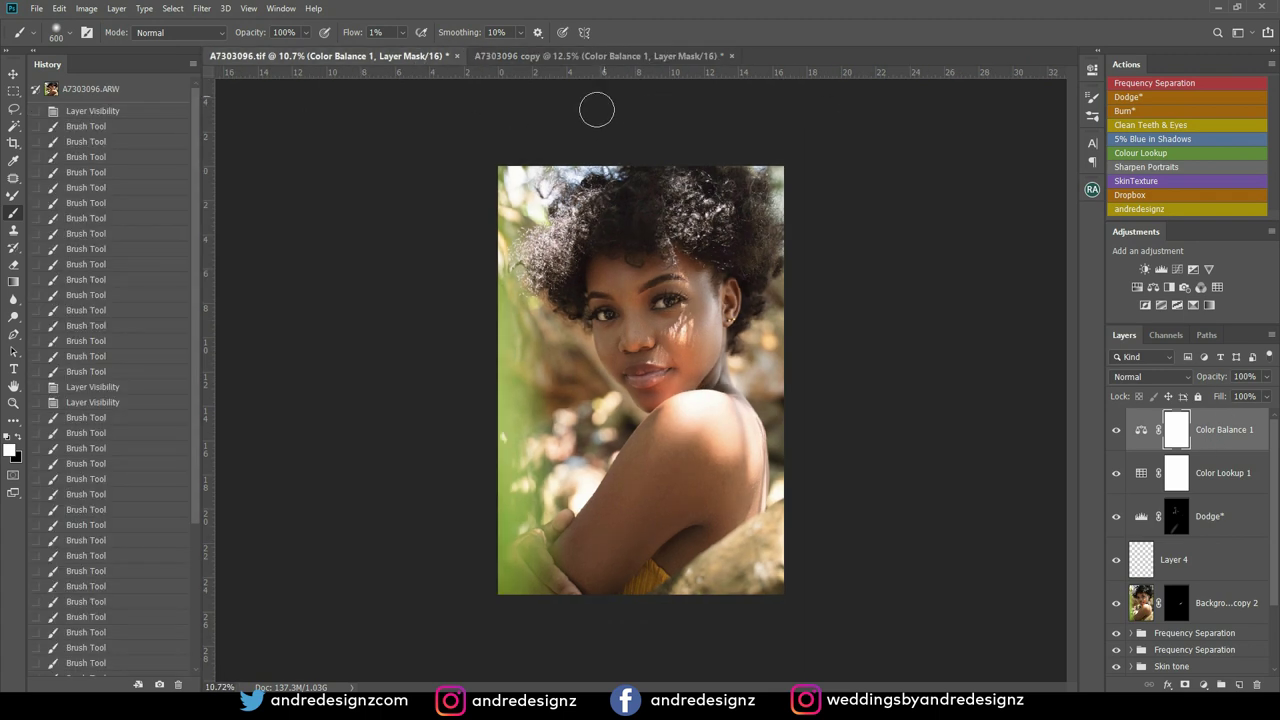
pyautogui.scroll(-1, 1190, 540)
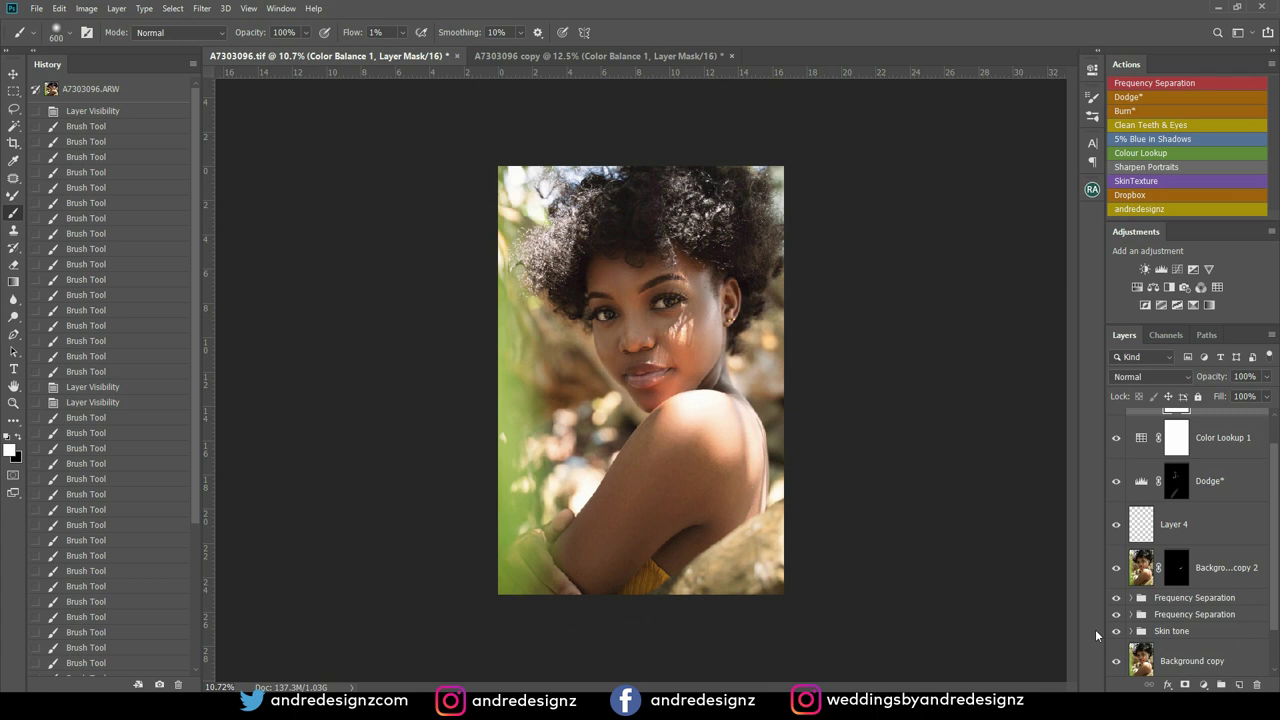
pyautogui.keyDown('alt'); pyautogui.click(1116, 660); pyautogui.keyUp('alt')
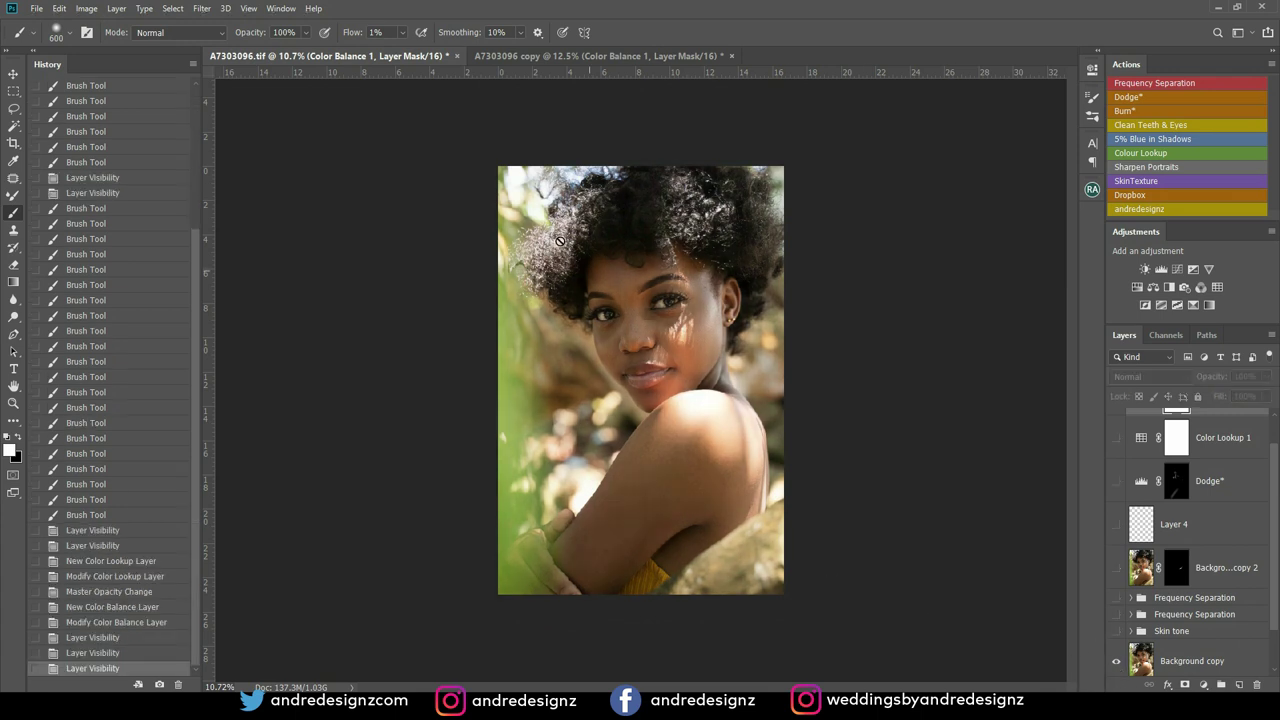
pyautogui.click(282, 9)
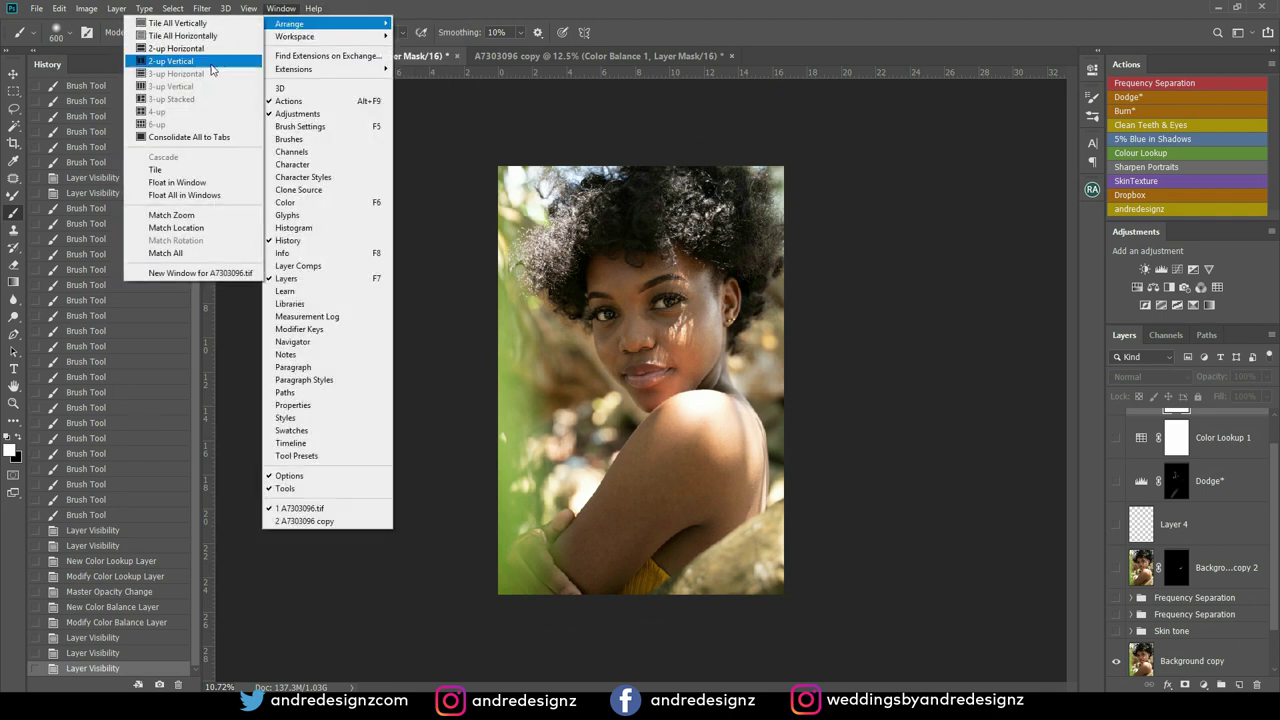
pyautogui.click(205, 62)
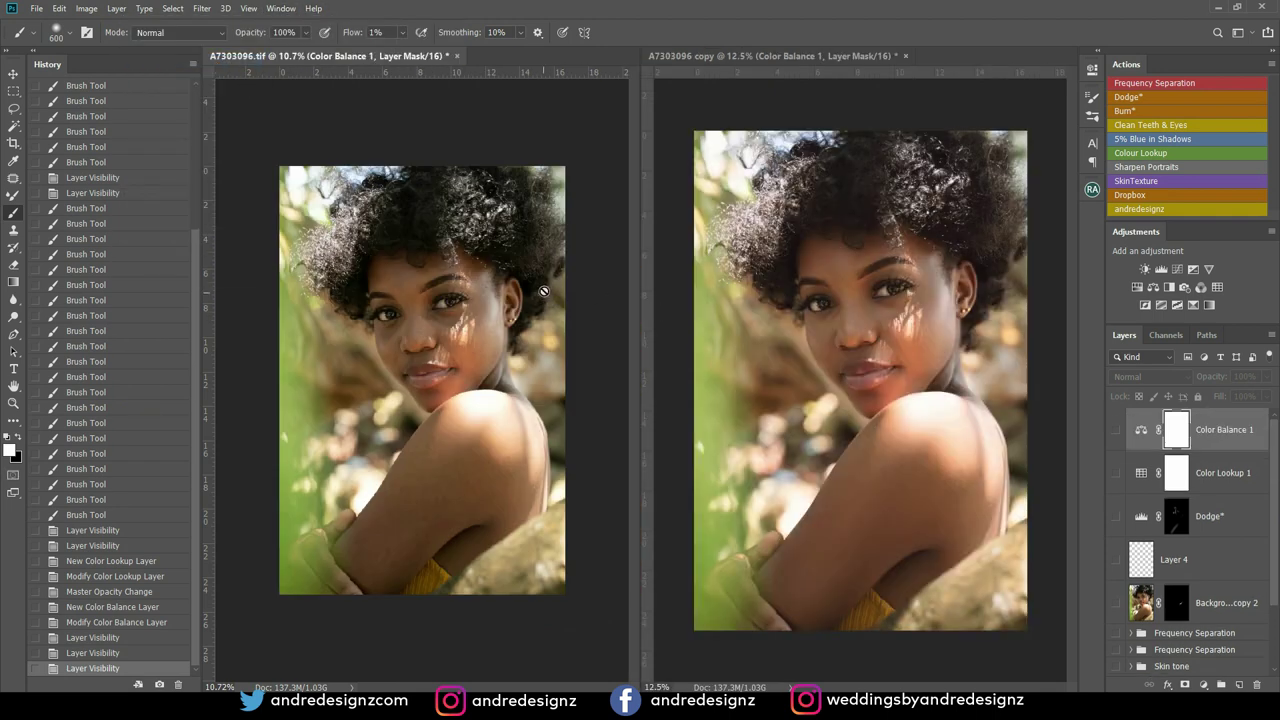
# Enlarge A7303096.tif to about 13% beside the copy and show only its Background layer for the before-and-after comparison
pyautogui.scroll(2, 547, 291)
pyautogui.scroll(-1, 573, 286)
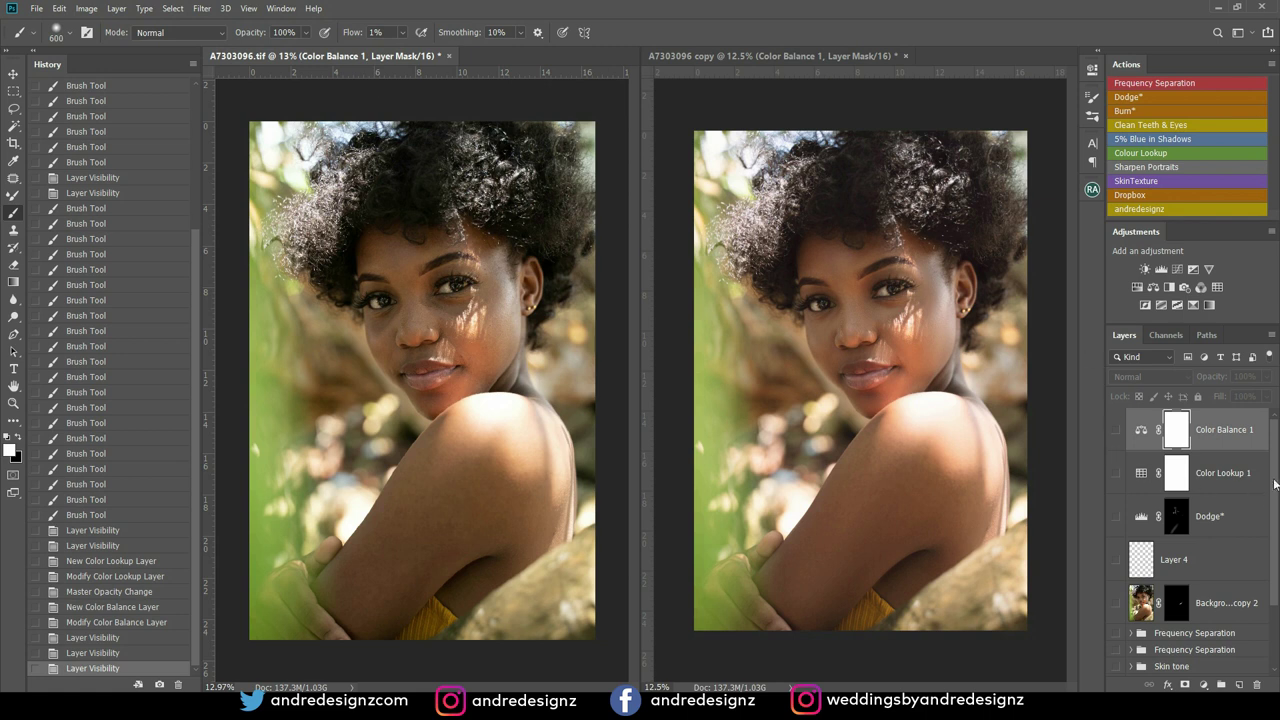
pyautogui.scroll(-3, 1275, 553)
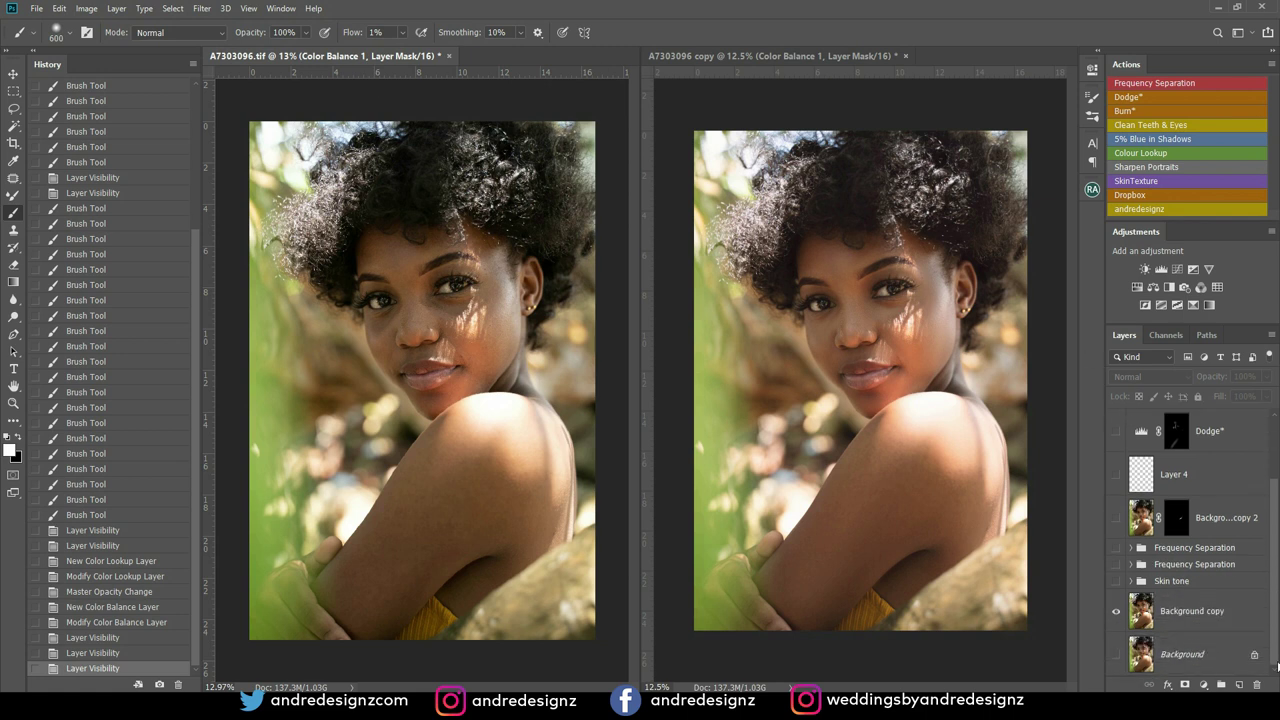
pyautogui.keyDown('alt'); pyautogui.click(1117, 655); pyautogui.keyUp('alt')
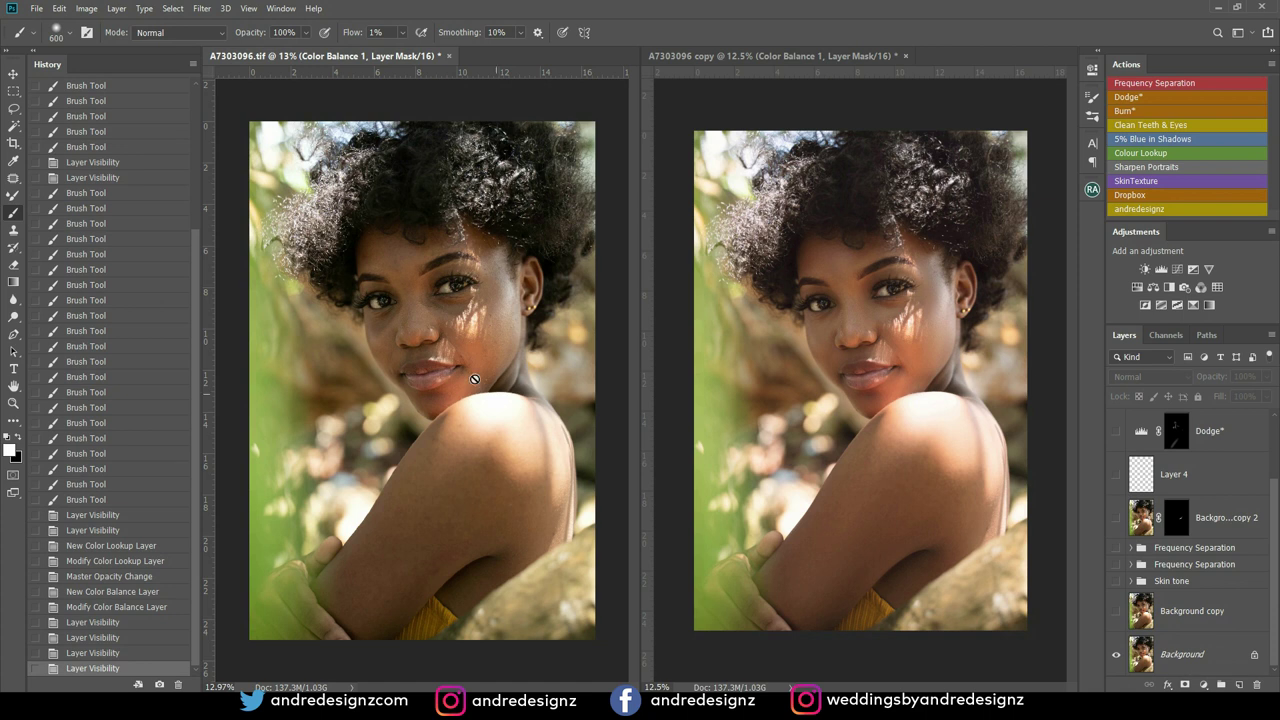